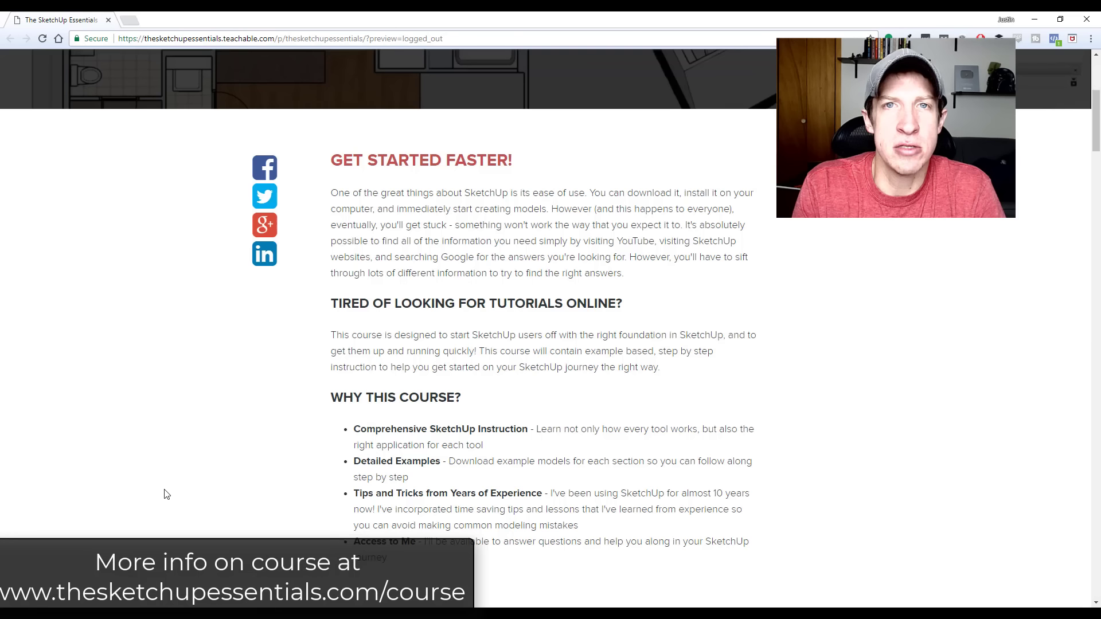
Read through the SketchUp Essentials course page, from the course introduction to the section on Layout construction documents
scroll(246, 439, "down", 8)
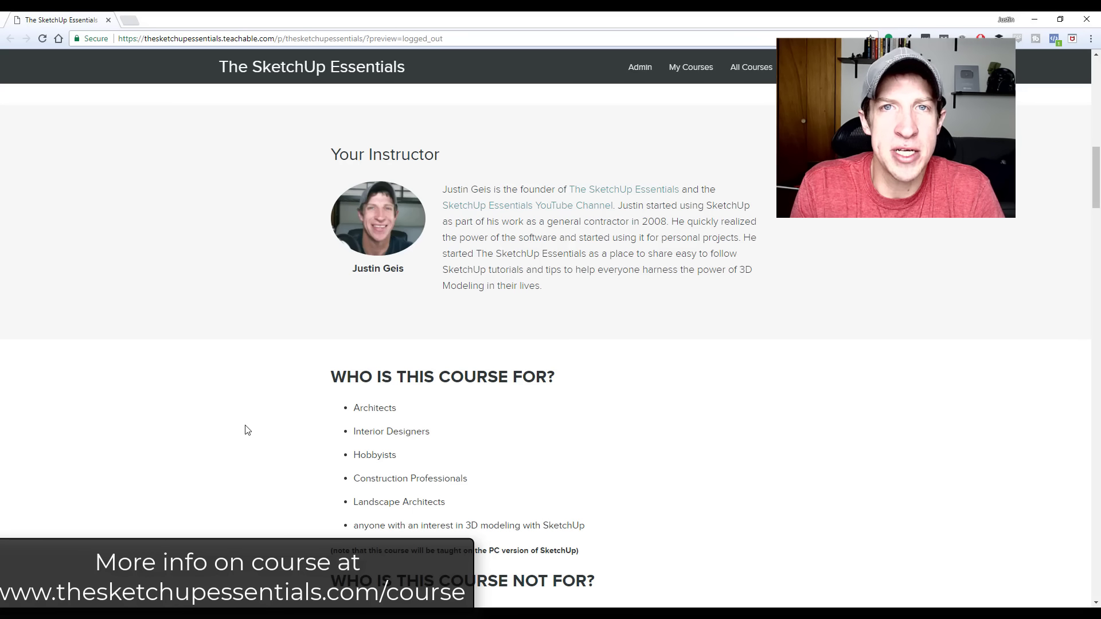
scroll(247, 430, "down", 4)
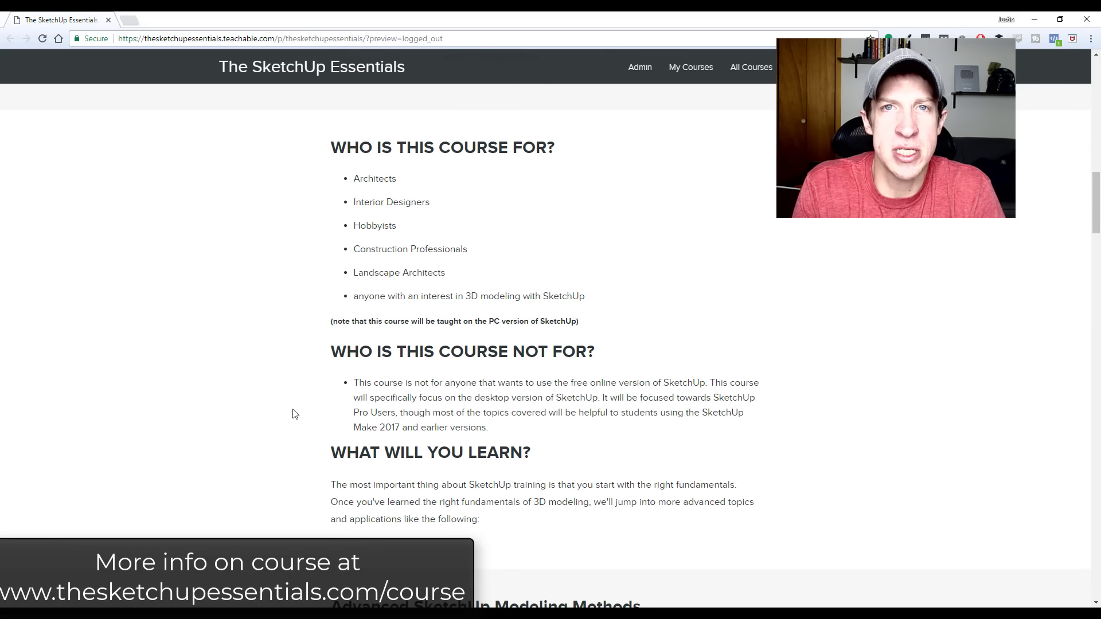
scroll(324, 391, "down", 6)
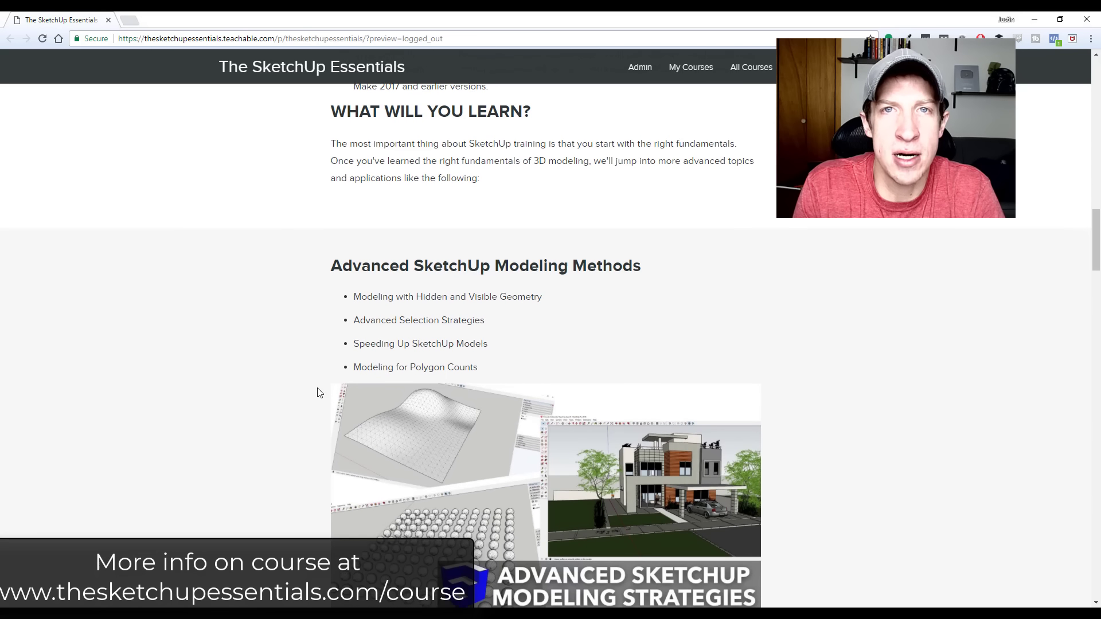
scroll(316, 392, "down", 2)
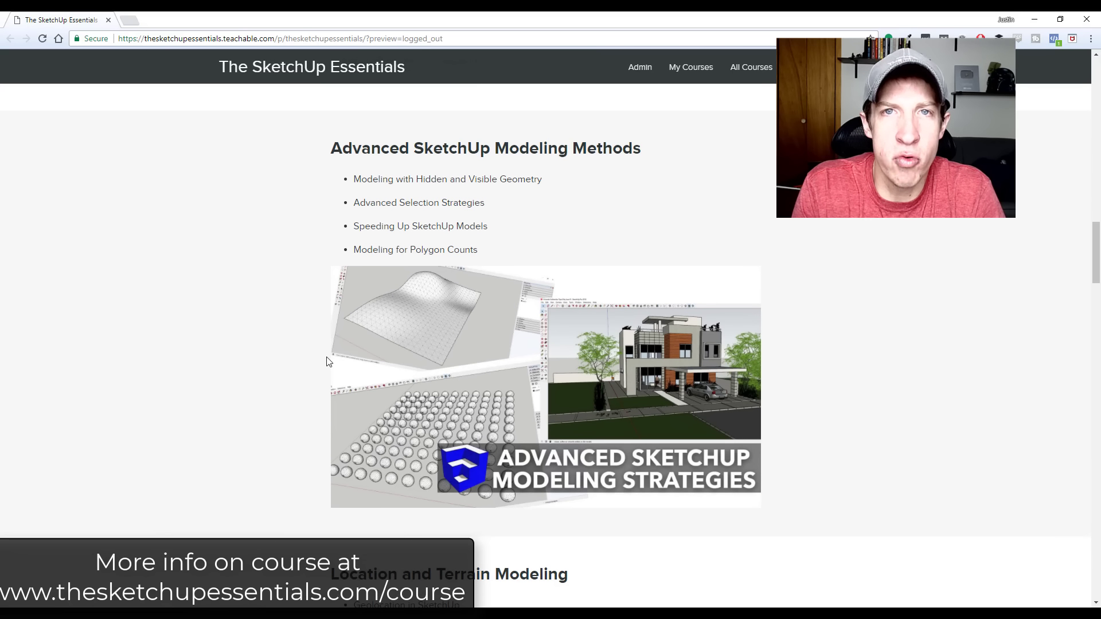
scroll(330, 344, "down", 5)
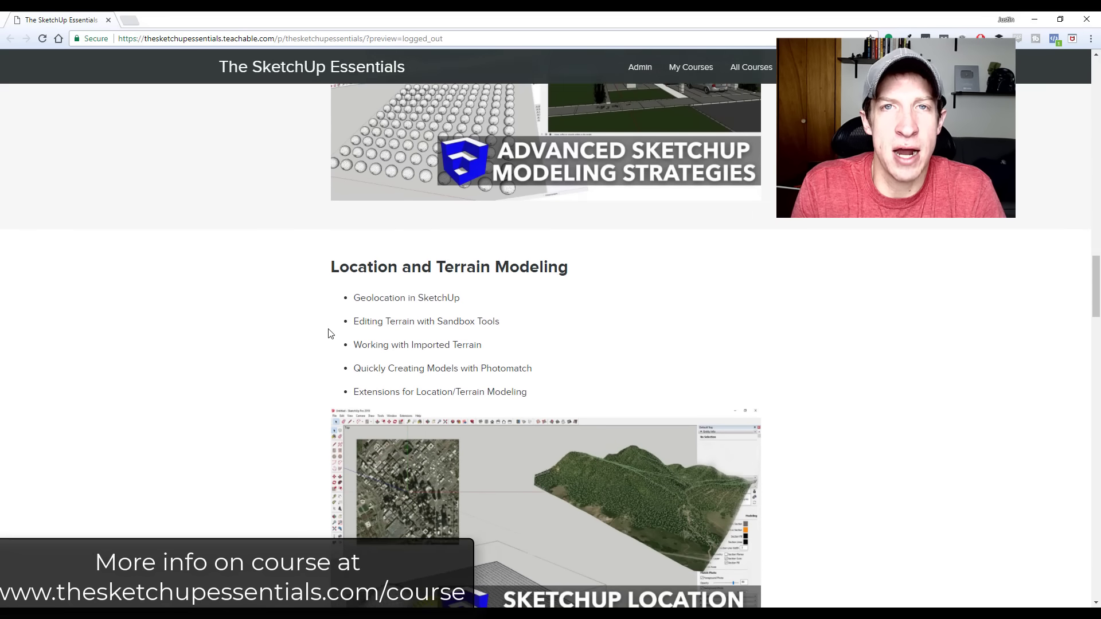
scroll(329, 333, "down", 3)
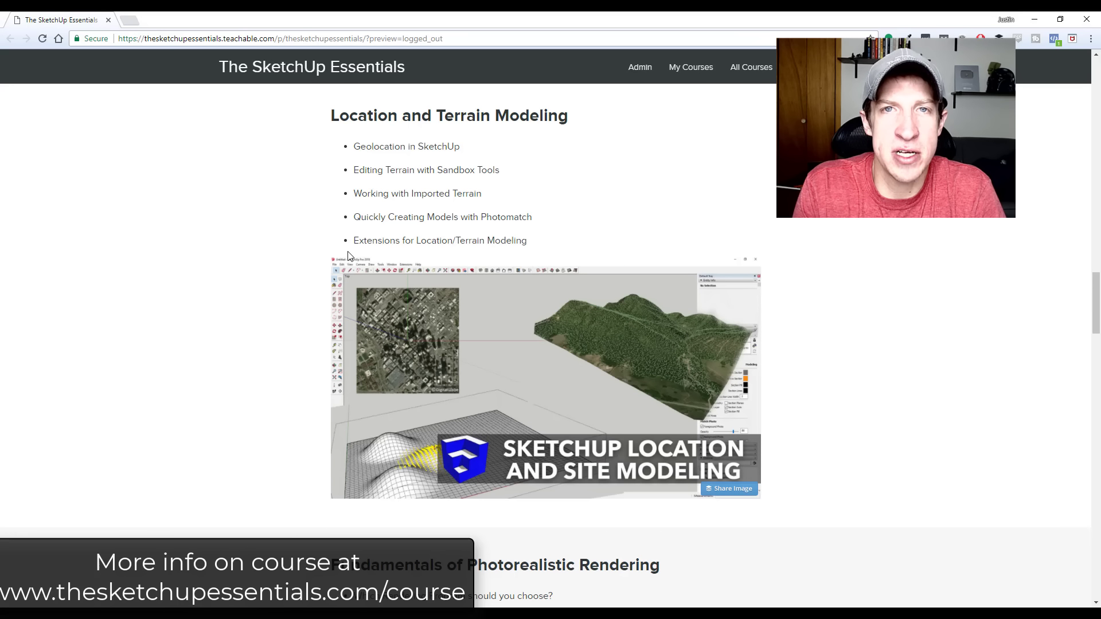
scroll(339, 253, "down", 5)
scroll(335, 269, "down", 2)
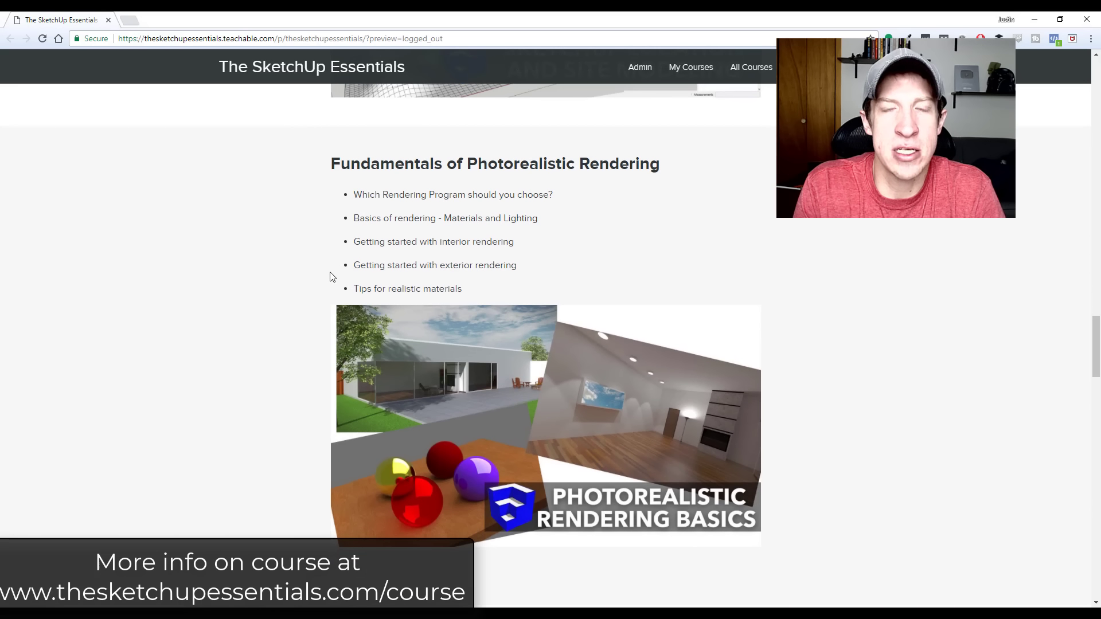
scroll(343, 277, "down", 9)
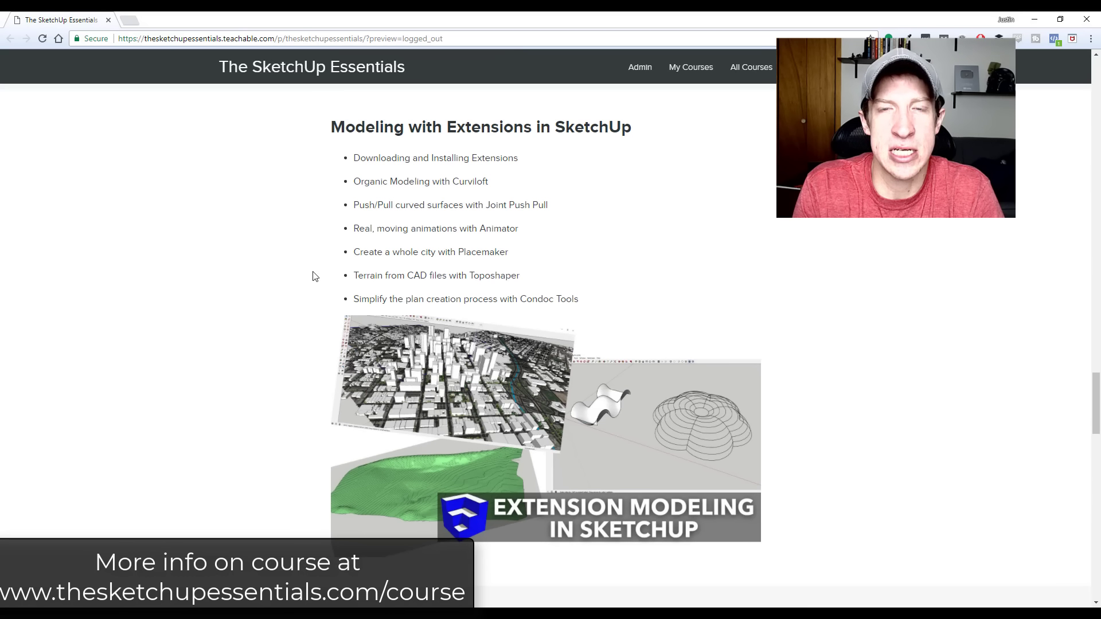
scroll(312, 277, "down", 5)
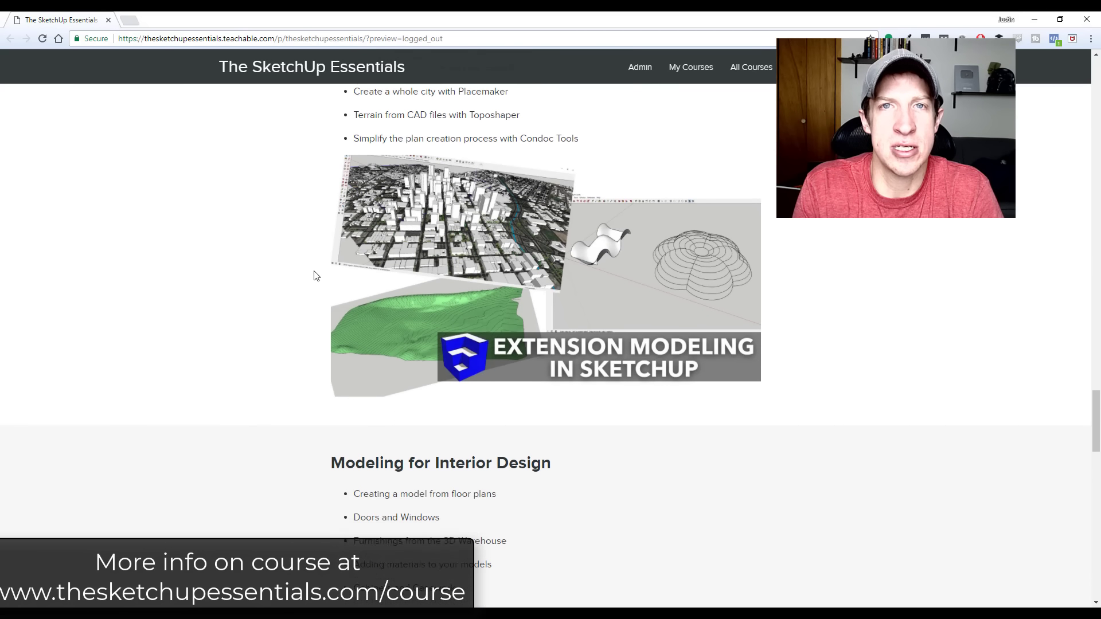
scroll(309, 278, "down", 4)
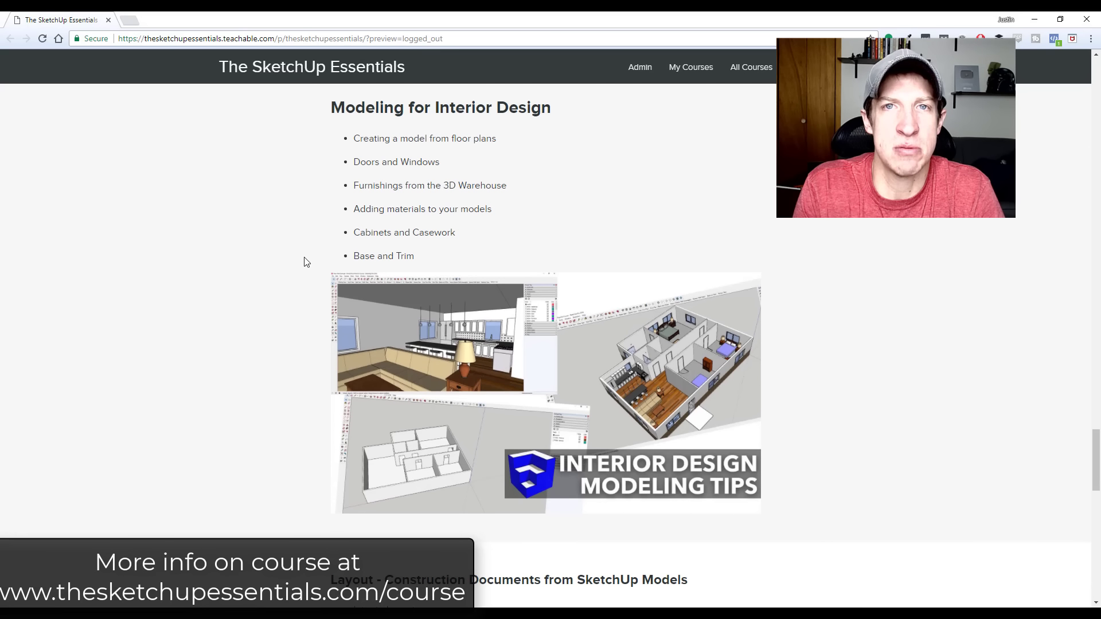
scroll(319, 226, "down", 5)
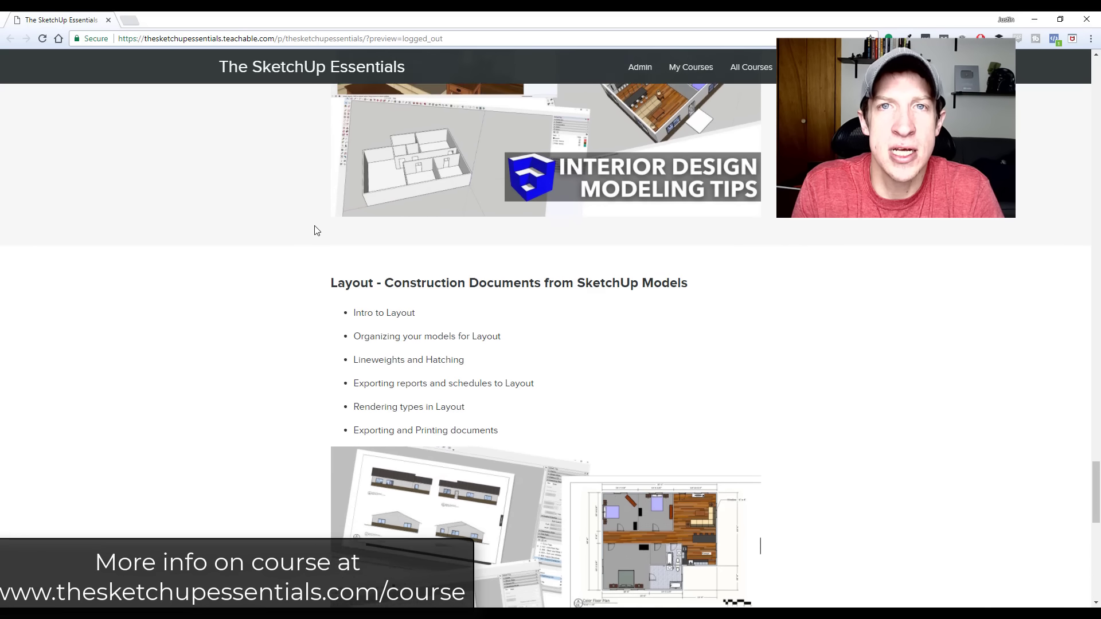
scroll(313, 231, "down", 3)
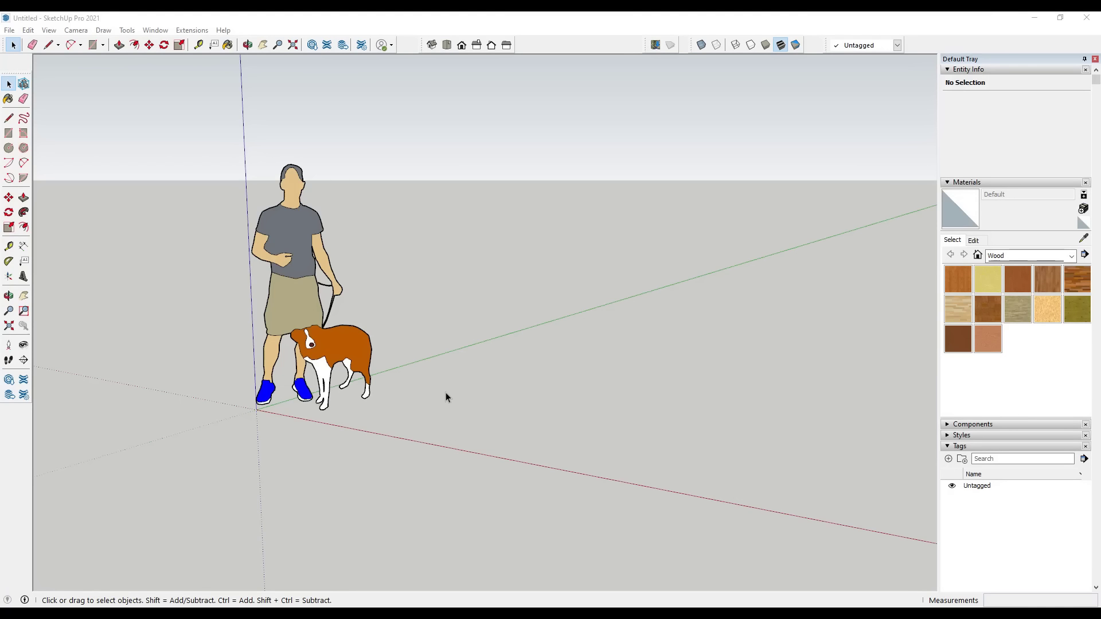
Draw a rectangle about 5' 3" by 5' 10" on the ground beside the figure with the dog
middle_click_drag(449, 393, 449, 415)
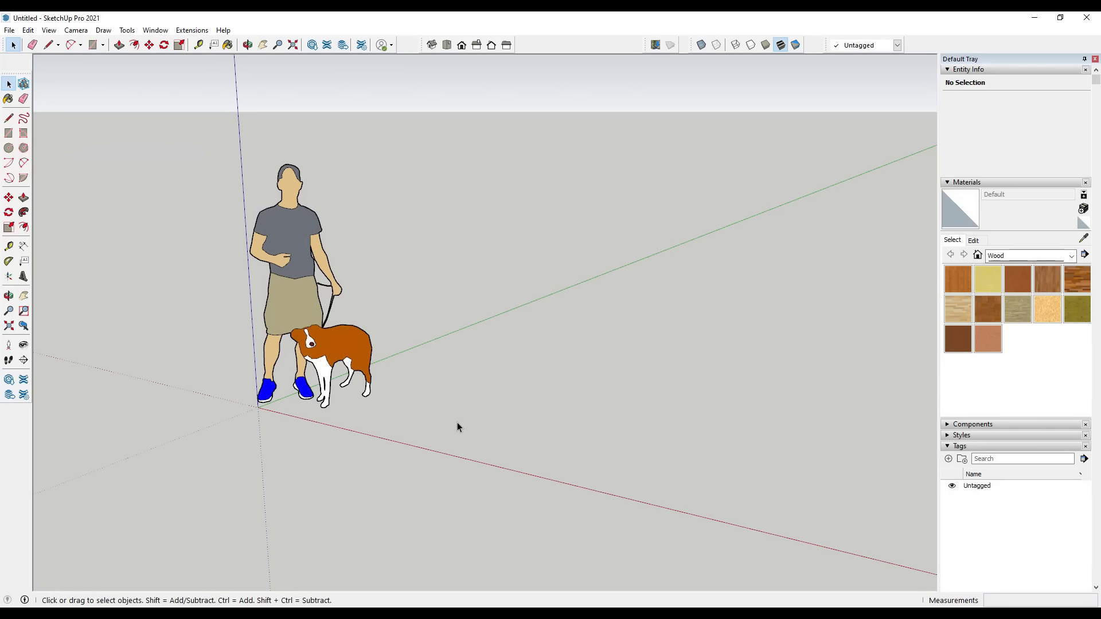
key("r")
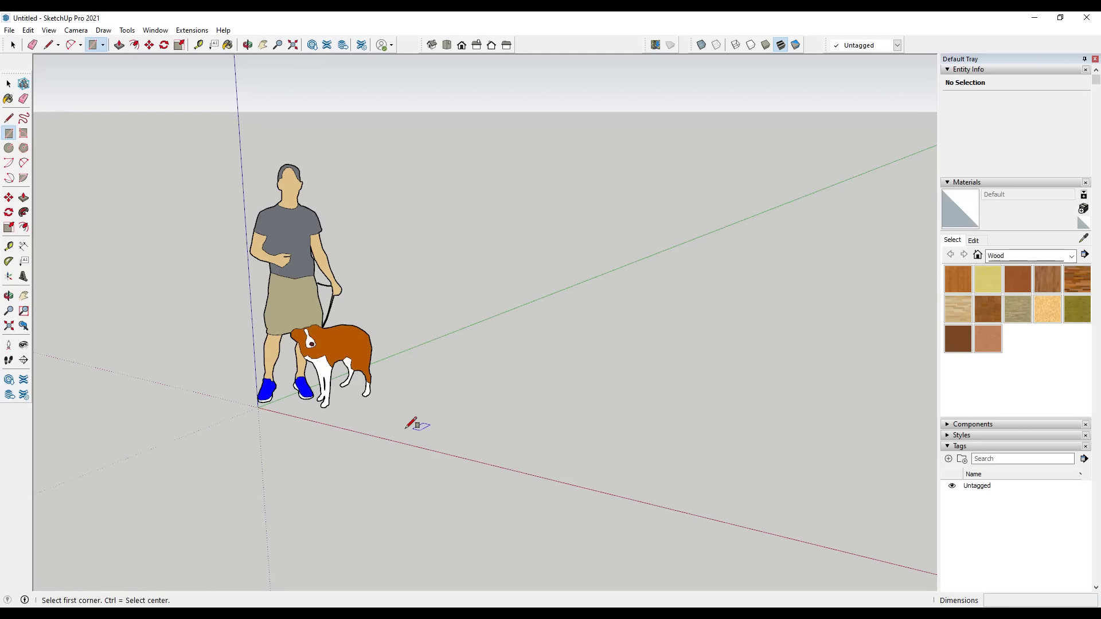
left_click(406, 427)
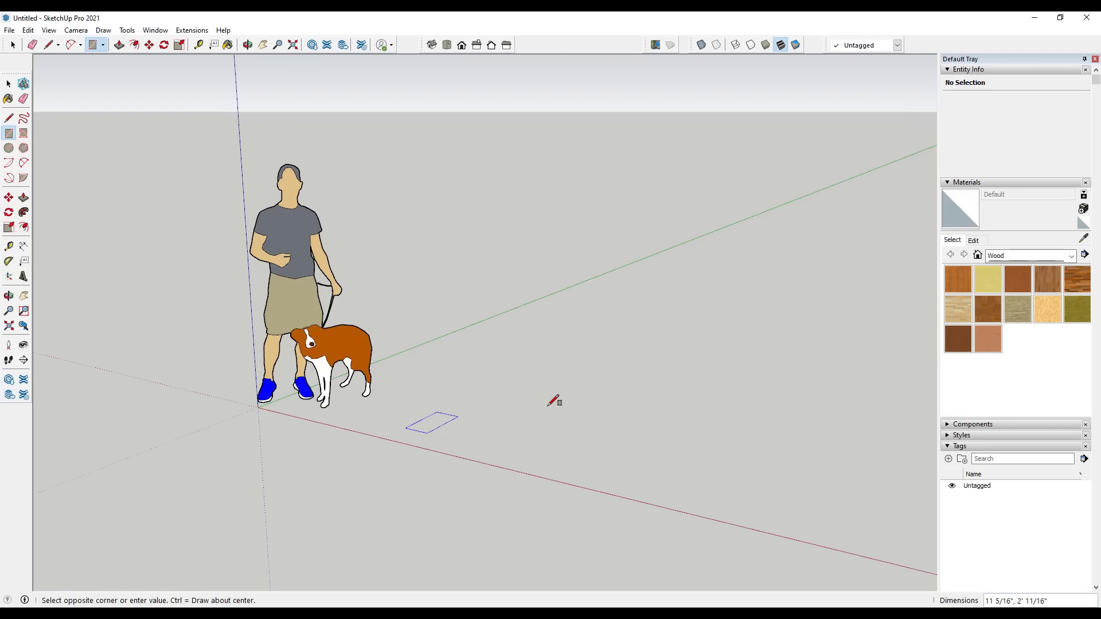
left_click(694, 397)
key("space")
Reverse the rectangle's face
middle_click_drag(676, 401, 594, 437)
right_click(586, 427)
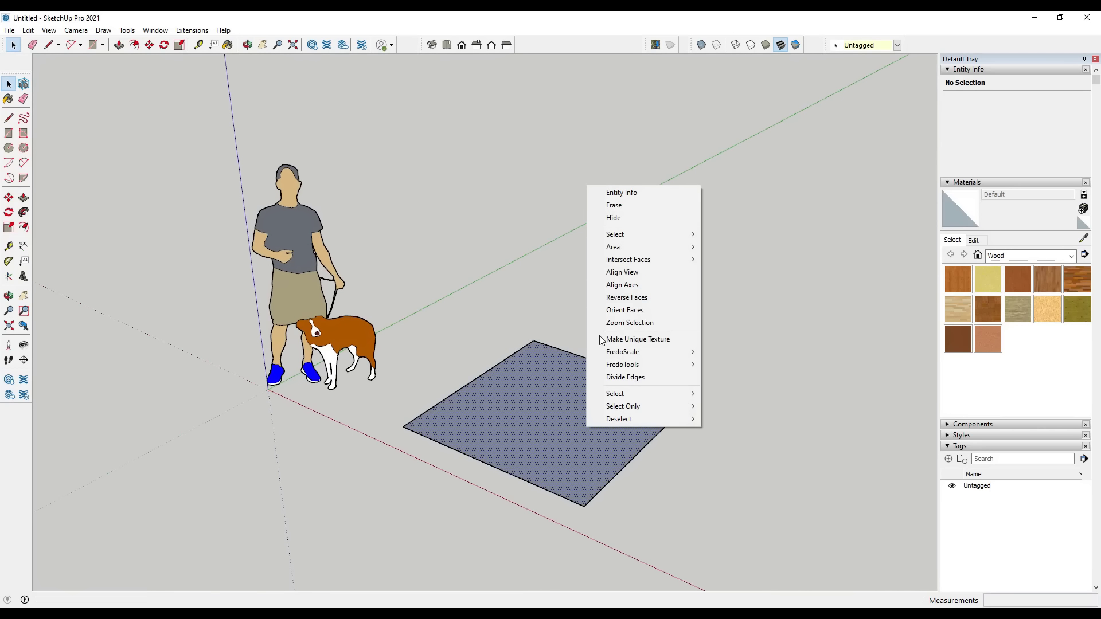
left_click(625, 297)
Select the rectangle's edges and its face one at a time to examine the separate entities that form it
scroll(686, 438, "up", 2)
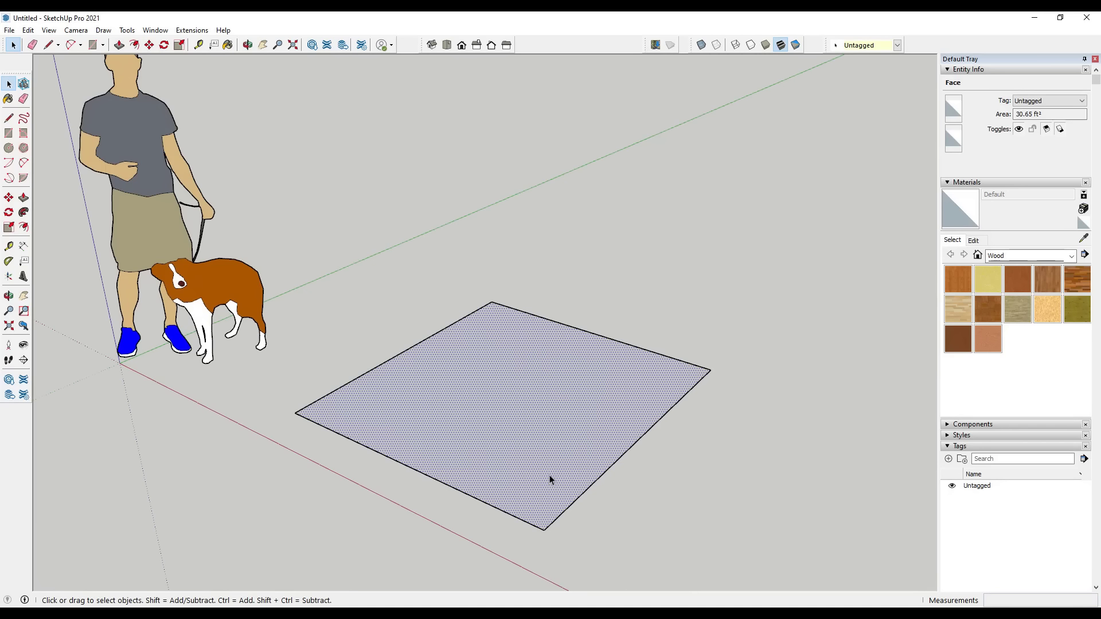
left_click(583, 493)
left_click(647, 351)
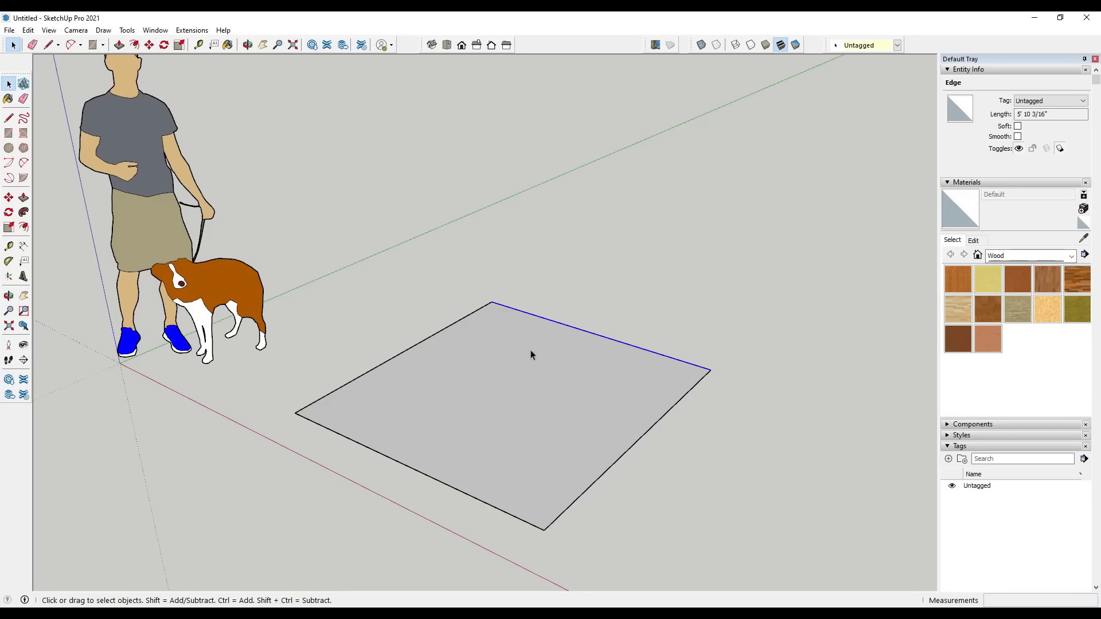
left_click(430, 338)
left_click(420, 475)
left_click(593, 484)
left_click(553, 408)
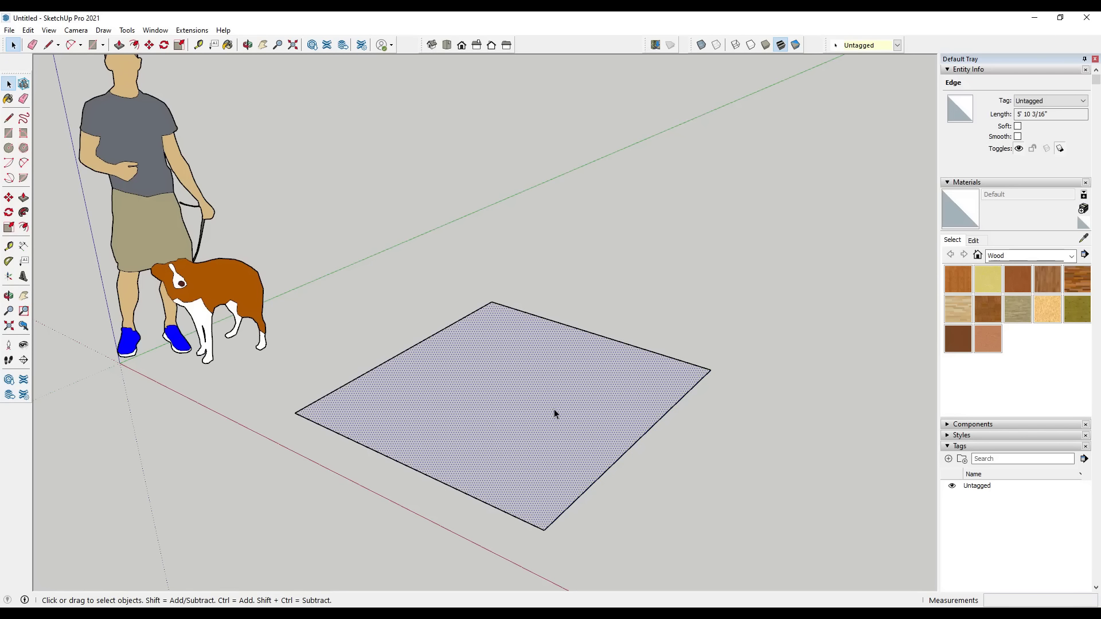
left_click(609, 471)
Try deleting the rectangle's back edge and its face separately, undoing each deletion
left_click(654, 354)
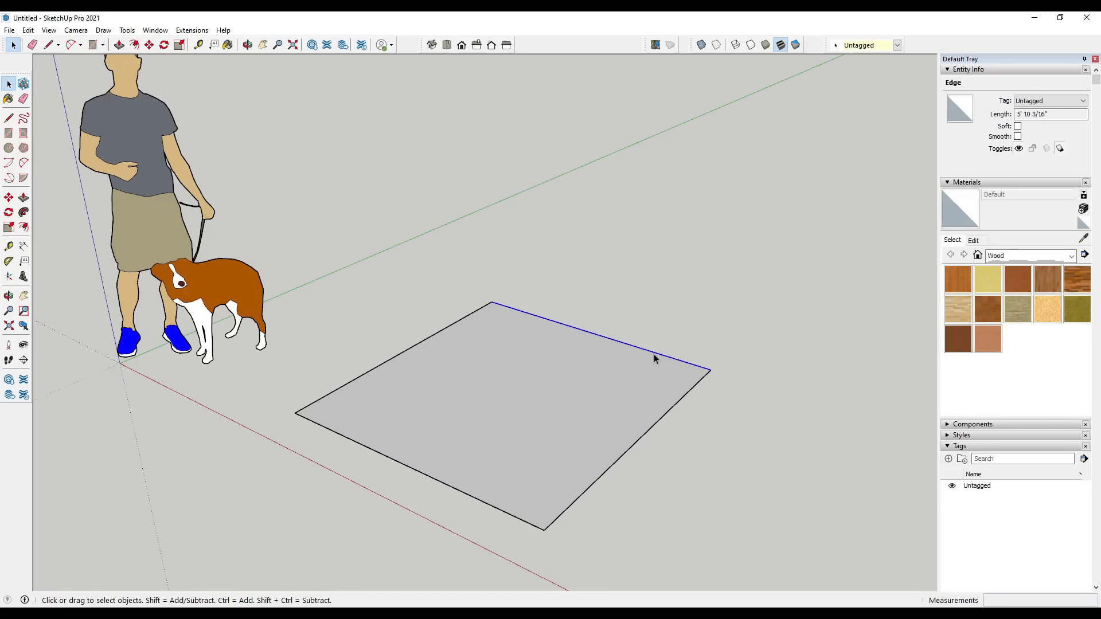
key("Delete")
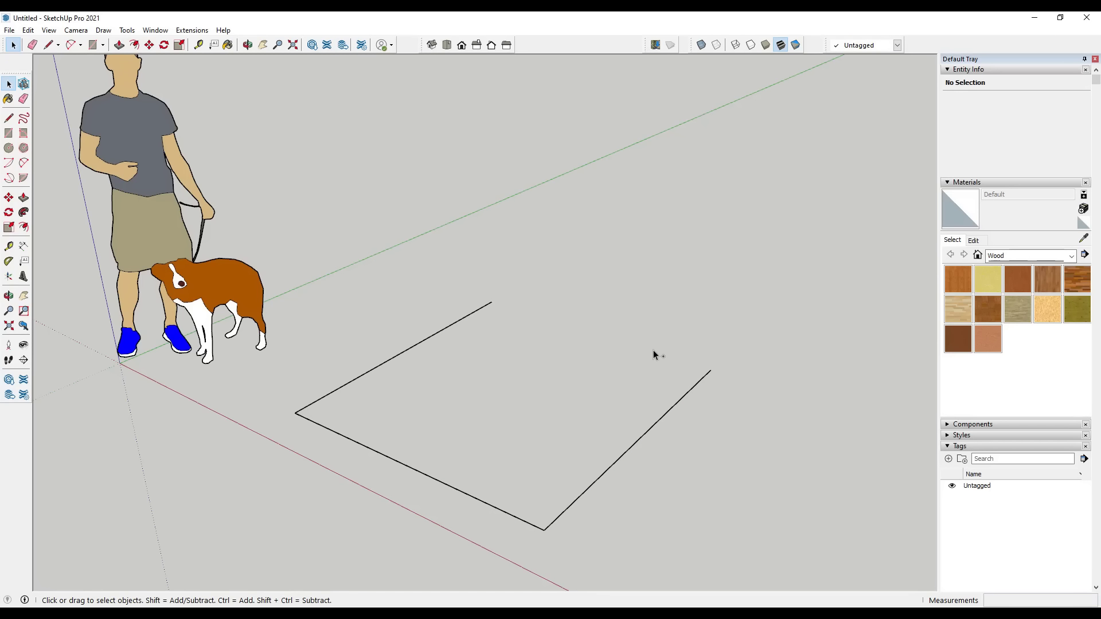
key("ctrl+z")
left_click(622, 379)
key("Delete")
key("ctrl+z")
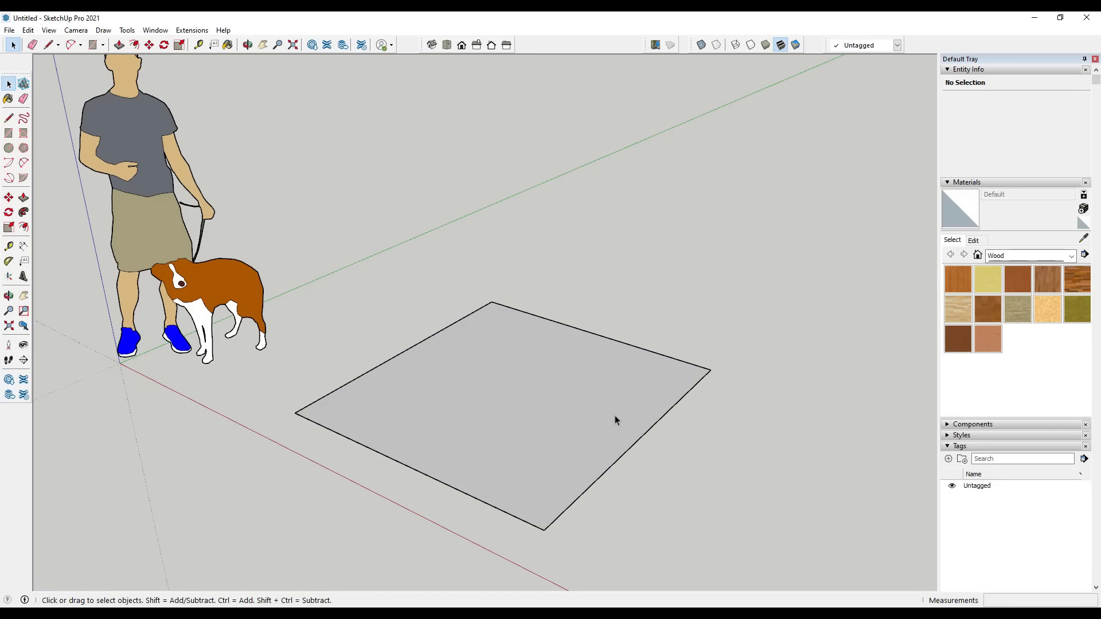
Push/Pull the rectangle's face up about 5' 1" to form a box
key("p")
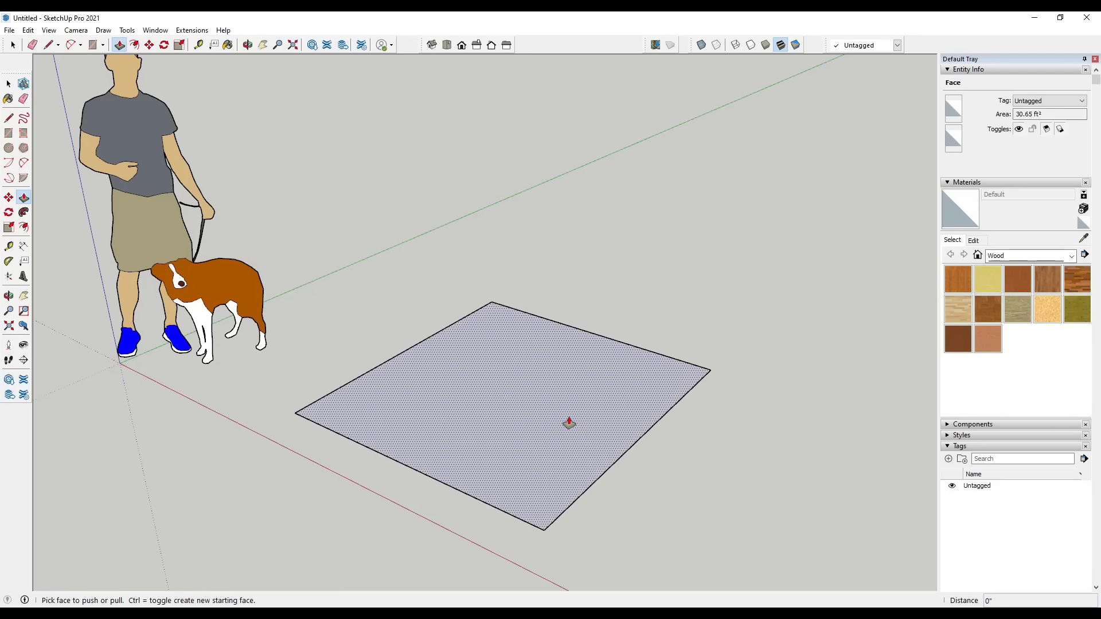
left_click_drag(569, 423, 535, 139)
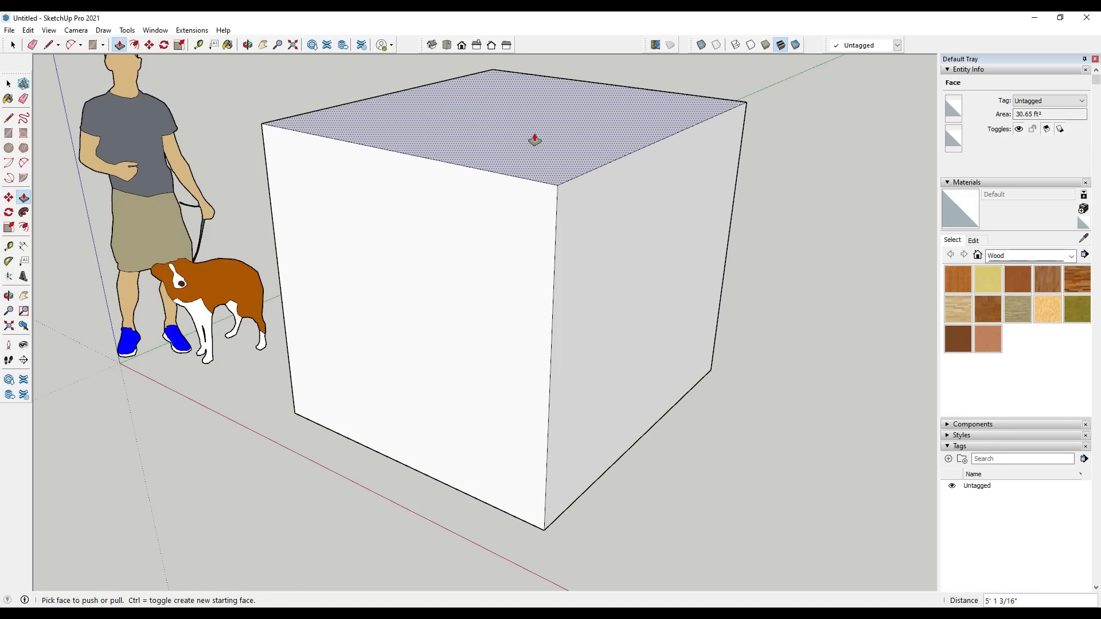
scroll(526, 363, "down", 5)
middle_click_drag(531, 363, 508, 335)
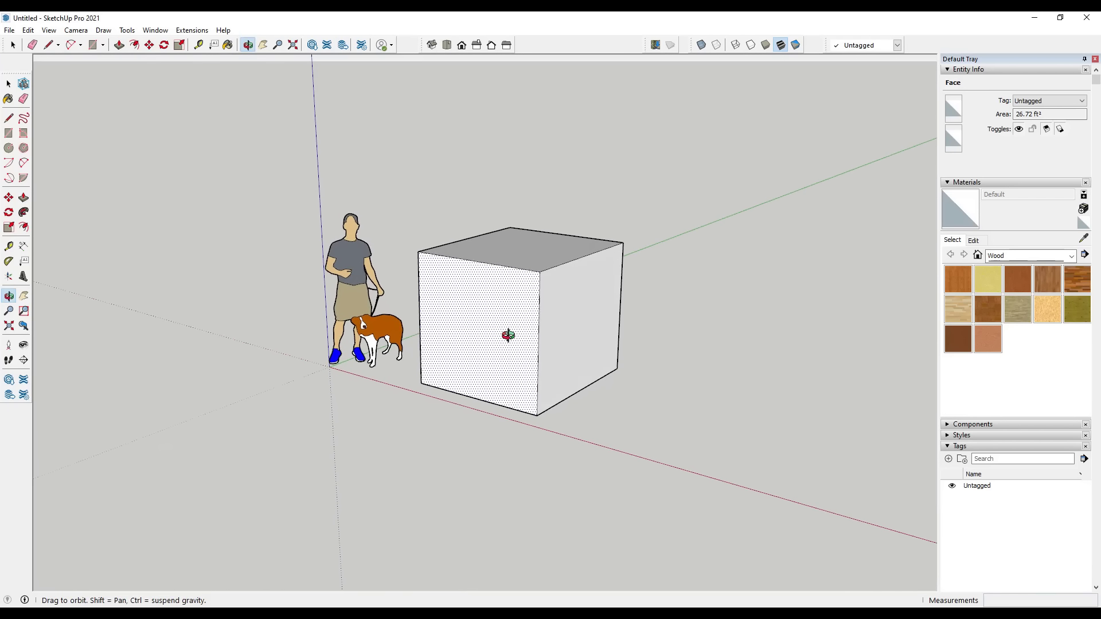
Select the entire box and copy it along the red axis, leaving a gap beside the original
key("space")
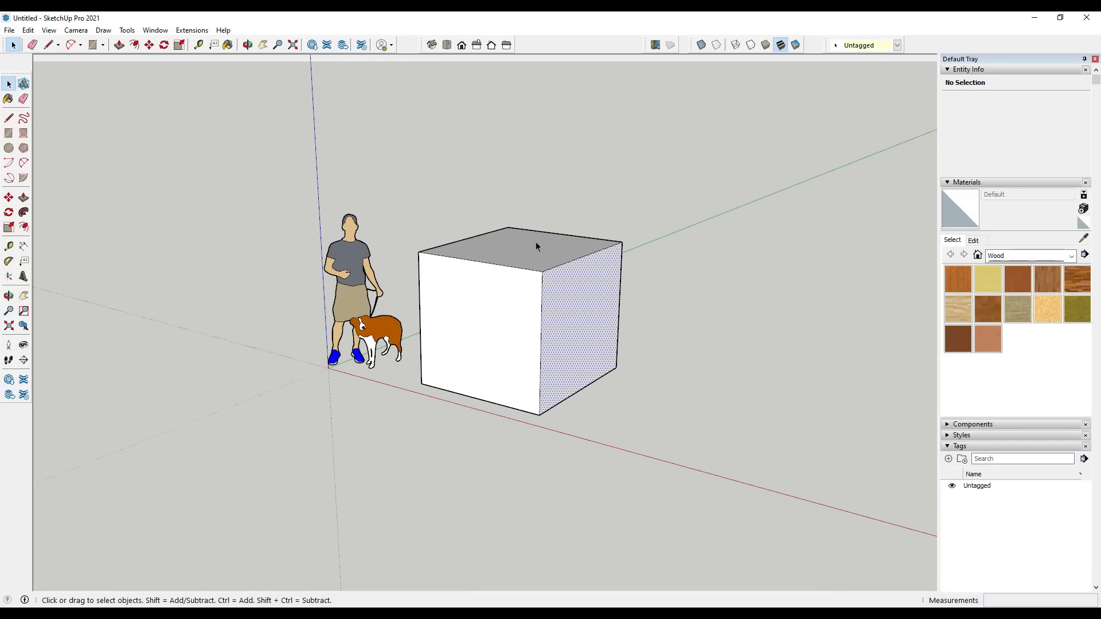
left_click(569, 349)
middle_click_drag(582, 380, 644, 386)
middle_click_drag(541, 413, 429, 310)
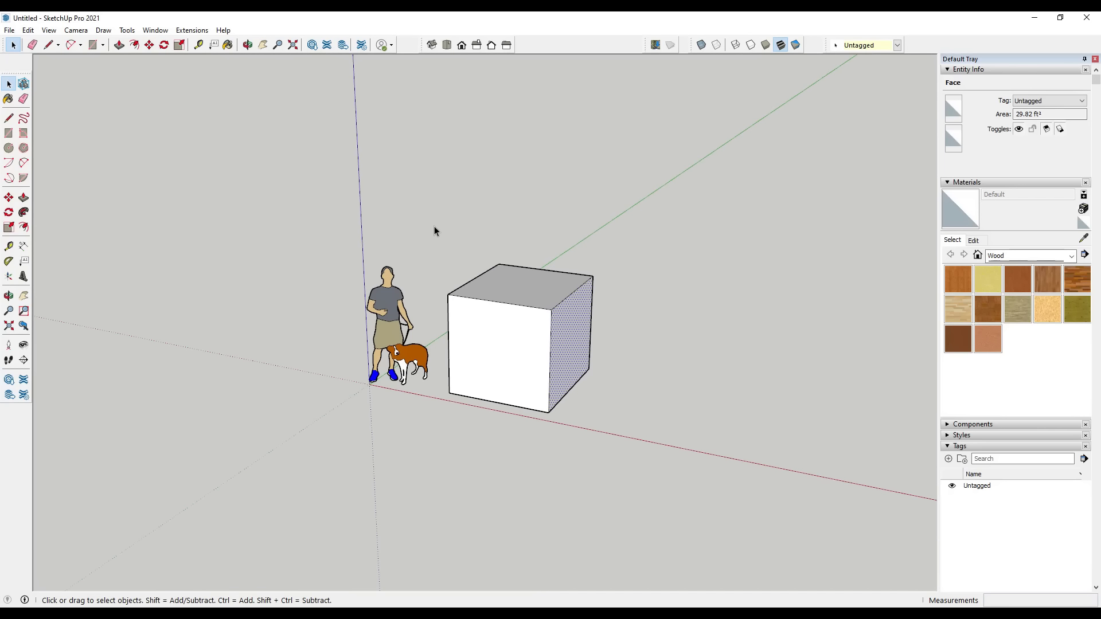
left_click_drag(434, 225, 621, 458)
key("m")
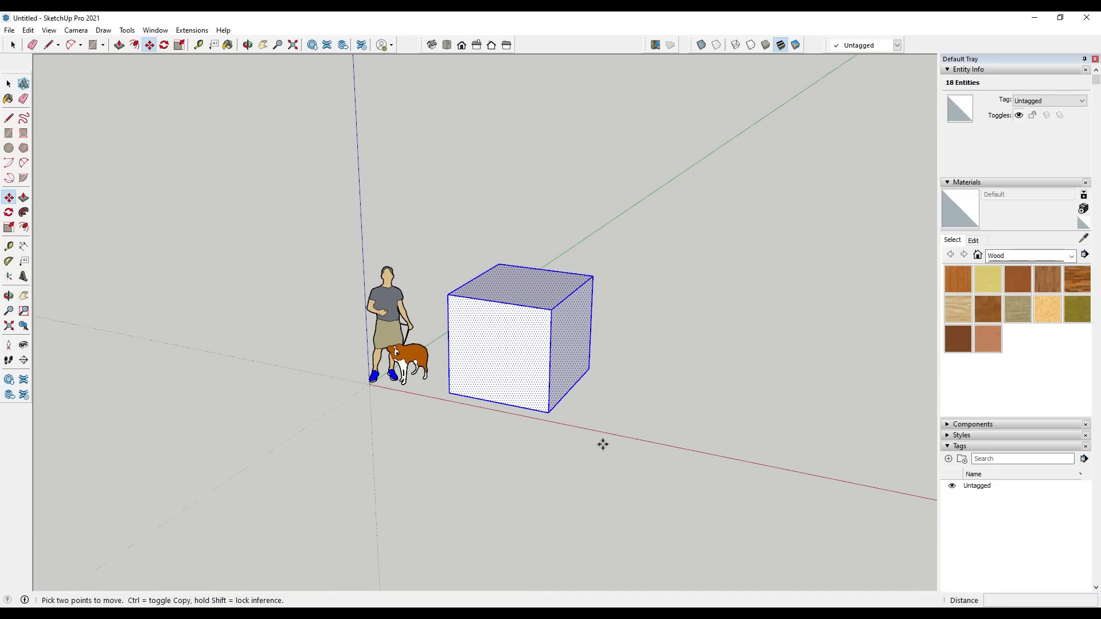
left_click(549, 411)
key("ctrl")
left_click(743, 453)
Scale the copied box down uniformly from its far upper corner to roughly half its size
key("s")
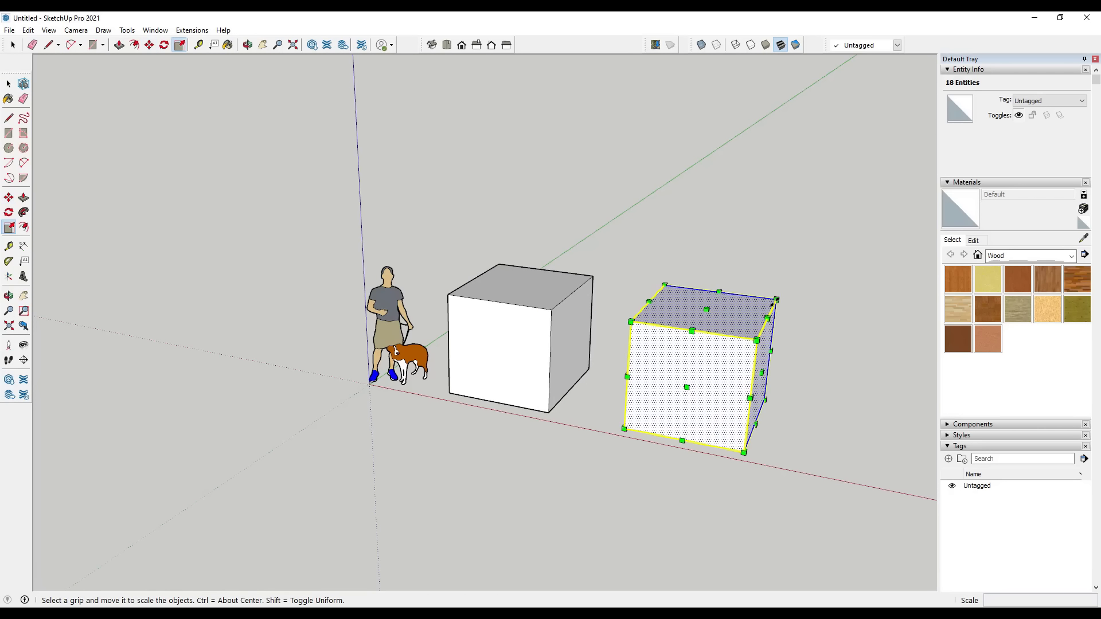
left_click_drag(775, 300, 701, 365)
key("space")
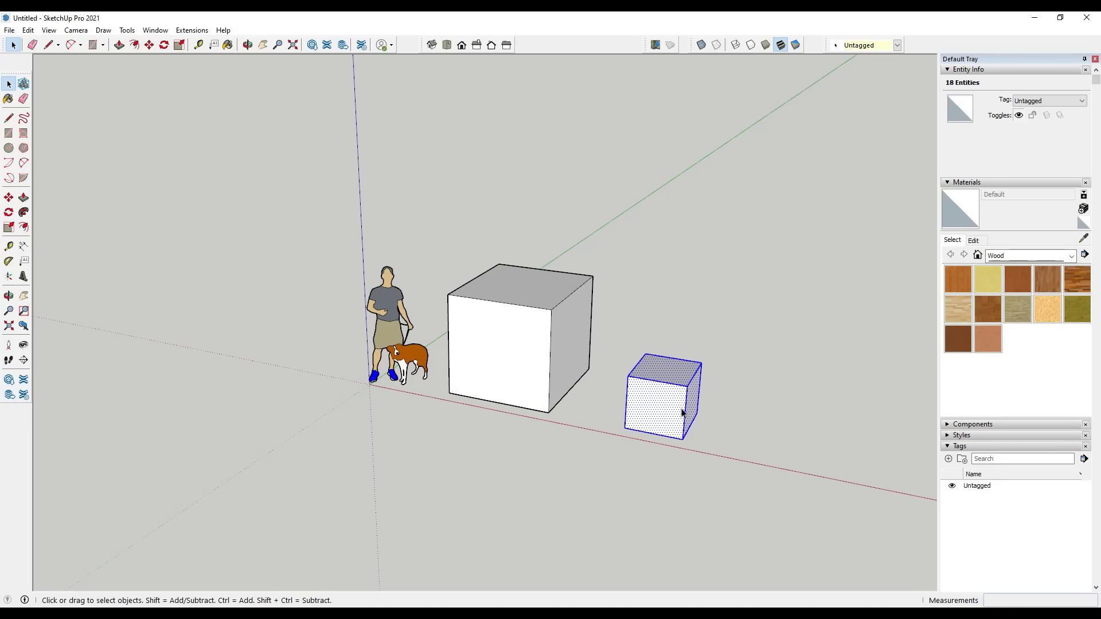
Select the front face of the large box and that of the small box to compare the two ungrouped shapes
scroll(682, 411, "up", 2)
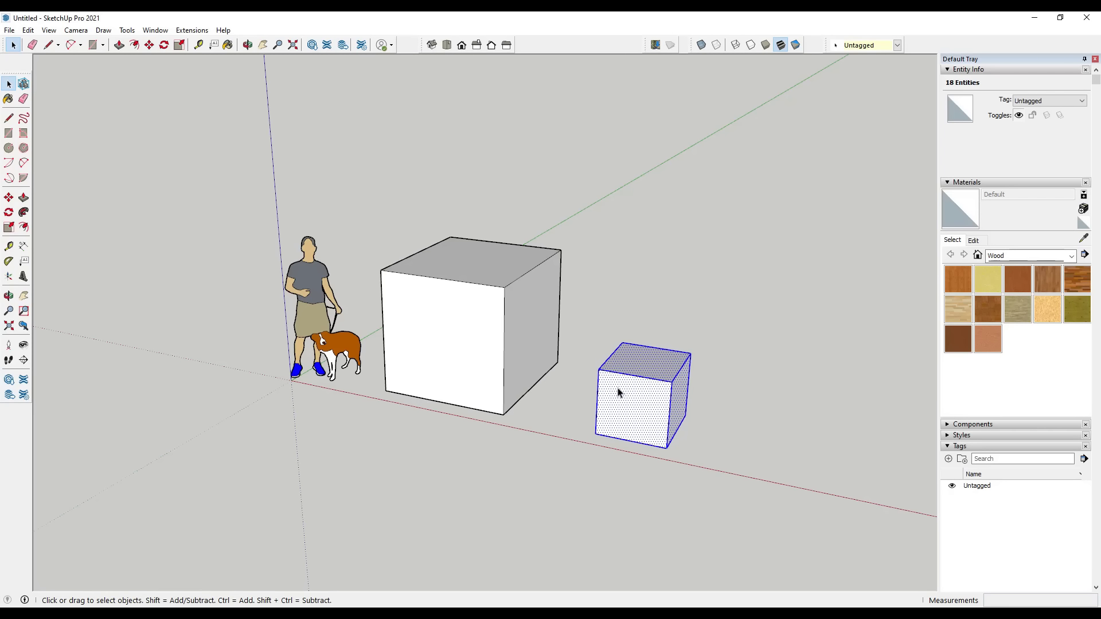
middle_click_drag(604, 422, 481, 339)
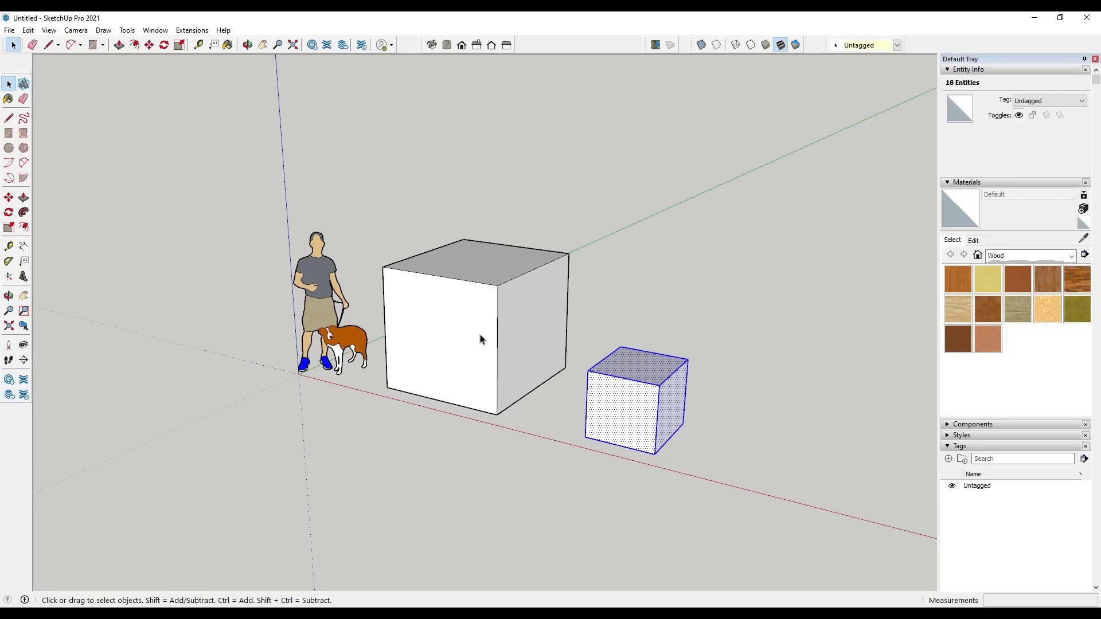
left_click(438, 298)
left_click(620, 411)
middle_click_drag(599, 393, 565, 346)
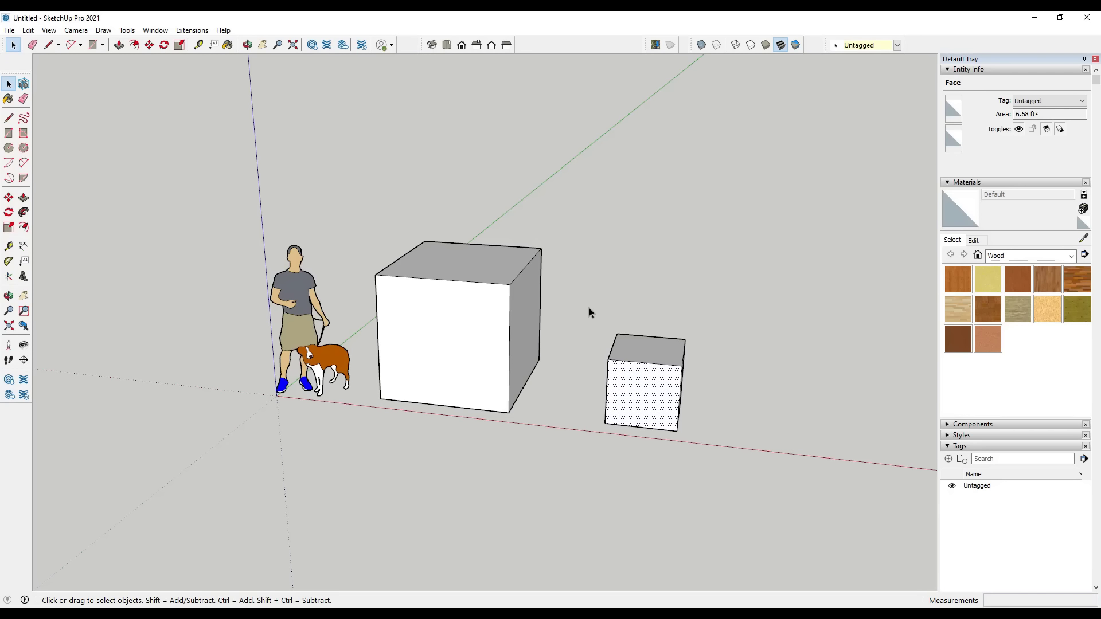
Select the entire small box and move its lower front corner onto the large box's adjacent lower front corner
left_click_drag(576, 298, 766, 491)
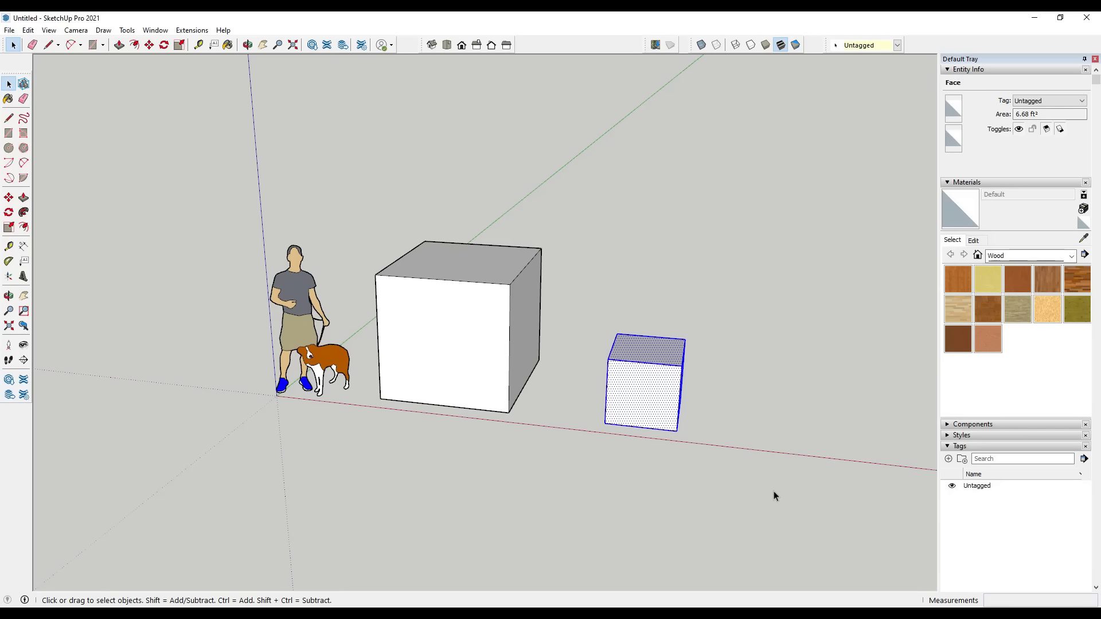
key("m")
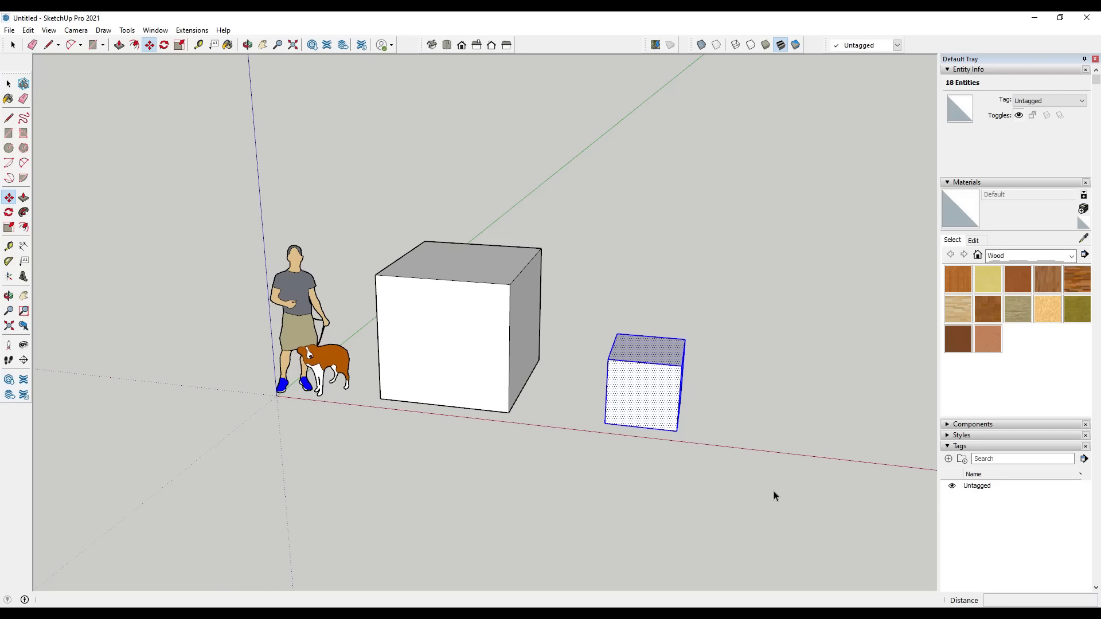
left_click(605, 424)
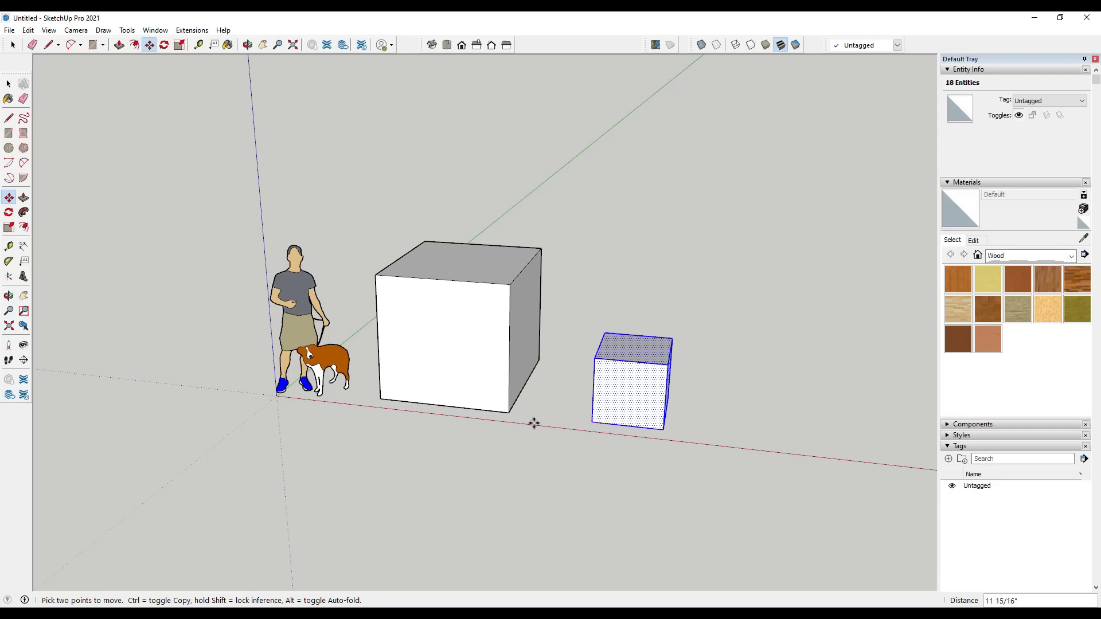
left_click(508, 413)
scroll(498, 389, "up", 5)
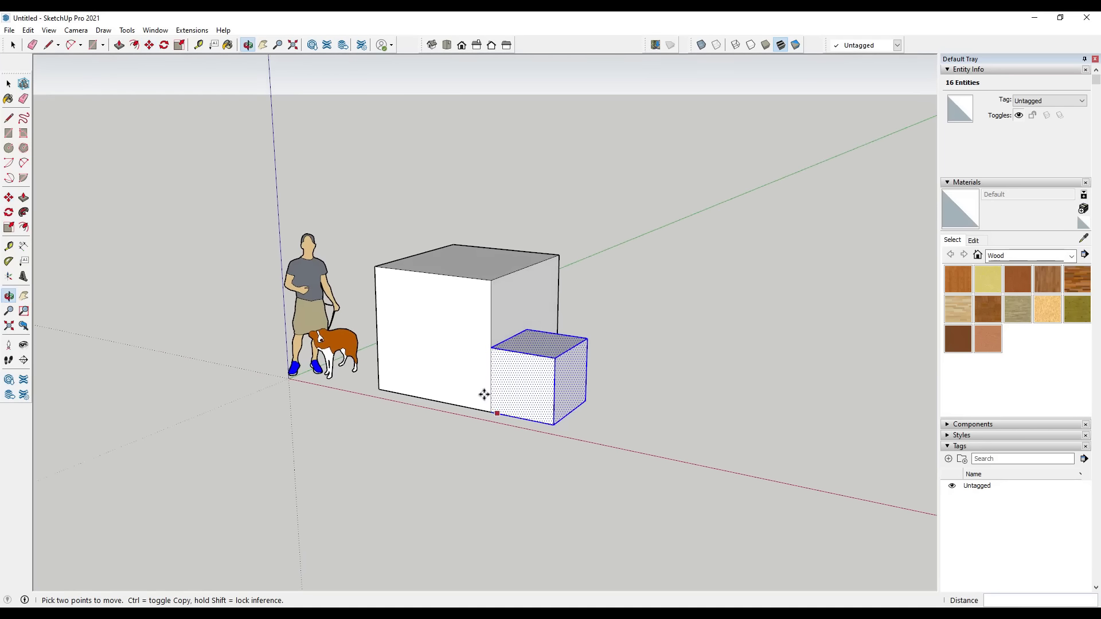
Reselect the attached small box and move it away from the large box along the red axis, stretching the shared geometry
key("space")
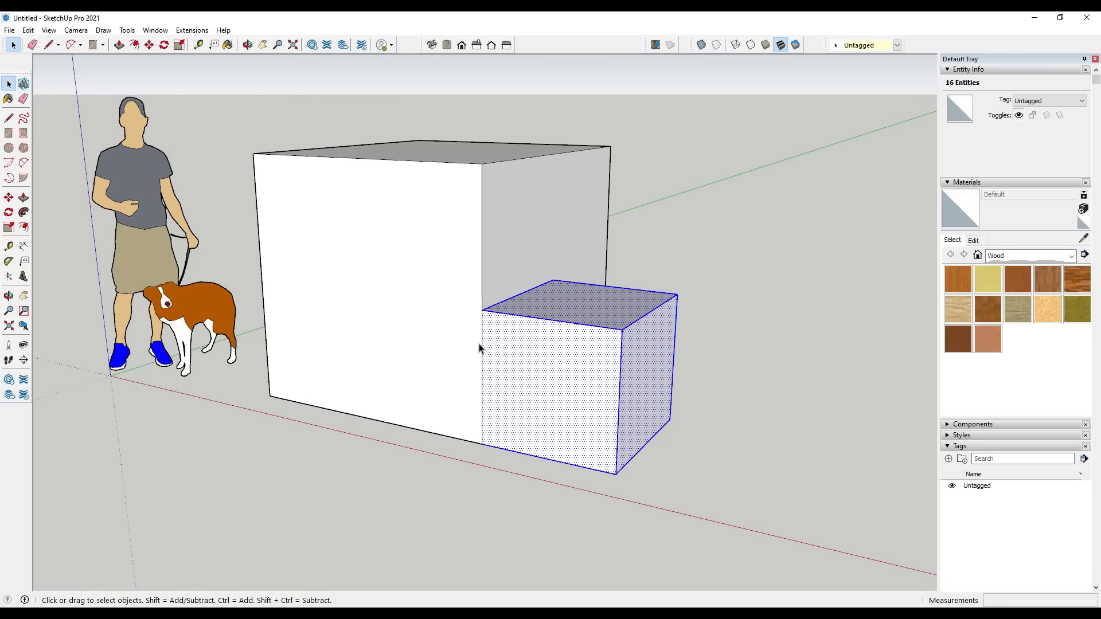
left_click(745, 442)
middle_click_drag(631, 531, 558, 415)
left_click_drag(457, 257, 732, 520)
key("m")
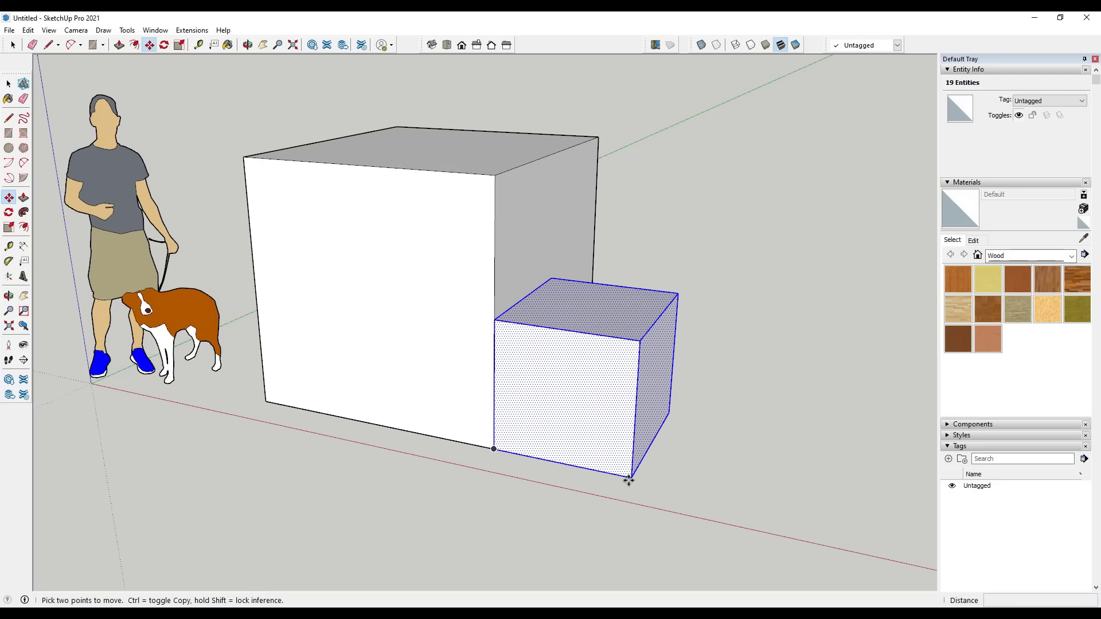
left_click(628, 479)
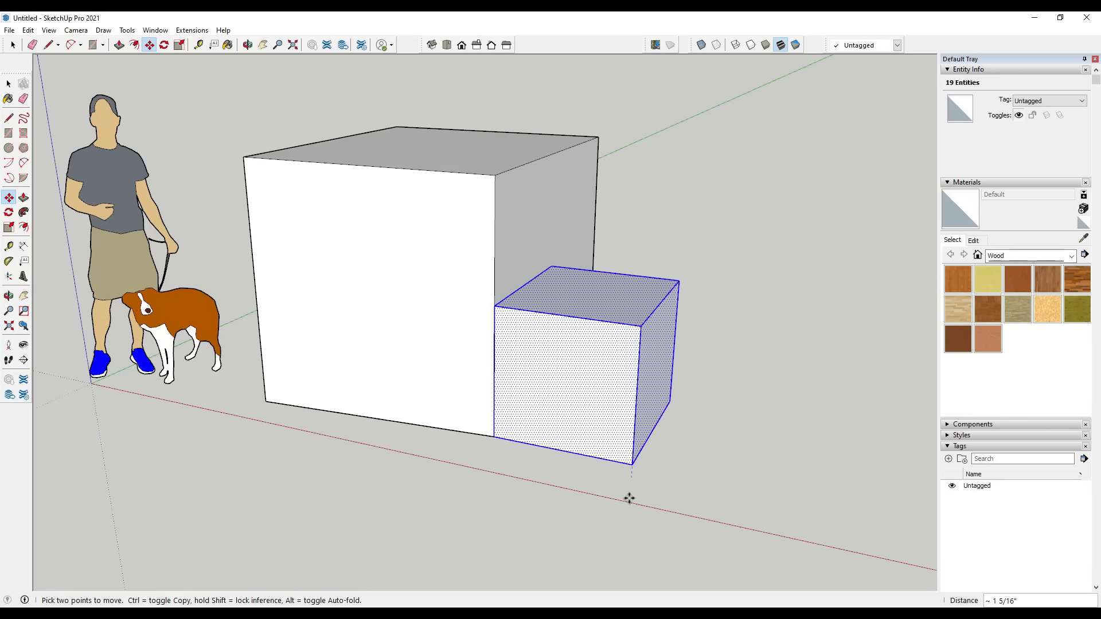
key("o")
left_click_drag(678, 481, 472, 478)
key("space")
middle_click_drag(598, 408, 707, 421)
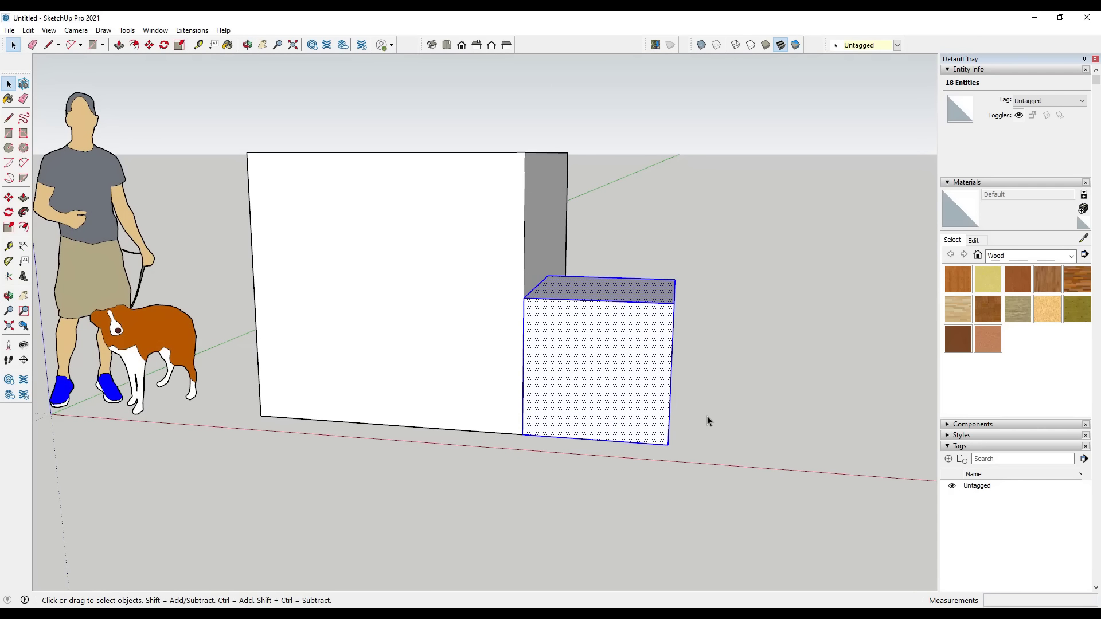
key("m")
left_click(658, 424)
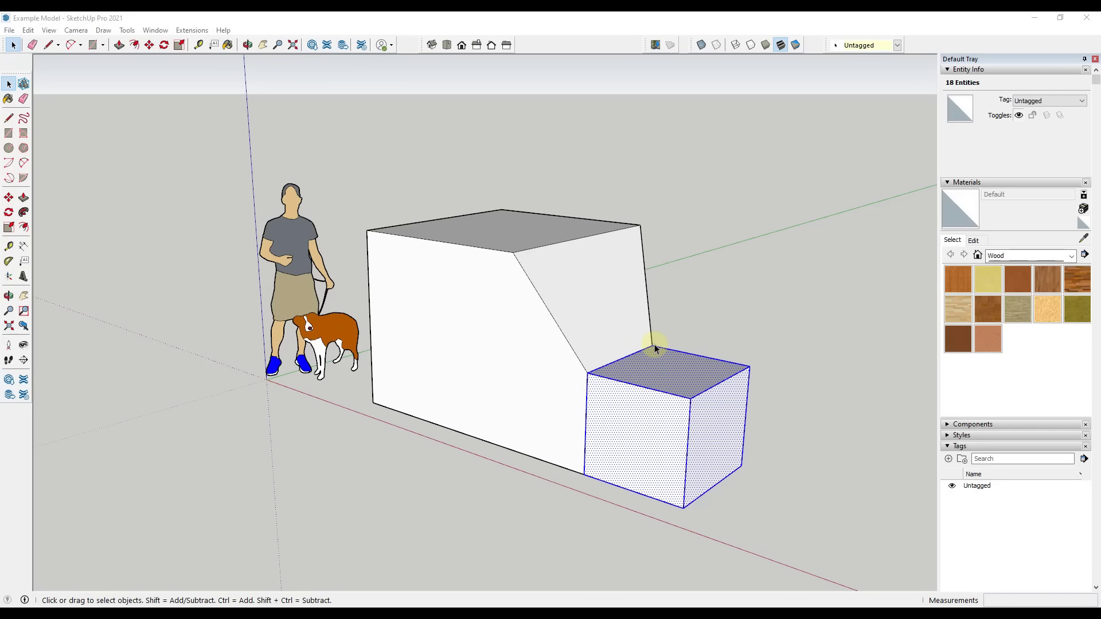
middle_click_drag(600, 383, 533, 360)
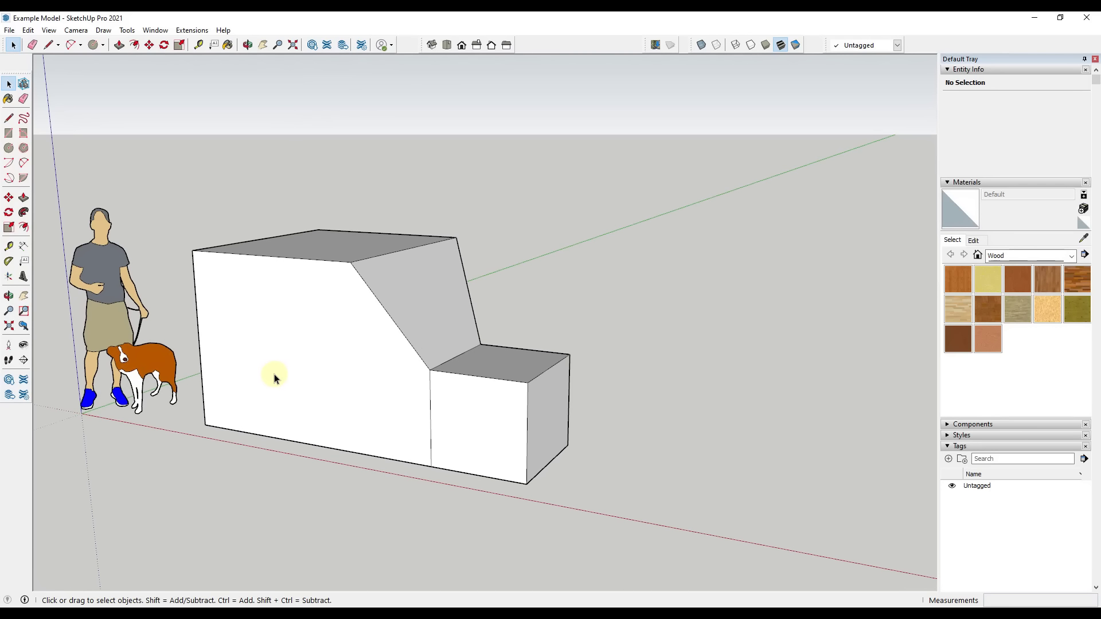
Draw a square of about 4' 1" on the ground beyond the joined boxes, along the red axis
scroll(319, 364, "down", 3)
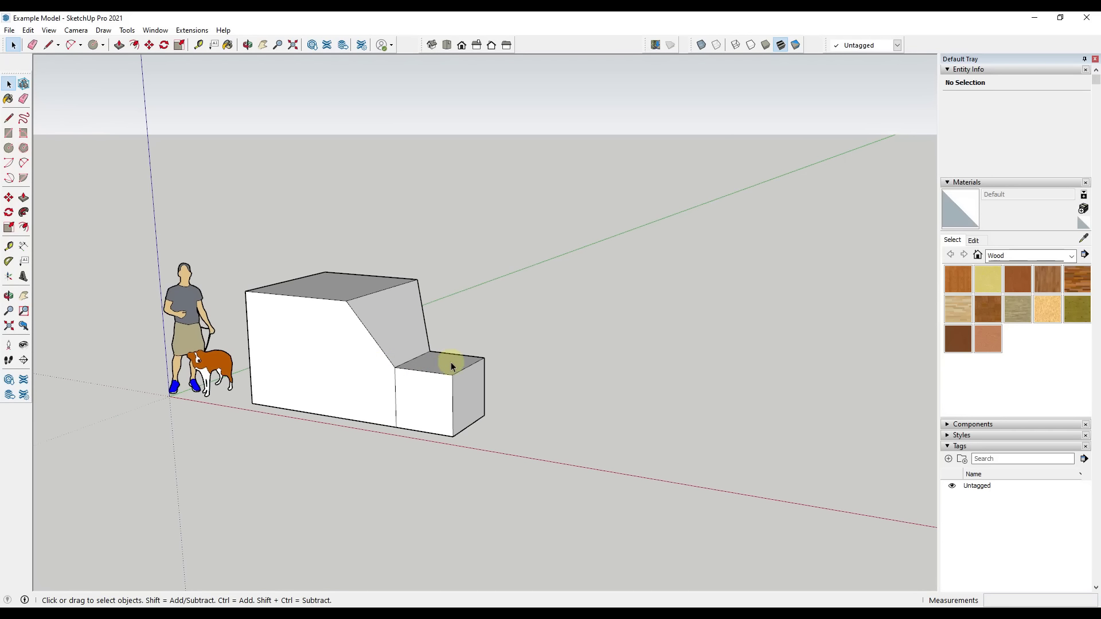
middle_click_drag(447, 363, 465, 376)
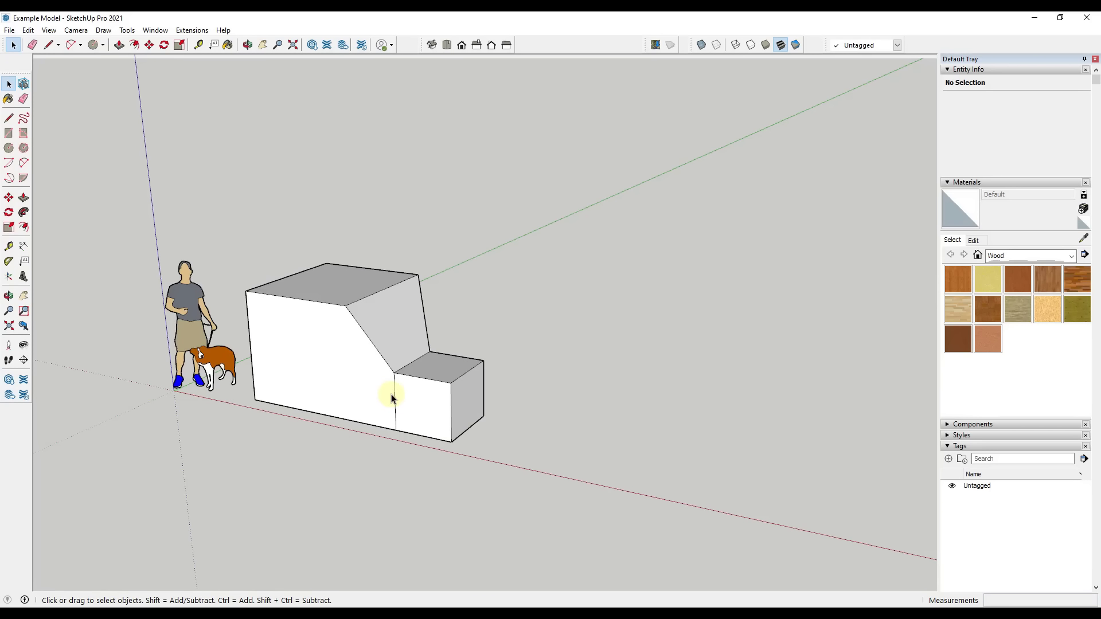
scroll(364, 344, "down", 4)
middle_click_drag(572, 368, 381, 400)
key("r")
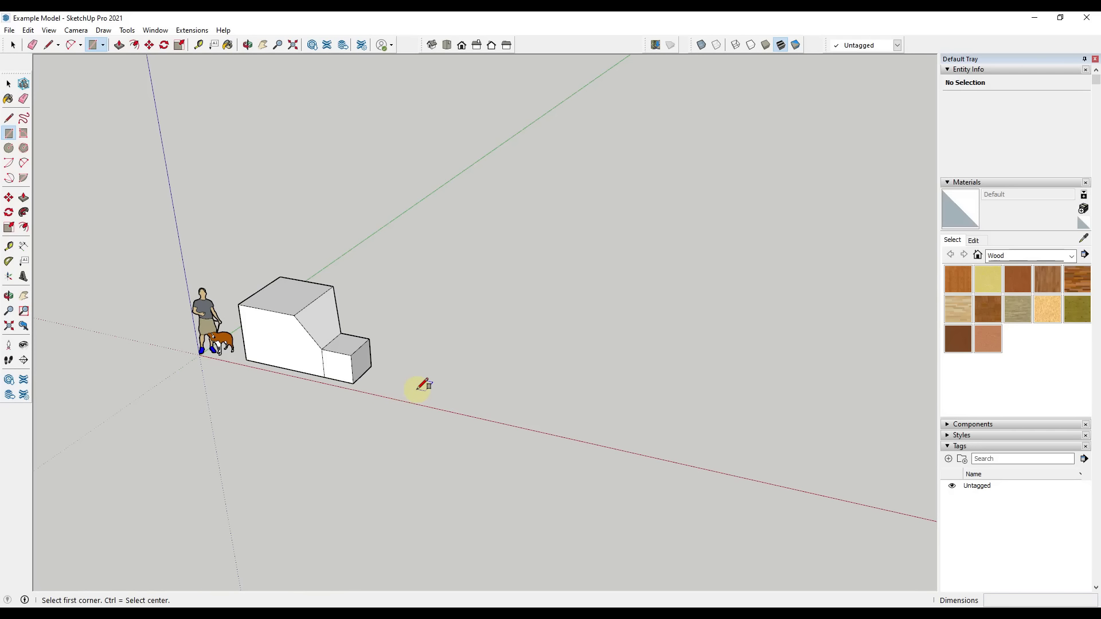
left_click(416, 389)
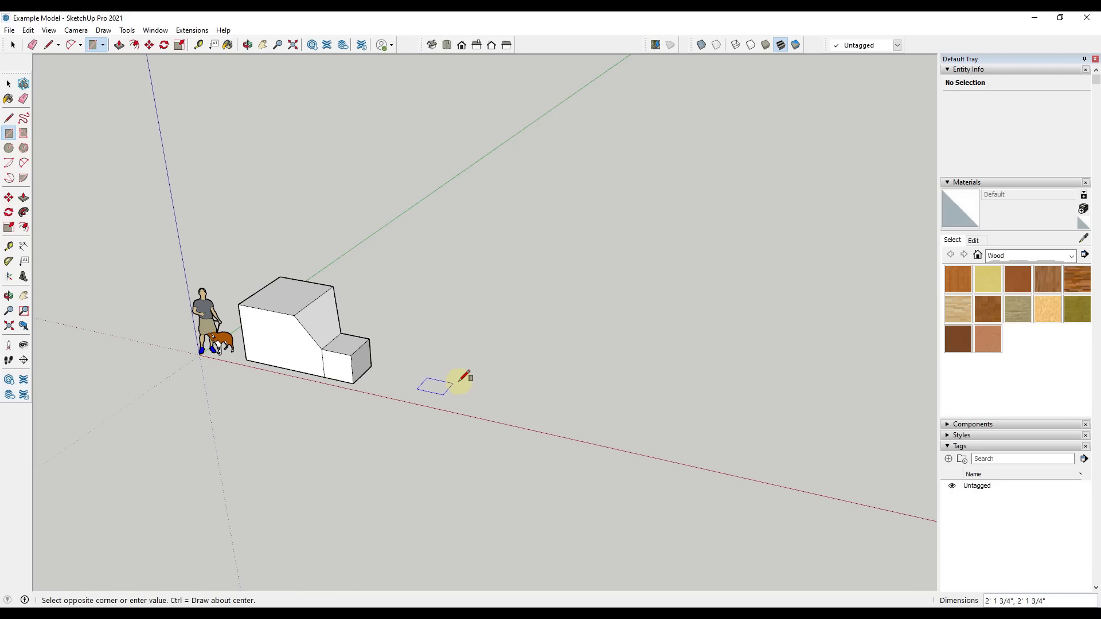
left_click(486, 370)
key("space")
Push/Pull the new square upward to form a roughly cubic box
key("p")
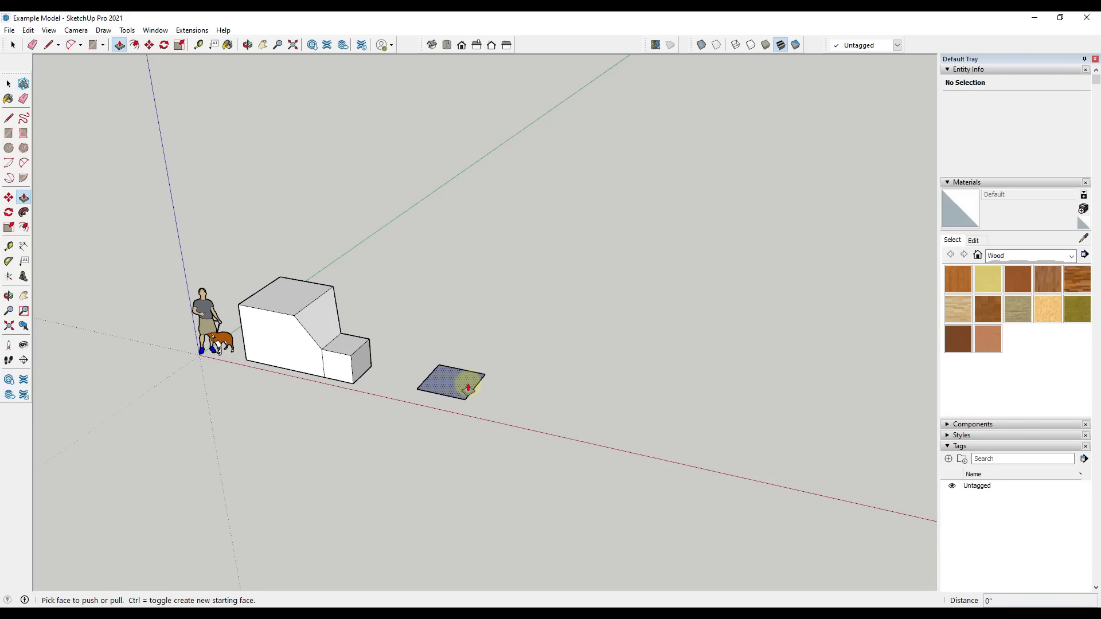
left_click_drag(462, 388, 469, 342)
key("space")
left_click(505, 379)
middle_click_drag(506, 379, 487, 270)
scroll(459, 356, "up", 4)
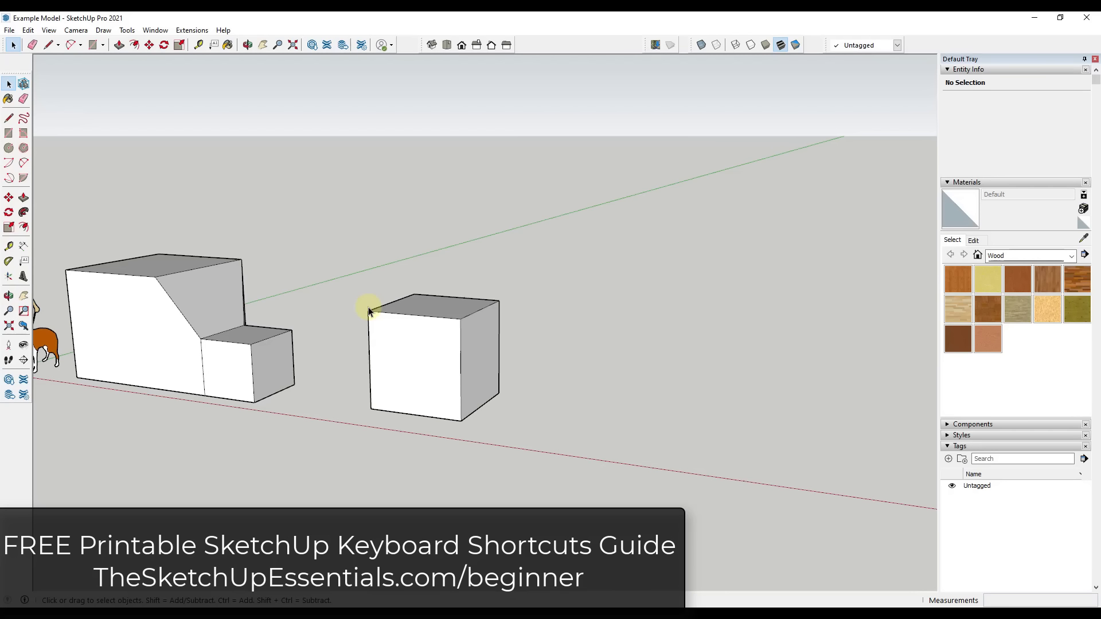
middle_click_drag(444, 374, 449, 399)
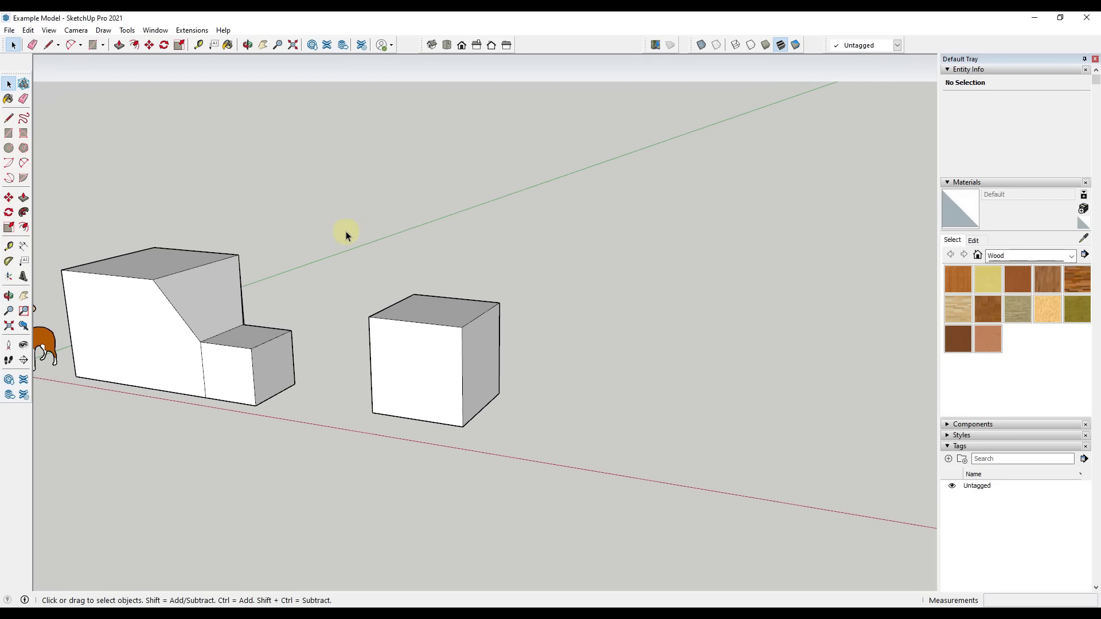
Select the whole new box and place a copy of it beside the original along the red axis, leaving a gap
left_click_drag(346, 231, 560, 498)
key("m")
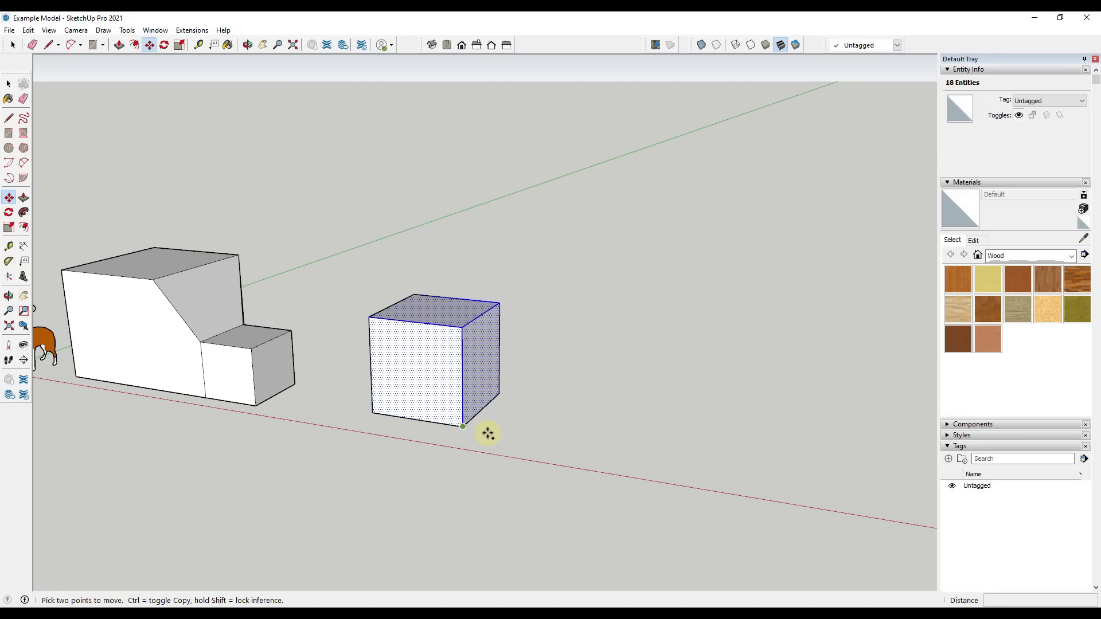
key("ctrl")
left_click(488, 433)
left_click(655, 458)
Scale the copied box down uniformly from its upper corner to roughly half its size
key("s")
left_click_drag(676, 315, 627, 388)
key("space")
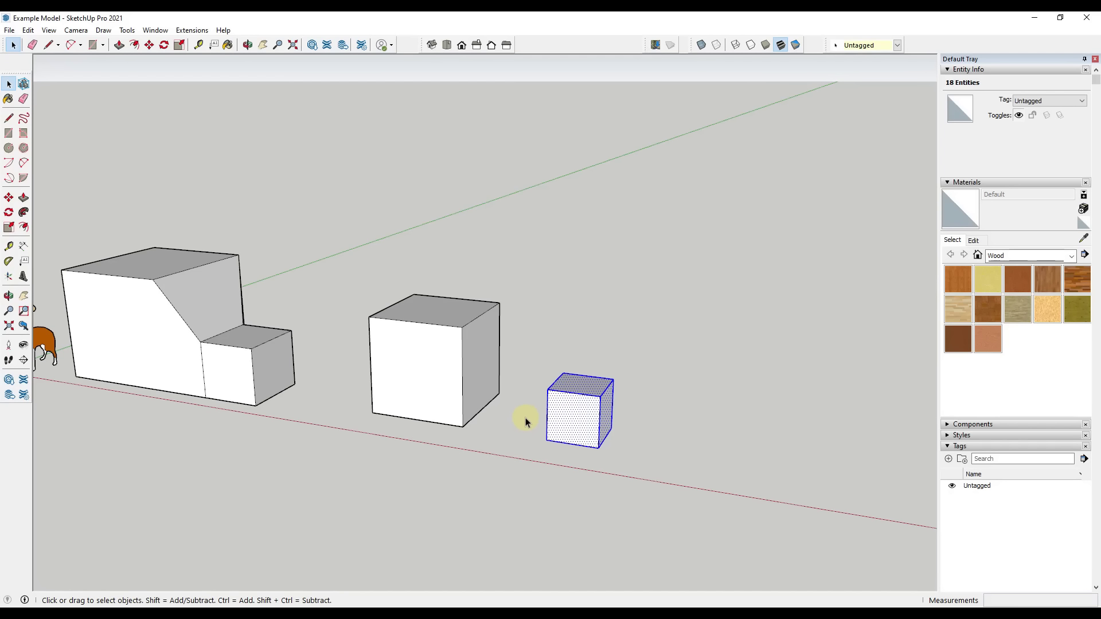
middle_click_drag(468, 421, 329, 294)
Select all faces and edges of the larger new box and make them a group
left_click_drag(324, 233, 519, 480)
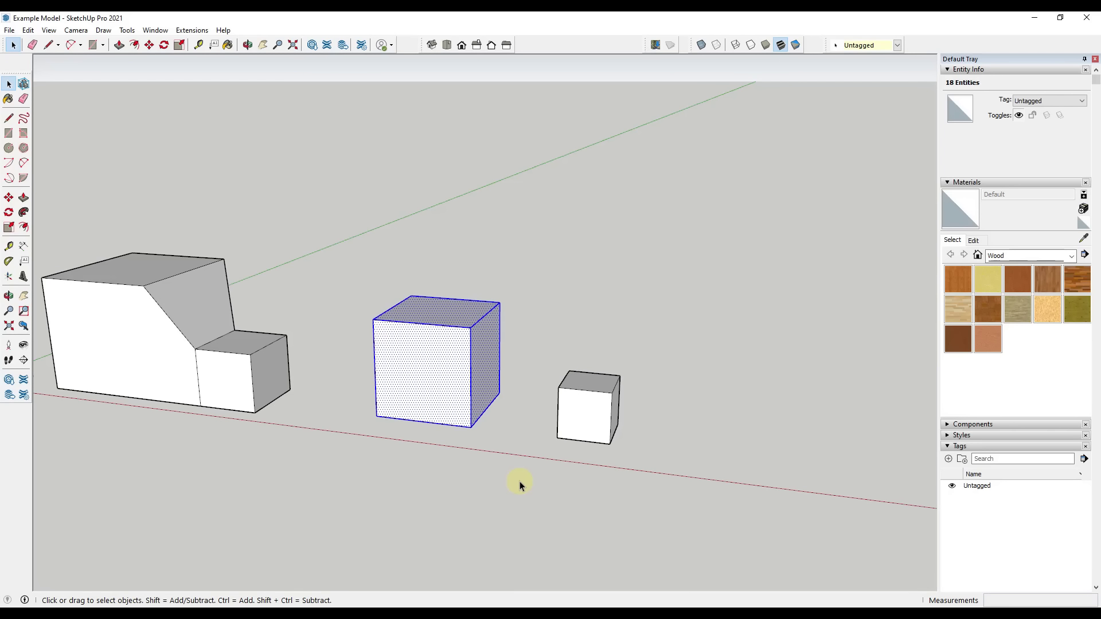
right_click(436, 379)
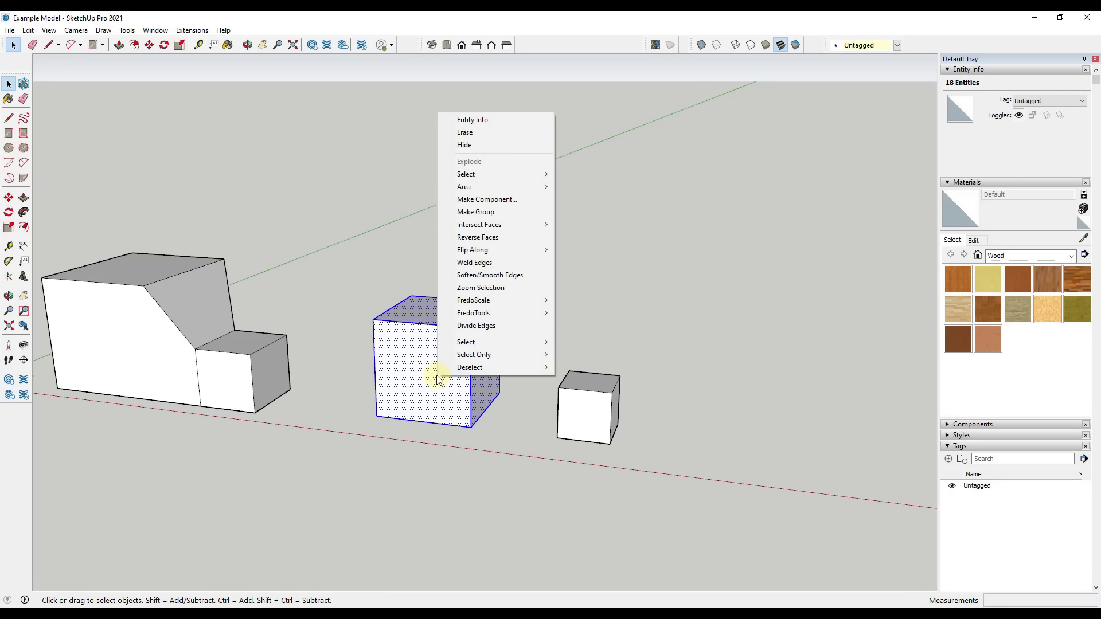
left_click(500, 212)
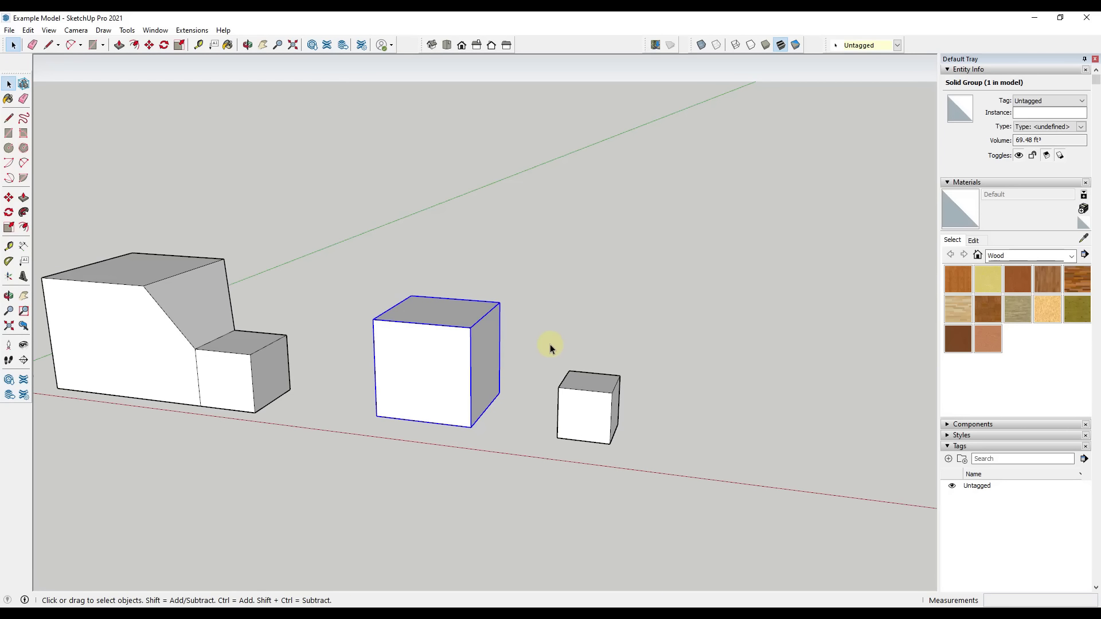
middle_click_drag(550, 346, 327, 368)
key("space")
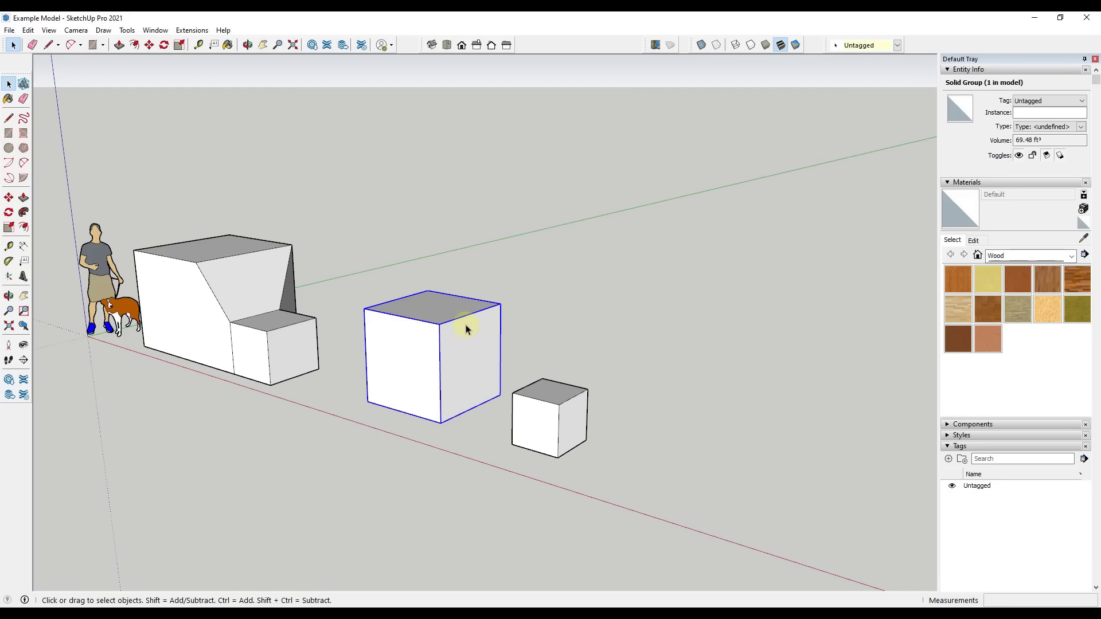
Select individual edges and faces of the ungrouped small box, and select the grouped box to compare how they behave
left_click(568, 408)
left_click(558, 423)
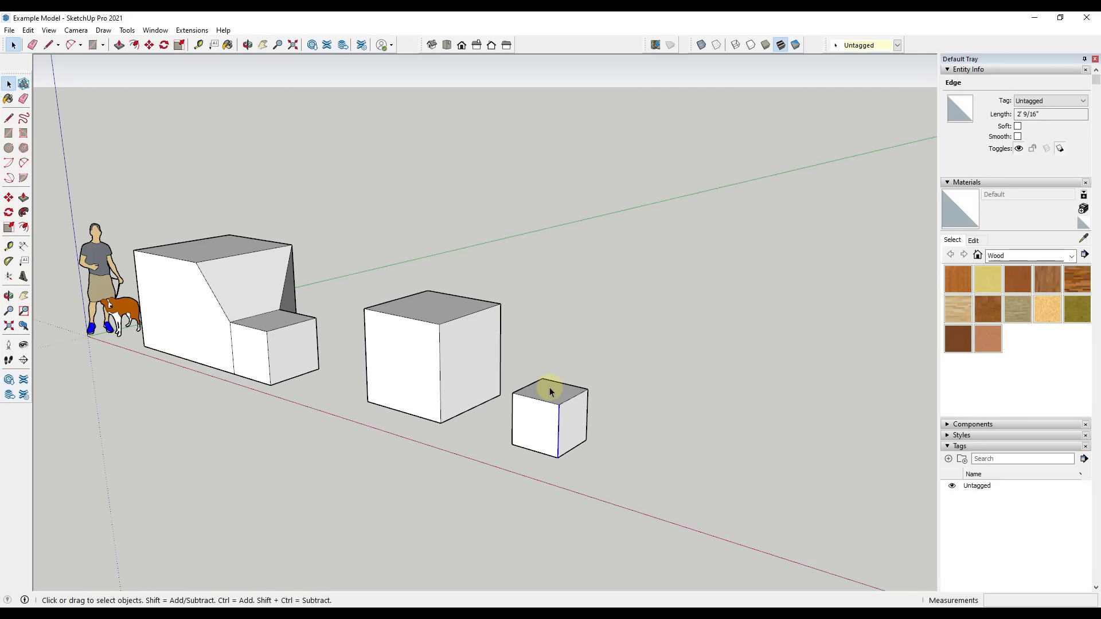
left_click(551, 390)
middle_click_drag(457, 380, 465, 384)
left_click(465, 388)
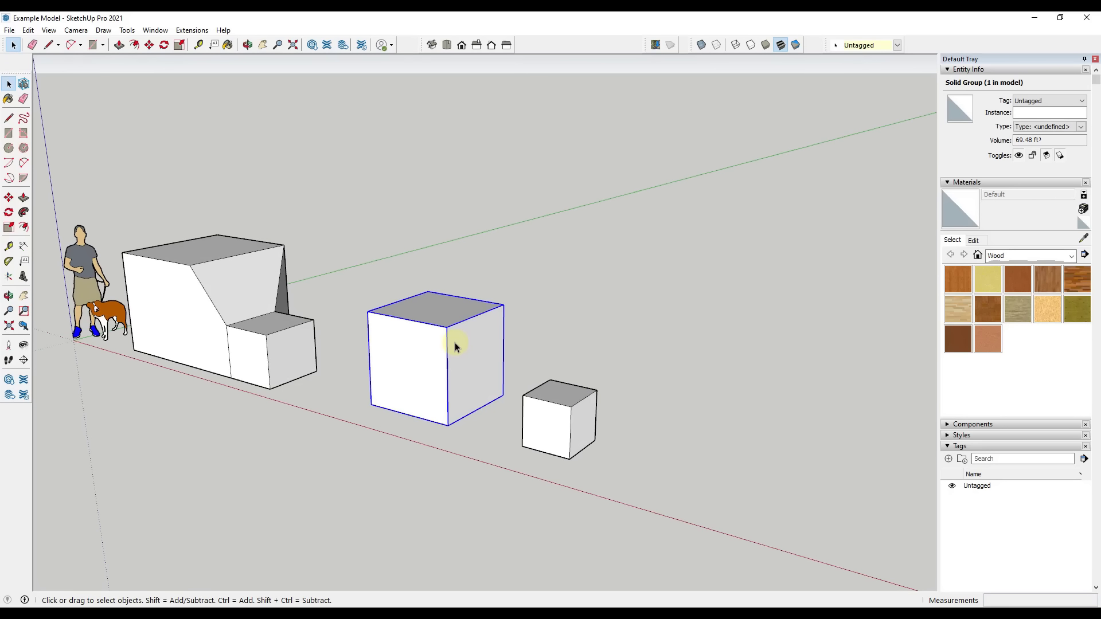
Try to move the ungrouped small box by its lower front corner toward the grouped box
left_click_drag(509, 368, 657, 485)
key("m")
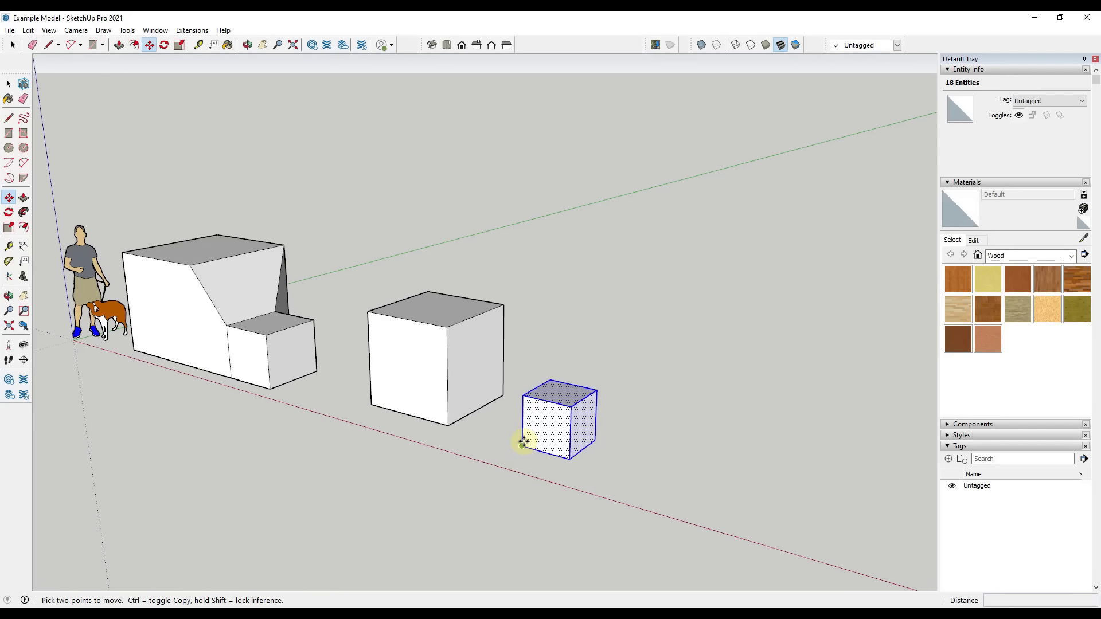
left_click(524, 442)
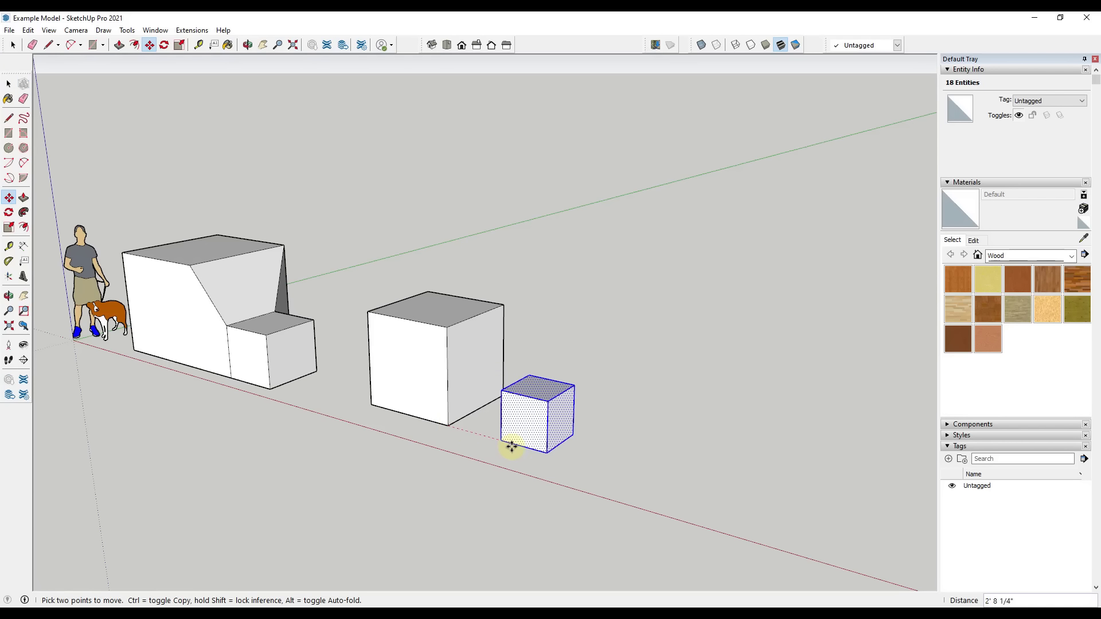
key("space")
middle_click_drag(540, 452, 591, 449)
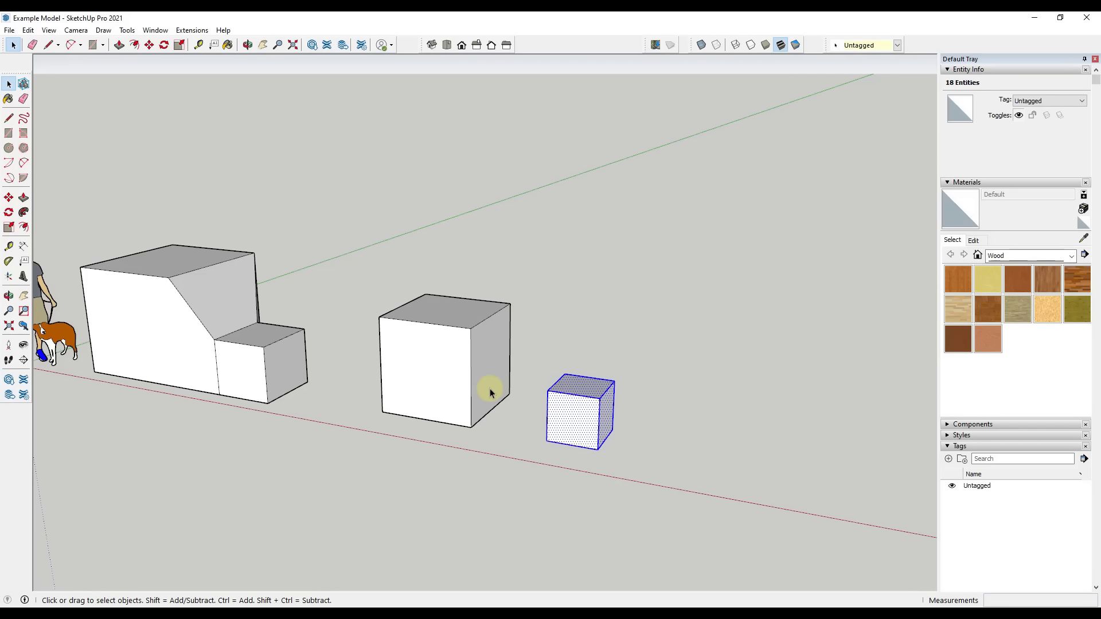
scroll(490, 392, "down", 2)
scroll(487, 421, "up", 4)
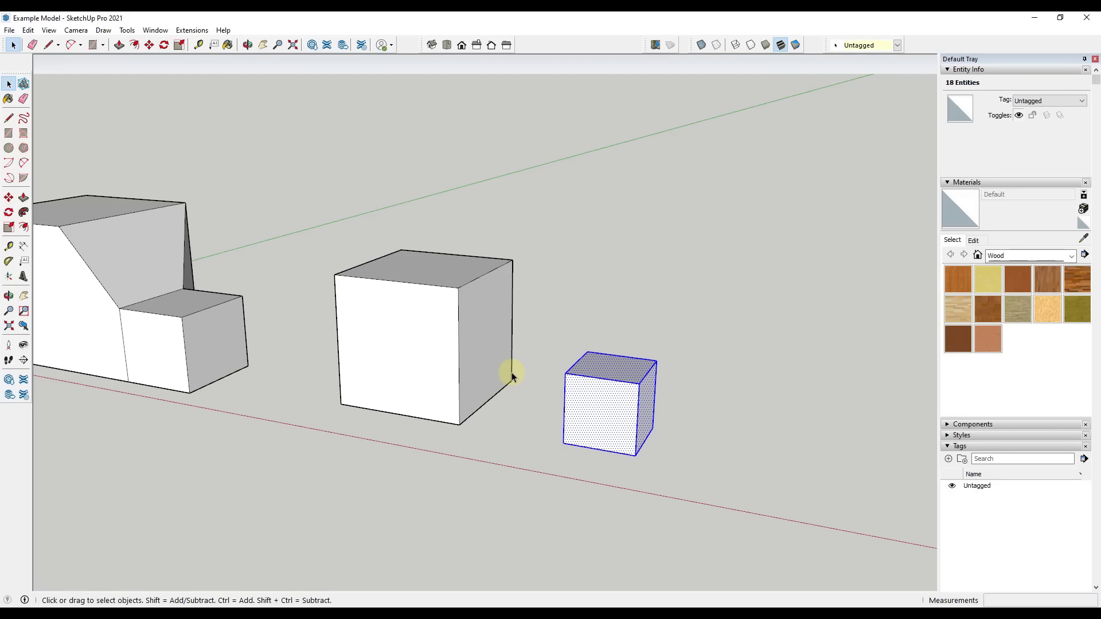
scroll(594, 444, "down", 2)
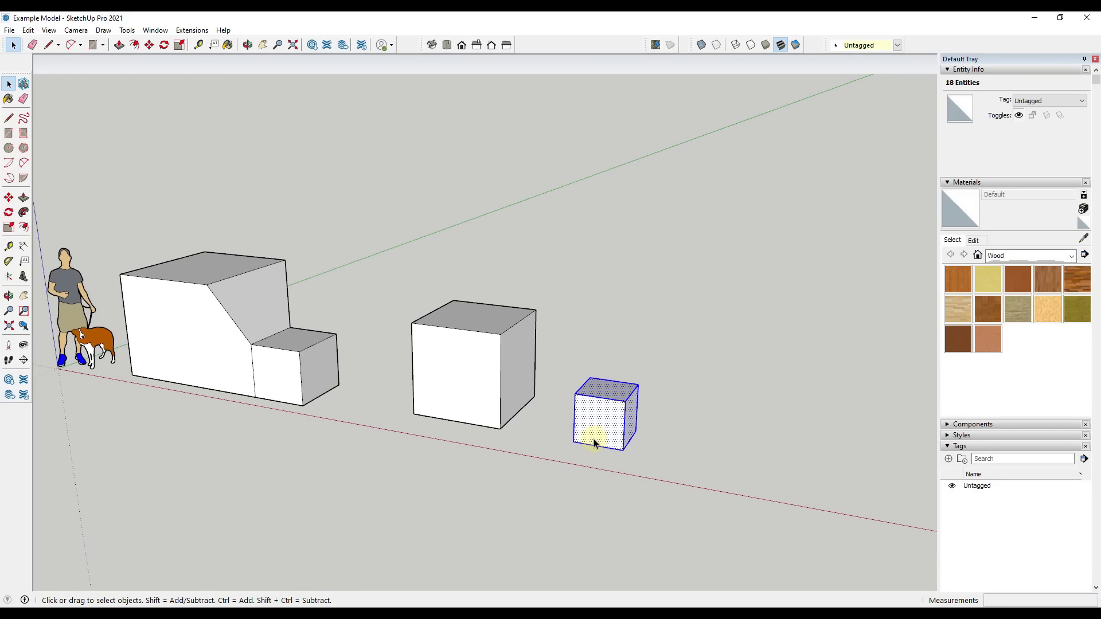
middle_click_drag(577, 433, 476, 416)
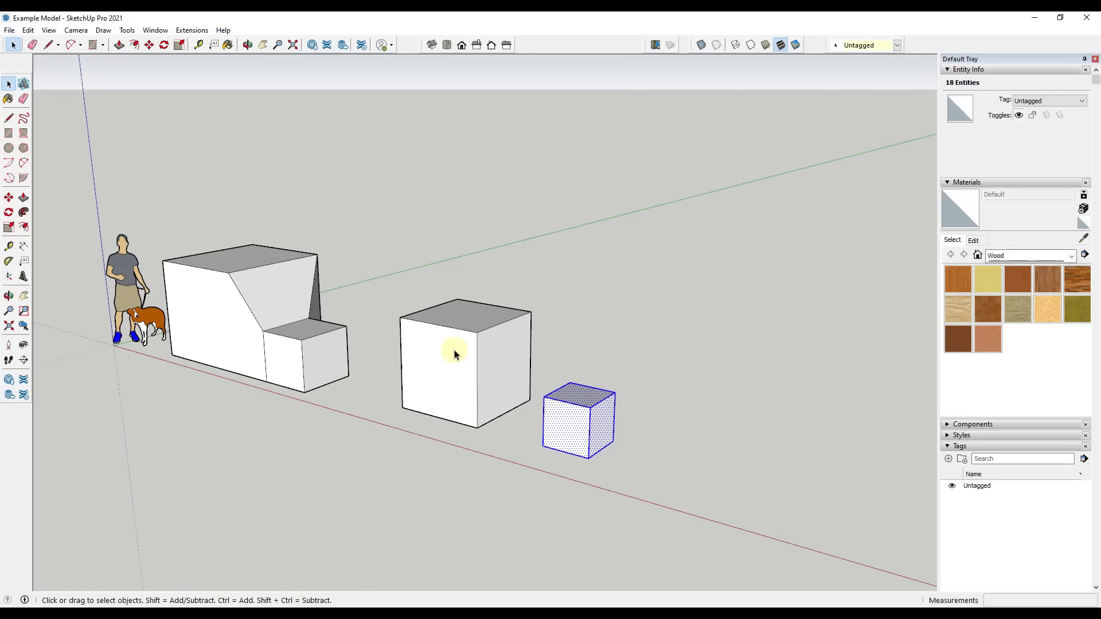
Select the grouped box and try Push/Pull on its top face from outside the group
left_click(466, 316)
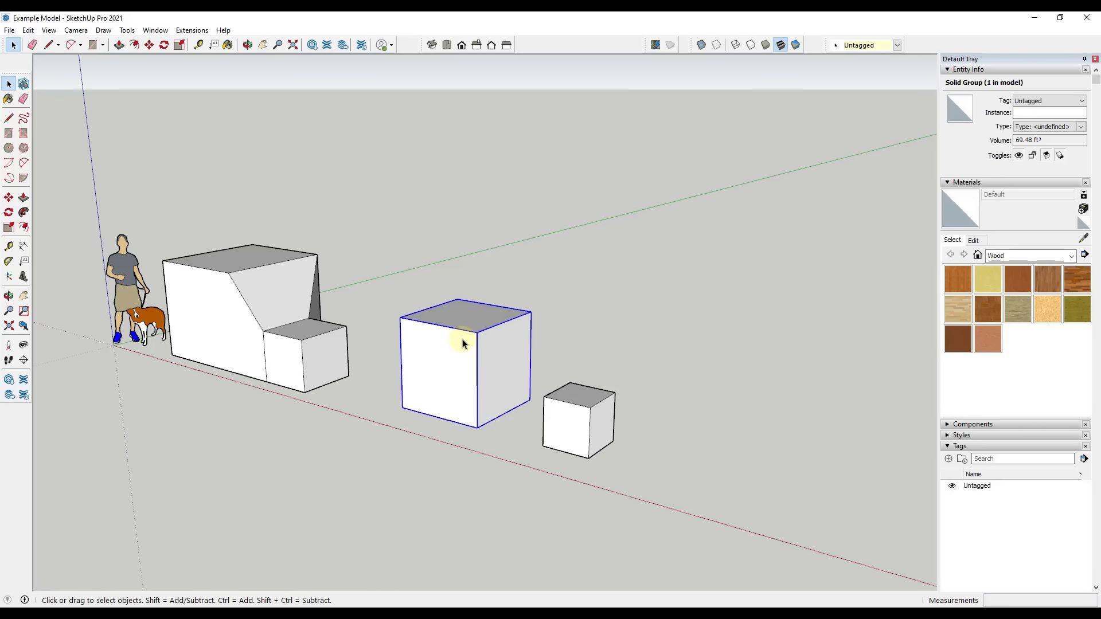
key("p")
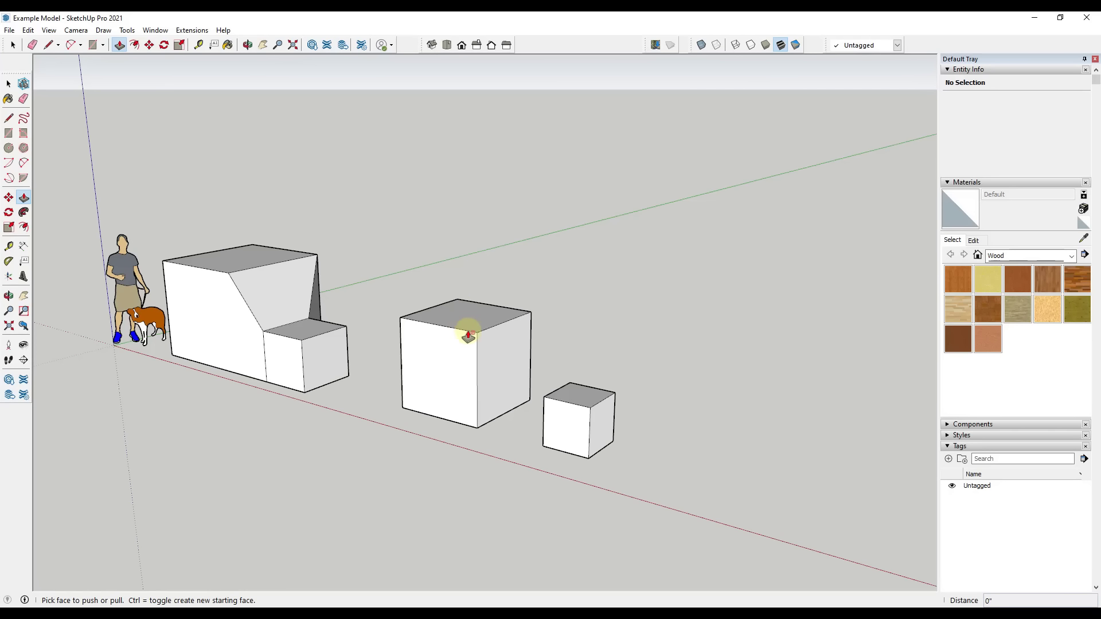
key("space")
Open the grouped box for editing
left_click(483, 361)
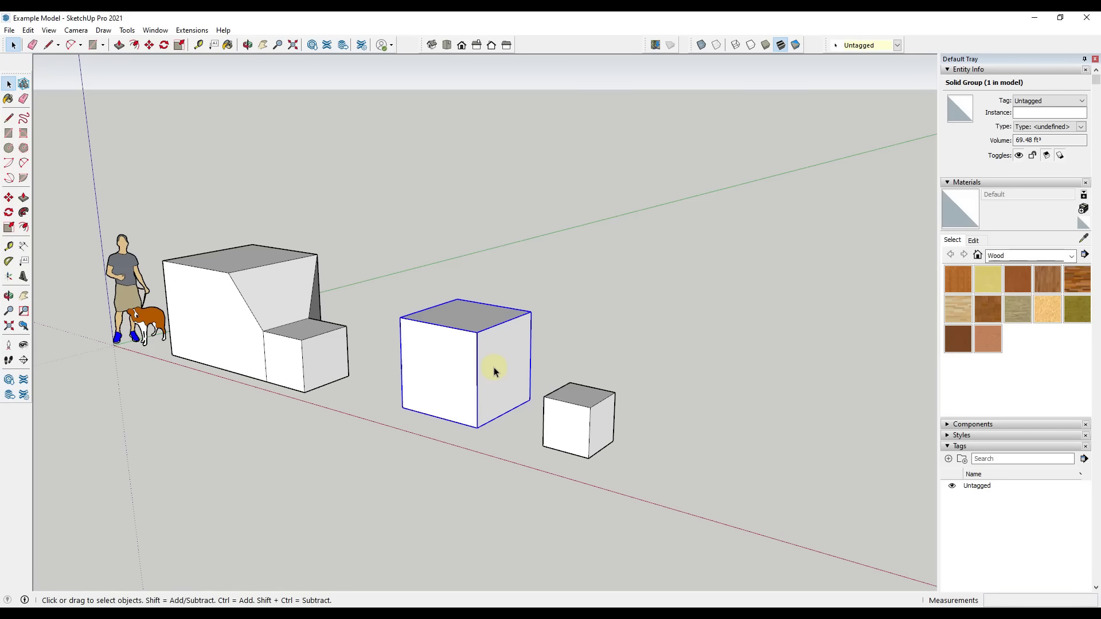
double_click(494, 367)
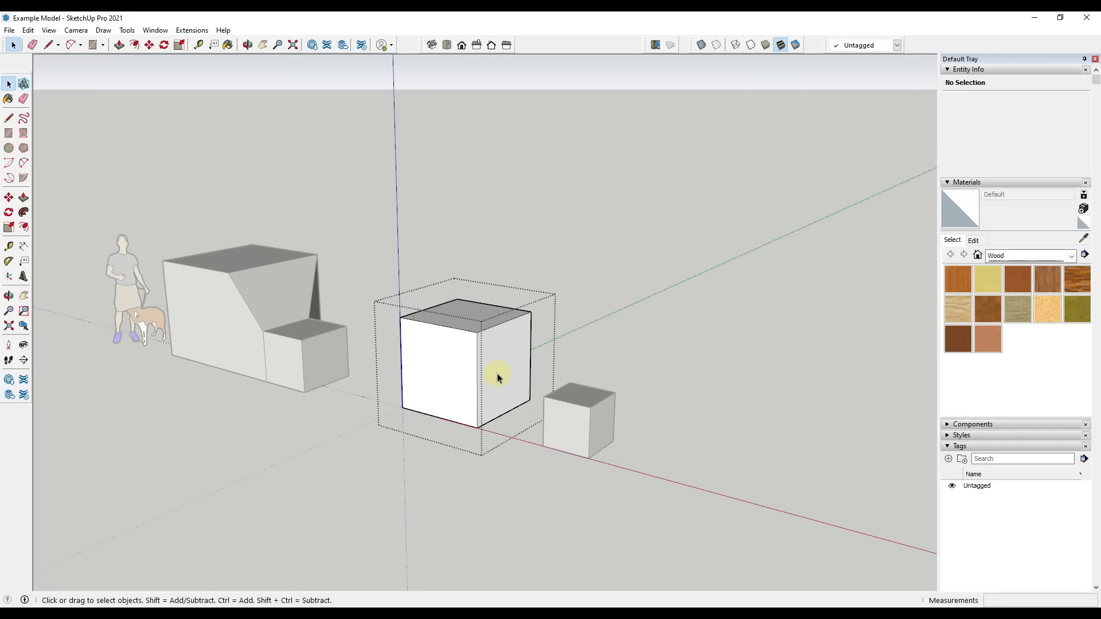
Reopen the grouped box with Edit Group, and Push/Pull its top face down and its two visible side faces outward
key("Escape")
right_click(497, 369)
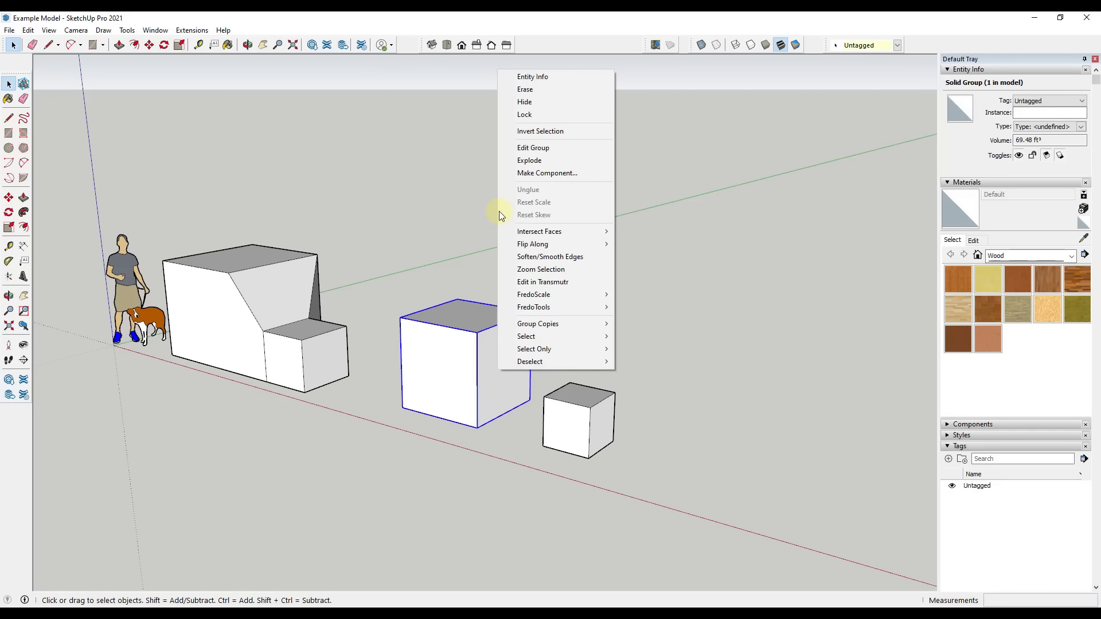
left_click(530, 148)
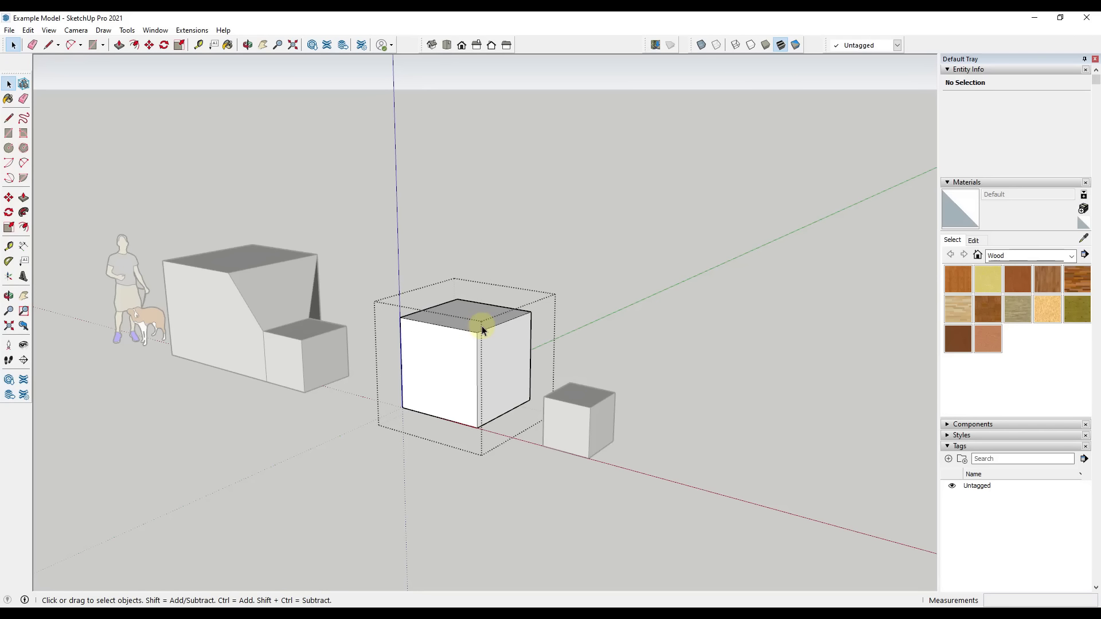
key("p")
left_click_drag(470, 318, 474, 350)
left_click_drag(502, 381, 442, 400)
key("space")
left_click(508, 467)
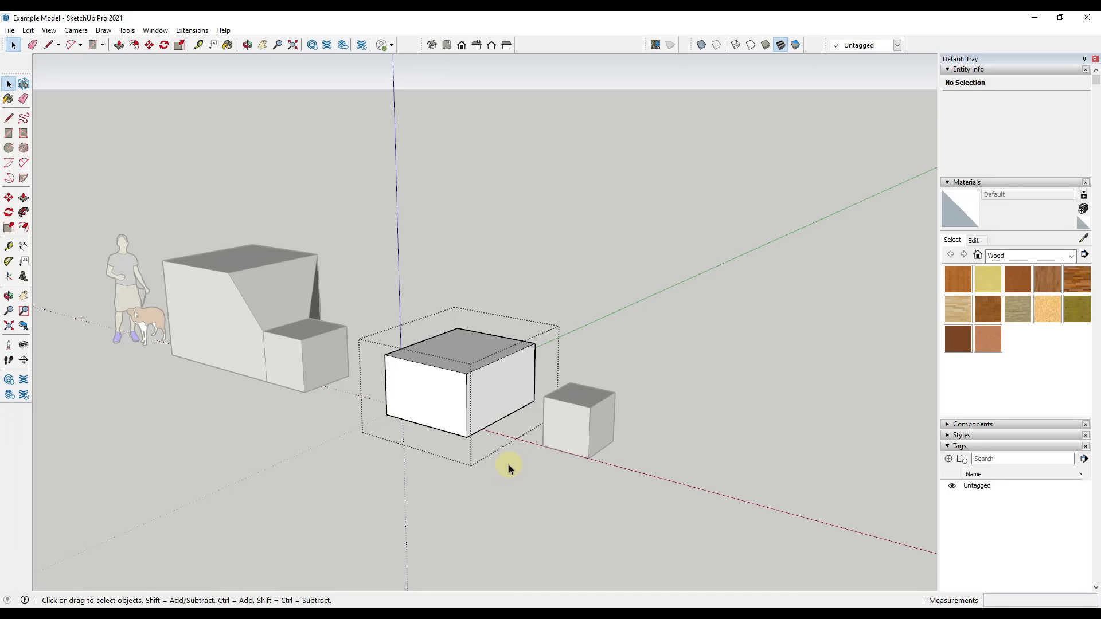
left_click(501, 458)
Explode the resized box group into loose geometry
left_click(442, 390)
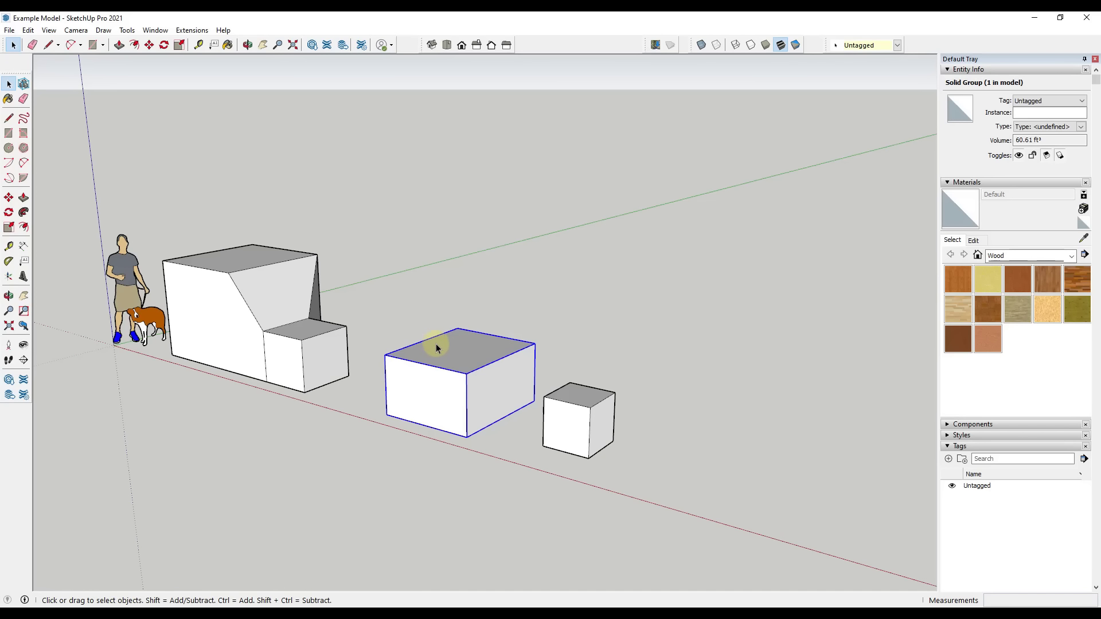
right_click(482, 358)
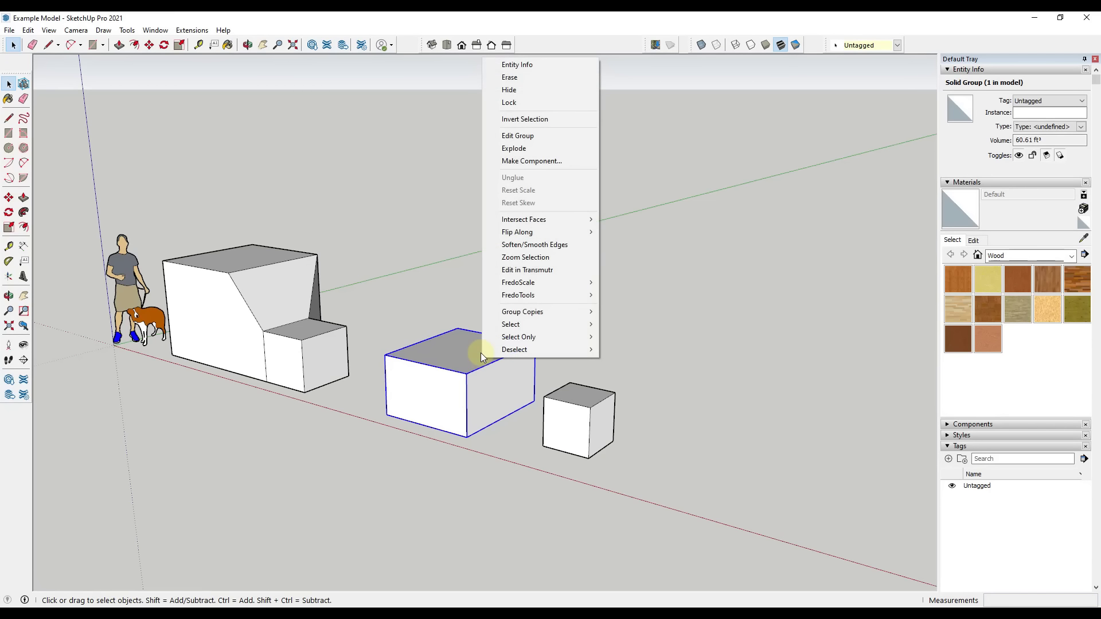
left_click(514, 150)
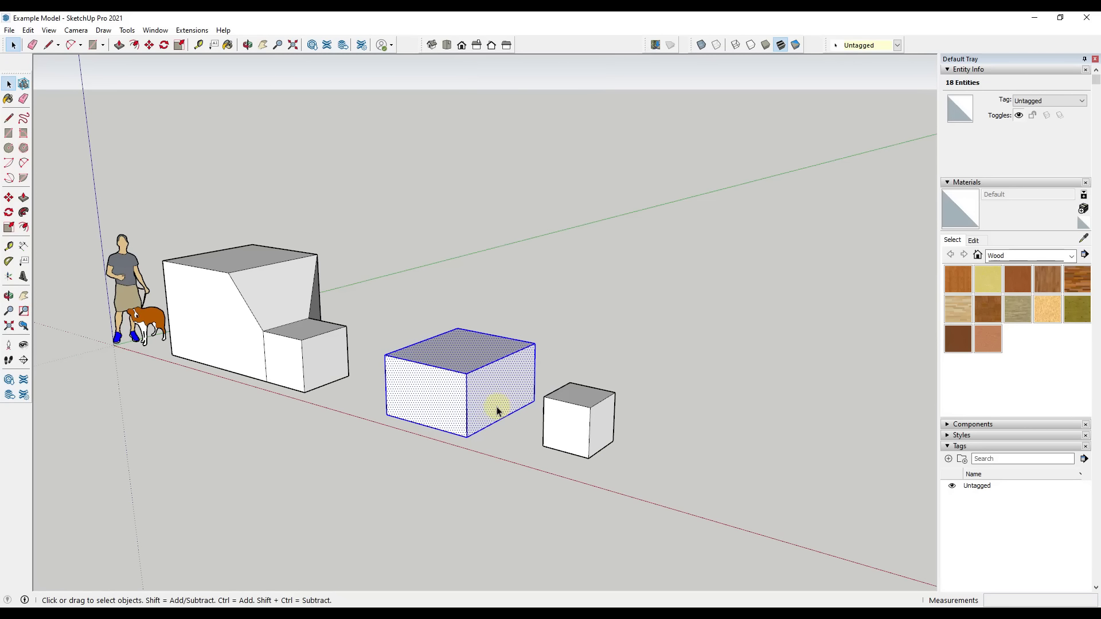
Collapse the open tray sections and expand the Outliner
left_click(947, 447)
left_click(947, 182)
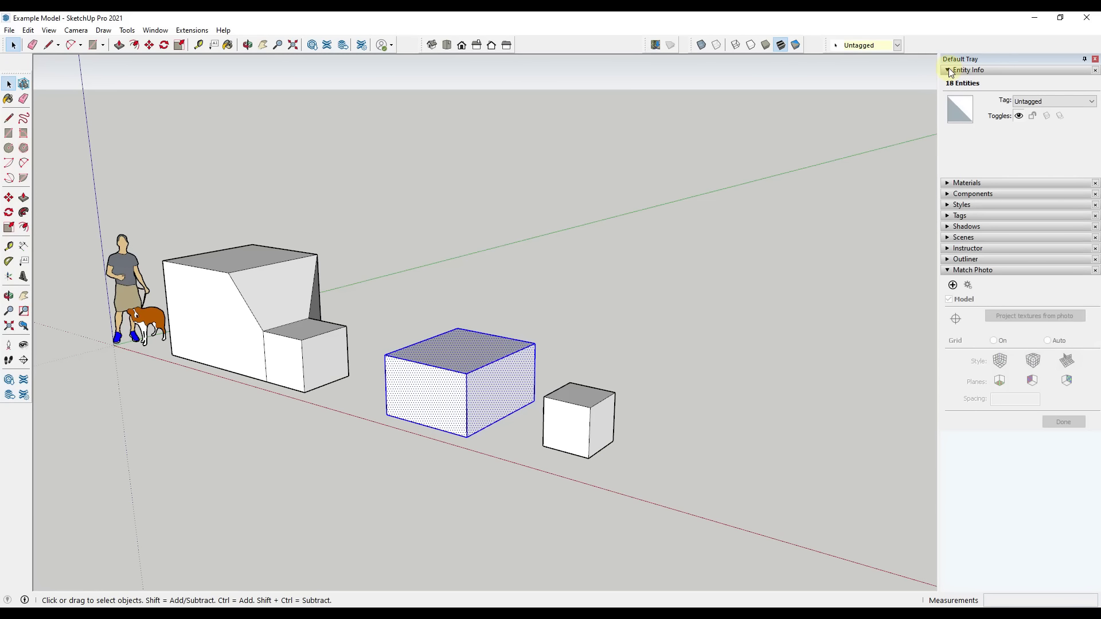
left_click(945, 169)
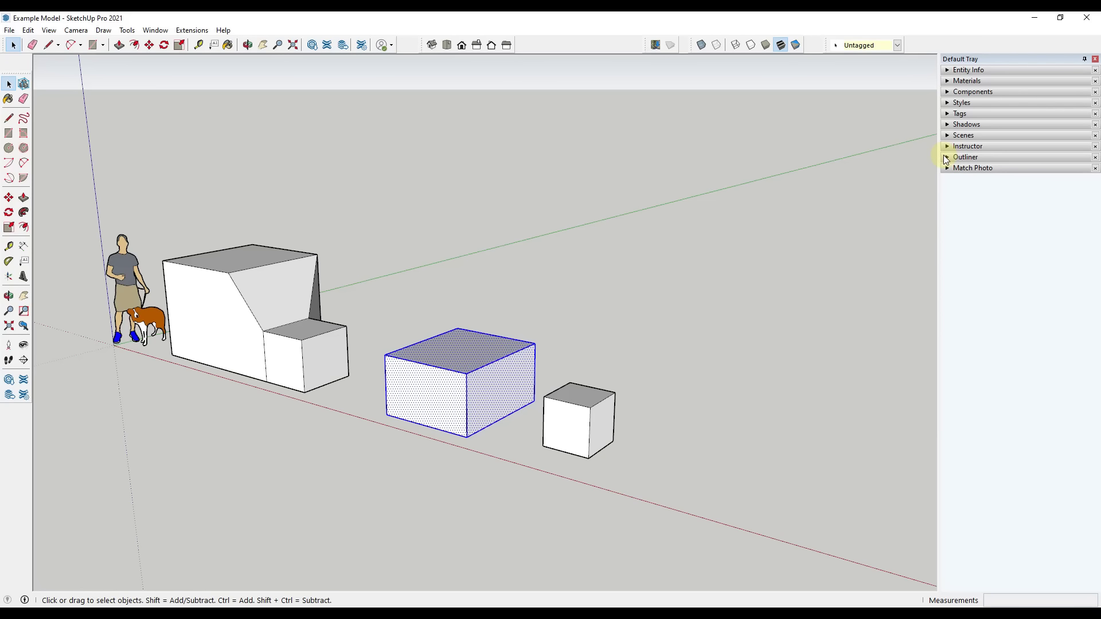
left_click(948, 158)
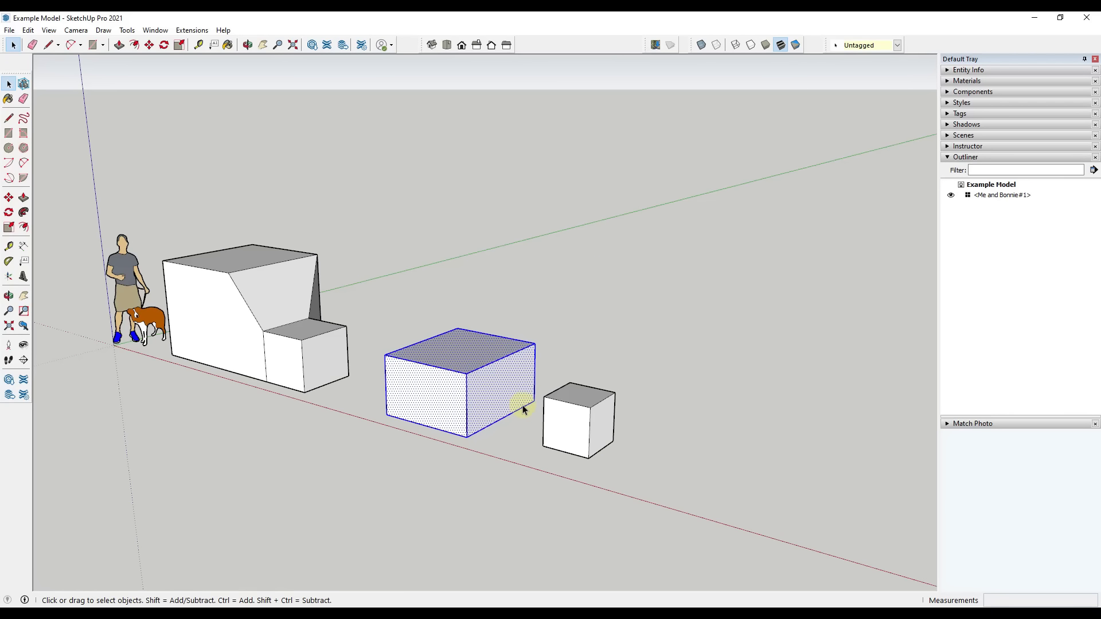
Make the exploded box's selected geometry into a group again
middle_click_drag(524, 405, 533, 410)
right_click(490, 387)
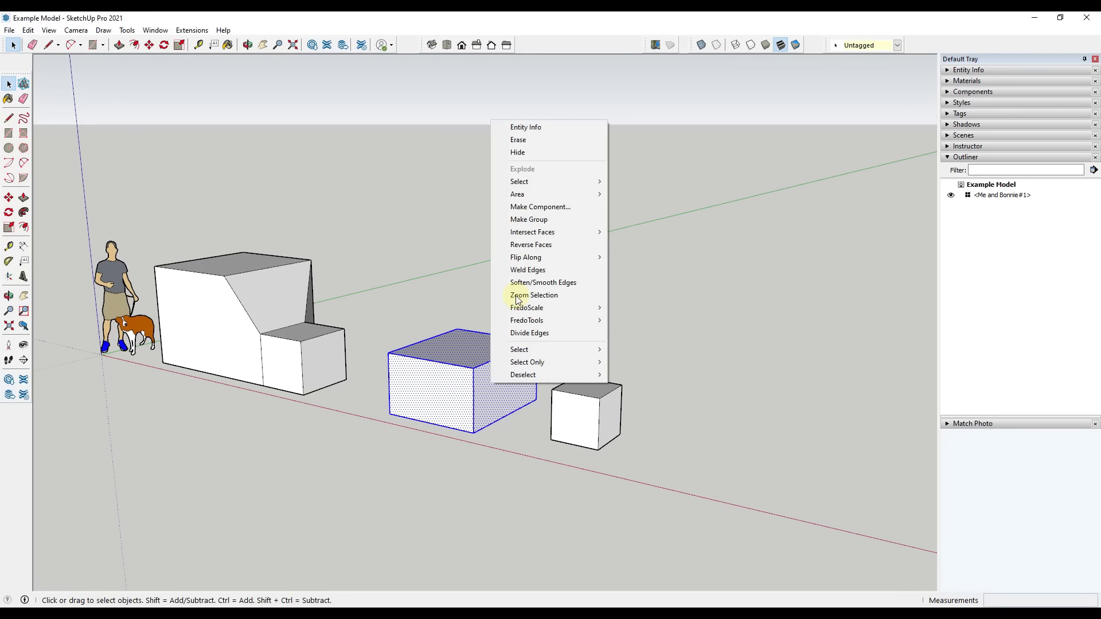
left_click(535, 217)
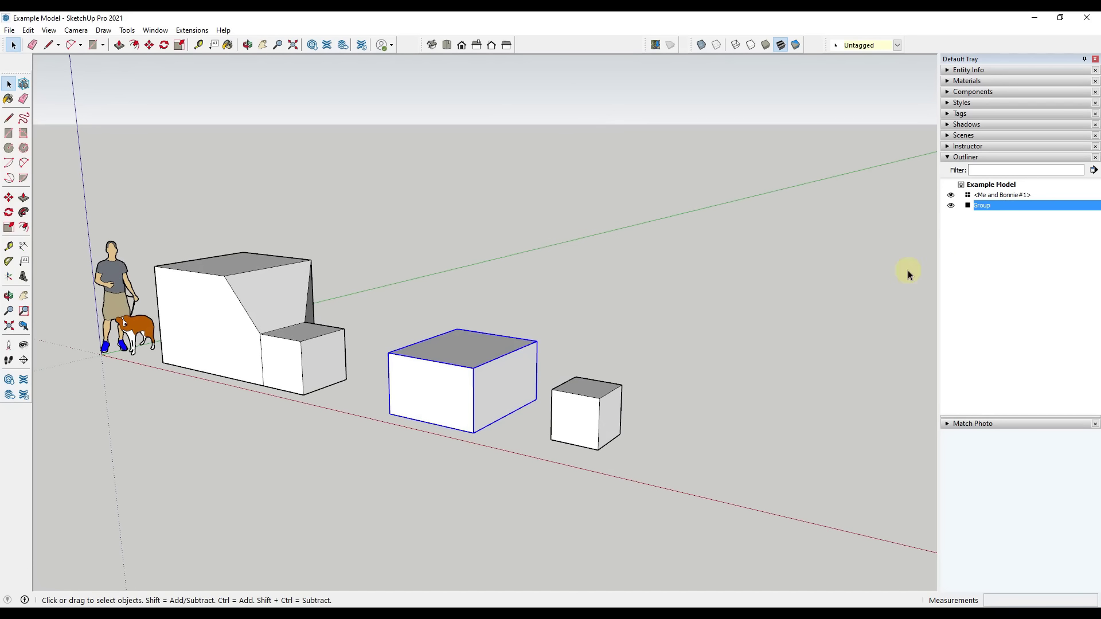
Select the Me and Bonnie component and the box group alternately in the Outliner to see which object each entry represents
left_click(986, 195)
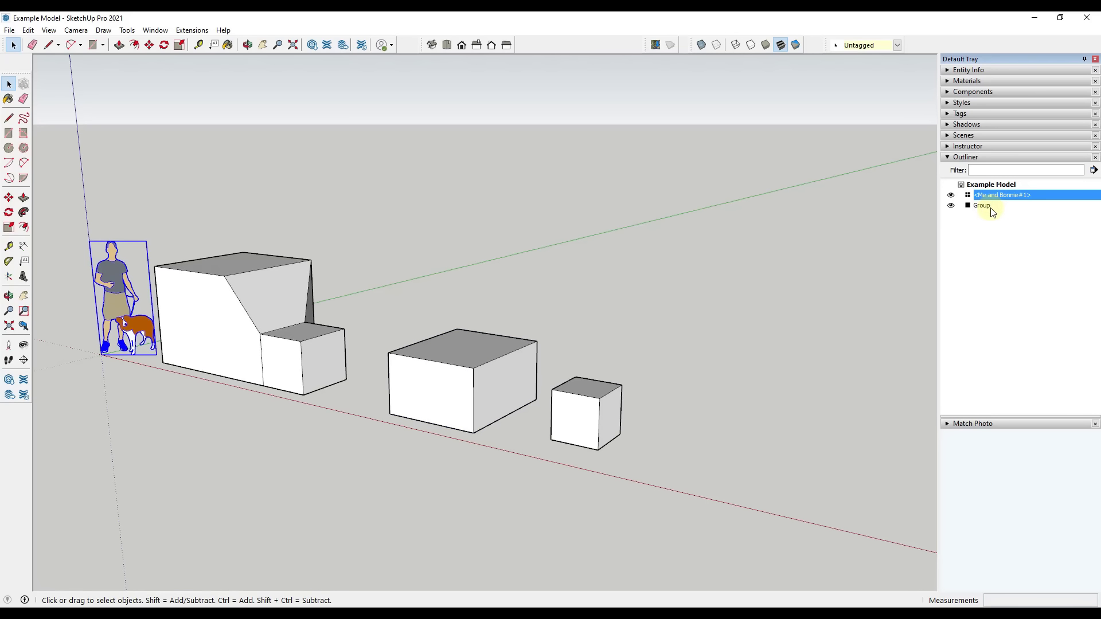
left_click(989, 207)
left_click(991, 195)
left_click(986, 205)
left_click(984, 195)
scroll(524, 385, "down", 3)
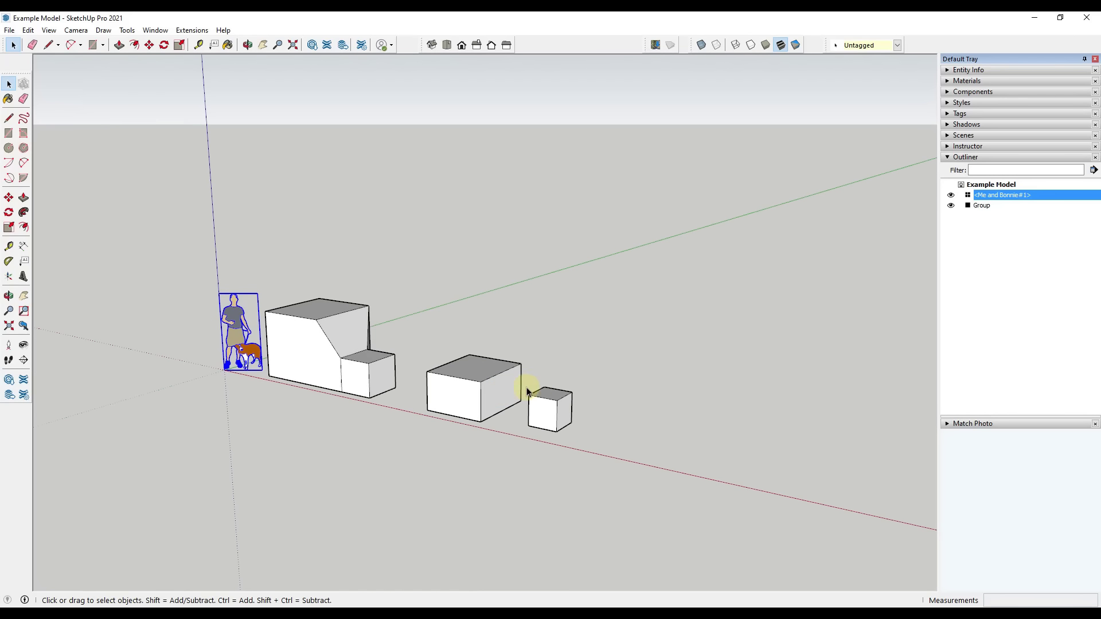
mouse_move(523, 385)
middle_mouse_down()
mouse_move(545, 395)
mouse_move(528, 401)
middle_mouse_up()
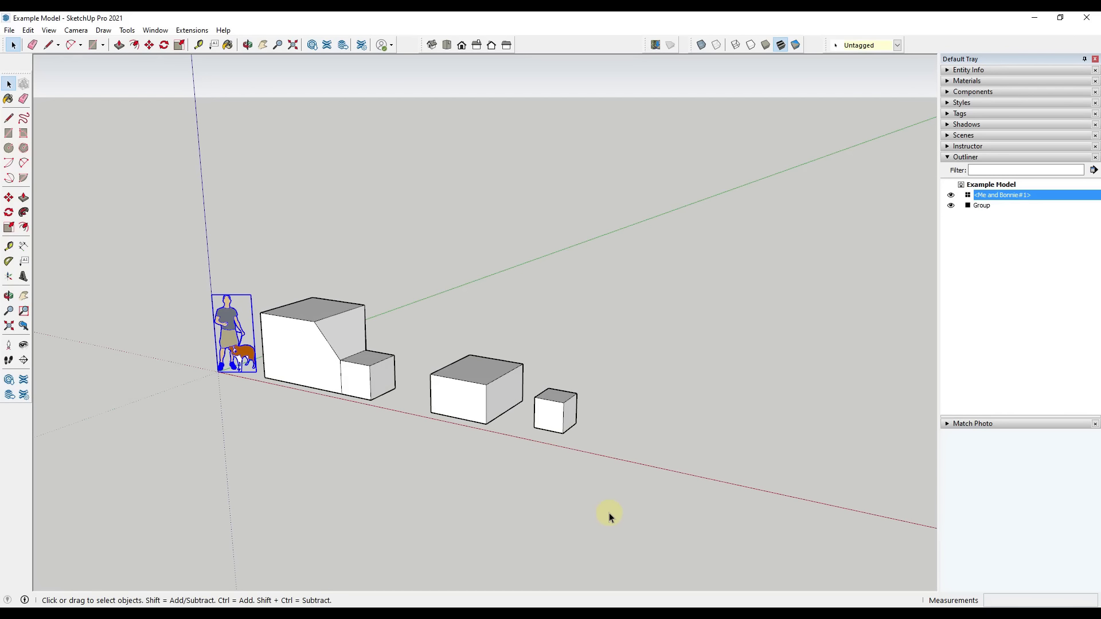
left_click(486, 394)
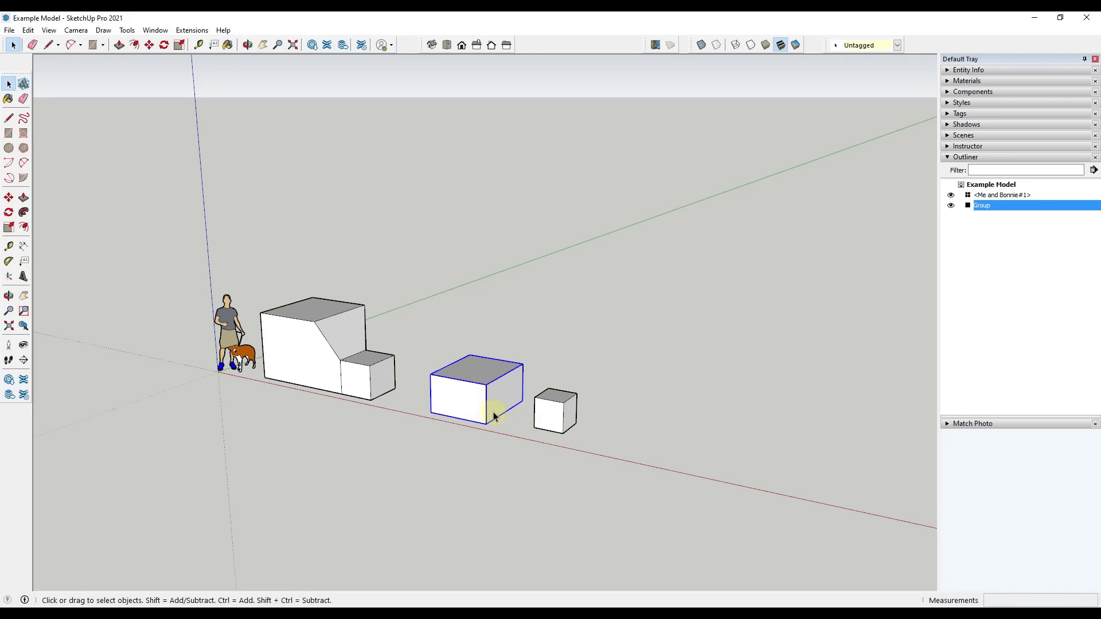
Select all geometry of the ungrouped small box and make it a group
triple_click(555, 424)
right_click(555, 424)
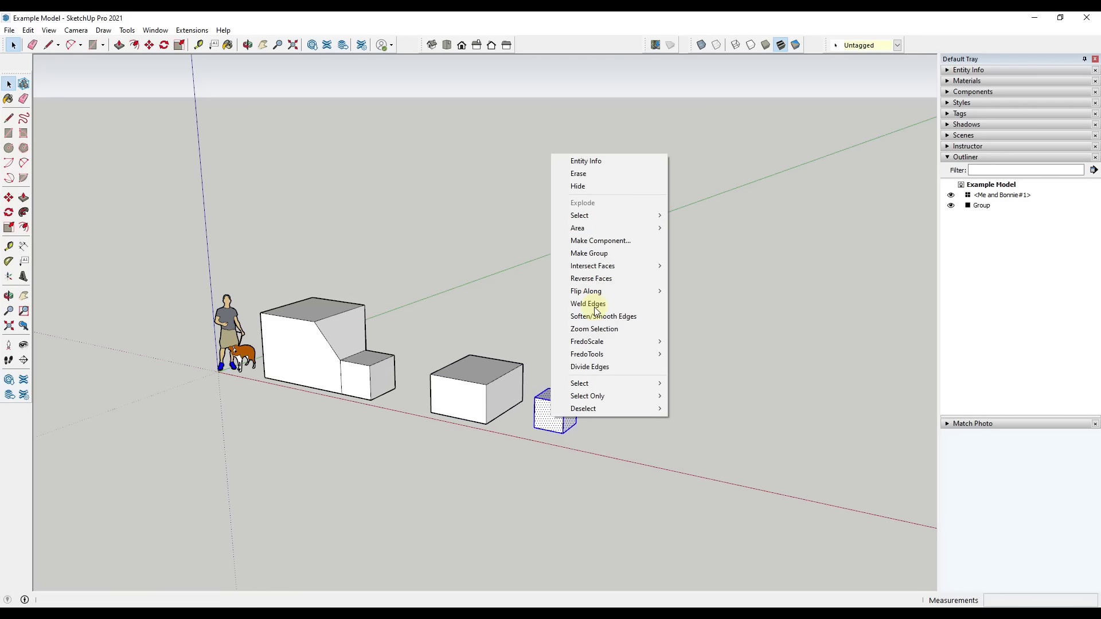
left_click(591, 250)
Group the two box groups together, and select each nested group from the Outliner
left_click_drag(408, 328, 590, 449)
right_click(502, 388)
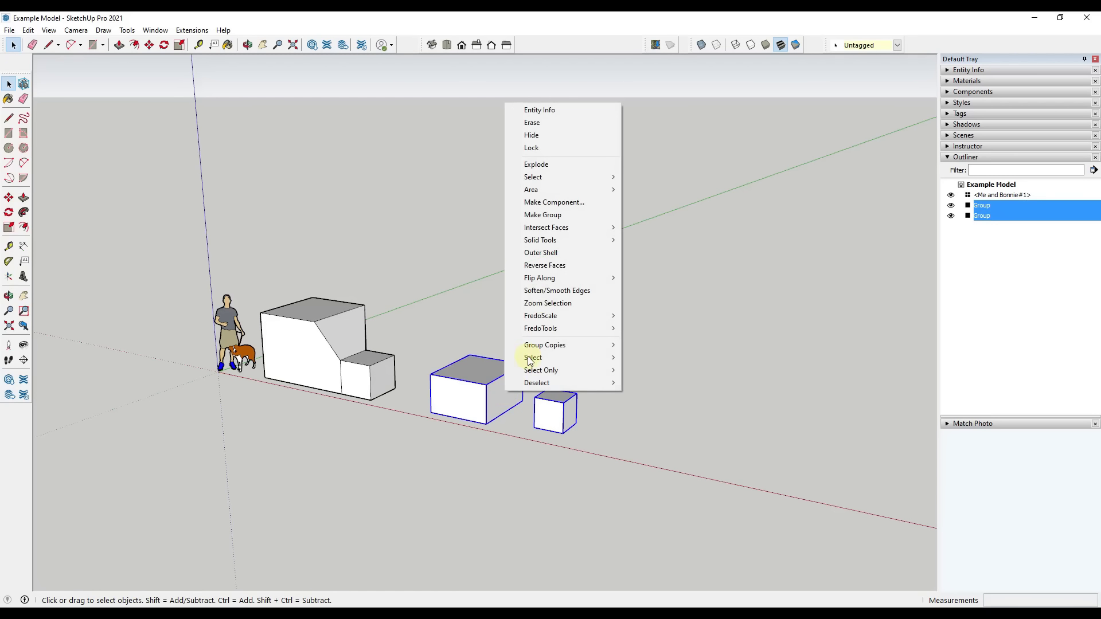
left_click(551, 216)
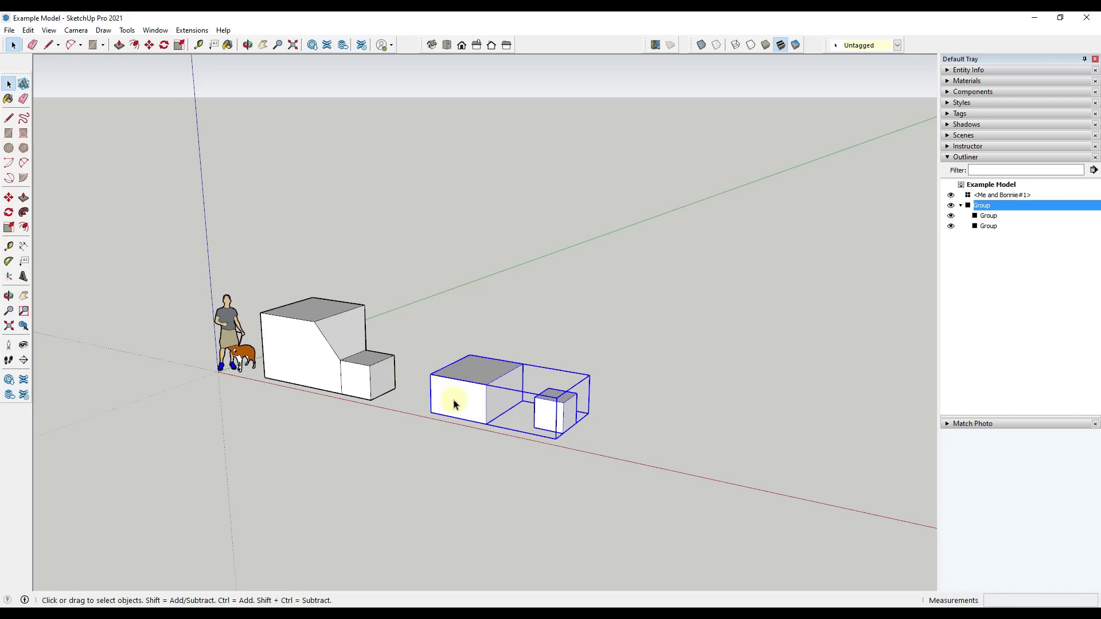
left_click(987, 216)
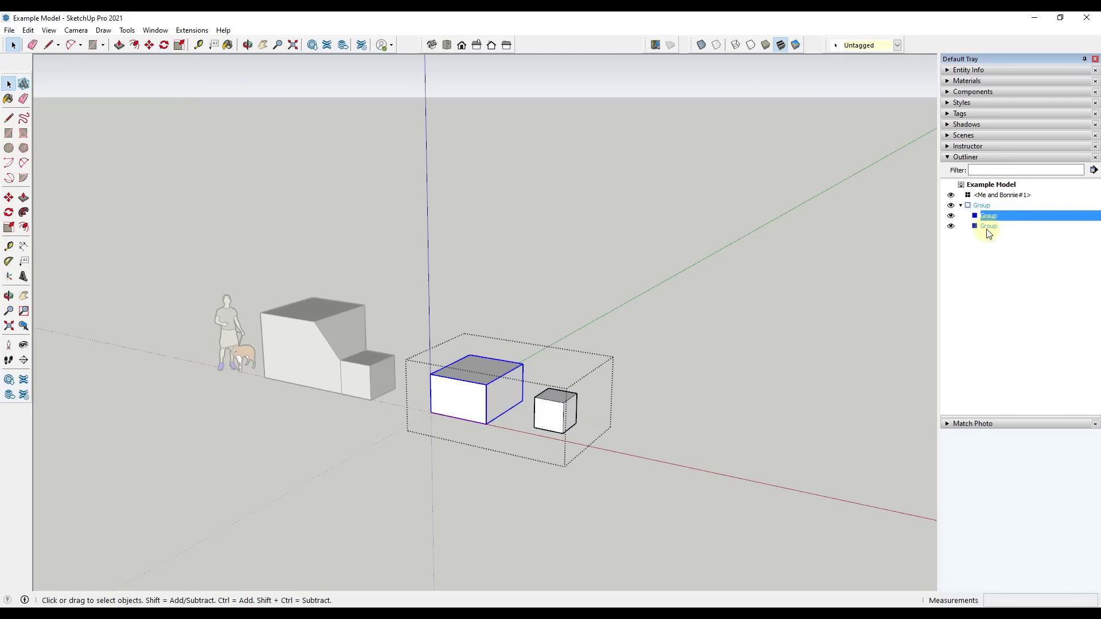
left_click(987, 227)
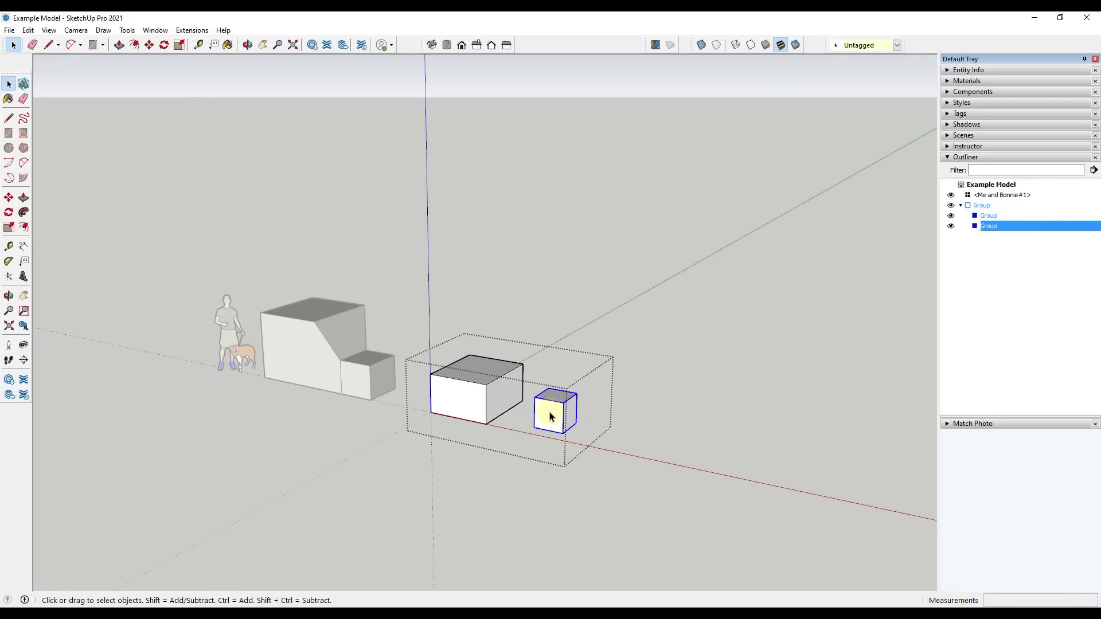
left_click(653, 413)
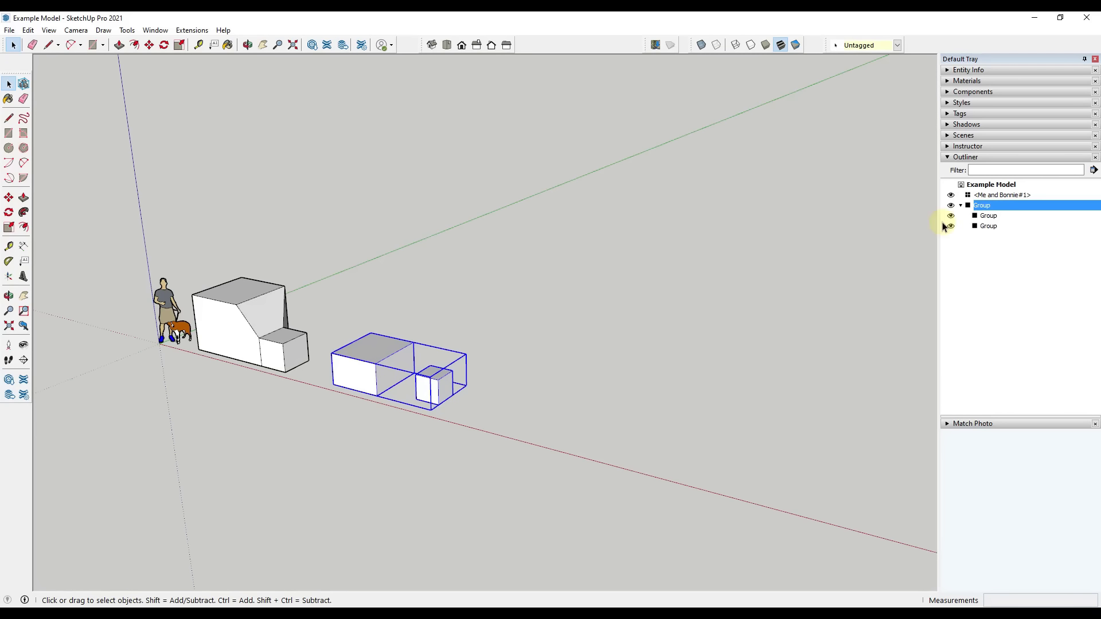
Explode the outer group holding both boxes, and select the two boxes individually
left_click(984, 206)
right_click(363, 373)
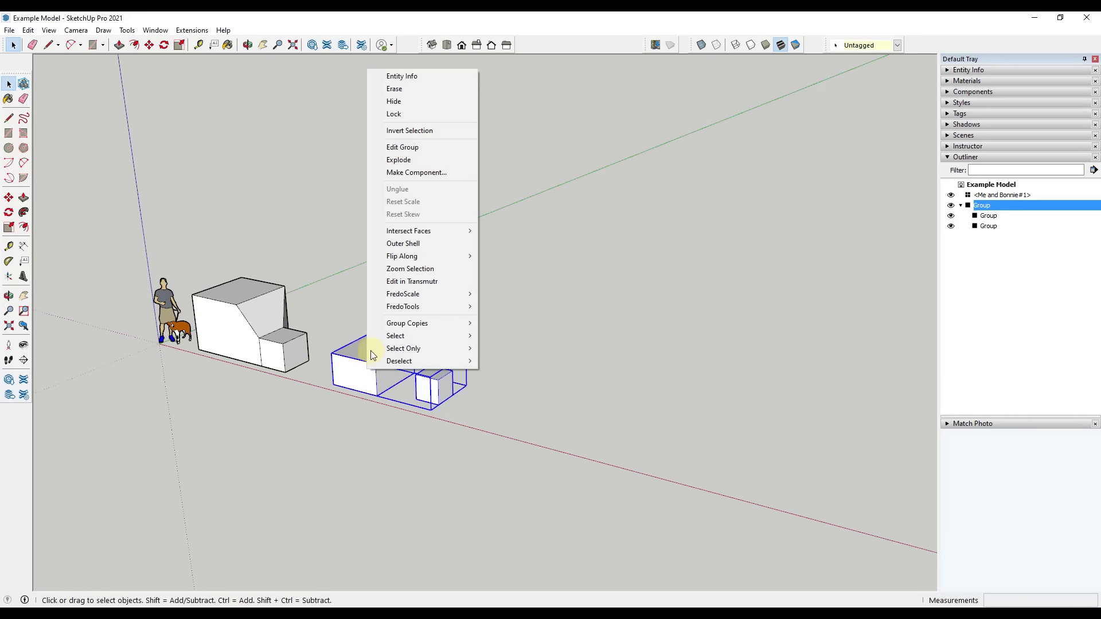
left_click(399, 160)
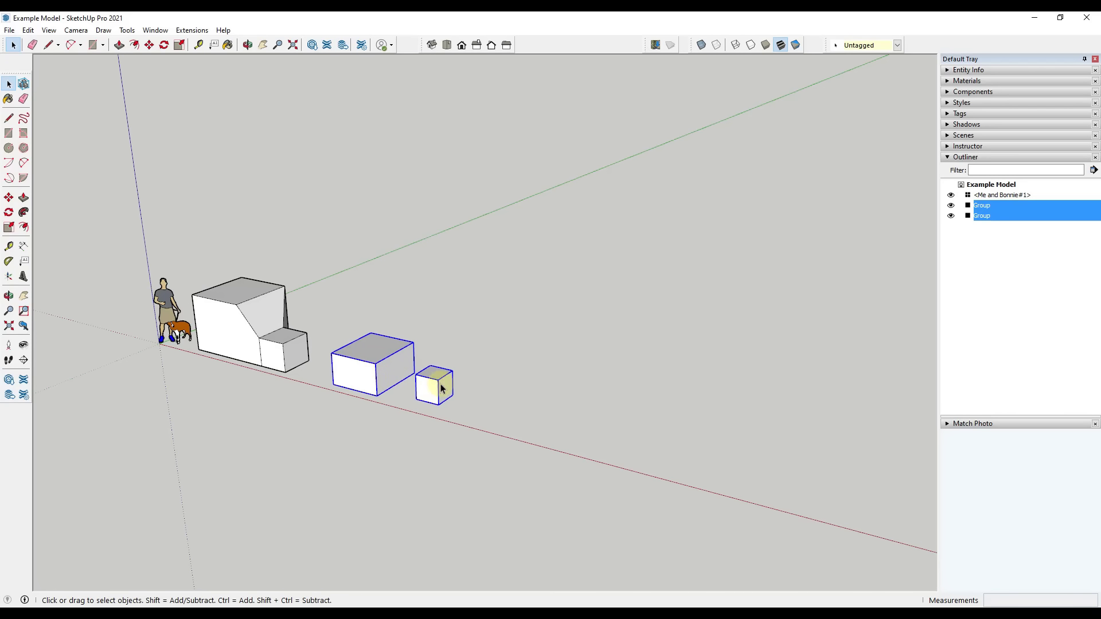
left_click(380, 371)
left_click(427, 378)
left_click(385, 366)
left_click(428, 379)
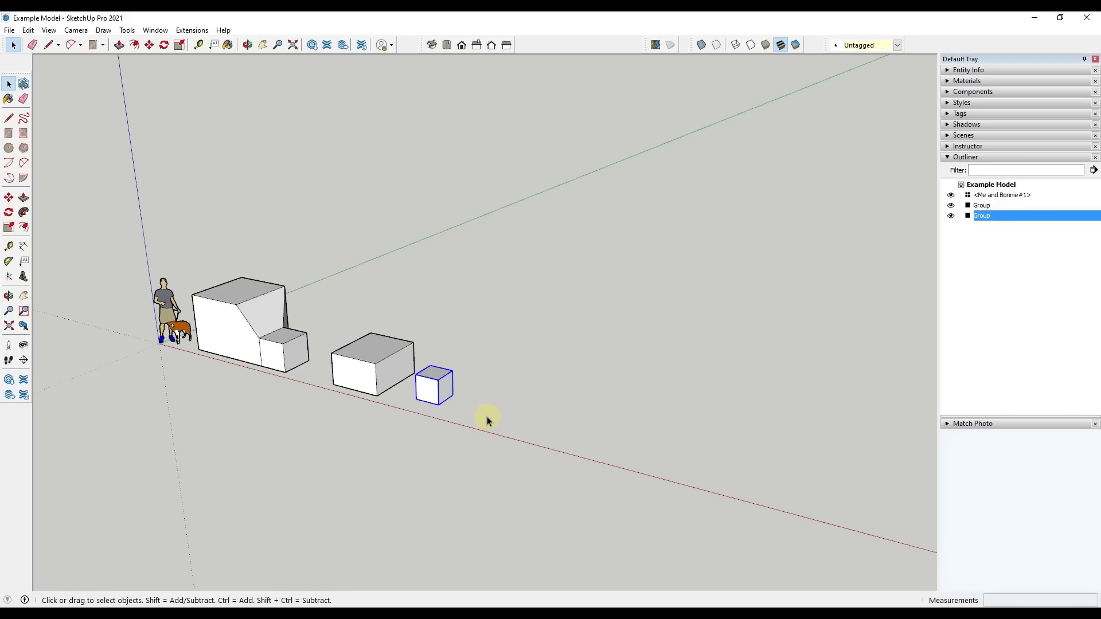
Draw a circle on the ground beyond the small box and Push/Pull it up into a cylinder about 8' 6" tall
middle_click_drag(487, 416, 544, 408)
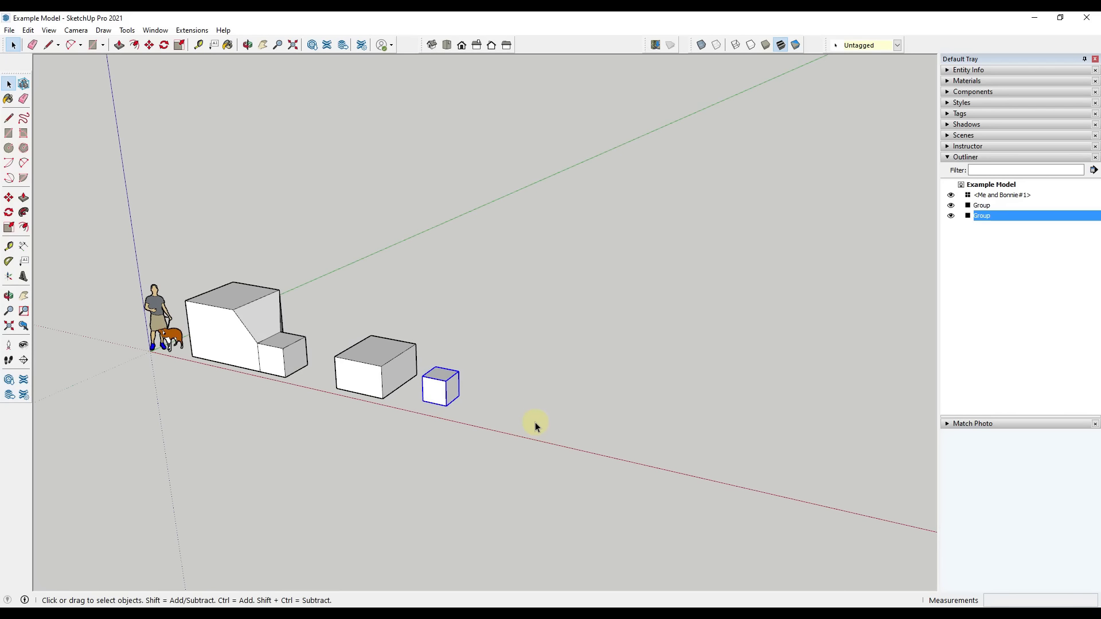
key("c")
left_click(550, 423)
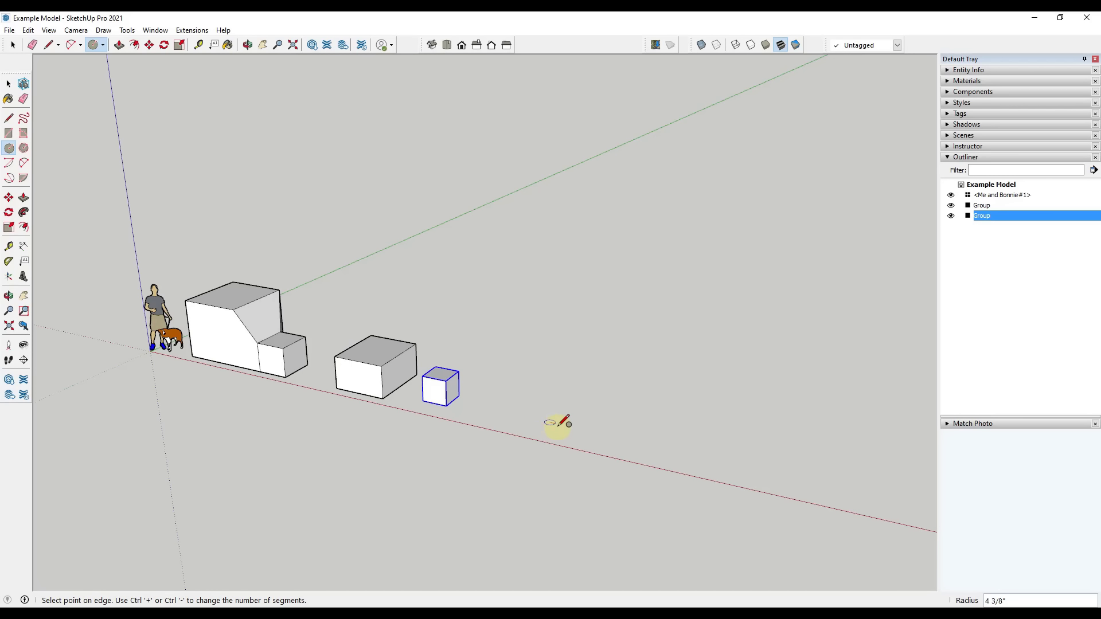
left_click(574, 426)
key("space")
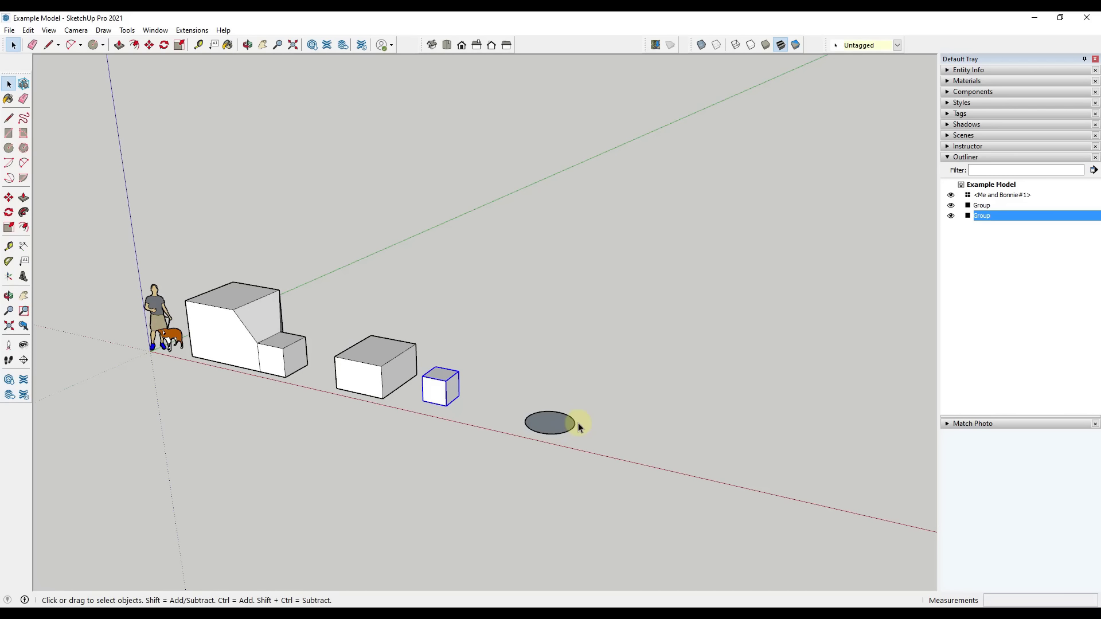
key("p")
left_click(558, 423)
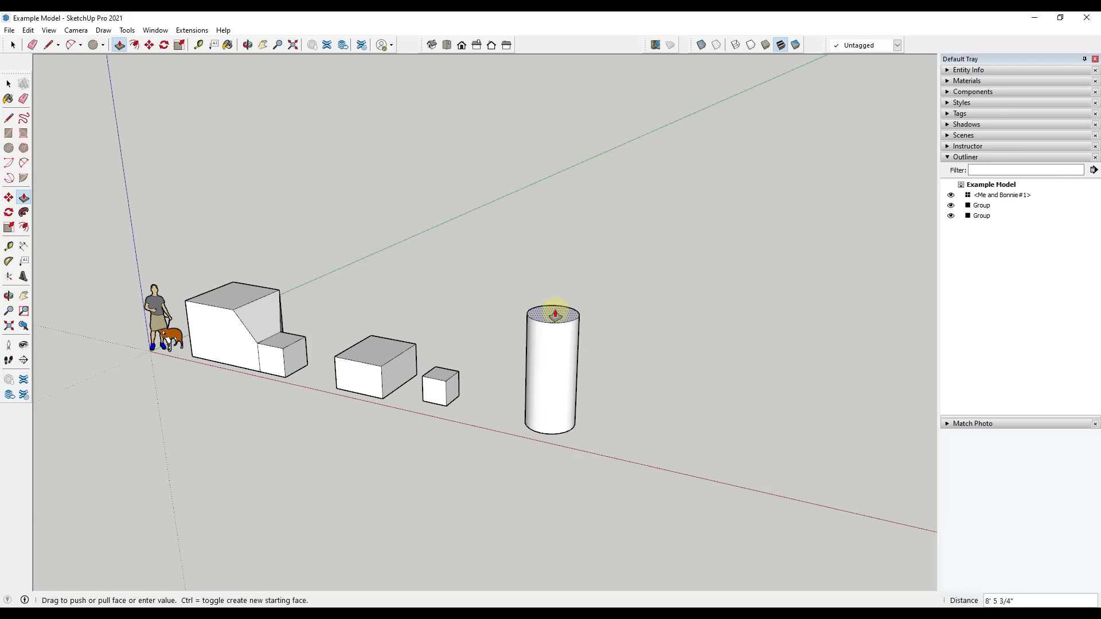
left_click(560, 312)
key("space")
Select the entire cylinder and make it a group
middle_click_drag(659, 432, 619, 364)
left_click_drag(476, 248, 626, 542)
right_click(555, 359)
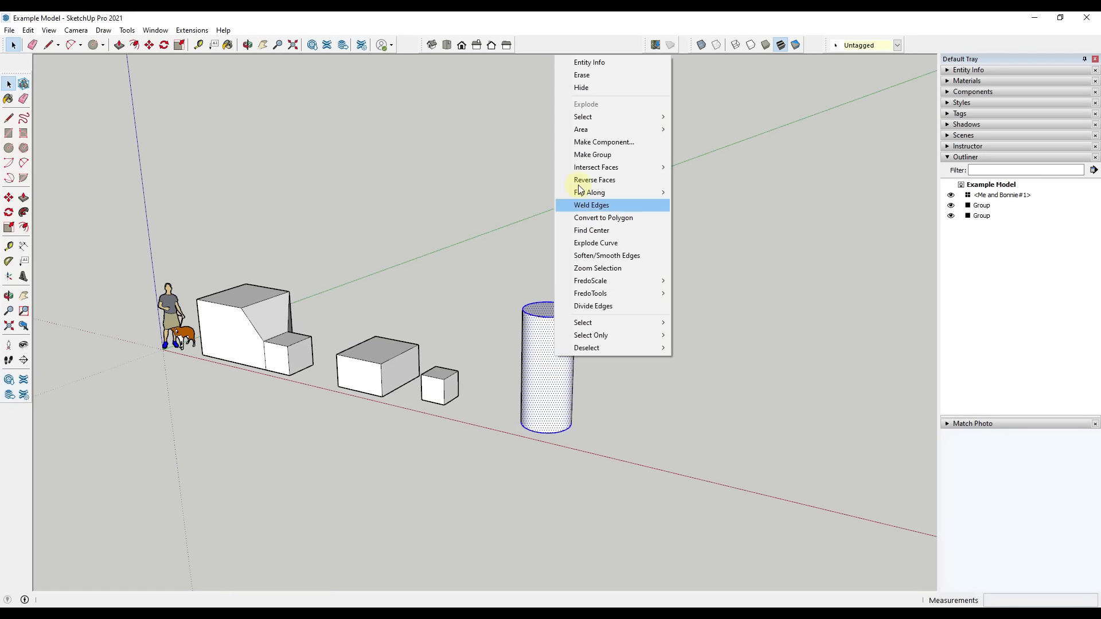
left_click(592, 155)
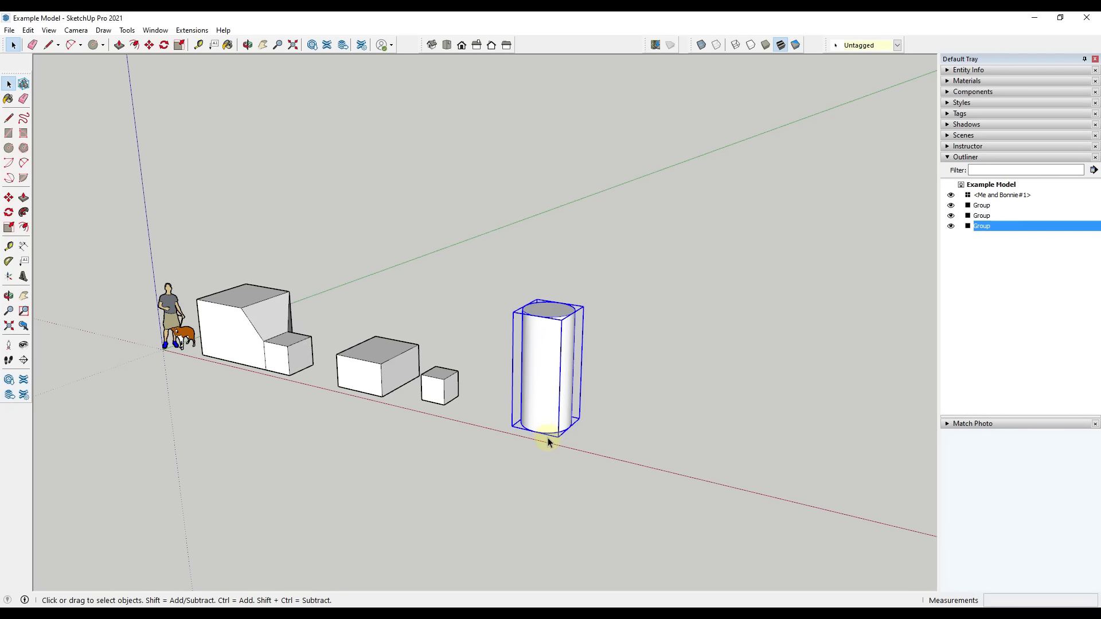
Copy the cylinder group away from the red axis and repeat the copy with *3 to form a row of four cylinders
middle_click_drag(630, 450, 521, 443)
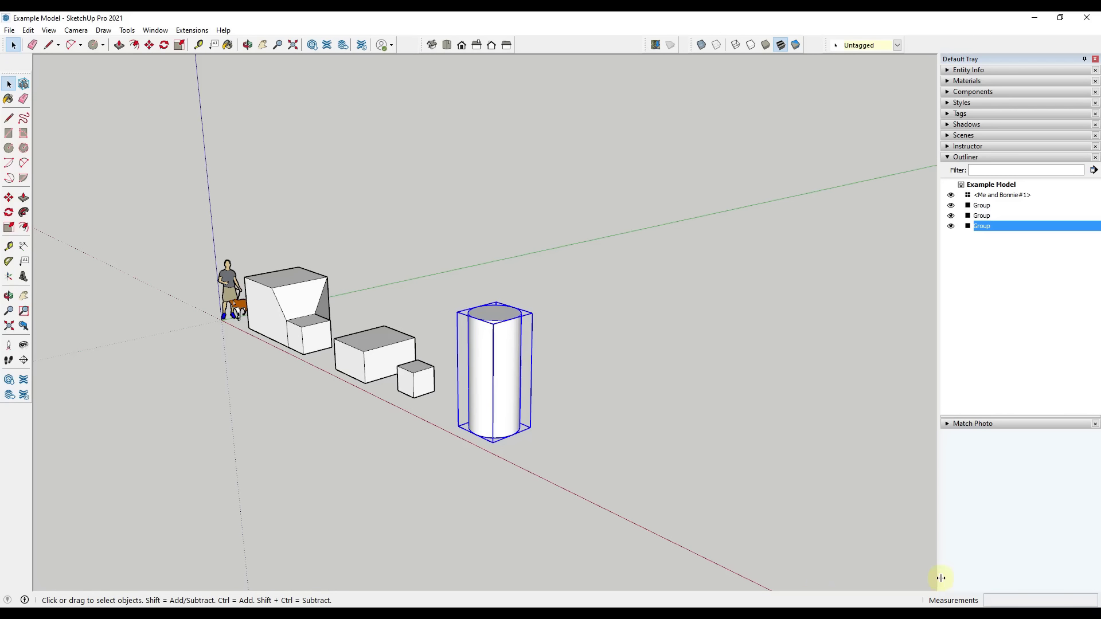
key("m")
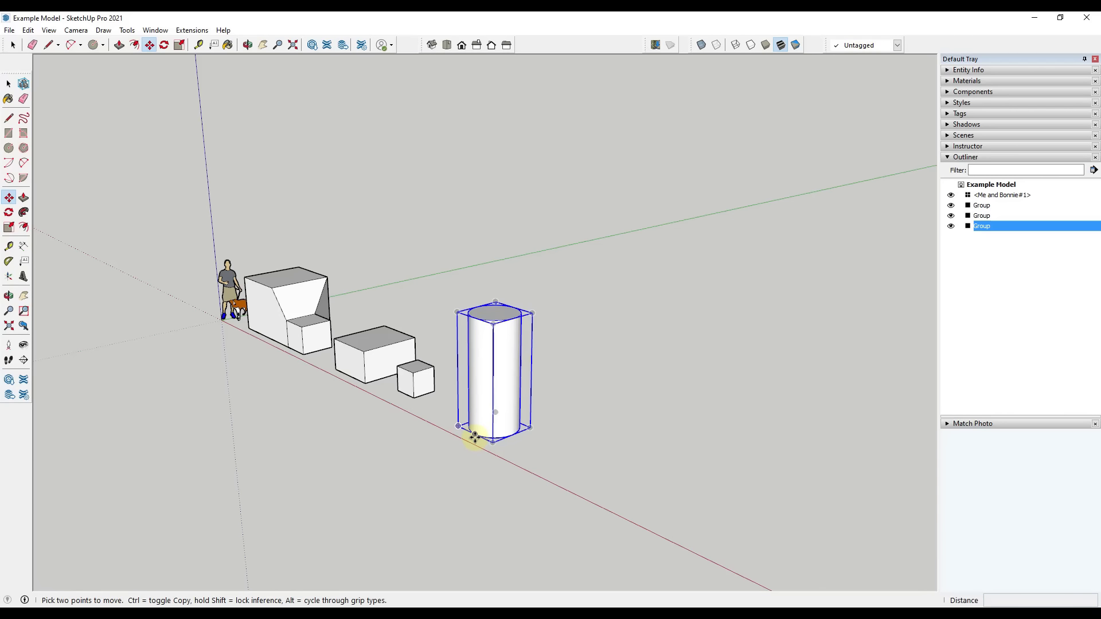
key("ctrl")
left_click(474, 434)
left_click(549, 403)
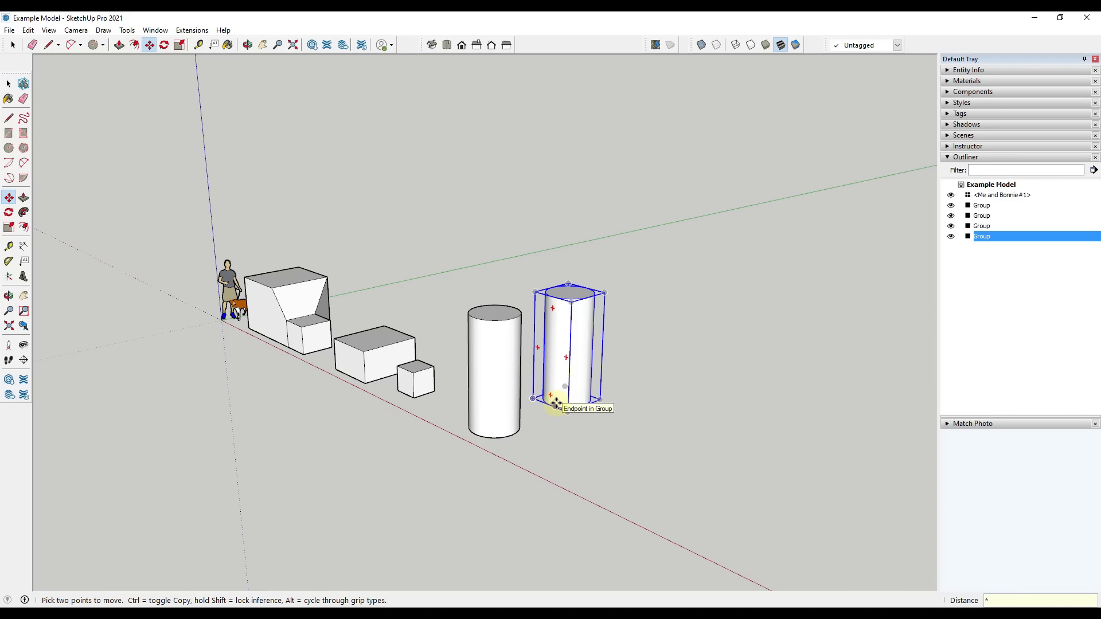
key("Return")
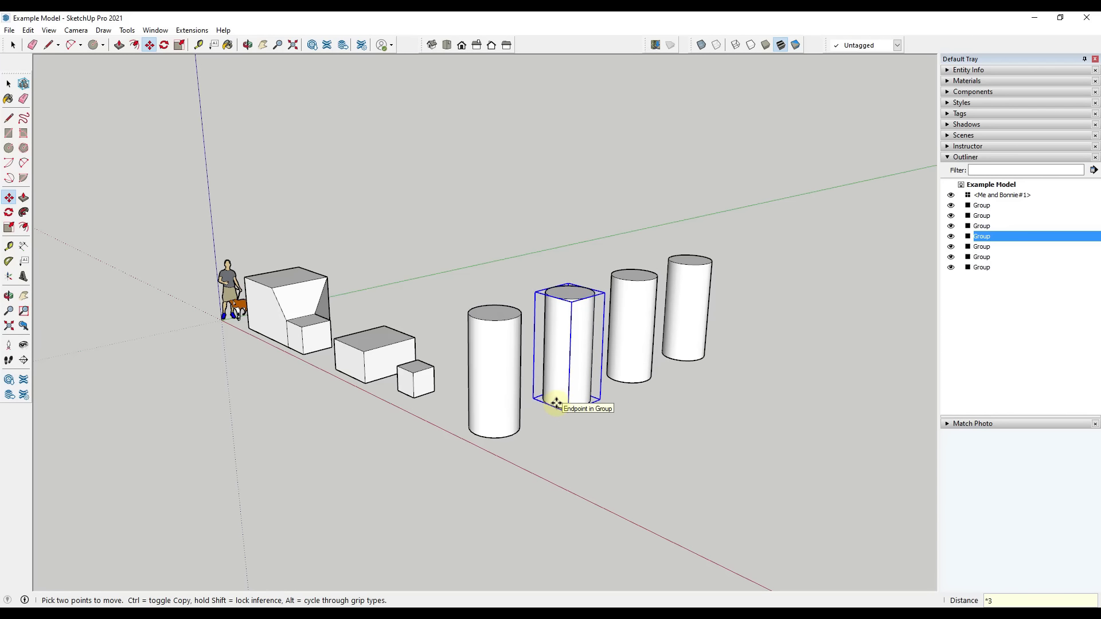
key("space")
middle_click_drag(539, 393, 610, 412)
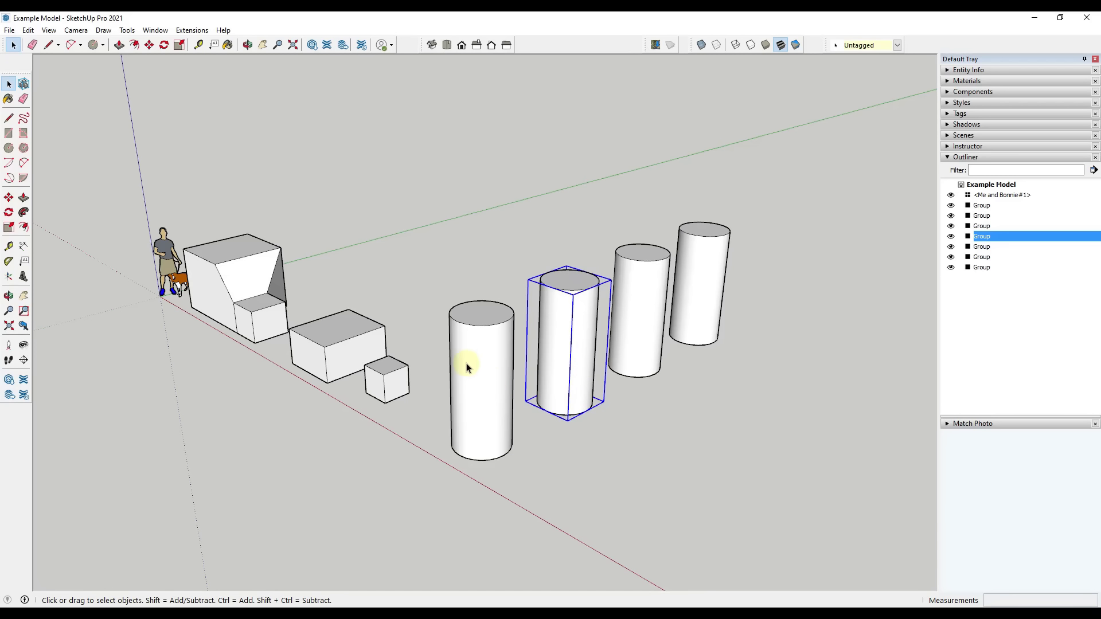
Open the first cylinder group for editing, push its top face down about 4' 5", and close the group
double_click(488, 361)
key("p")
left_click_drag(481, 312, 491, 381)
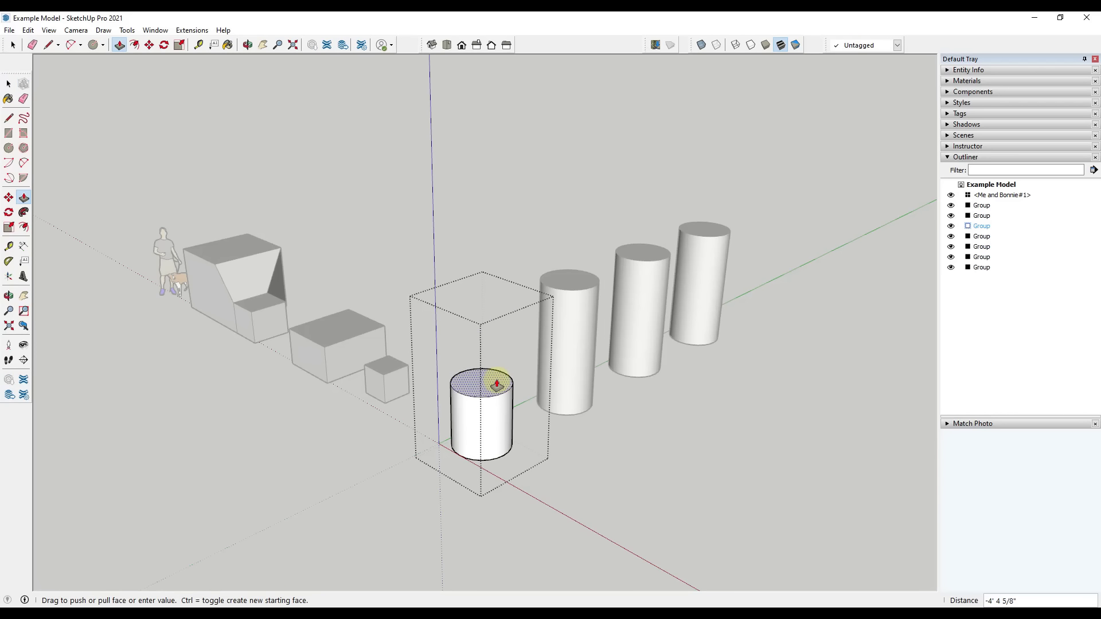
key("space")
left_click(563, 418)
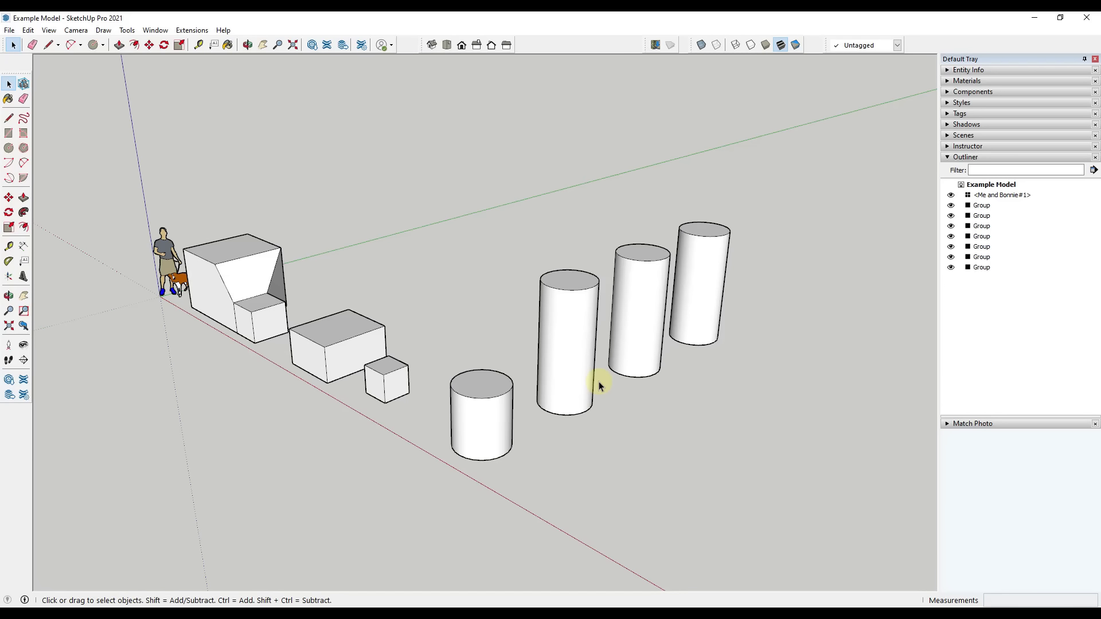
Undo the shortening of the first cylinder group
key("ctrl+z")
key("ctrl+z")
key("ctrl+z")
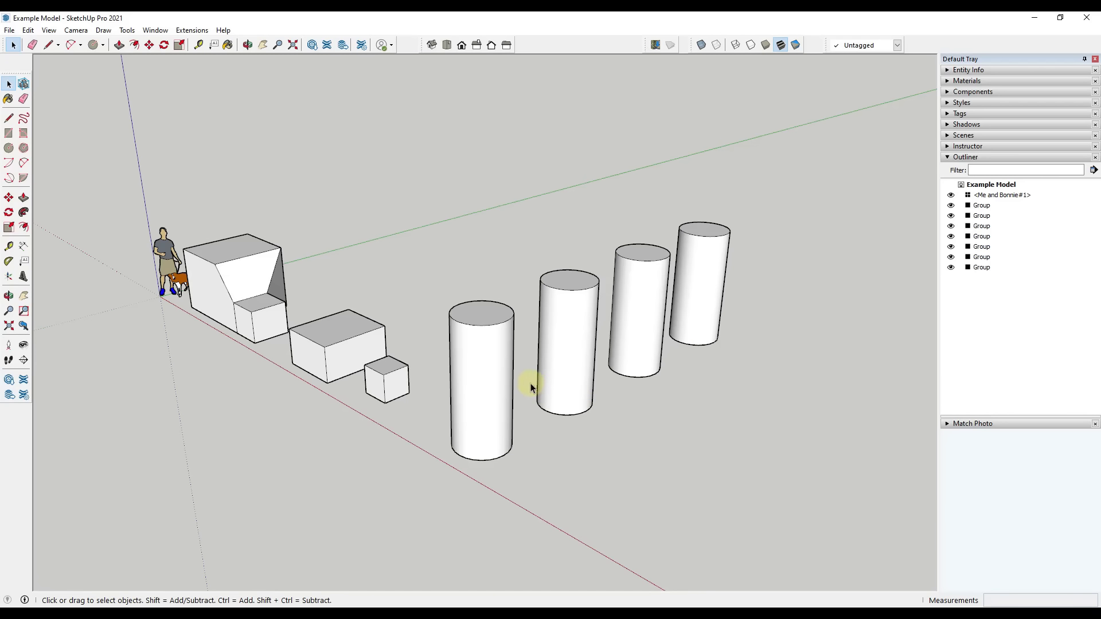
Copy the first cylinder group about 15' 8" along the red axis, away from the boxes
left_click(494, 375)
scroll(519, 335, "down", 2)
key("m")
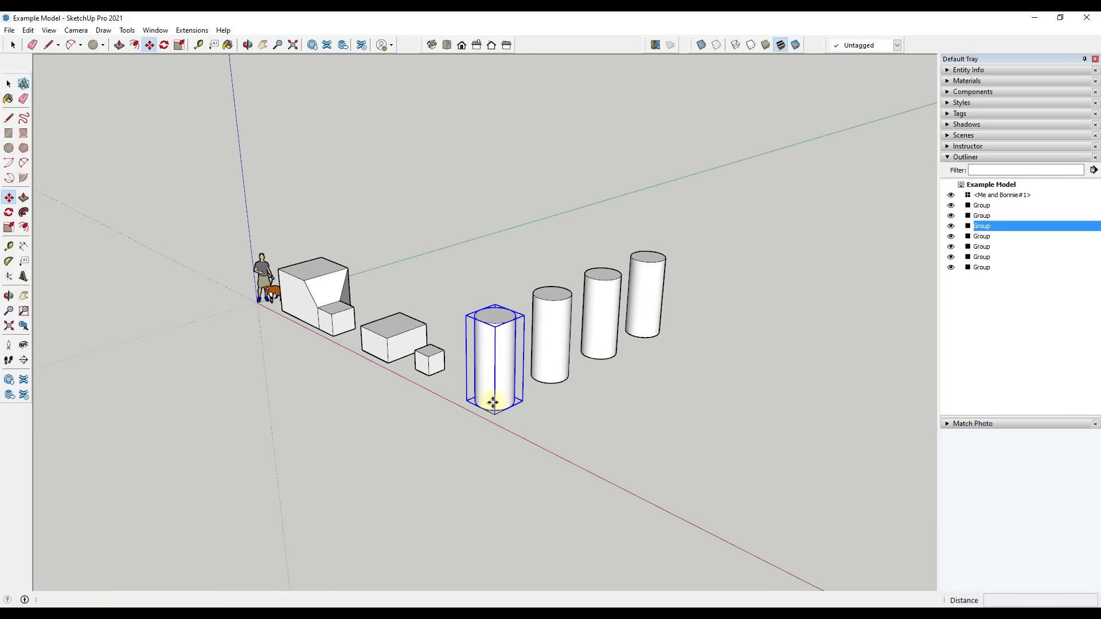
key("ctrl")
left_click(478, 405)
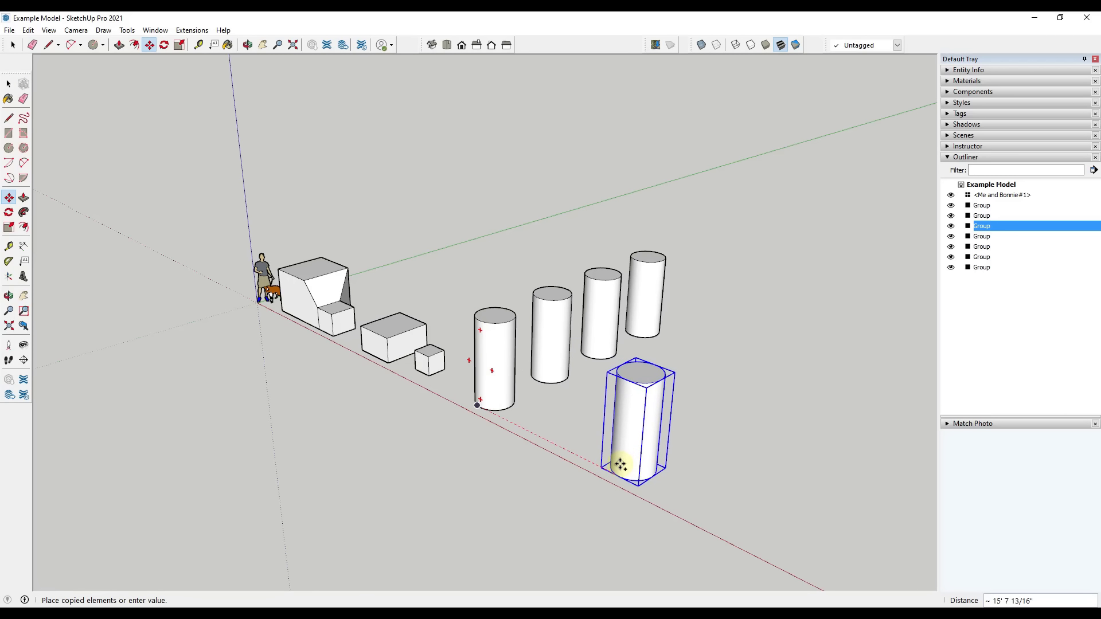
left_click(621, 464)
middle_click_drag(730, 482, 722, 432)
scroll(737, 371, "up", 4)
key("space")
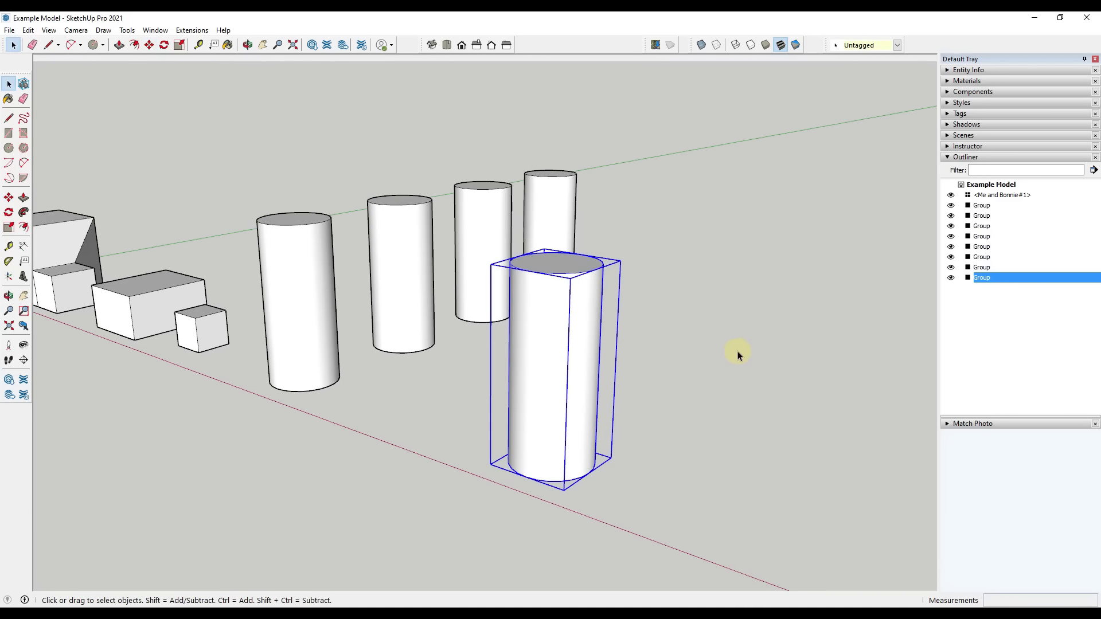
Explode the newly copied cylinder group into loose geometry
middle_click_drag(738, 356, 683, 347)
right_click(502, 350)
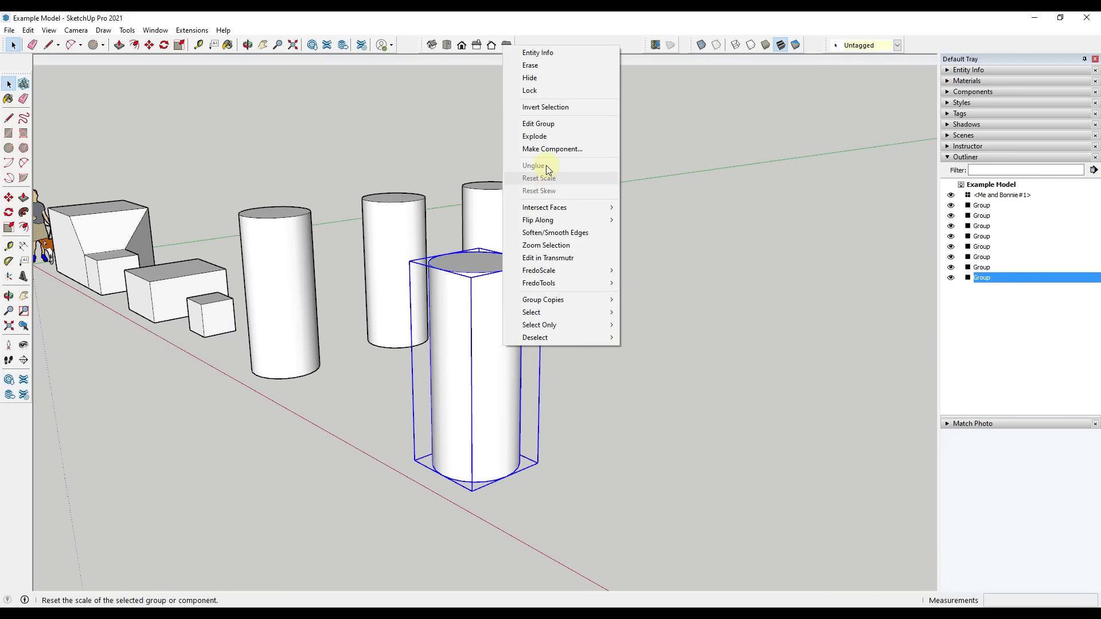
left_click(546, 136)
Select the whole loose cylinder and make it a component with the definition name Cylinder
middle_click_drag(567, 263, 501, 231)
left_click_drag(500, 230, 671, 508)
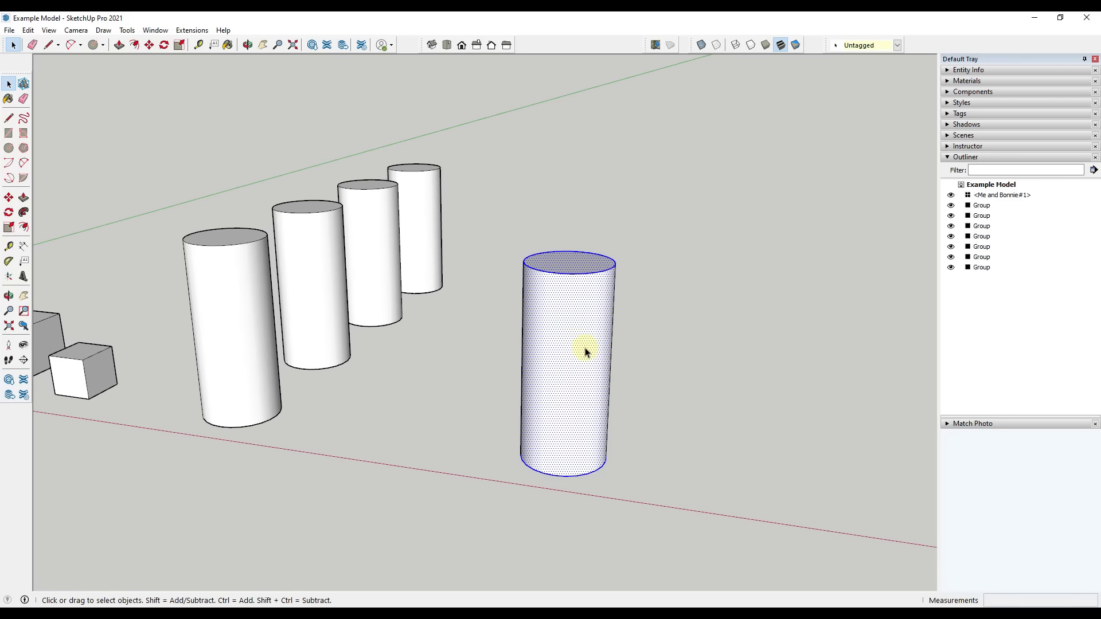
right_click(574, 344)
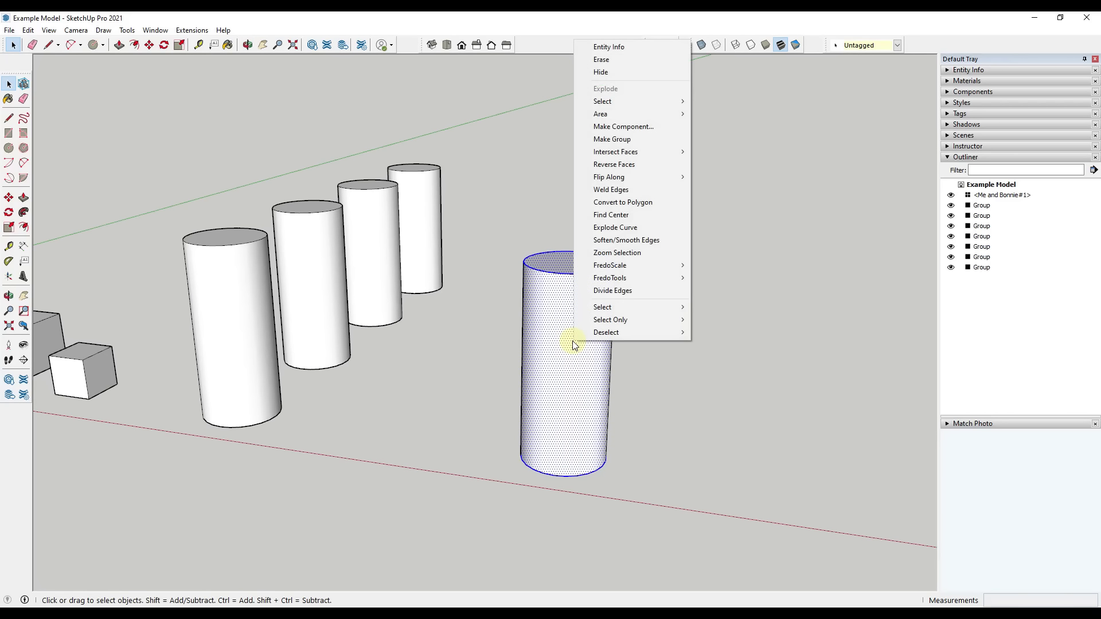
left_click(640, 127)
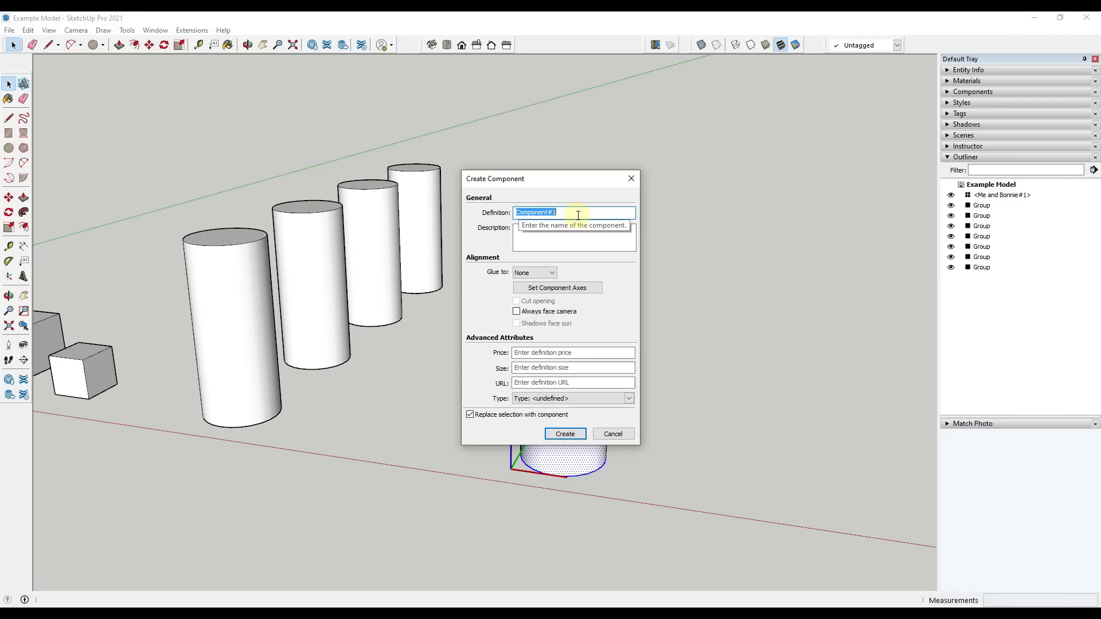
type("Cyl")
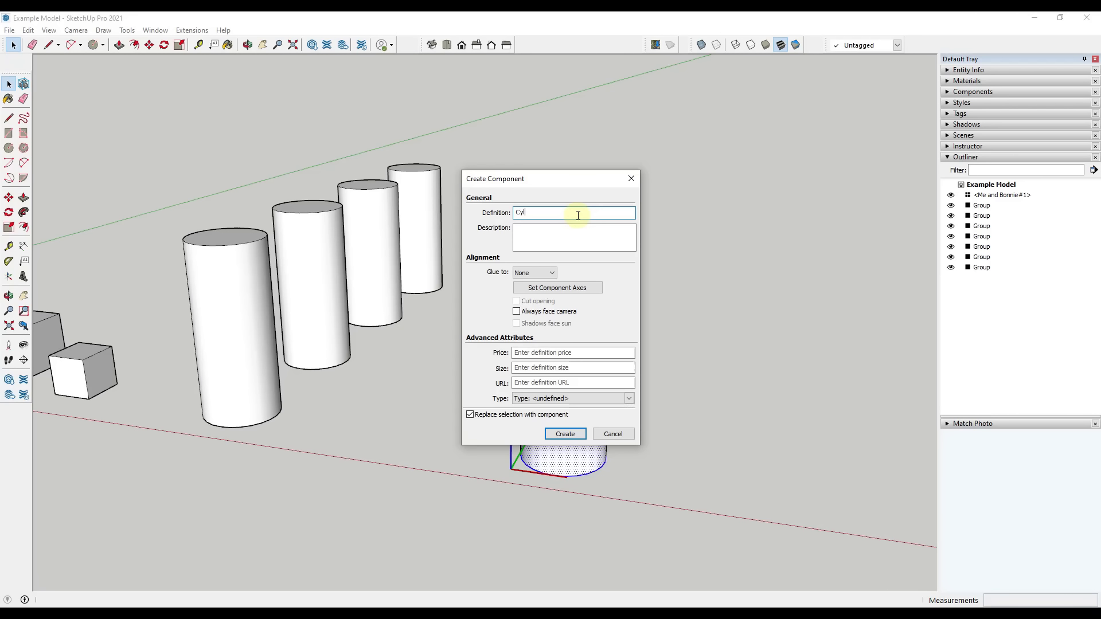
type("inder")
key("Return")
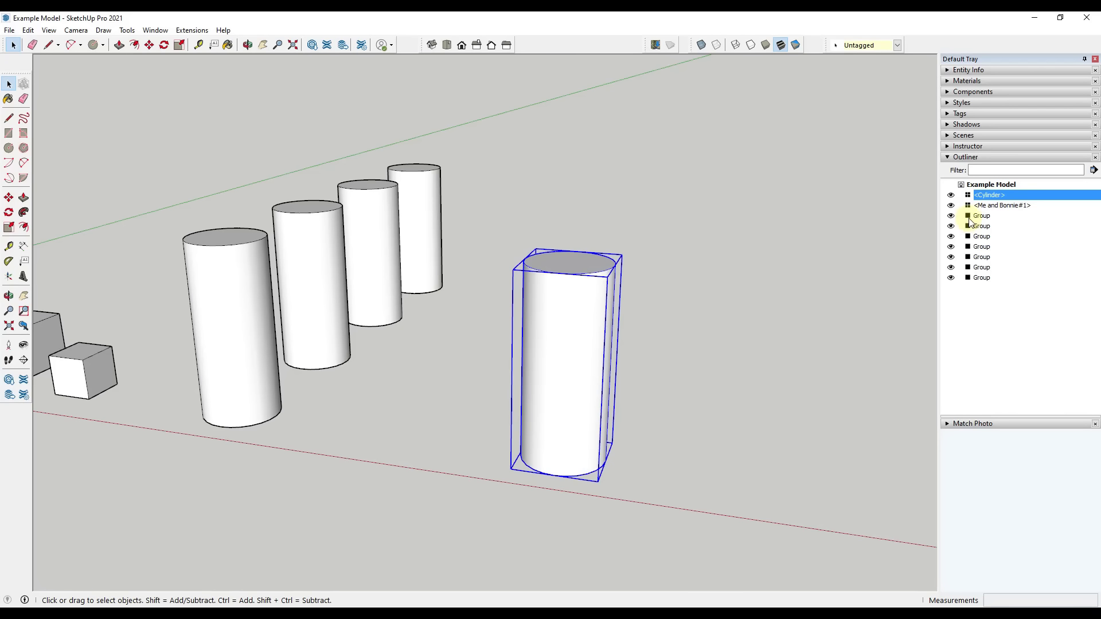
Copy the Cylinder component about 6' 8" along the green axis and repeat the copy with *3 to form a row of four
middle_click_drag(699, 373, 467, 445)
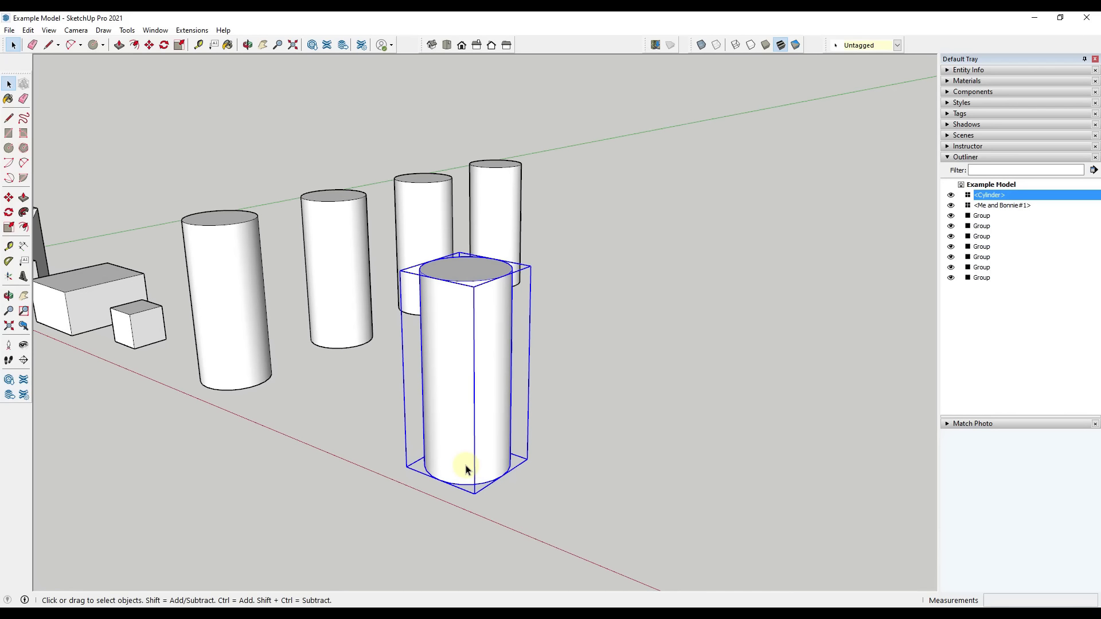
key("m")
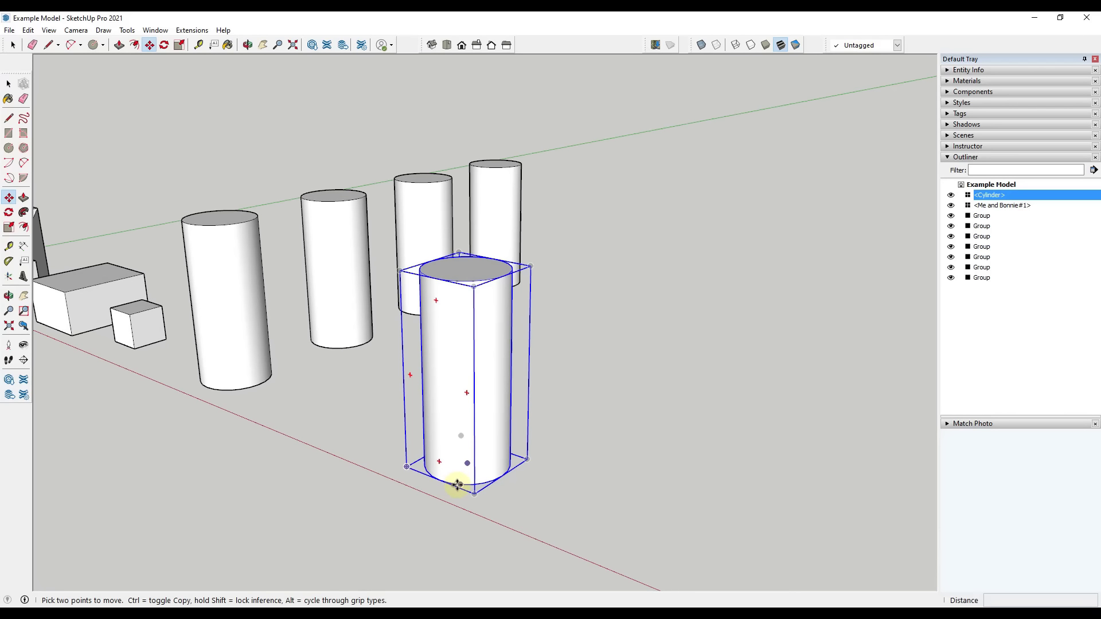
left_click(449, 483)
key("ctrl")
left_click(544, 441)
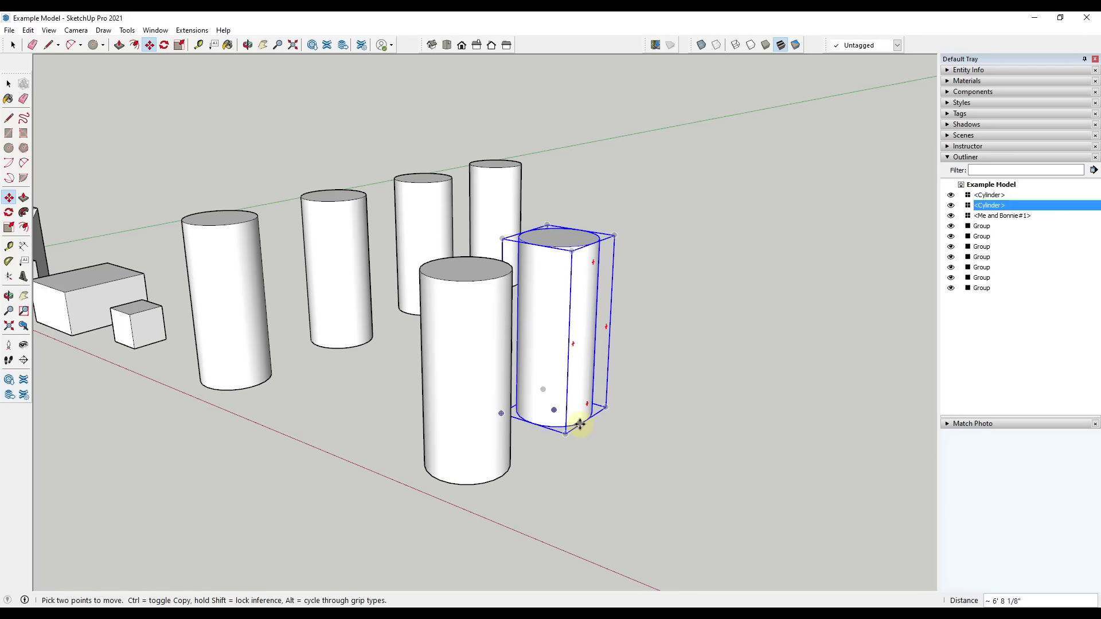
type("*3")
key("Return")
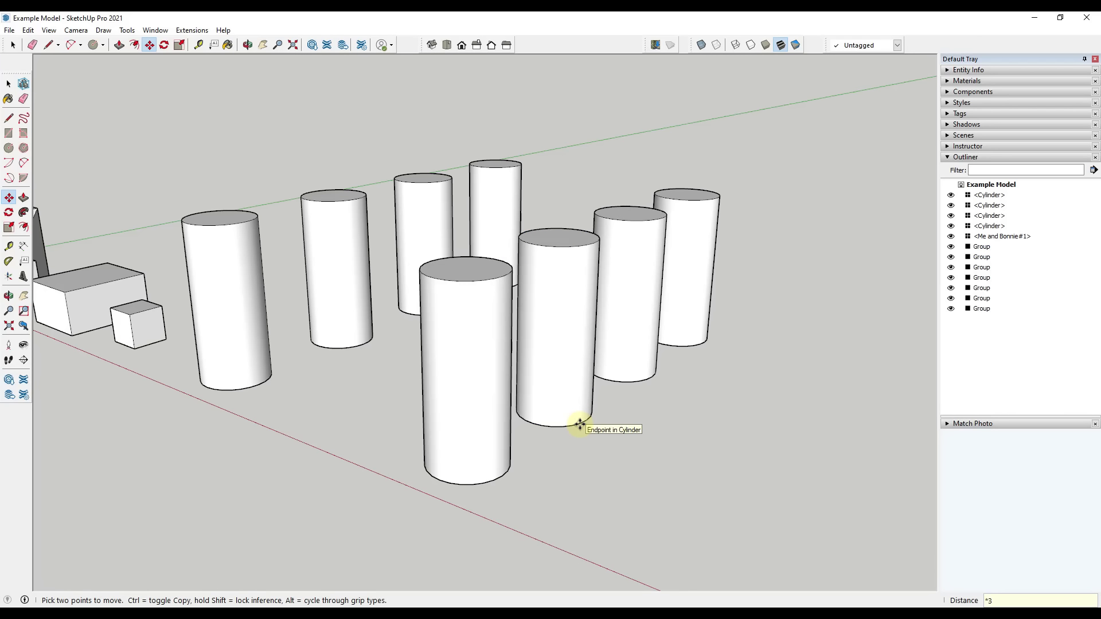
key("space")
Select each of the four Cylinder components in turn to check their entries in the Outliner
left_click(491, 374)
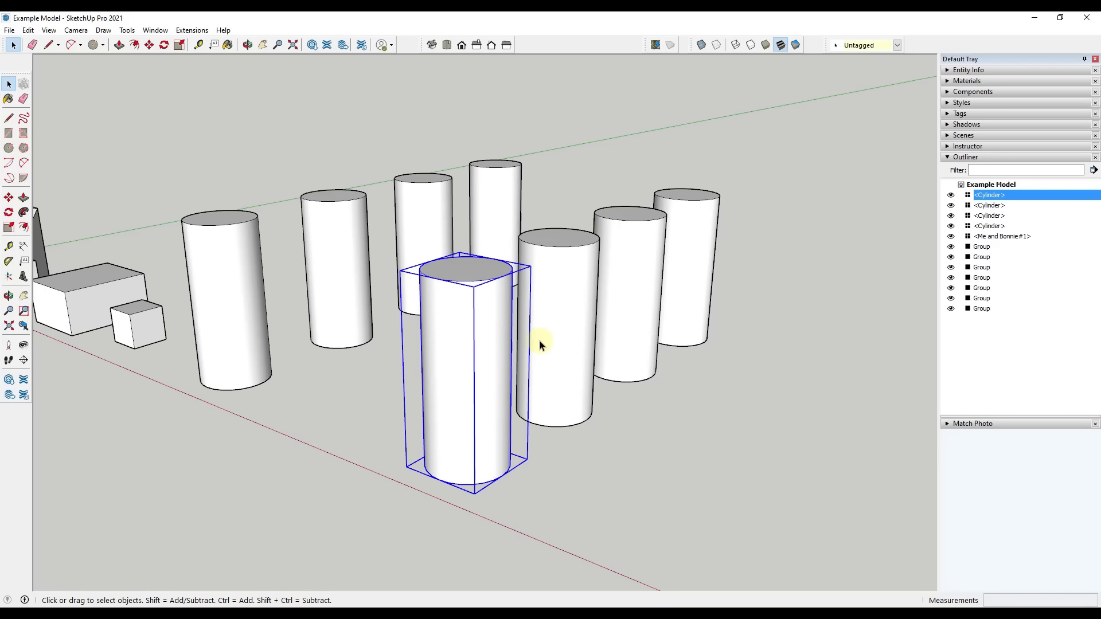
left_click(541, 344)
left_click(622, 287)
left_click(688, 241)
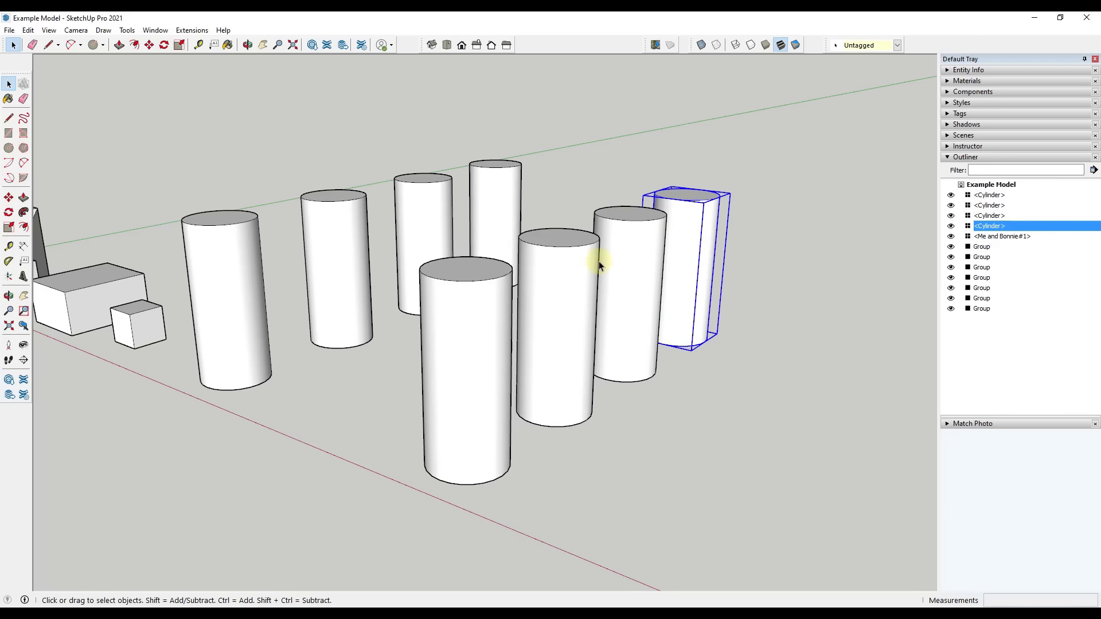
Open the front Cylinder component, try pushing its top face down to shorten all instances, and close the component
double_click(480, 324)
key("p")
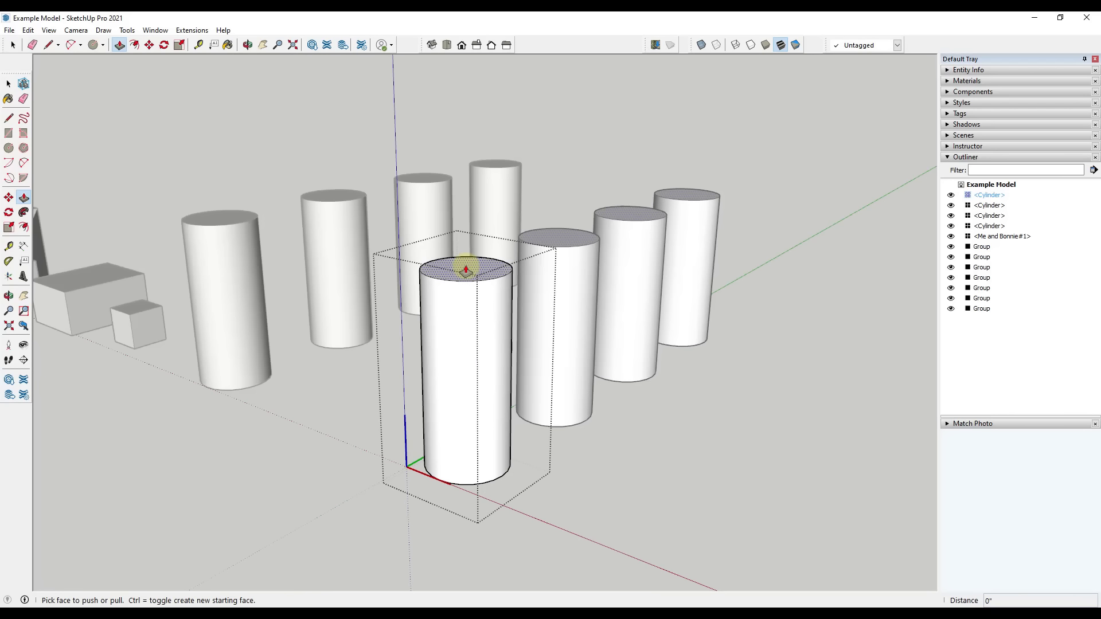
left_click_drag(466, 271, 497, 397)
key("space")
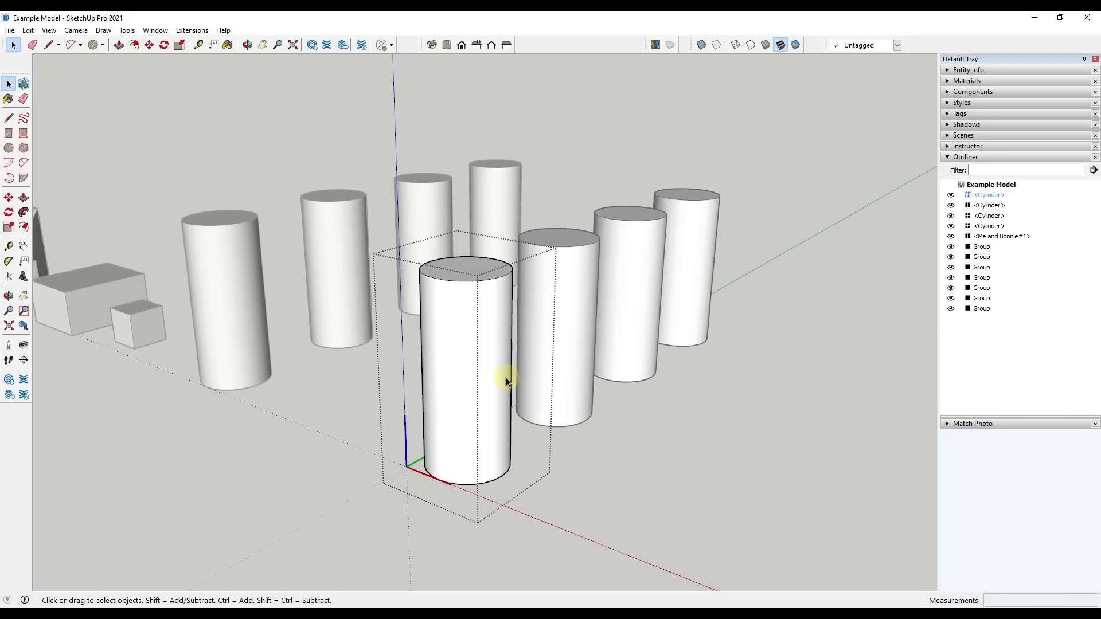
left_click(601, 408)
Select the second and fourth Cylinder components in the row and make them unique together
scroll(715, 418, "down", 3)
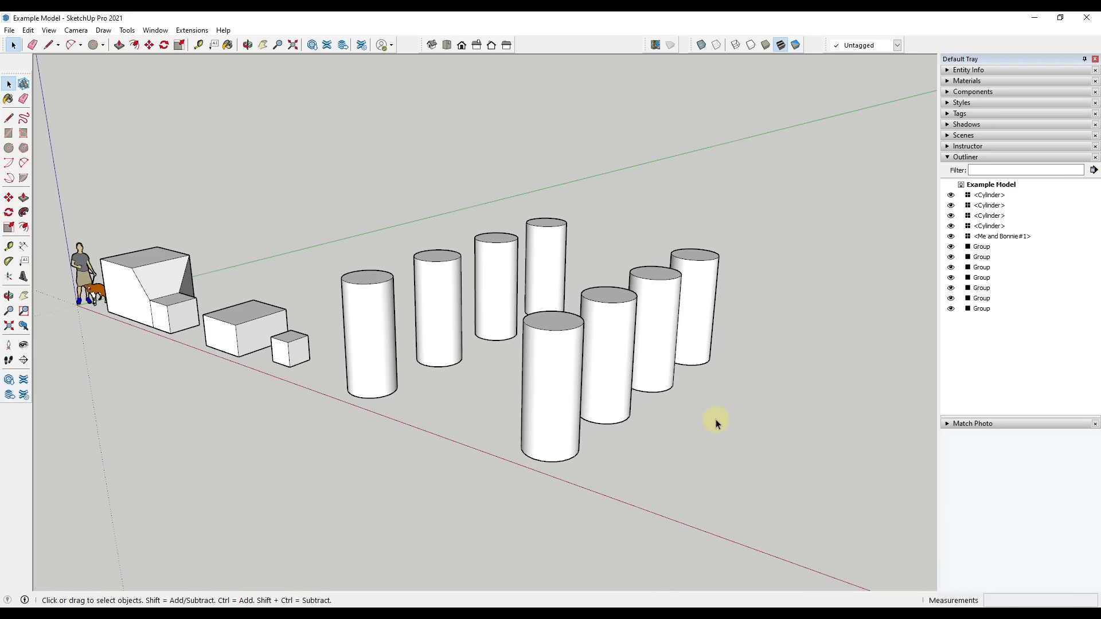
middle_click_drag(716, 419, 587, 346)
left_click(587, 346)
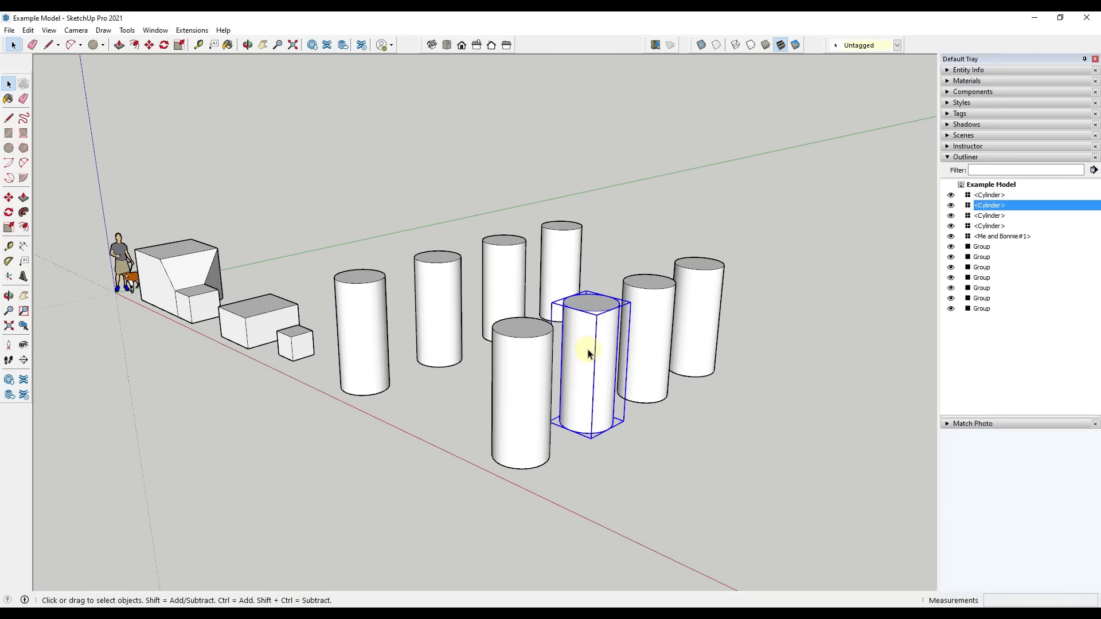
left_click(709, 289, "shift")
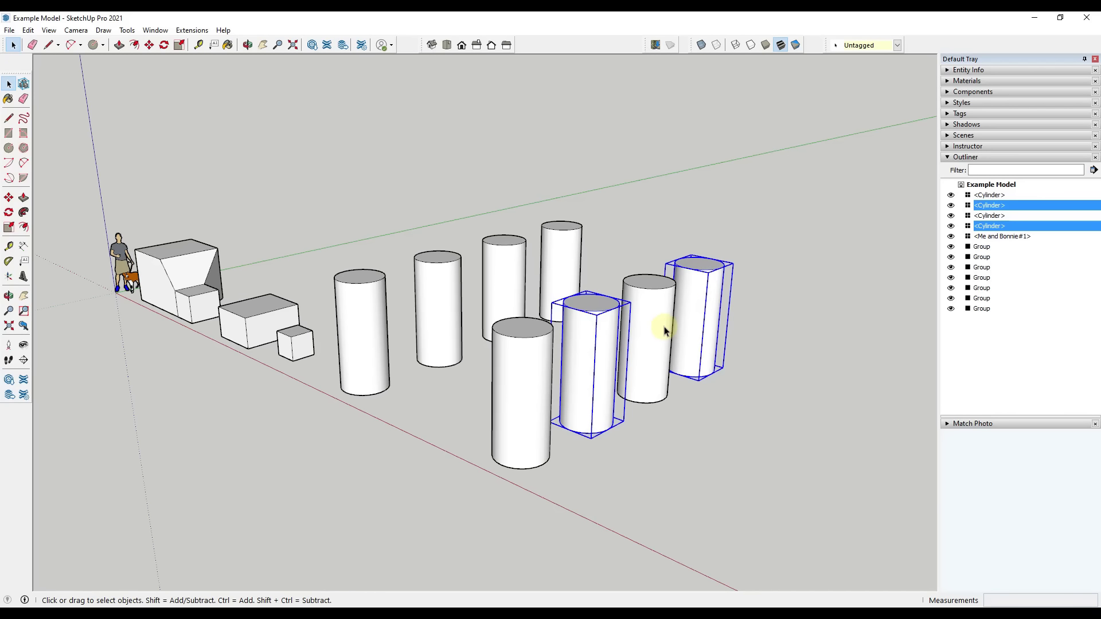
left_click(662, 470)
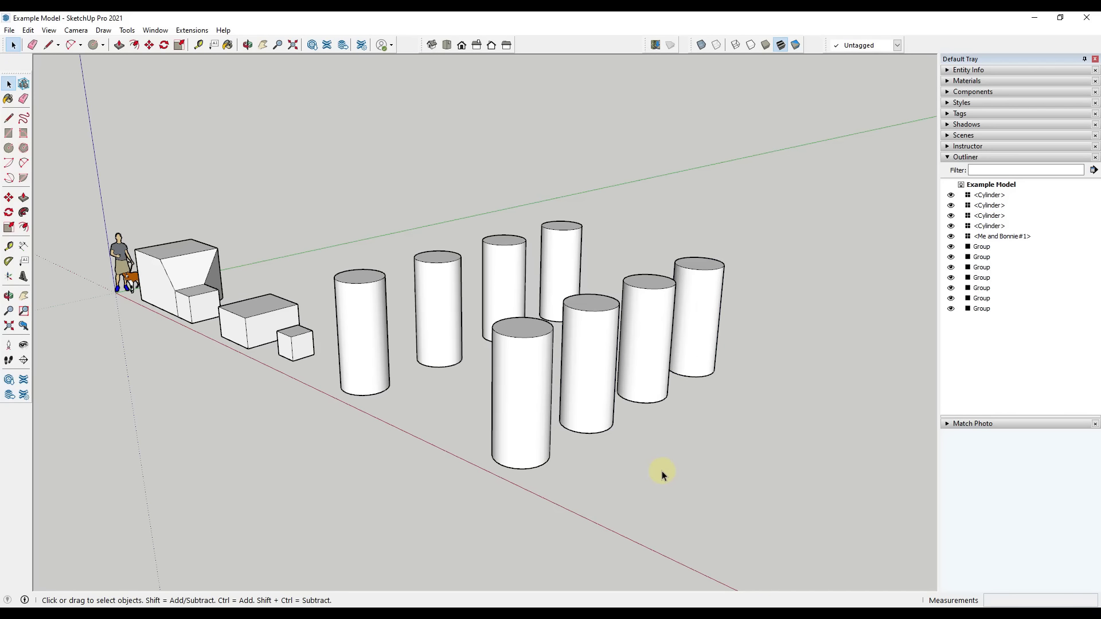
left_click(582, 354)
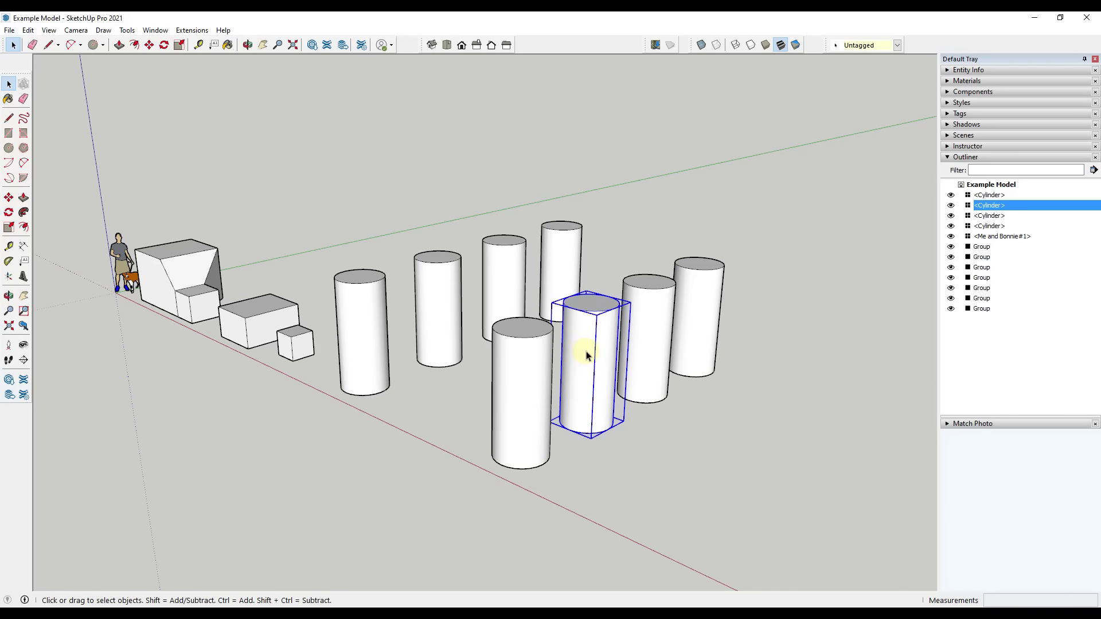
left_click(704, 304, "shift")
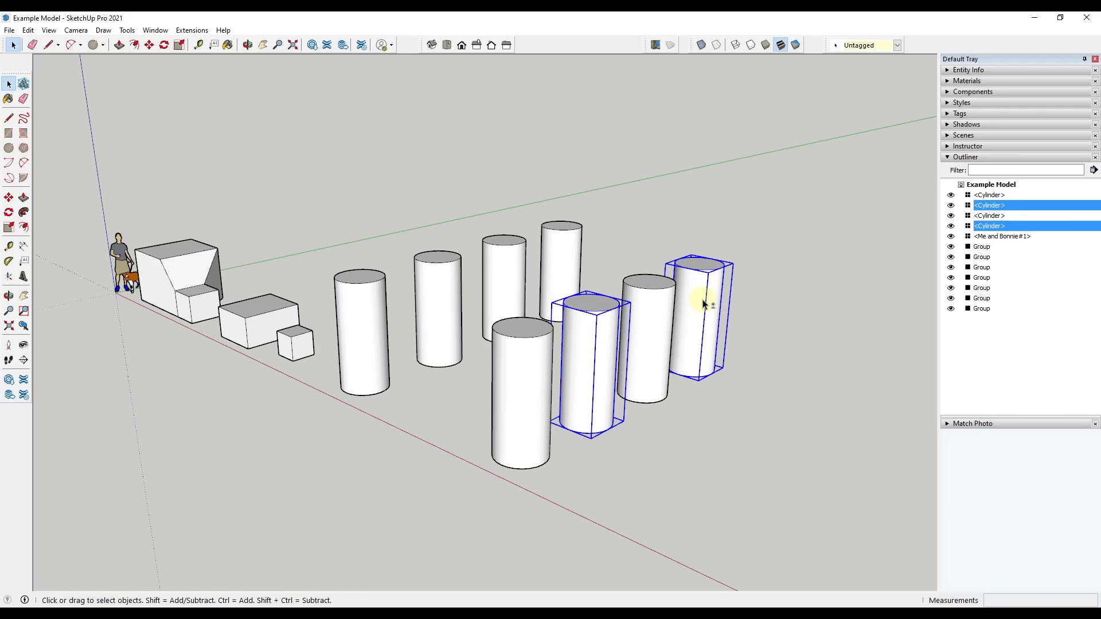
right_click(704, 303)
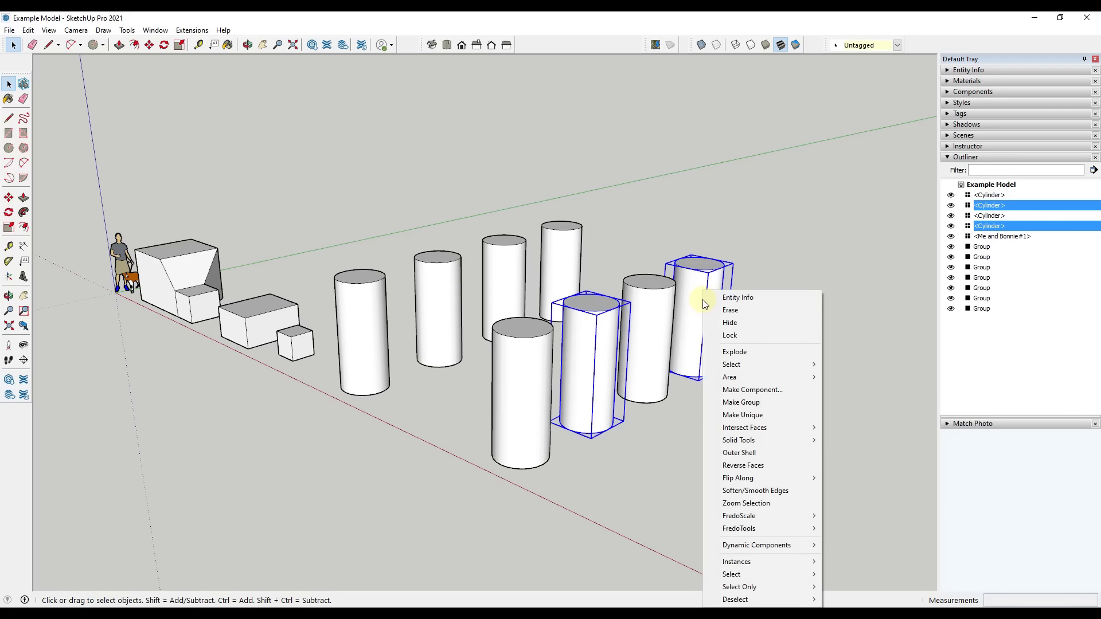
left_click(747, 415)
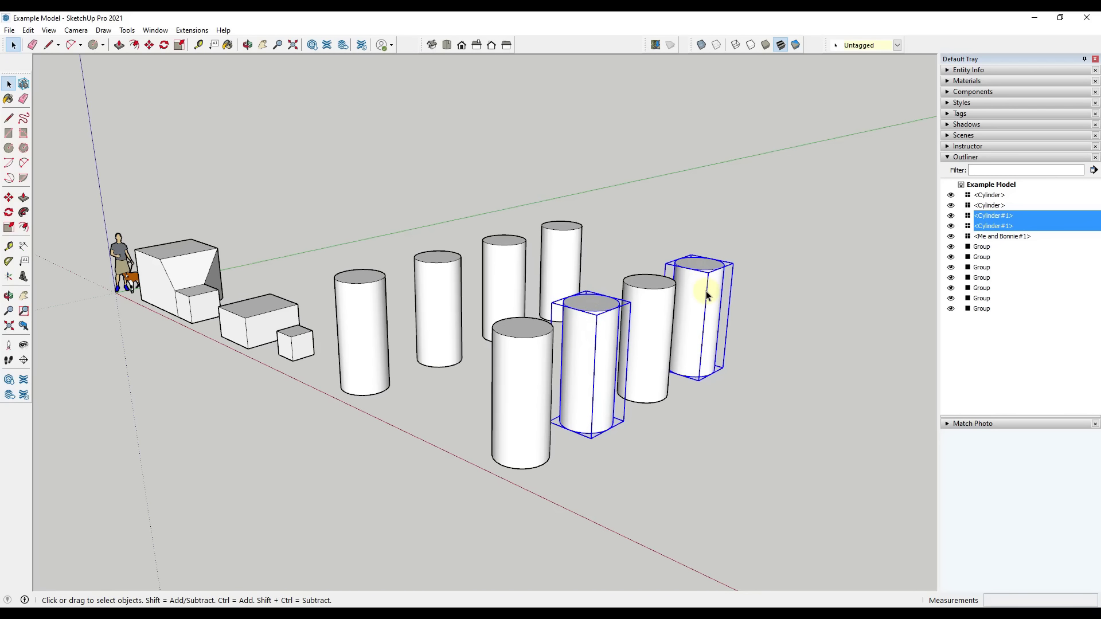
Open the front Cylinder component and push its top face down about 4' 1"
double_click(517, 337)
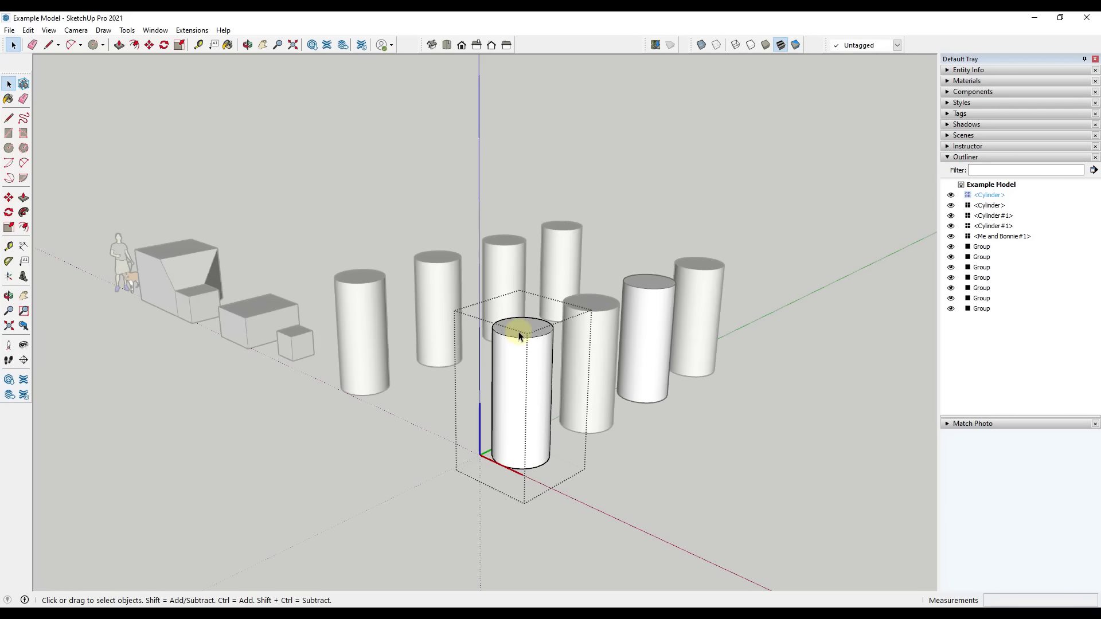
key("p")
left_click_drag(518, 335, 532, 395)
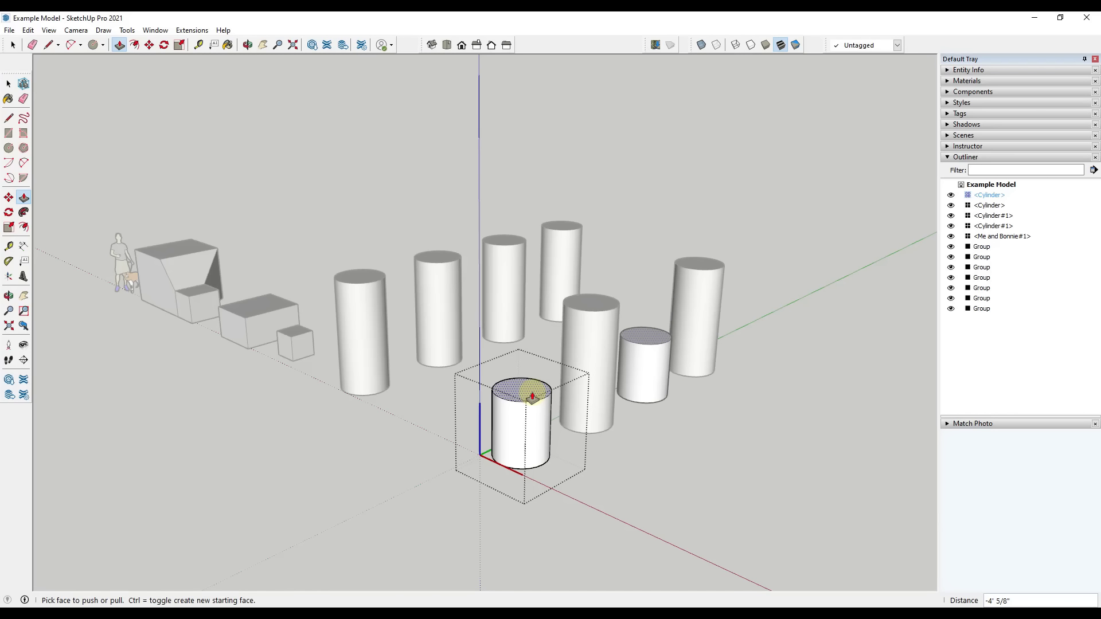
key("space")
Open the second cylinder in the component row and scale its top face inward to taper it
double_click(593, 350)
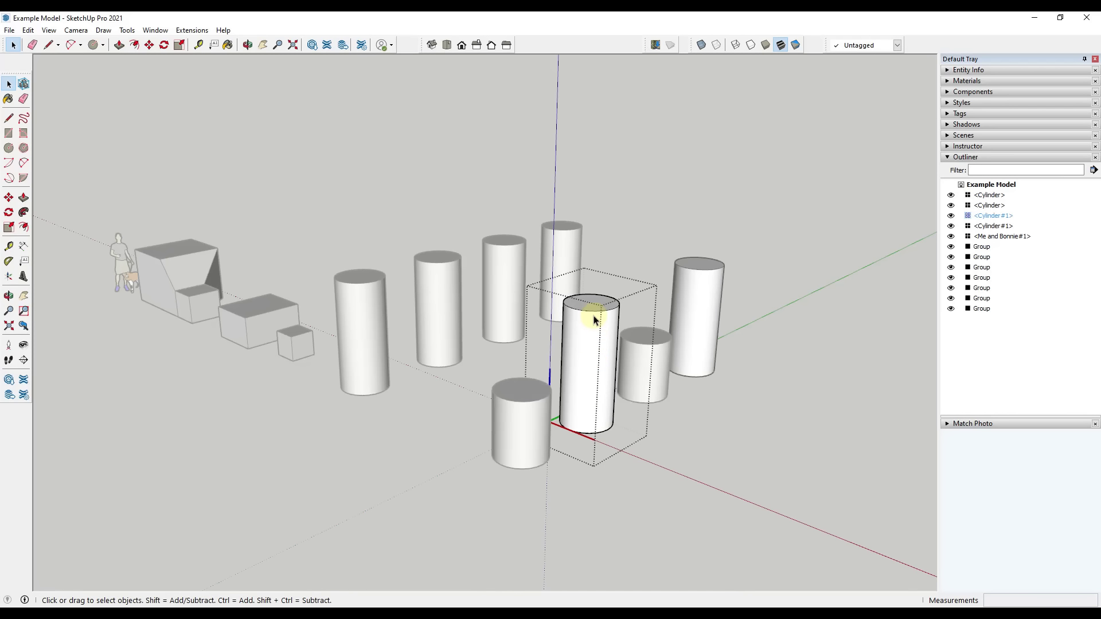
left_click(594, 319)
key("s")
left_click_drag(585, 290, 590, 297)
key("space")
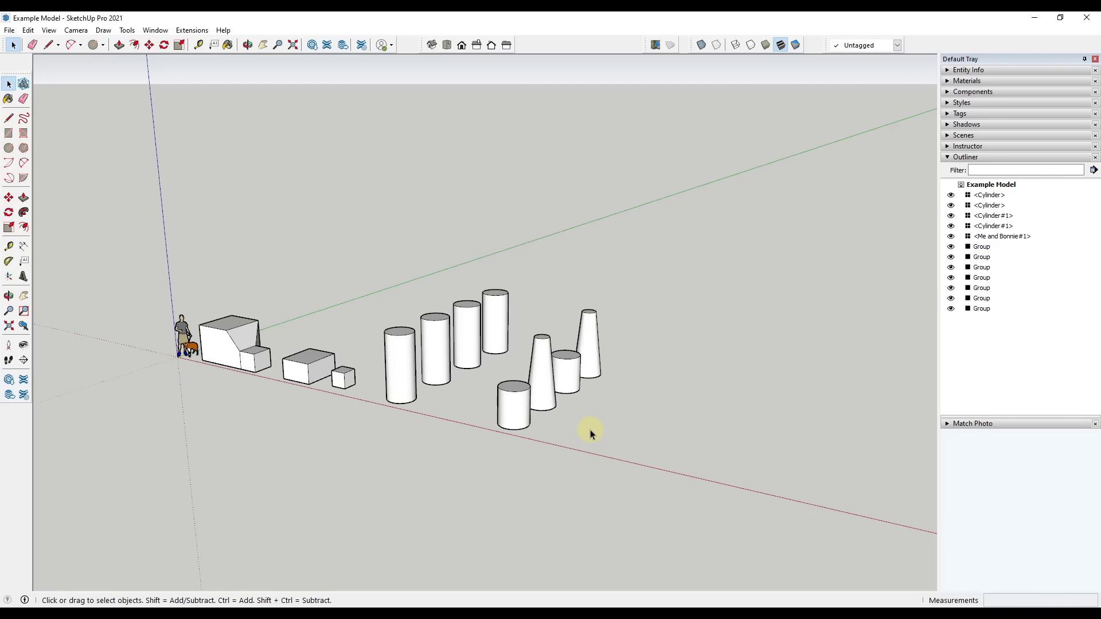
scroll(577, 376, "down", 3)
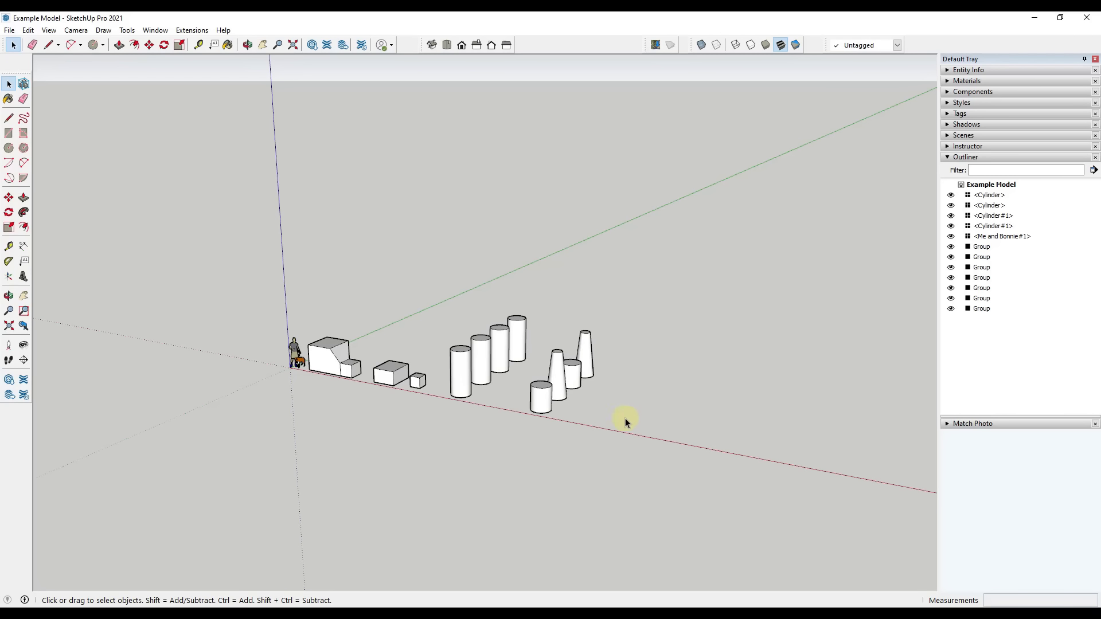
scroll(625, 418, "up", 5)
scroll(554, 371, "down", 4)
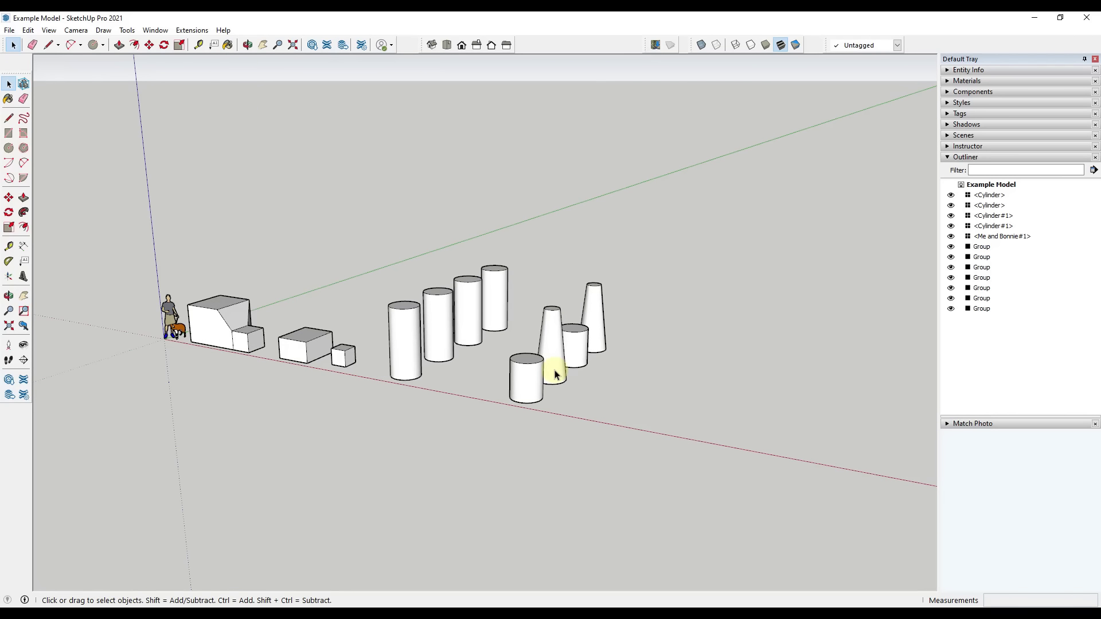
scroll(471, 369, "up", 2)
middle_click_drag(469, 368, 491, 367)
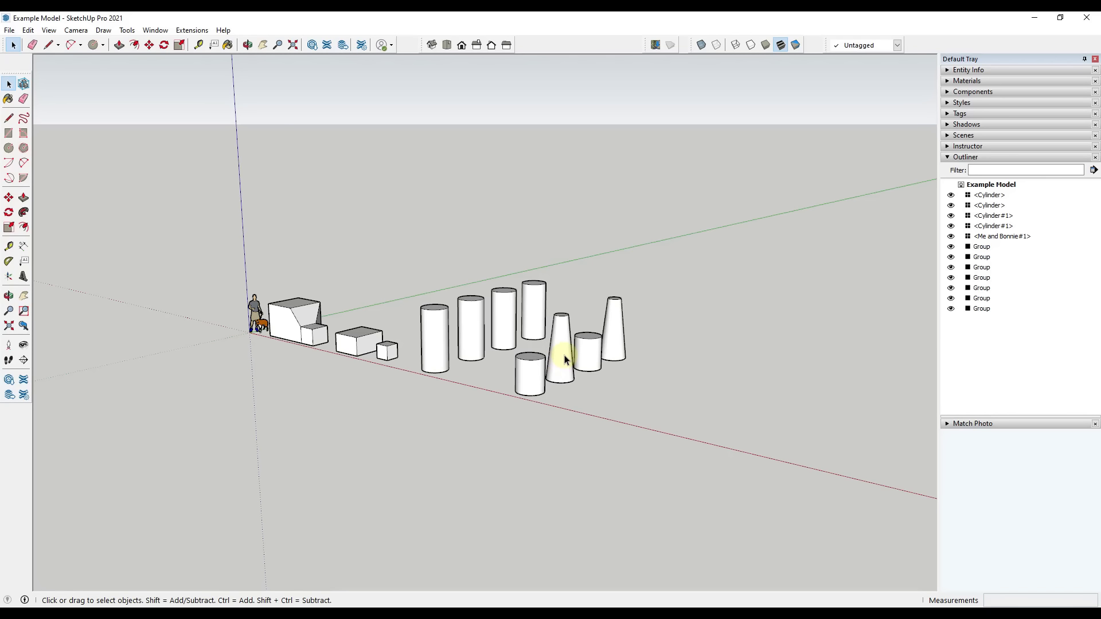
Draw a large building-footprint rectangle on the ground along the red axis, beyond the rows of cylinders
middle_click_drag(768, 367, 538, 411)
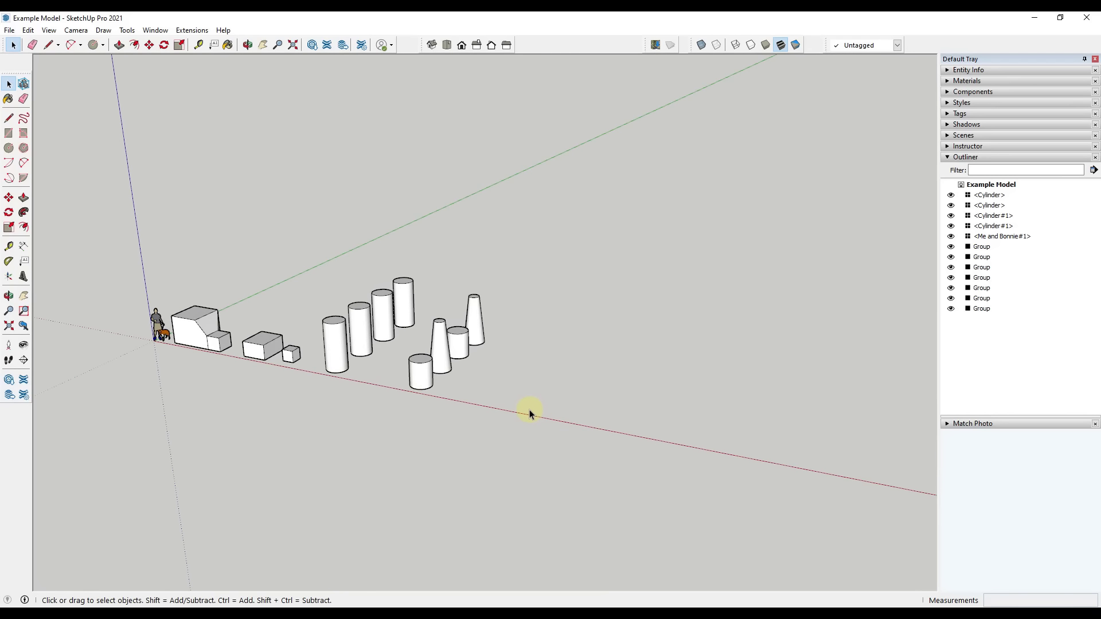
key("r")
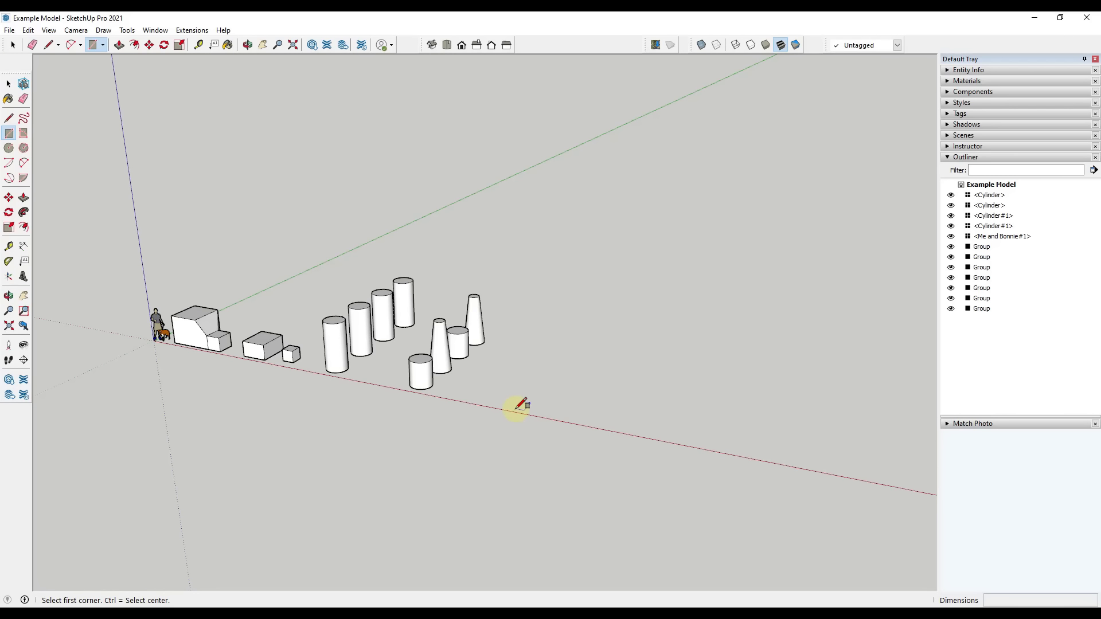
left_click(515, 409)
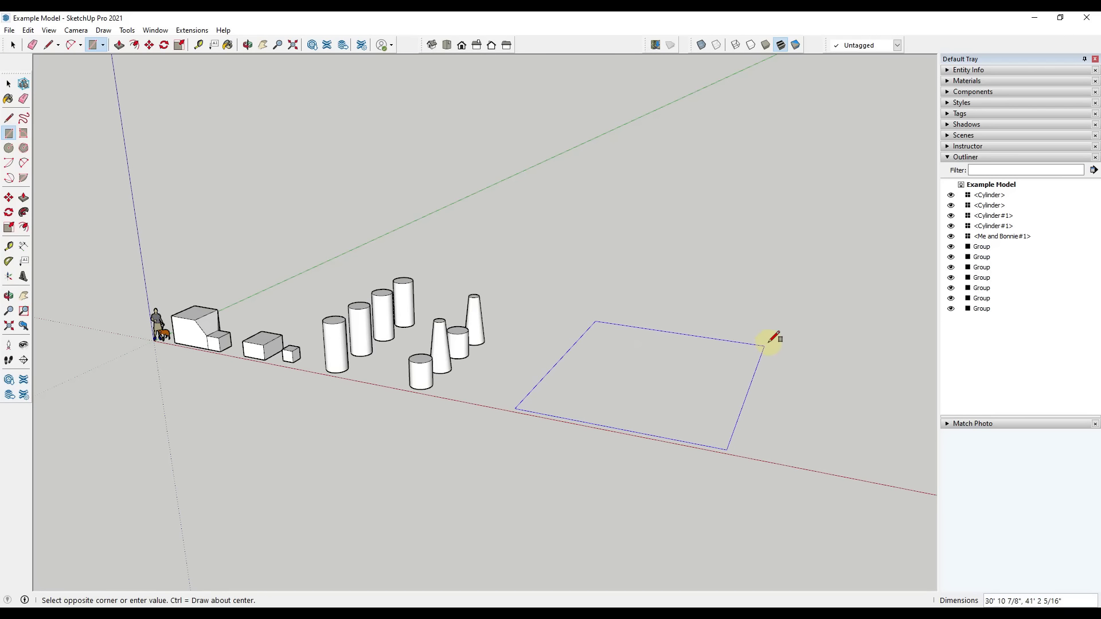
left_click(792, 329)
key("space")
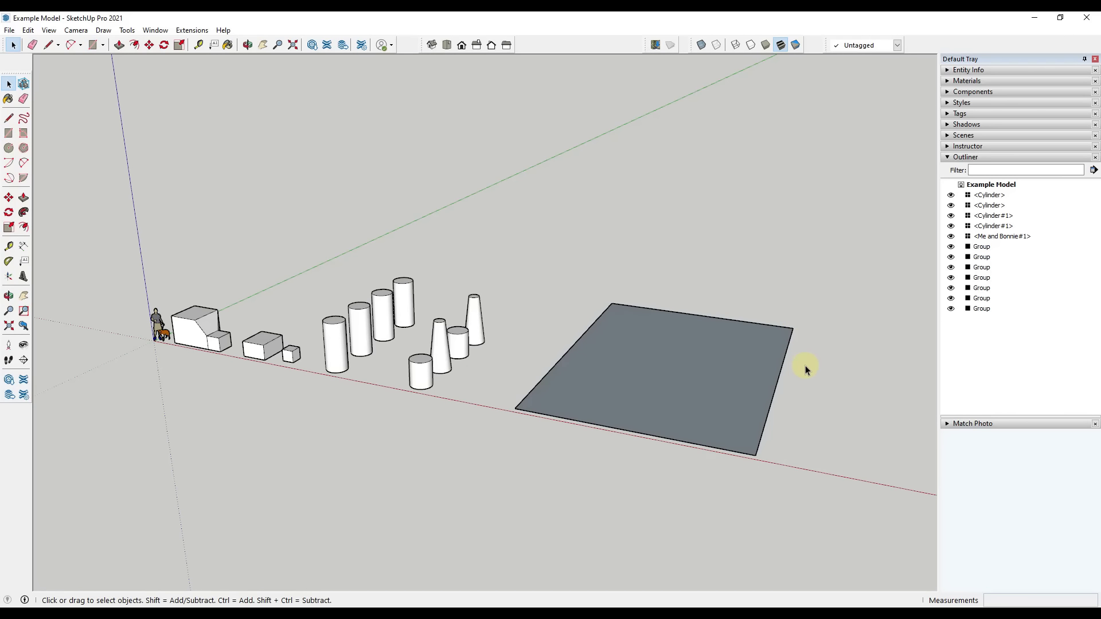
Offset the large rectangle's outline inward about 6" to form a thin wall border
scroll(804, 365, "up", 4)
key("f")
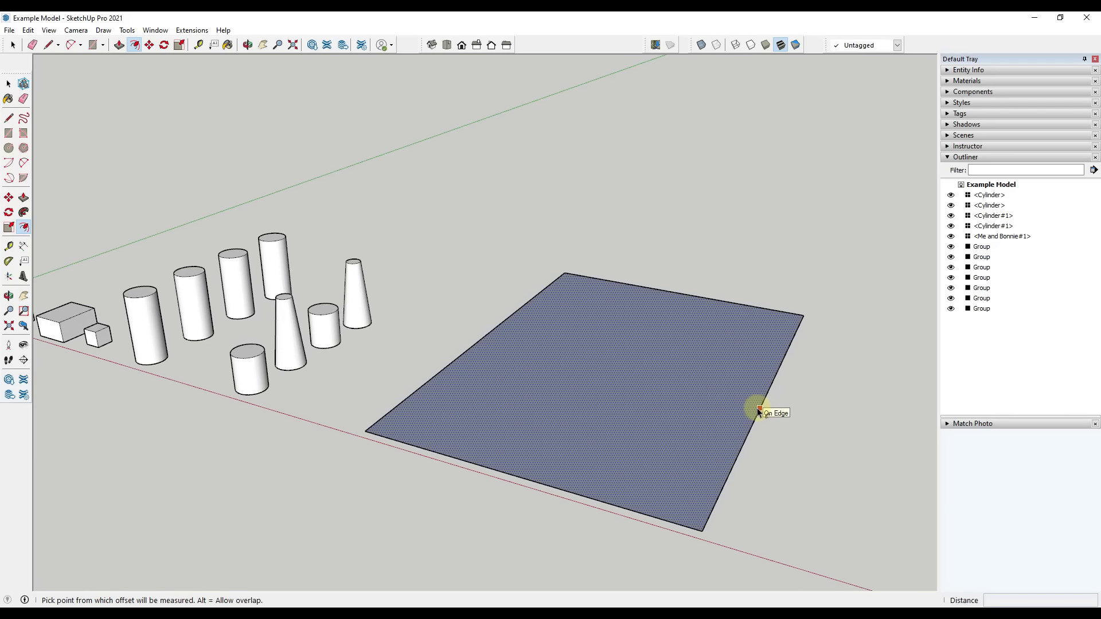
left_click(758, 410)
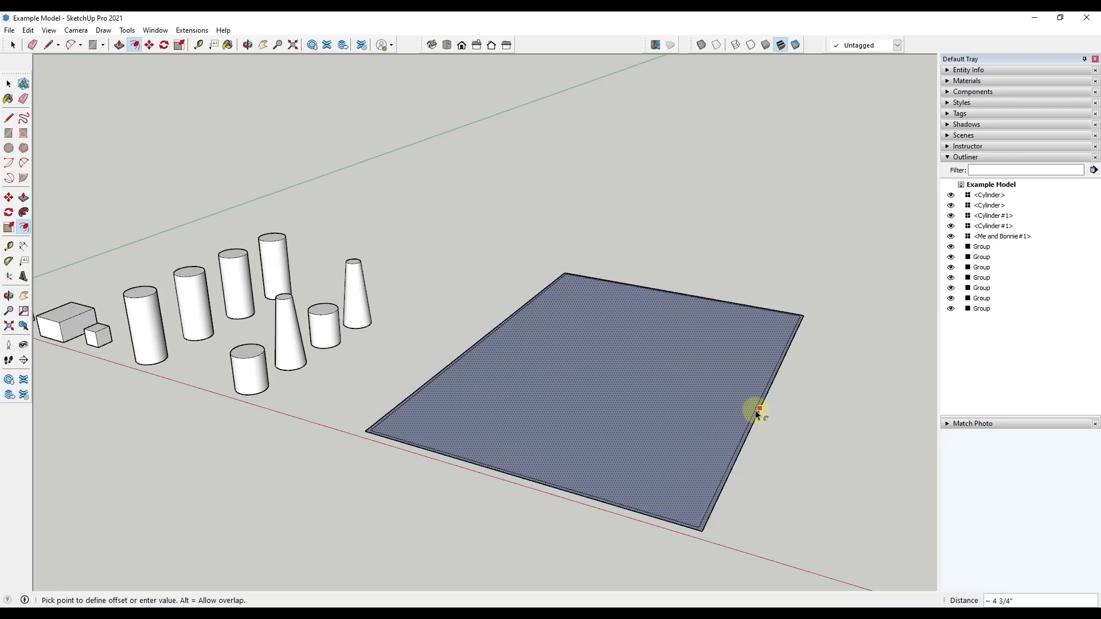
left_click(755, 410)
key("space")
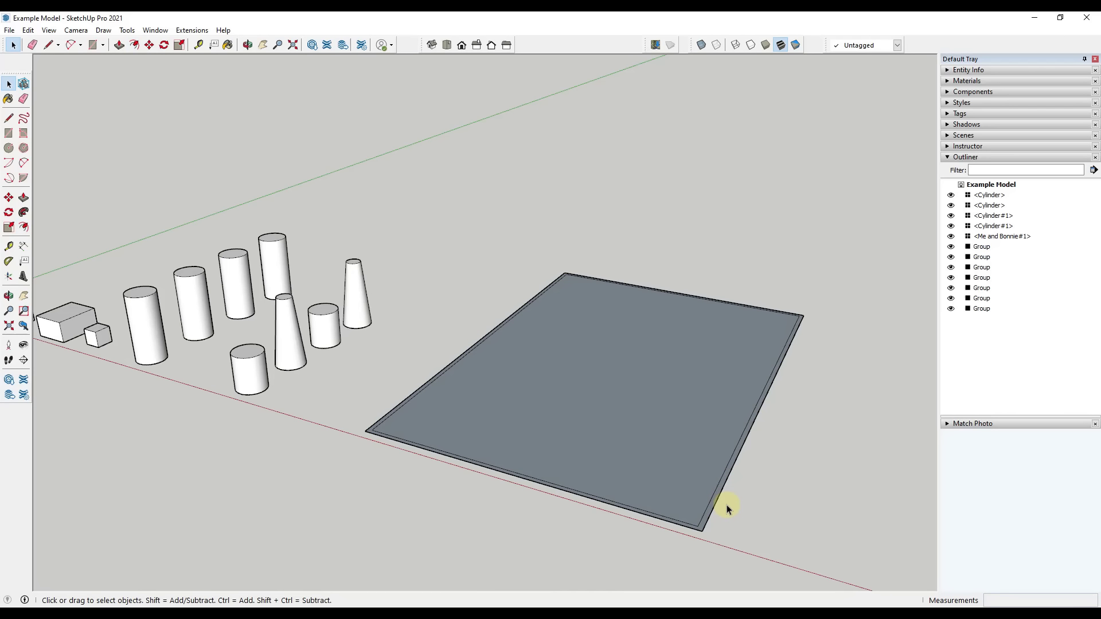
Push/Pull the thin border face upward into walls surrounding the floor
key("p")
left_click(720, 493)
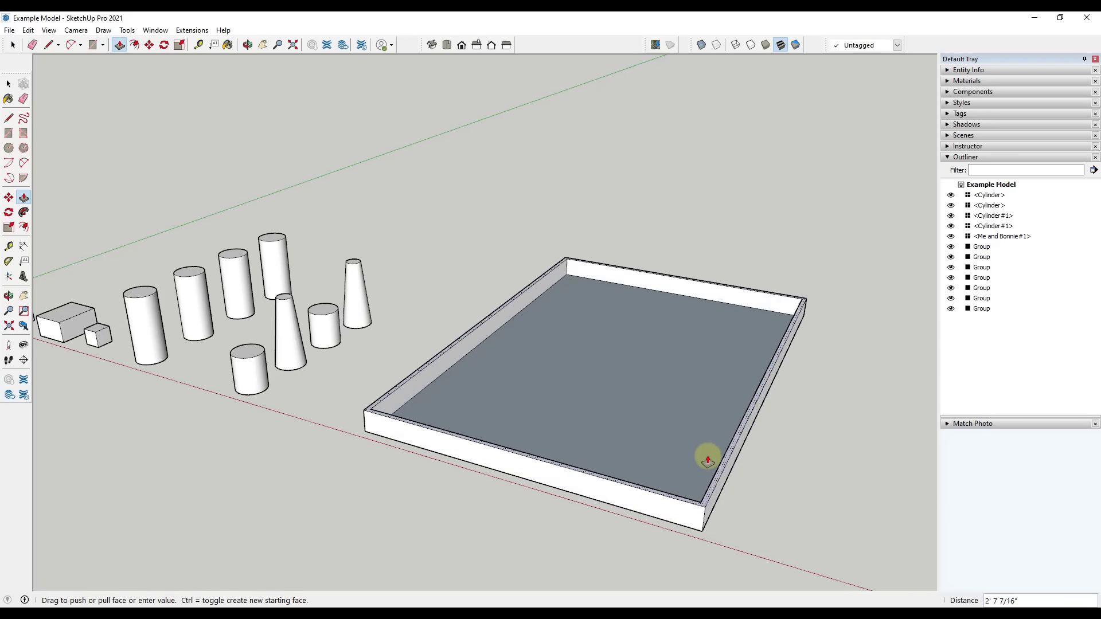
left_click(690, 386)
Select all of the loose wall and floor geometry and make it a single group
middle_click_drag(690, 385, 405, 350)
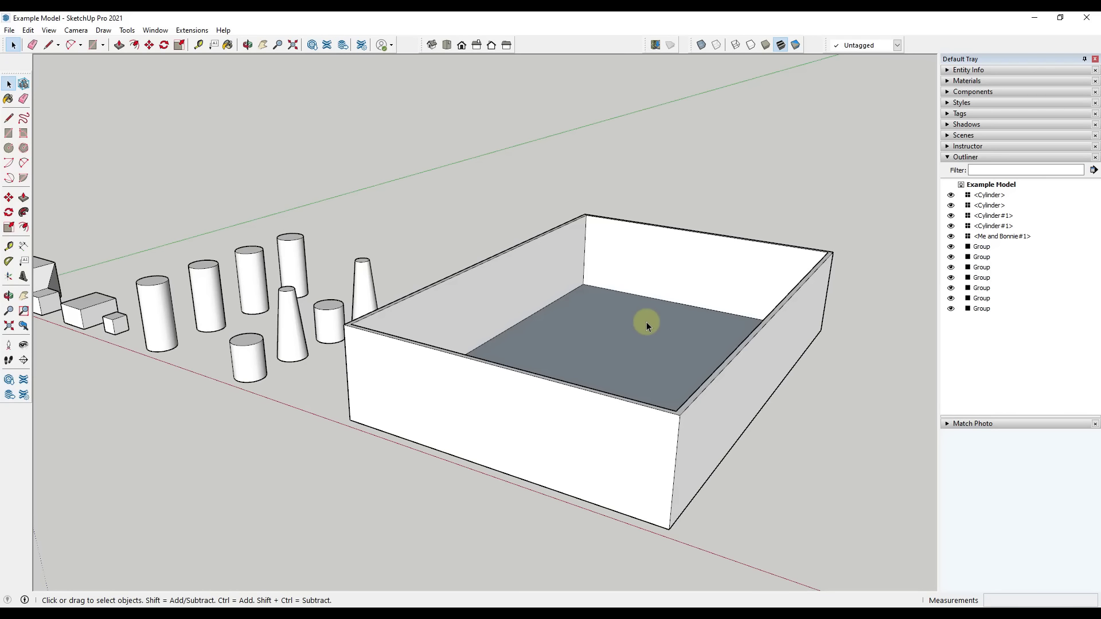
middle_click_drag(652, 349, 696, 377)
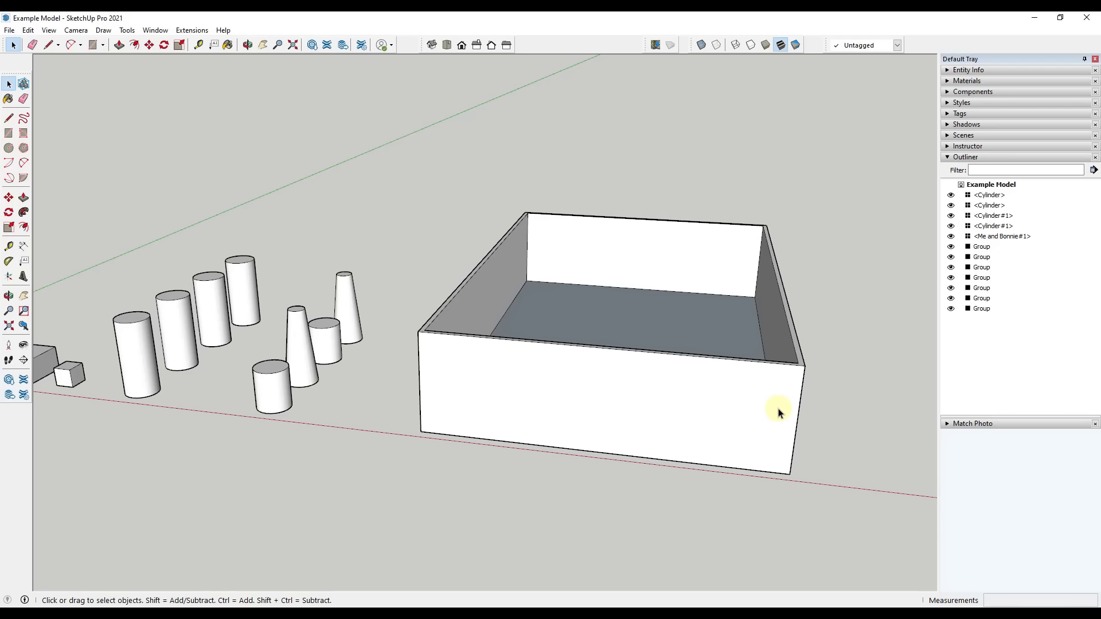
scroll(570, 406, "down", 2)
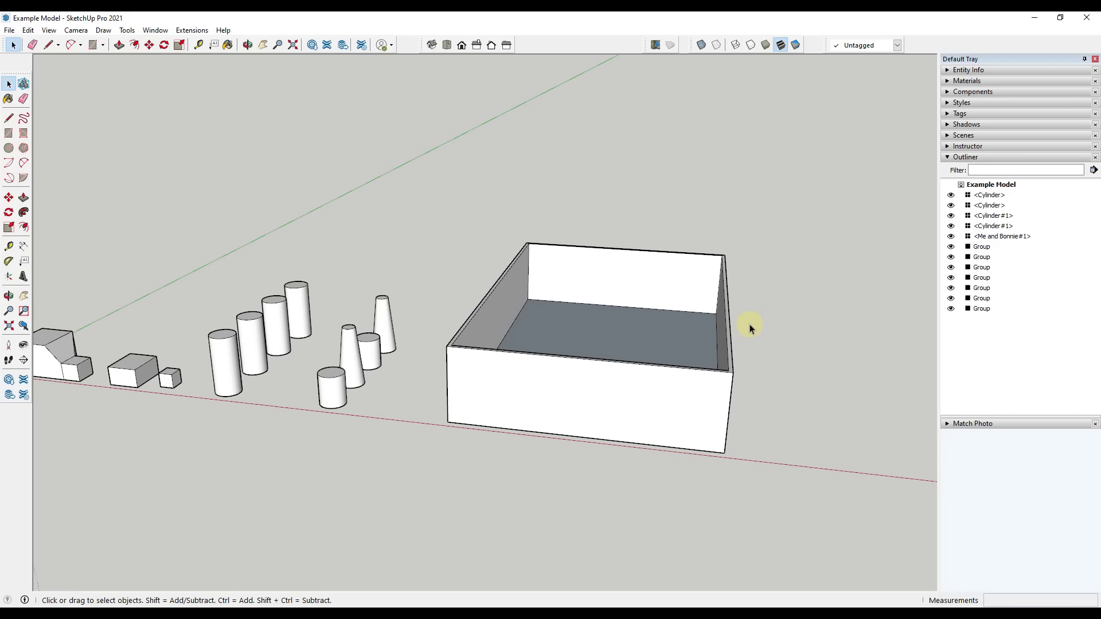
scroll(690, 315, "down", 2)
middle_click_drag(690, 315, 718, 379)
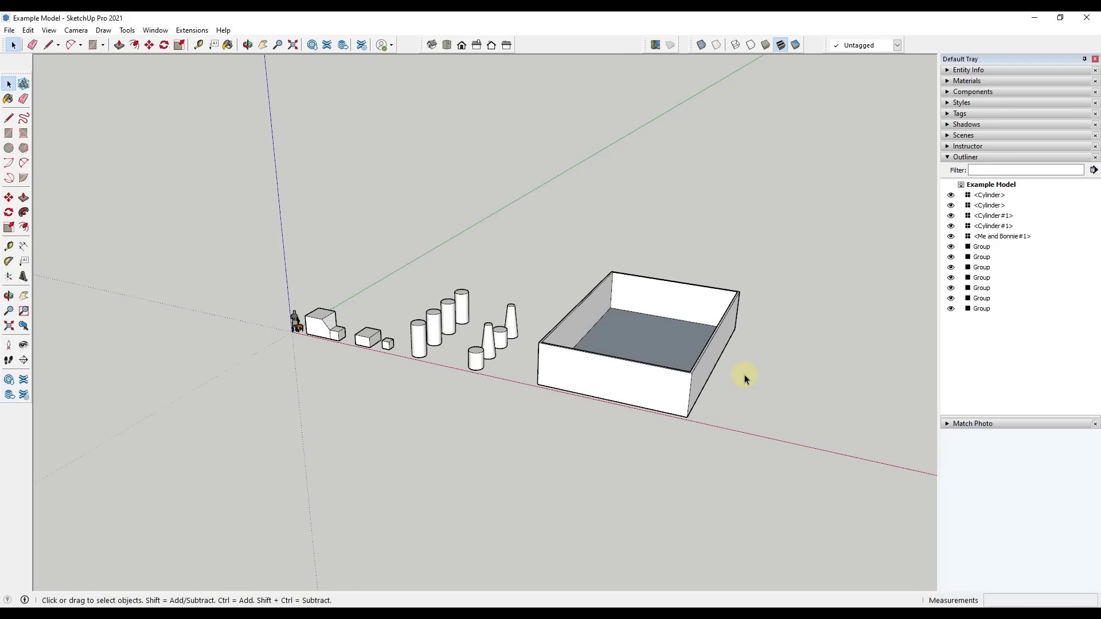
middle_click_drag(683, 346, 628, 308)
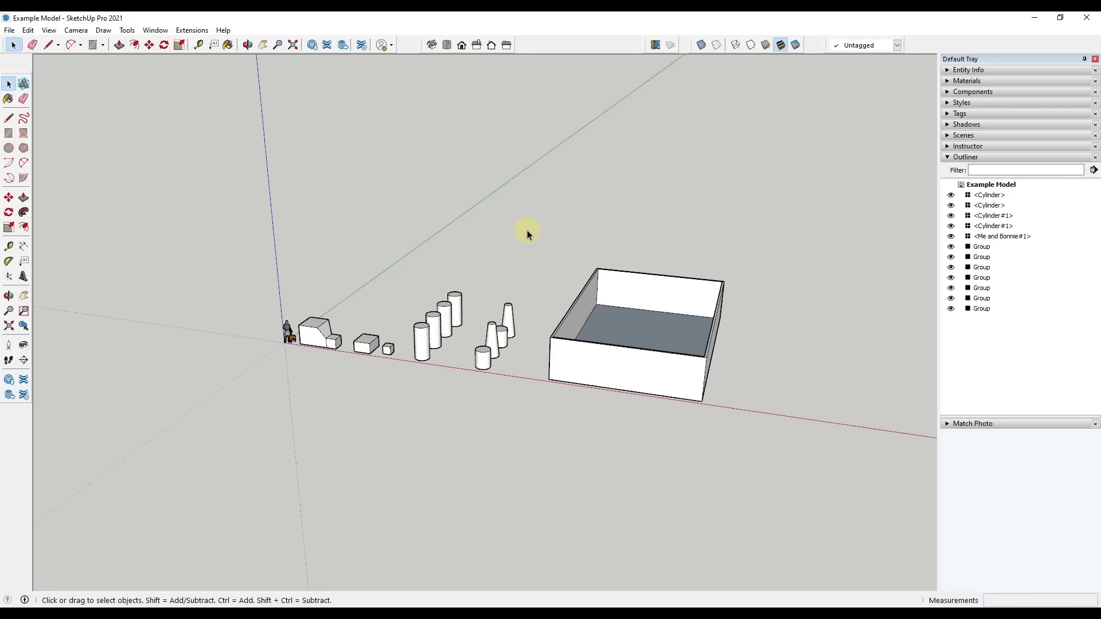
left_click_drag(526, 231, 768, 413)
right_click(652, 365)
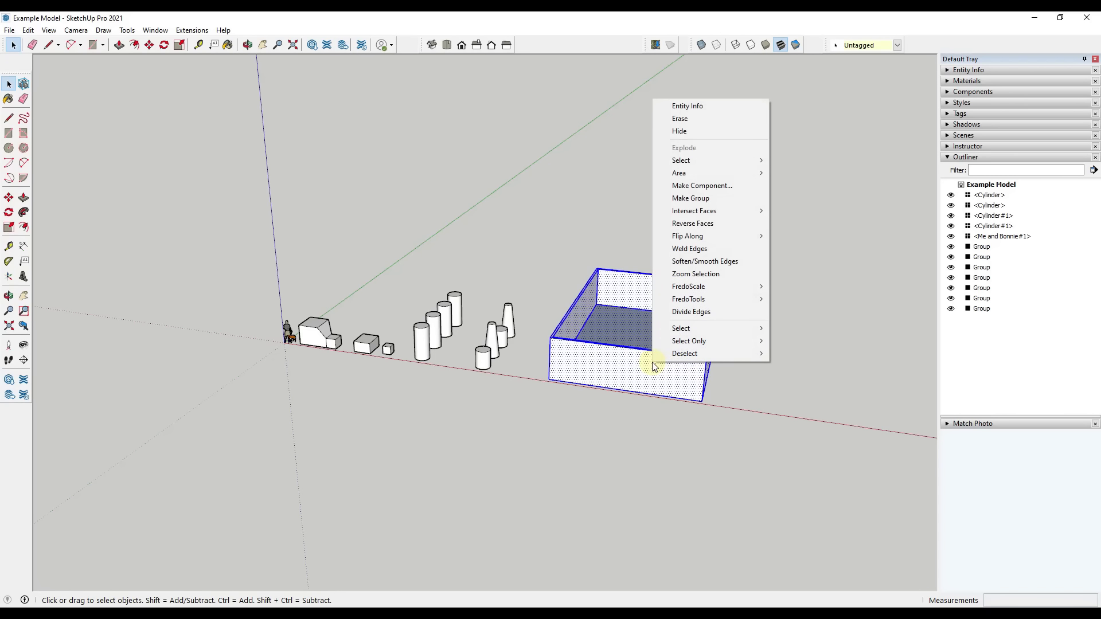
left_click(680, 199)
Open the building group and draw a 3' wide door rectangle rising from the front wall's base edge
middle_click_drag(728, 421, 617, 404)
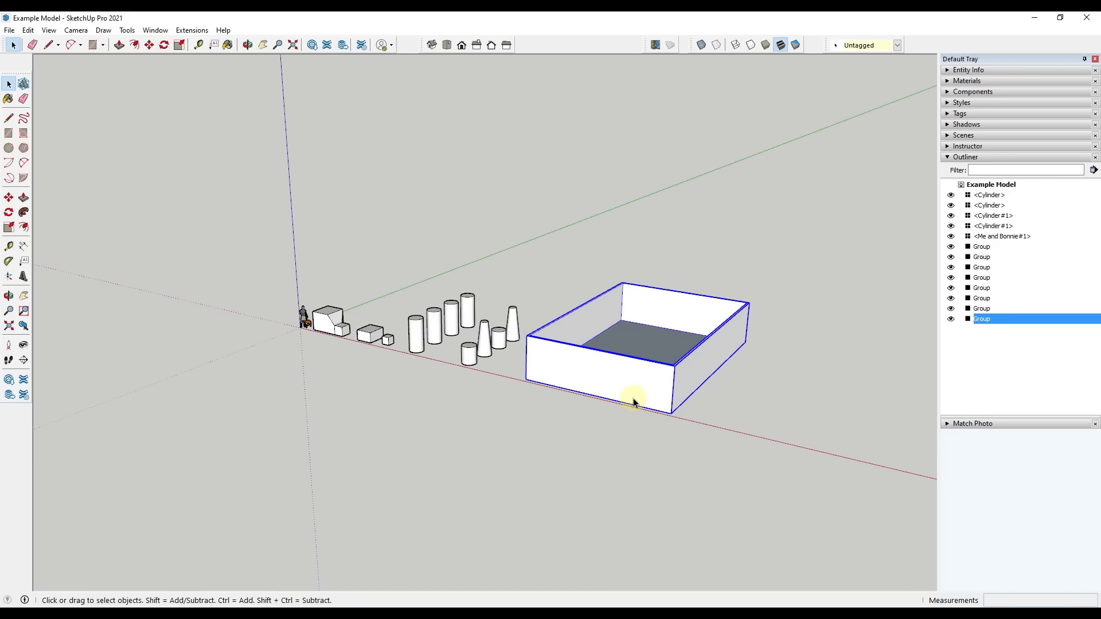
scroll(639, 395, "up", 4)
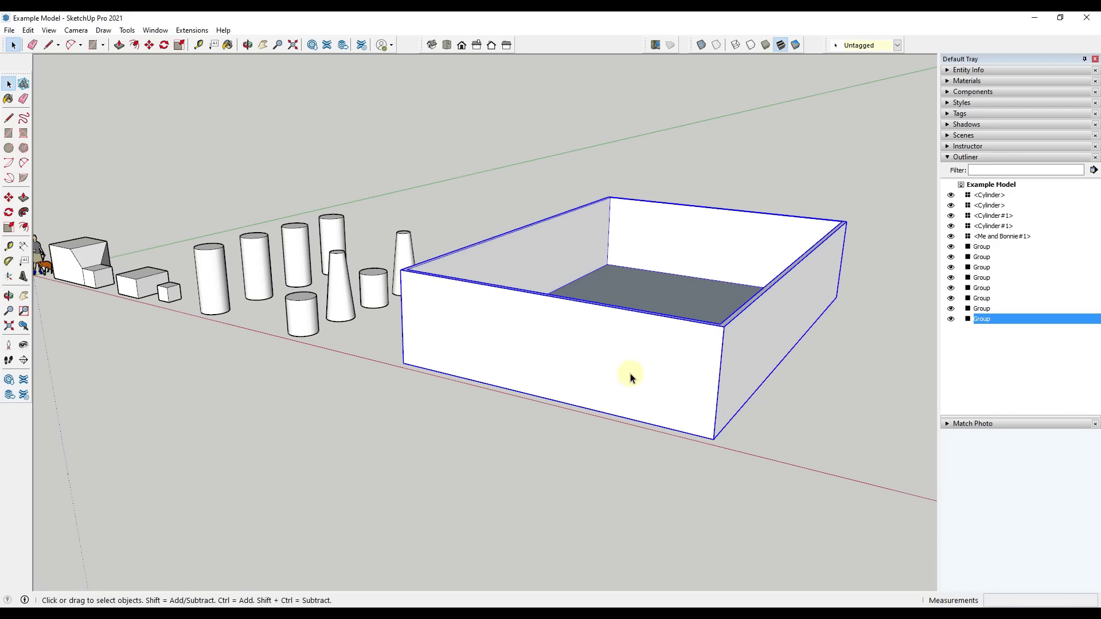
double_click(629, 379)
key("r")
left_click(636, 421)
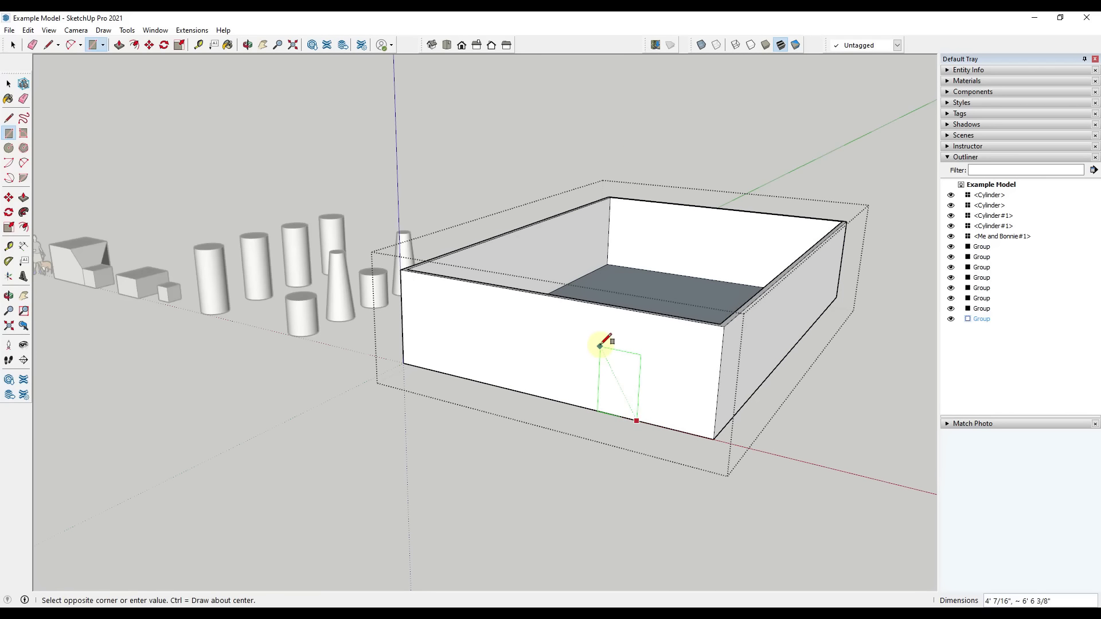
type("3',7")
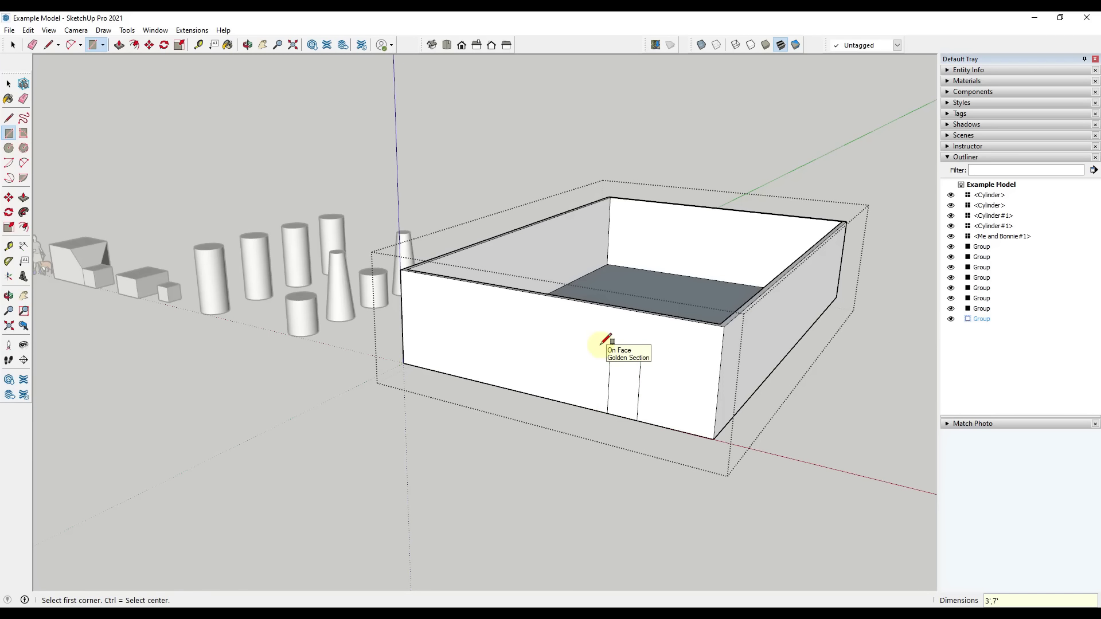
key("Return")
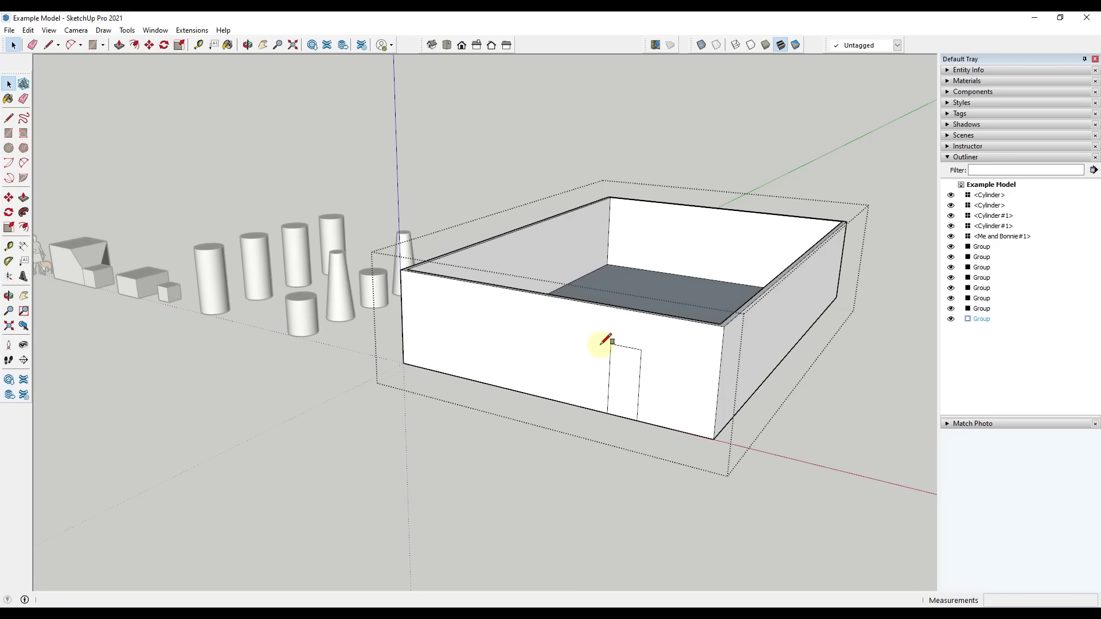
Push the door rectangle 6" through the front wall to cut the opening, and close the building group
key("p")
left_click(613, 381)
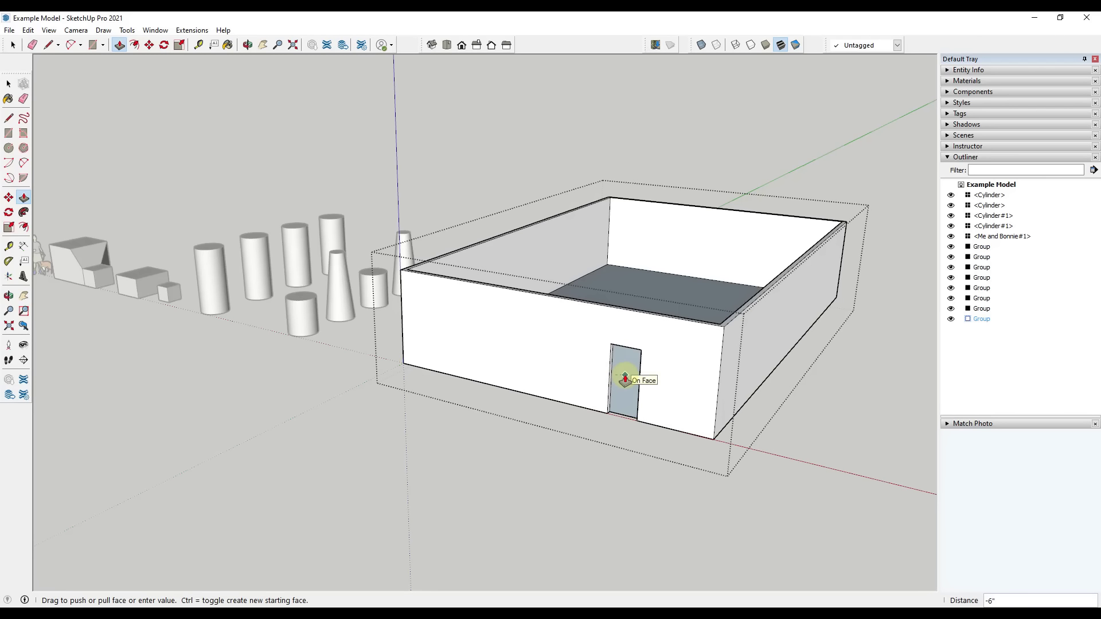
left_click(625, 377)
key("space")
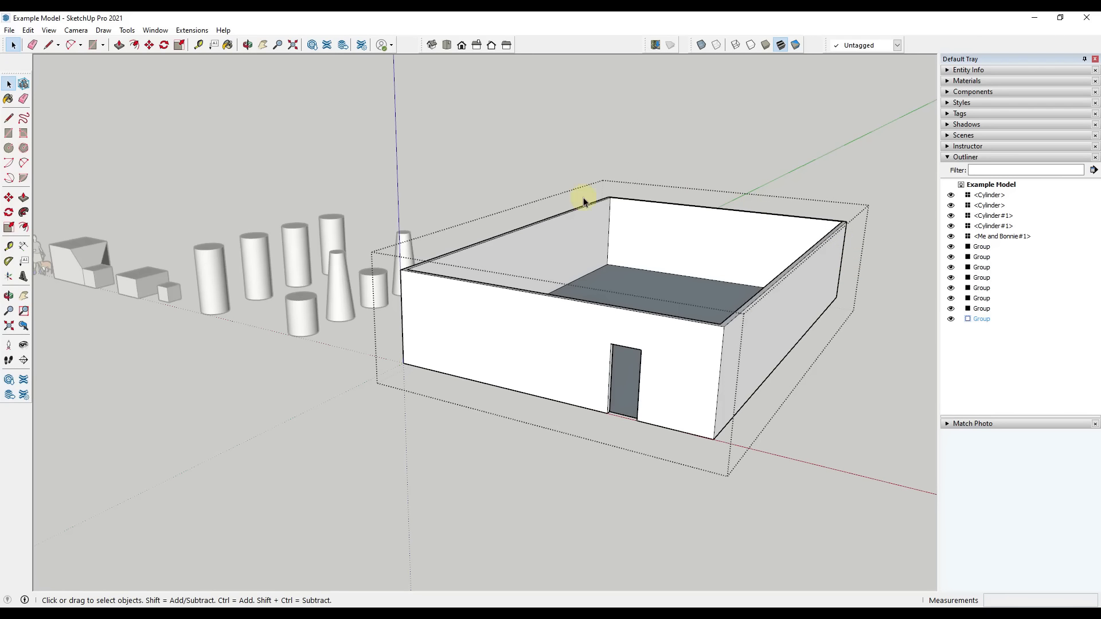
left_click(848, 329)
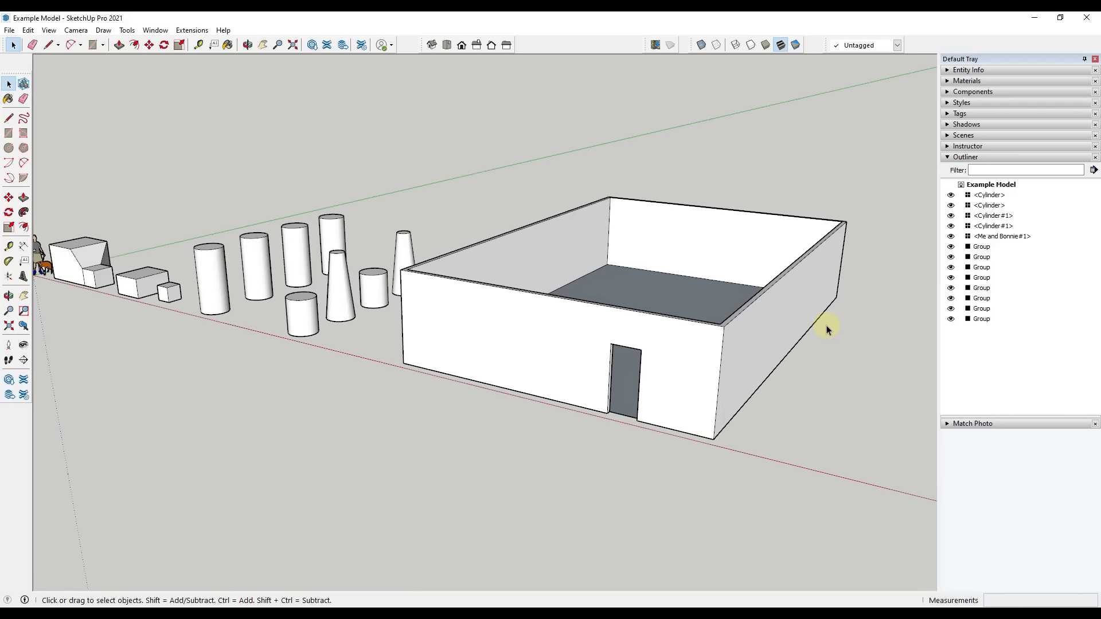
Select the building group and examine its walls, floor and door opening from several angles
left_click(809, 299)
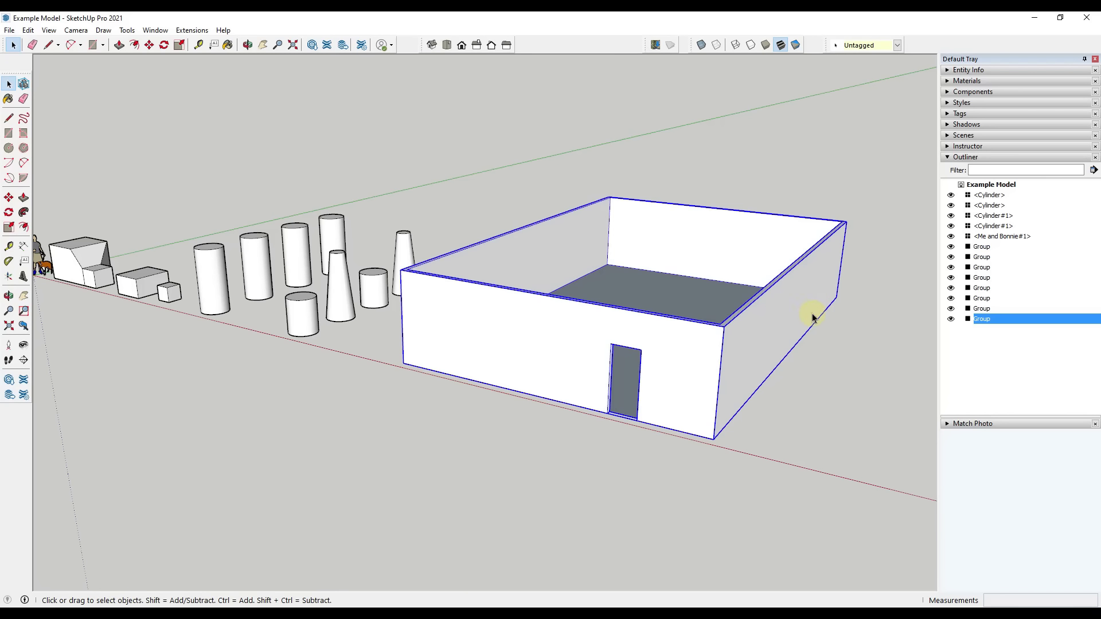
middle_click_drag(721, 344, 734, 390)
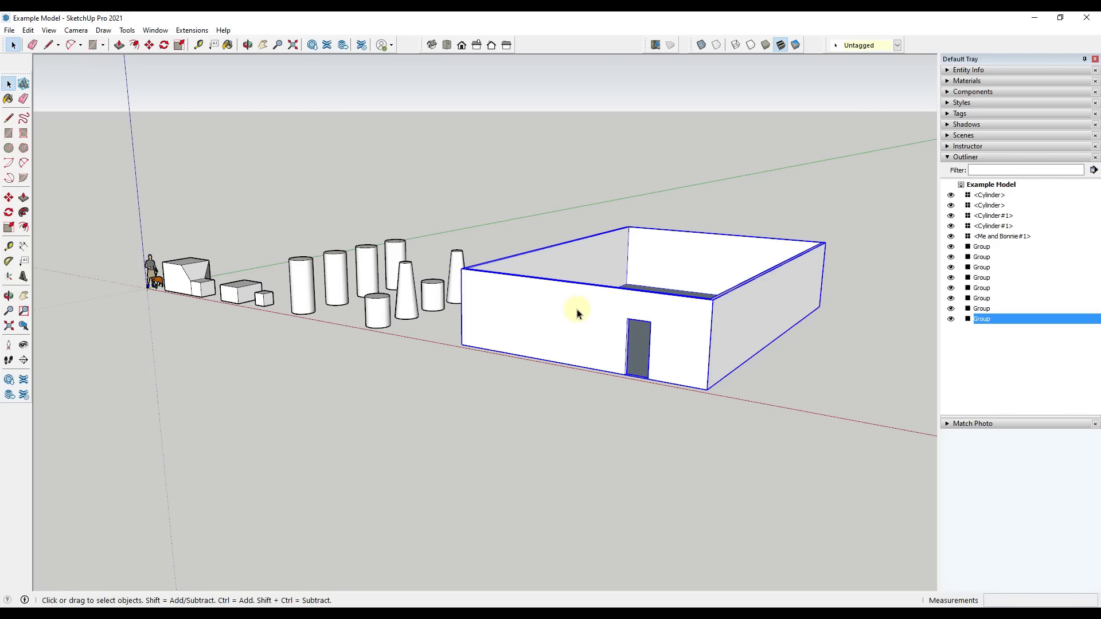
middle_click_drag(528, 327, 615, 363)
scroll(651, 375, "up", 5)
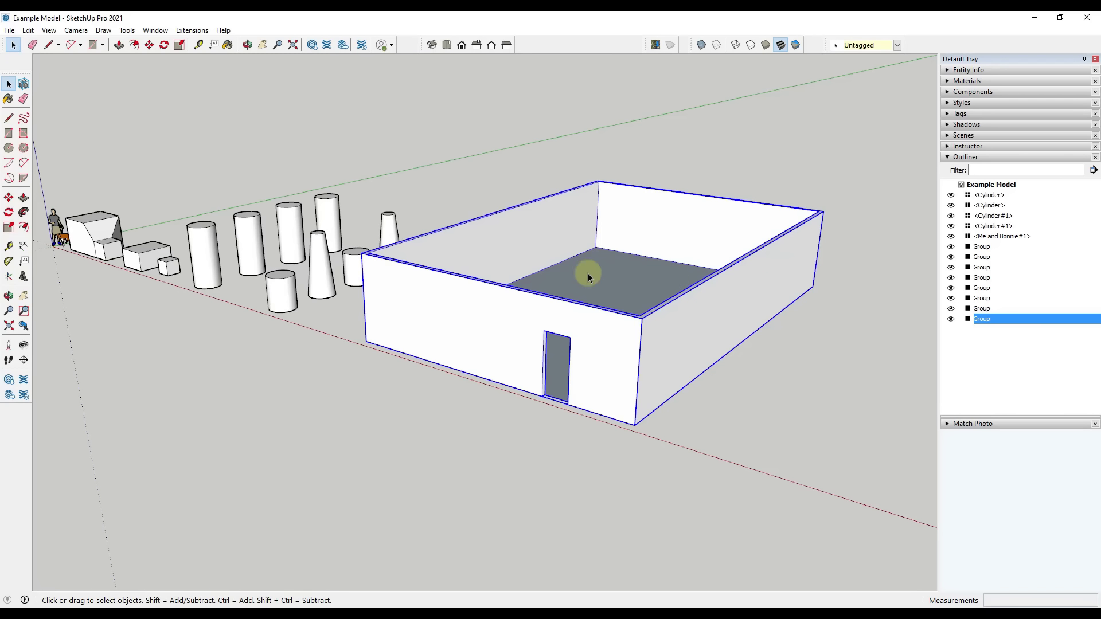
scroll(596, 376, "down", 1)
scroll(600, 376, "down", 1)
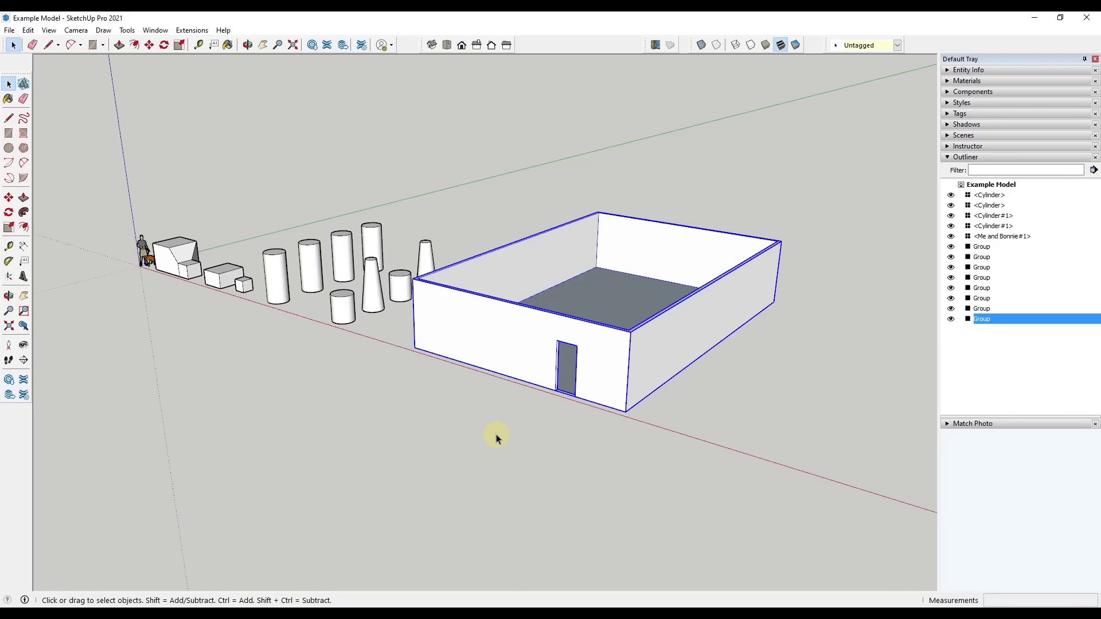
scroll(532, 279, "down", 3)
scroll(732, 352, "up", 1)
scroll(797, 365, "up", 2)
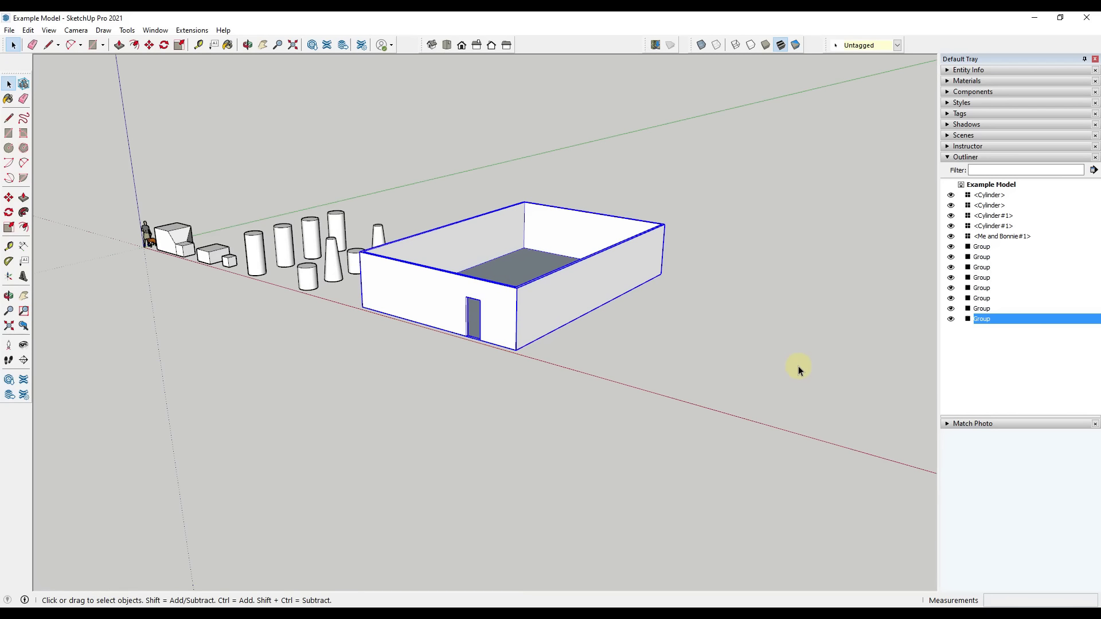
Draw a square about 3' wide on the ground beside the building and pull it up into a cube
middle_click_drag(790, 312, 684, 318)
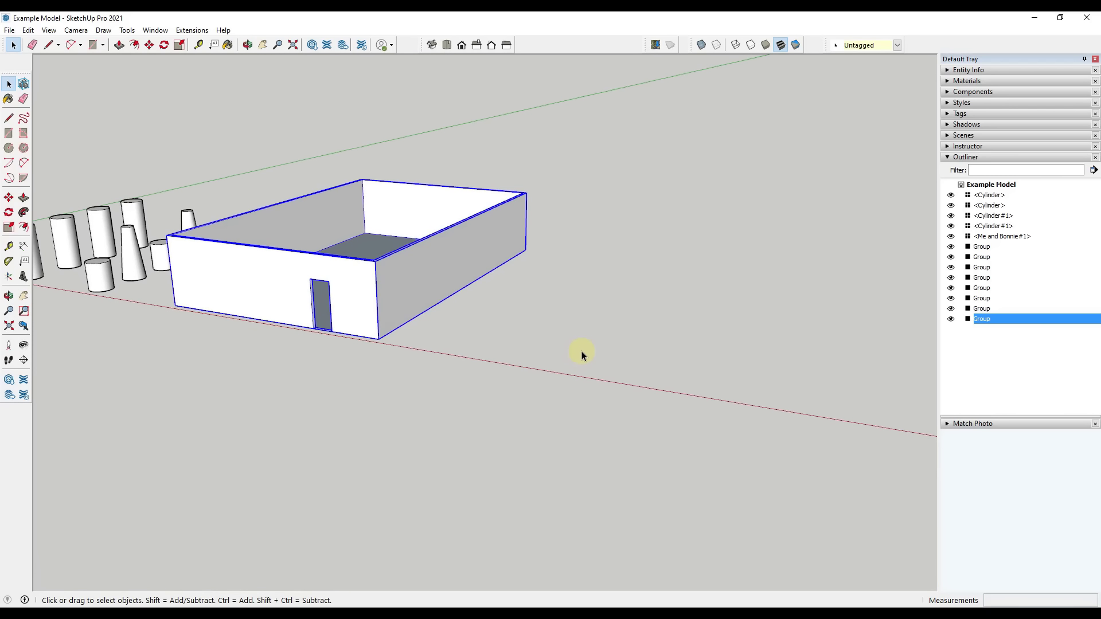
scroll(581, 352, "up", 2)
key("r")
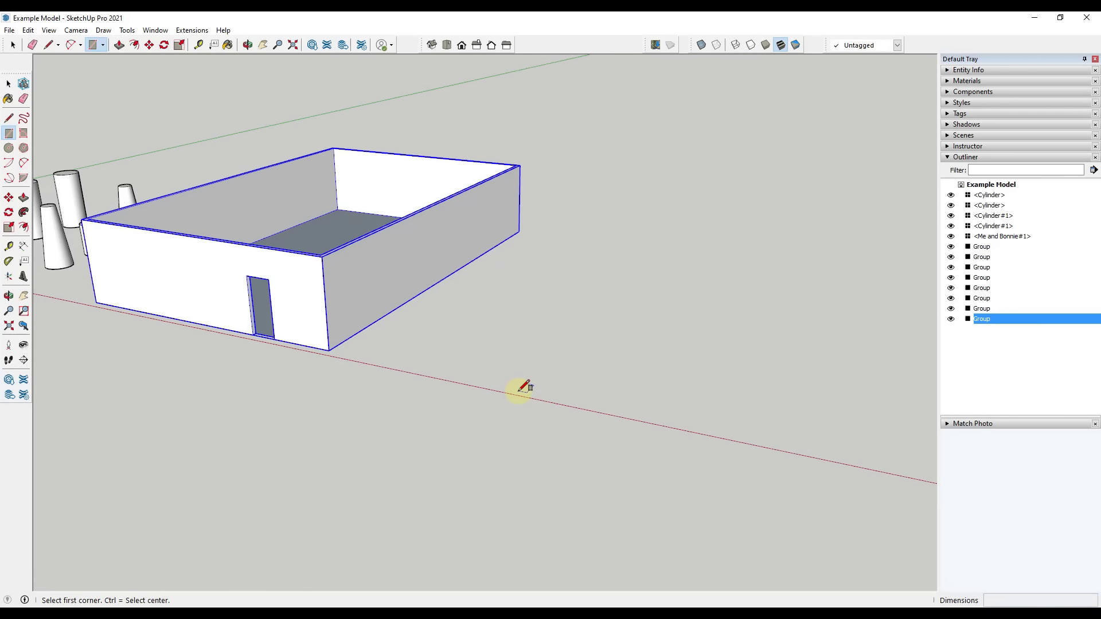
left_click(519, 390)
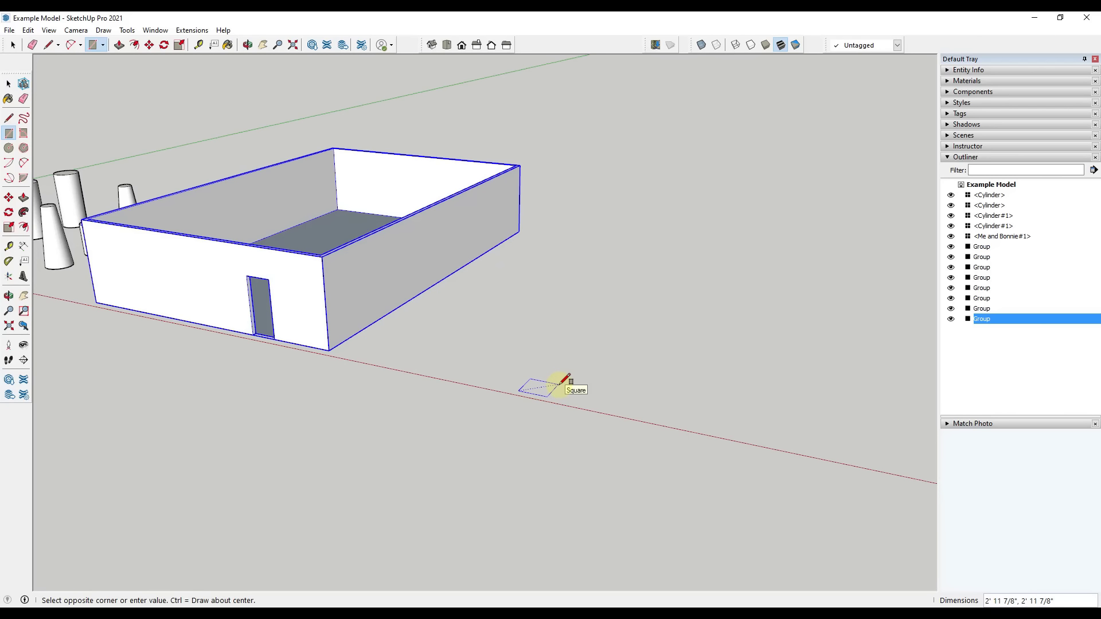
left_click(562, 382)
key("p")
left_click_drag(550, 384, 548, 355)
key("space")
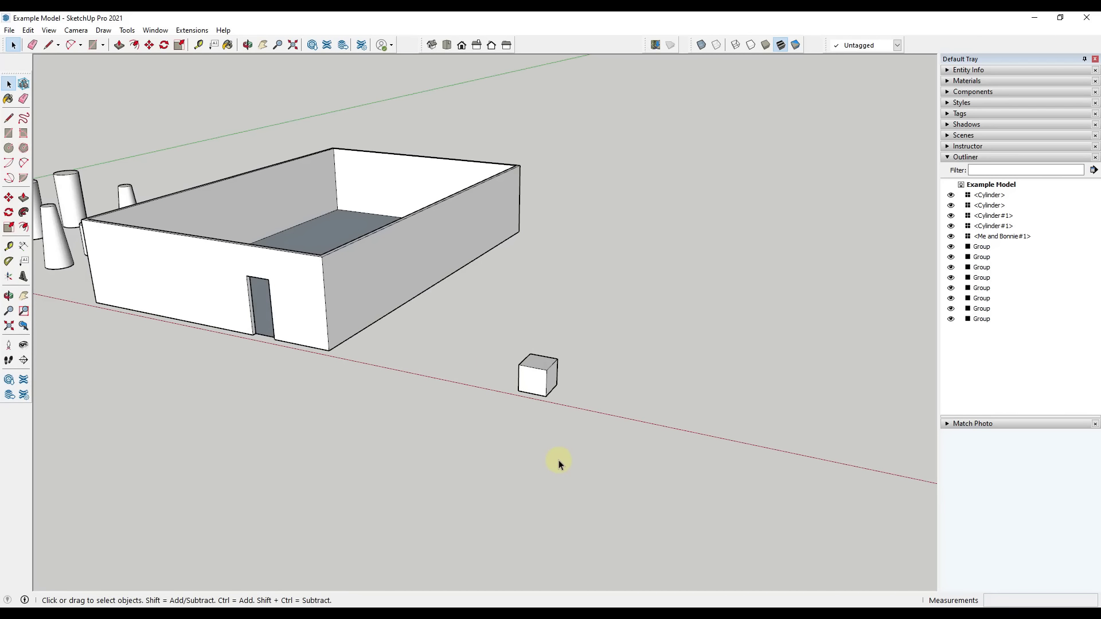
Select the whole small cube beside the building and make it a group
scroll(528, 393, "up", 3)
scroll(459, 338, "up", 2)
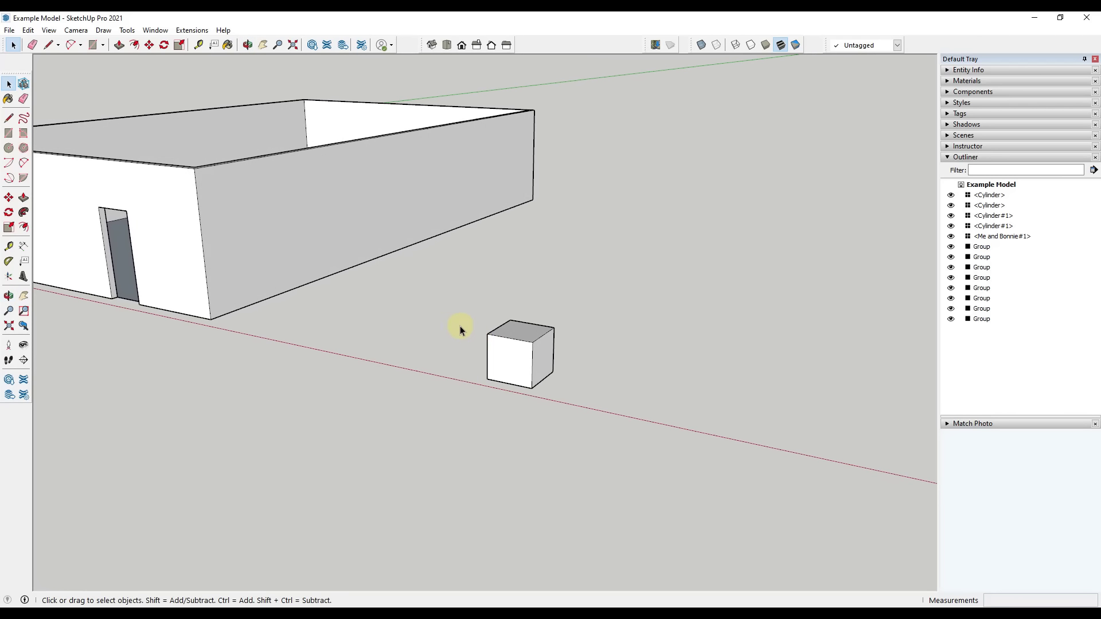
left_click_drag(428, 280, 591, 465)
right_click(512, 369)
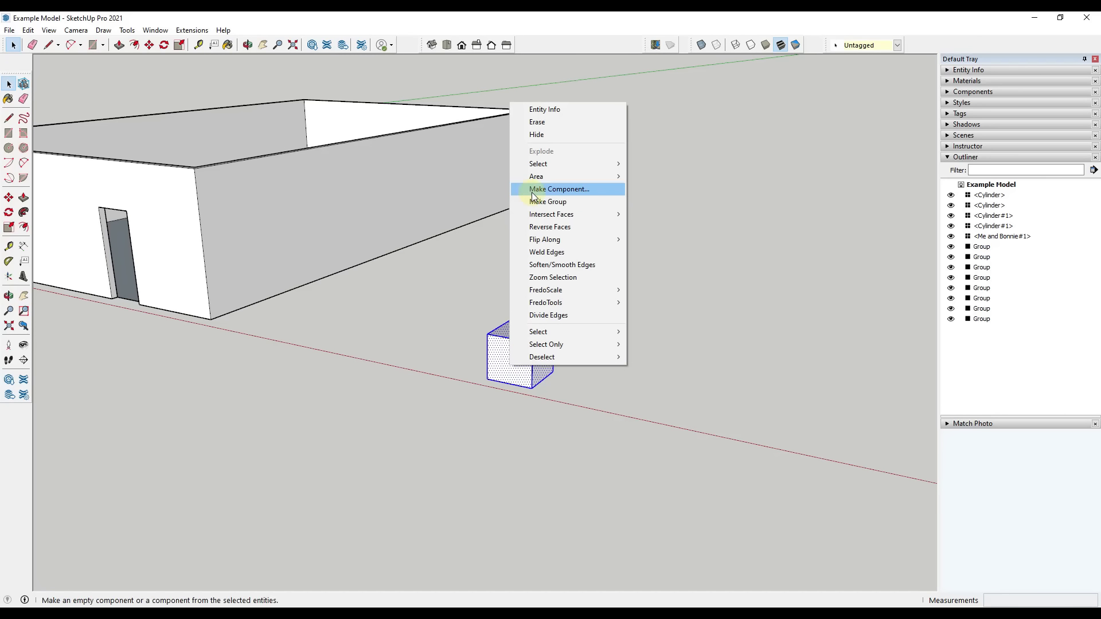
left_click(543, 202)
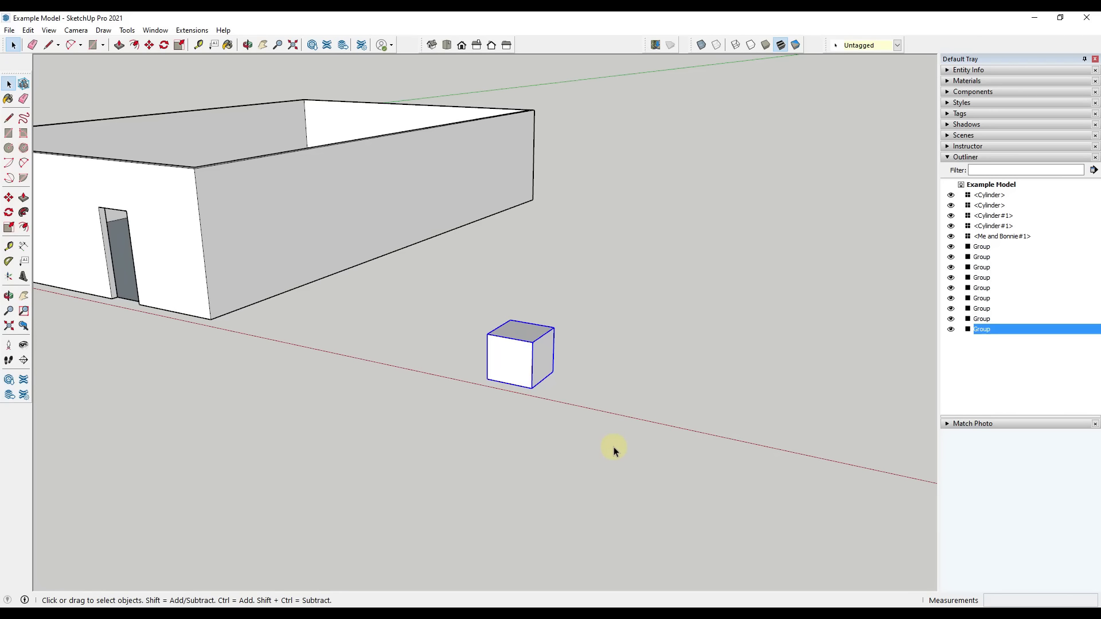
middle_click_drag(504, 421, 472, 430)
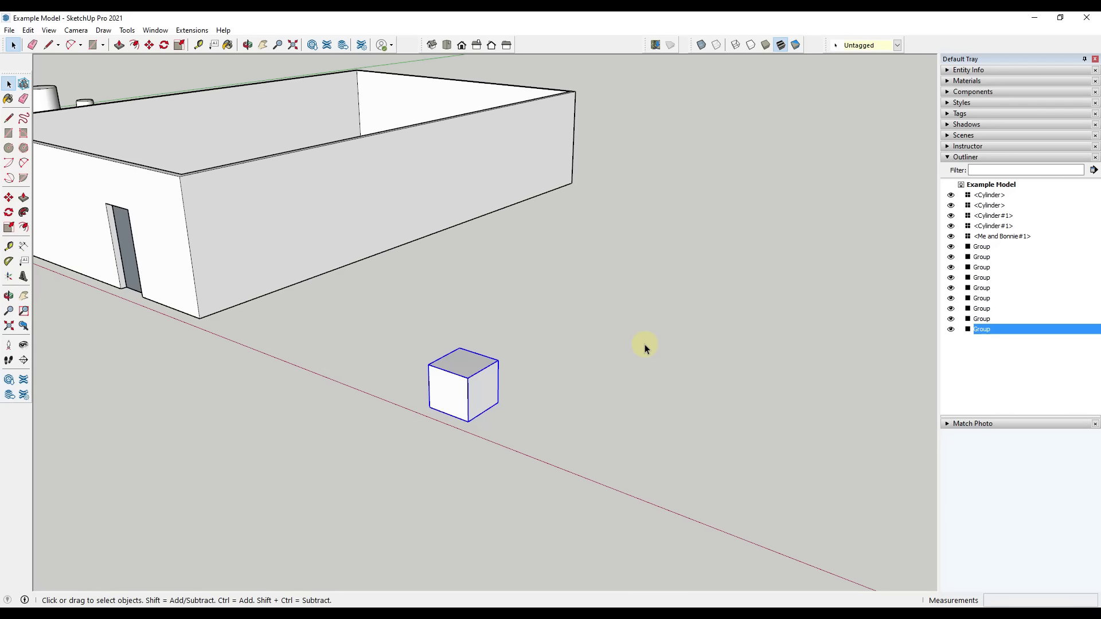
Select the cube group and move it by its bottom corner about 12' 8" along the green axis
left_click(653, 423)
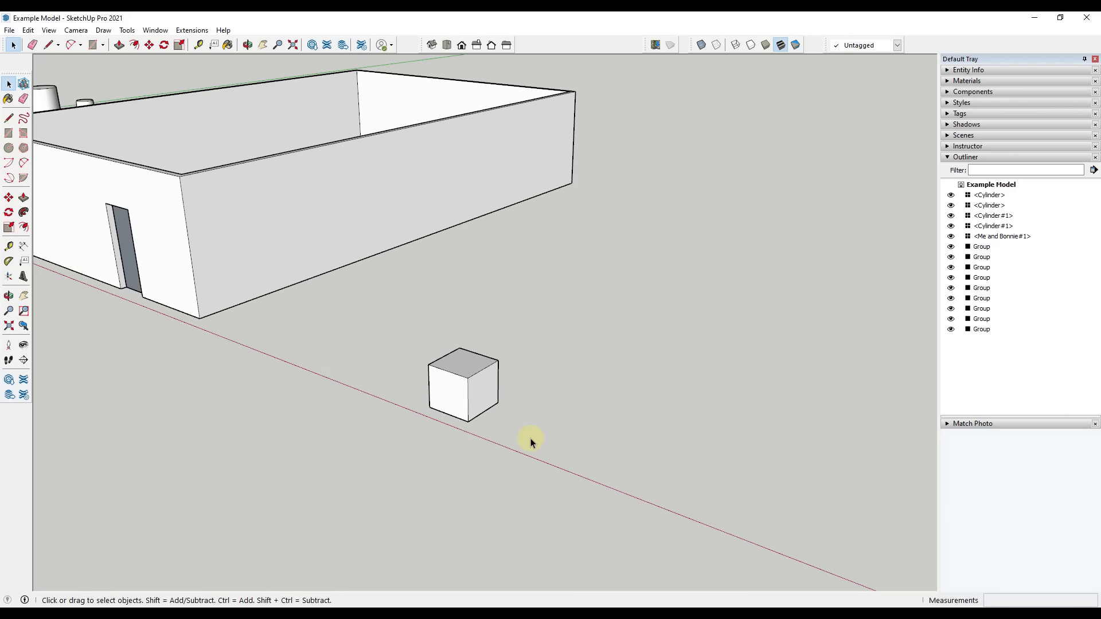
left_click(457, 387)
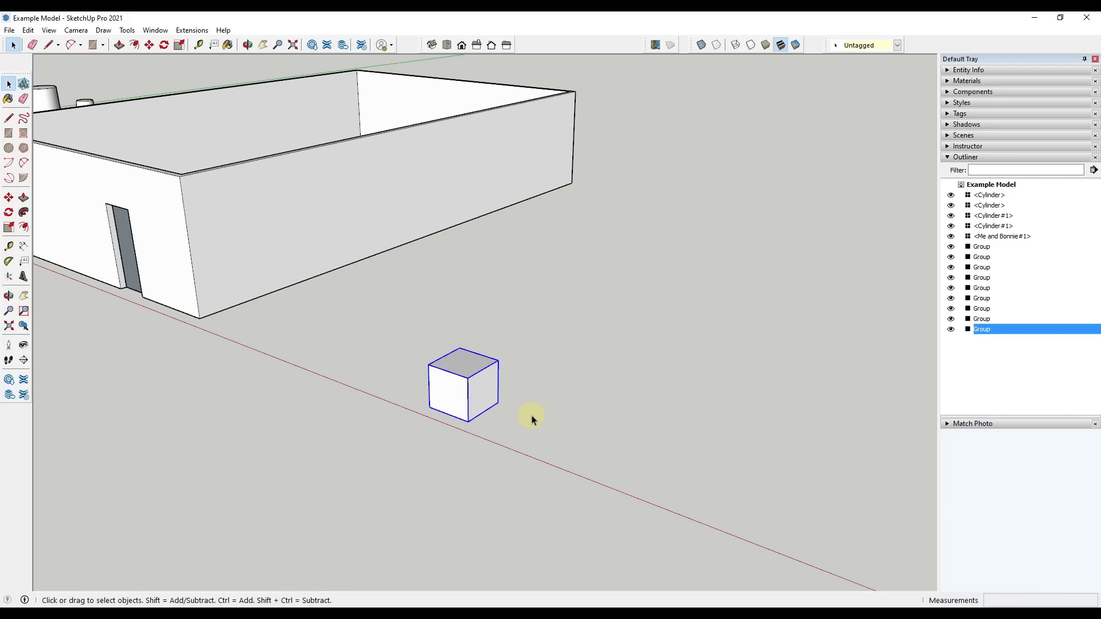
key("m")
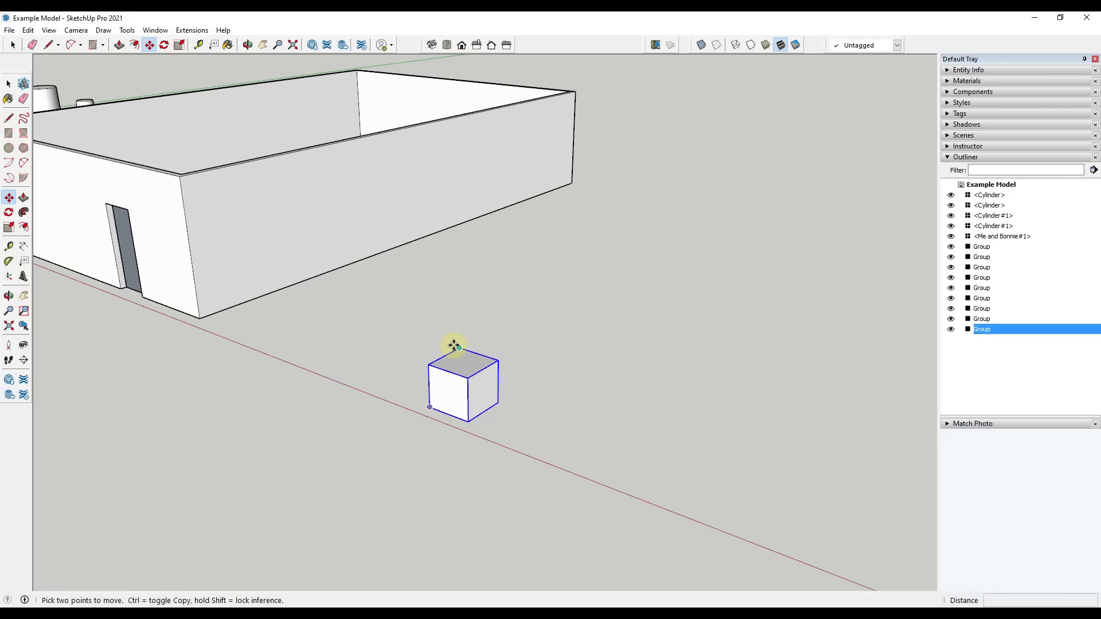
left_click(430, 366)
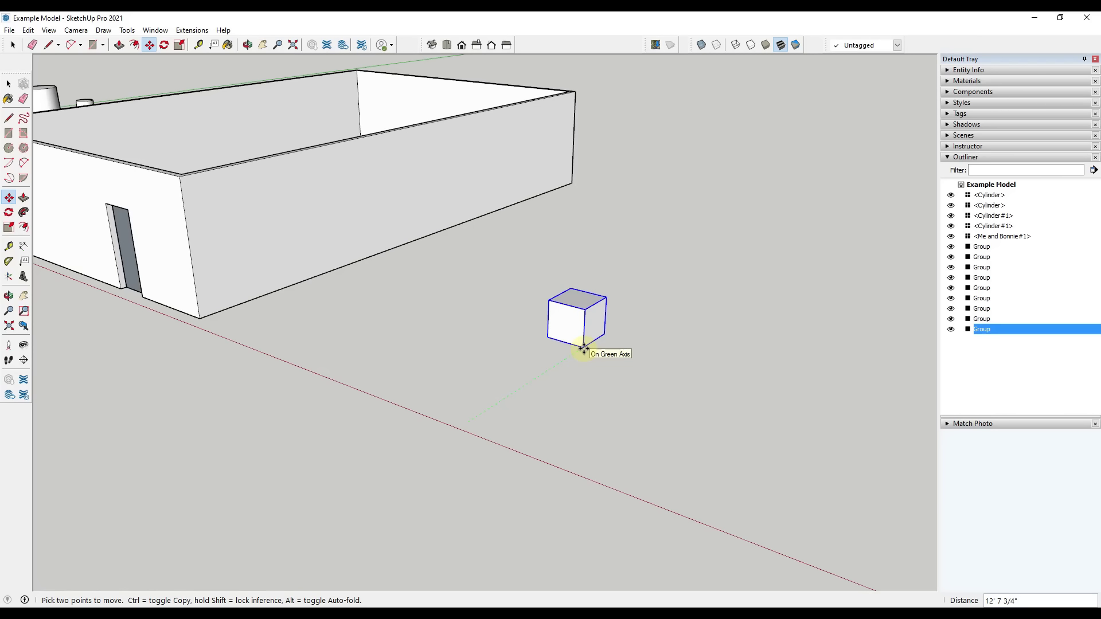
left_click(583, 348)
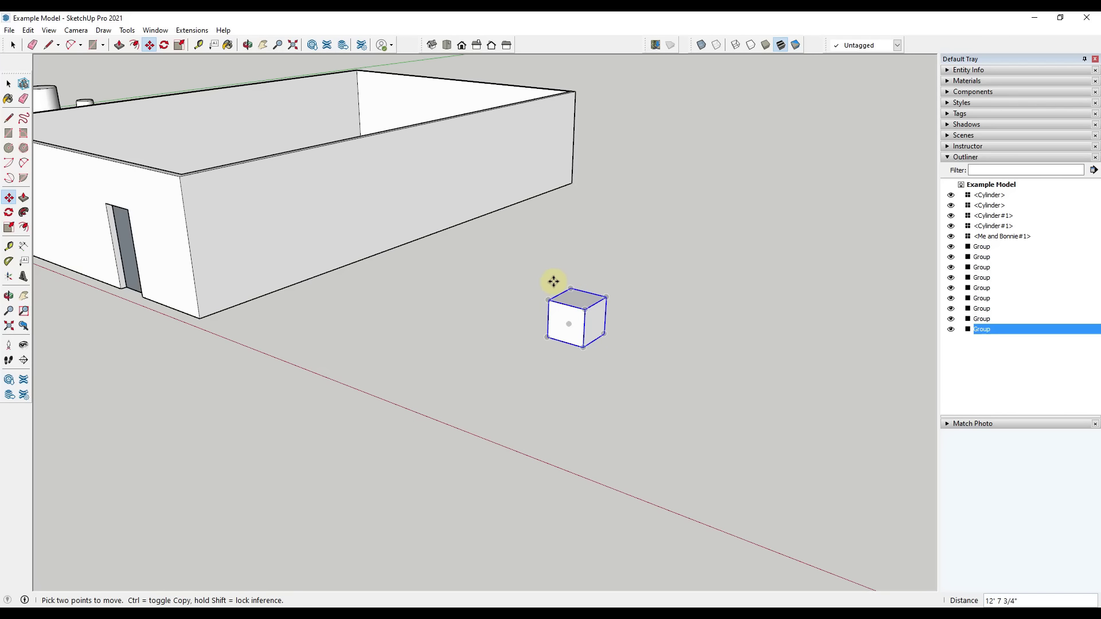
Move the cube group freely across the ground three more times, holding it by its bottom front corner
left_click(583, 347)
left_click(697, 381)
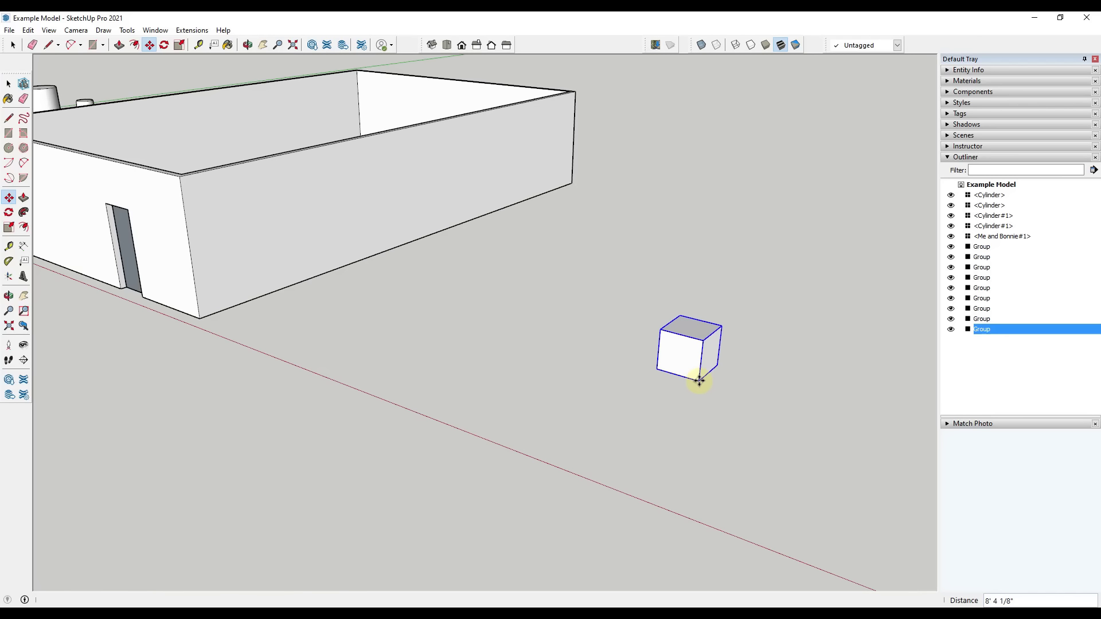
left_click(696, 381)
left_click(639, 429)
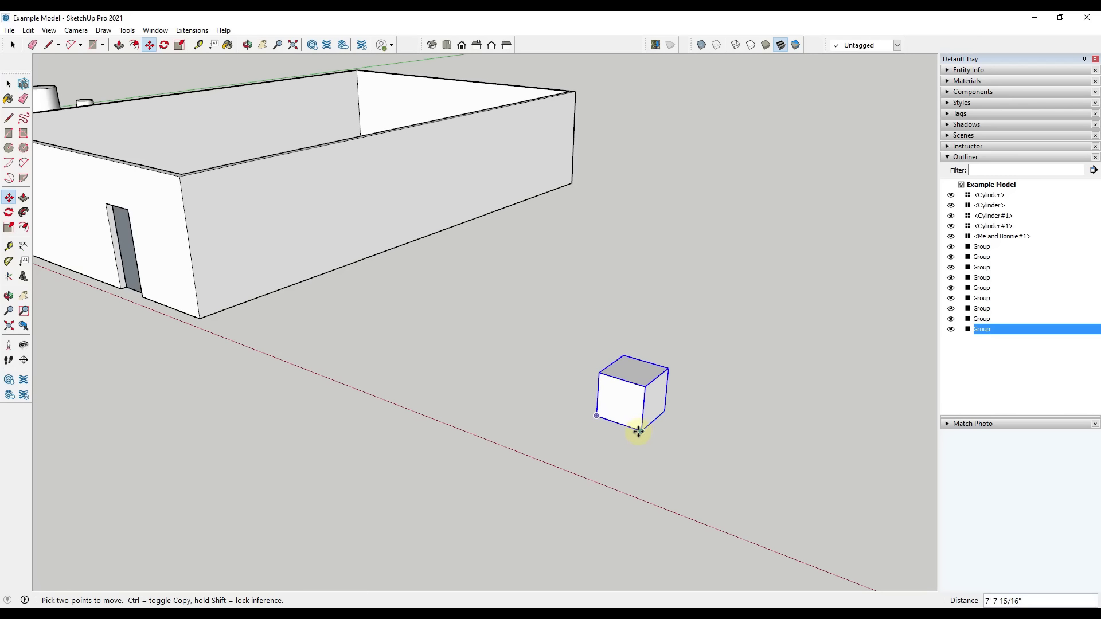
left_click(639, 429)
left_click(757, 478)
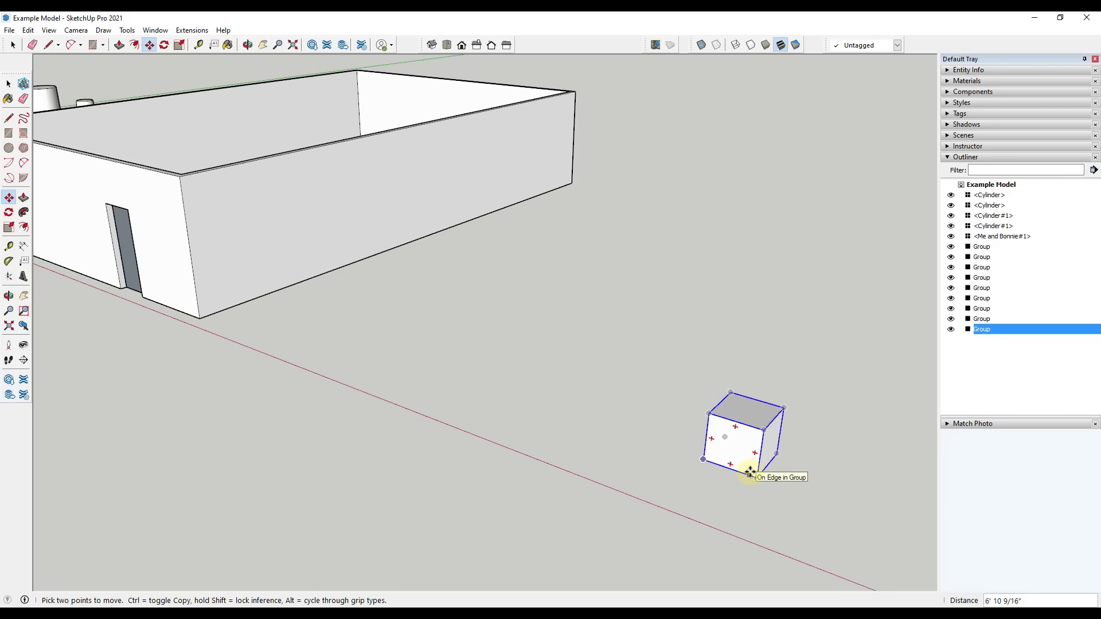
Undo the free moves of the cube group
key("ctrl+z")
key("ctrl+z")
key("ctrl+z")
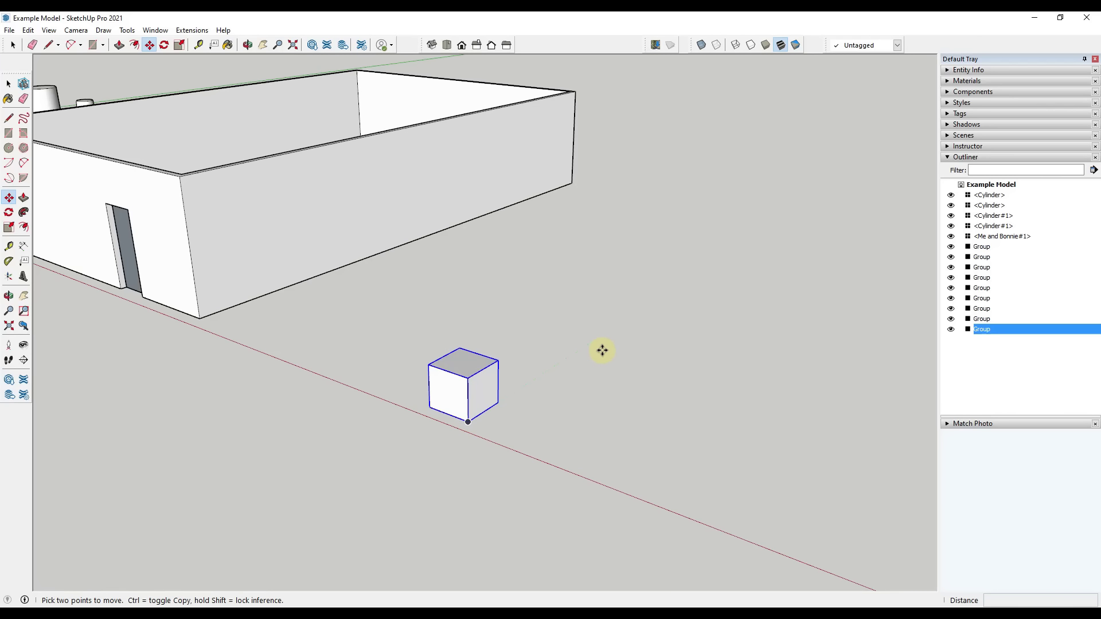
Move the cube group exactly 5' along the green axis from its bottom front corner
key("space")
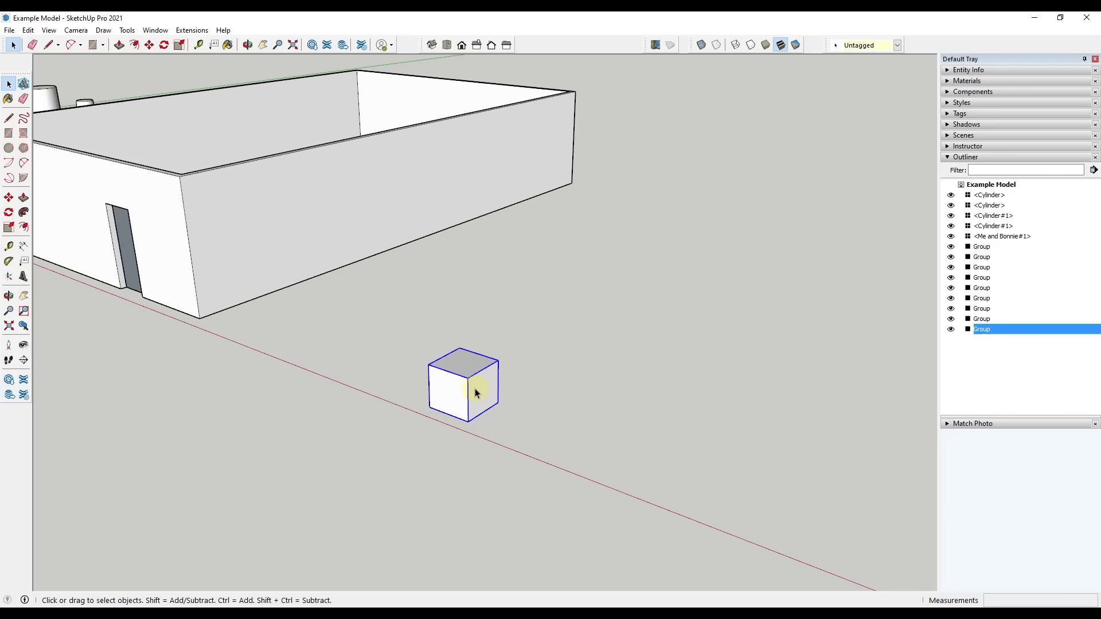
key("m")
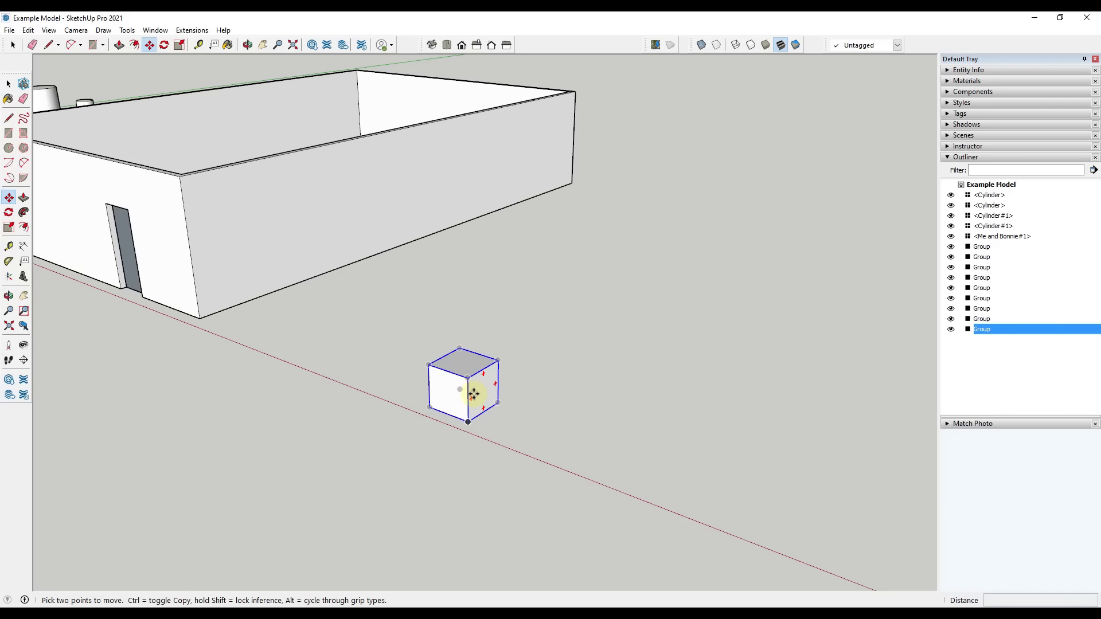
left_click(468, 423)
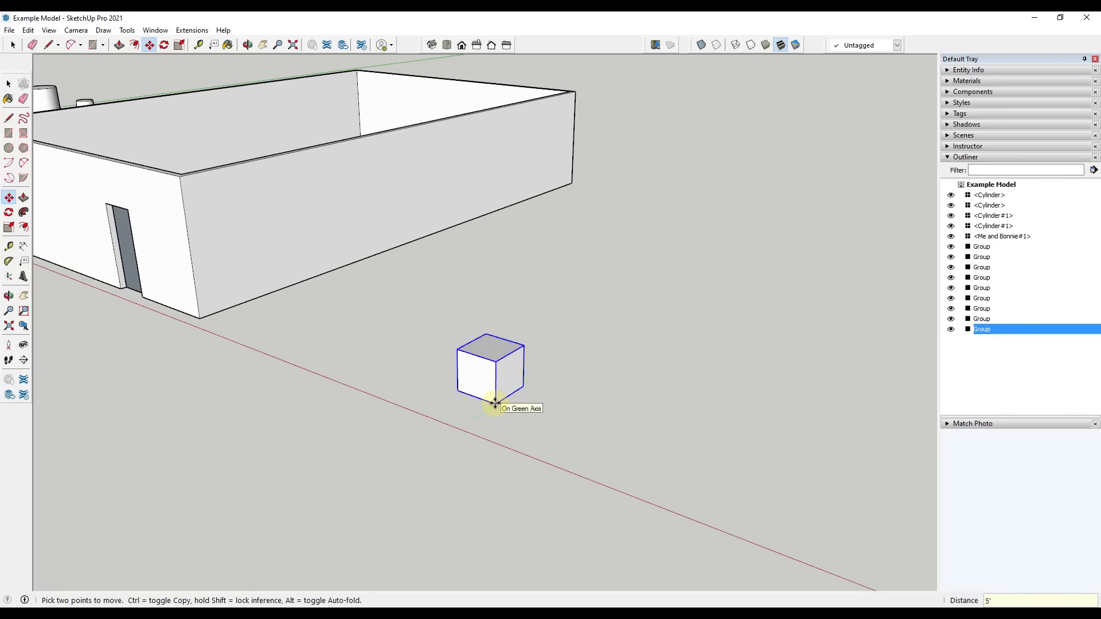
key("Return")
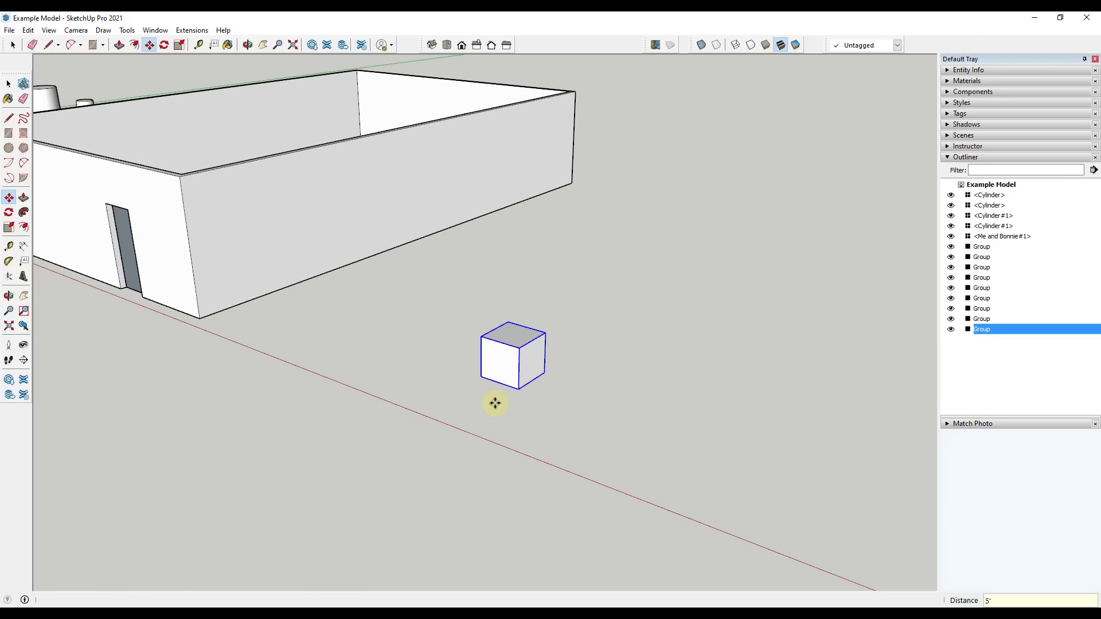
key("space")
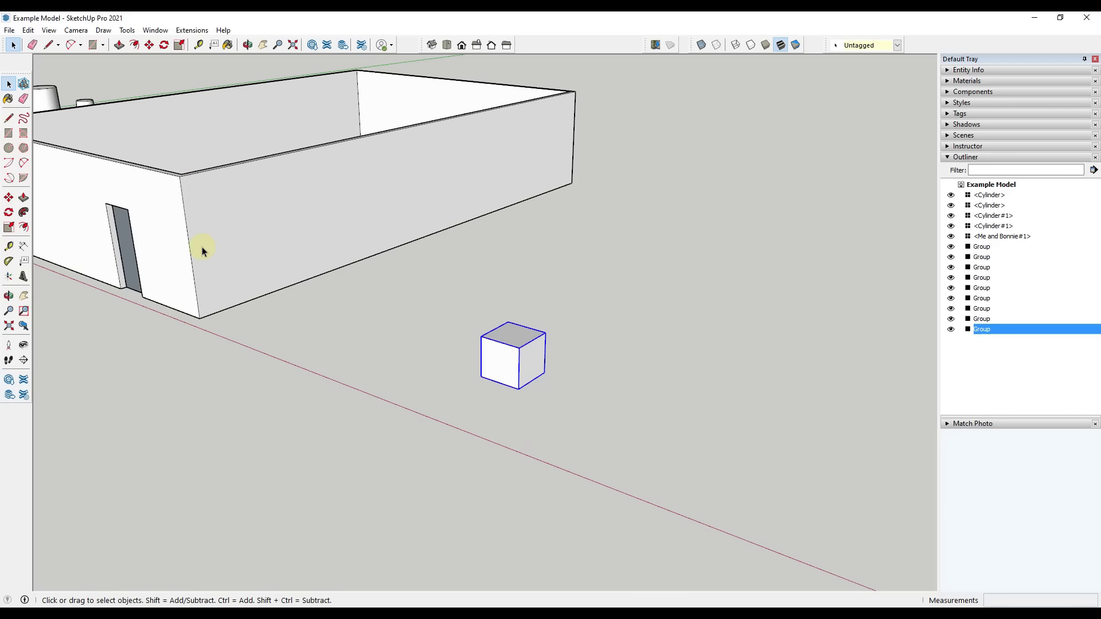
Create a guide line 10' behind the cube's bottom front edge with the Tape Measure
left_click(556, 446)
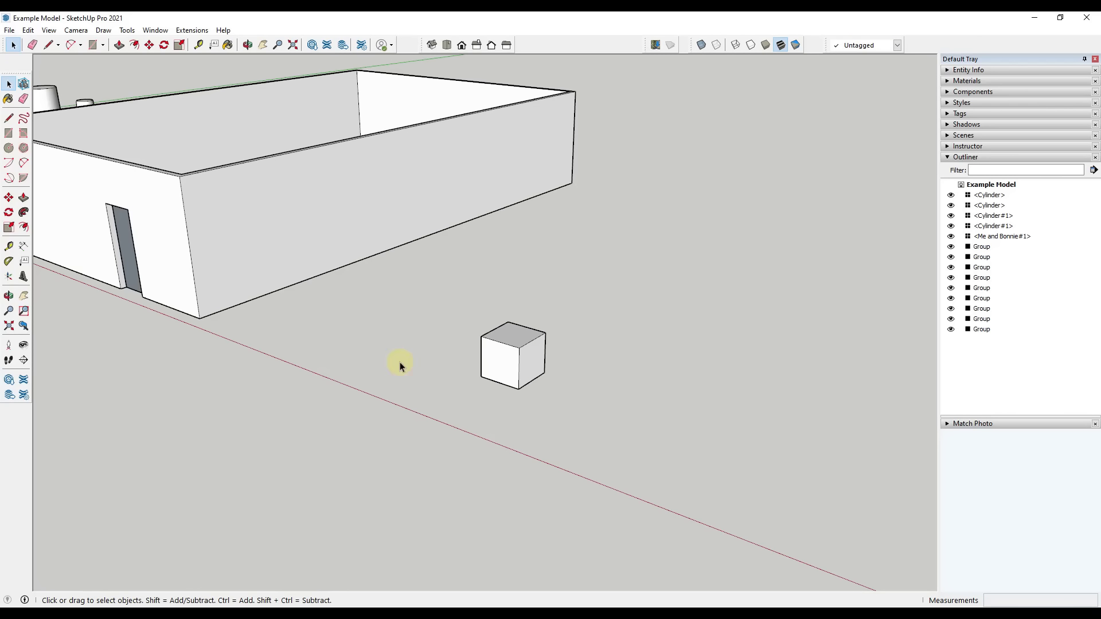
left_click(9, 247)
left_click(500, 383)
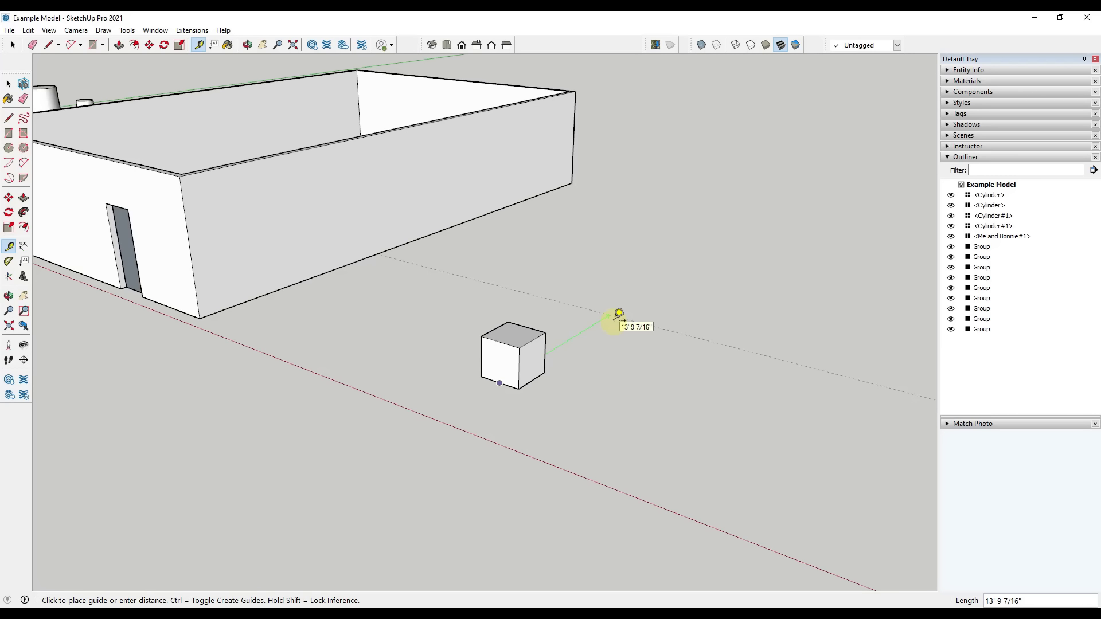
type("10'")
key("Return")
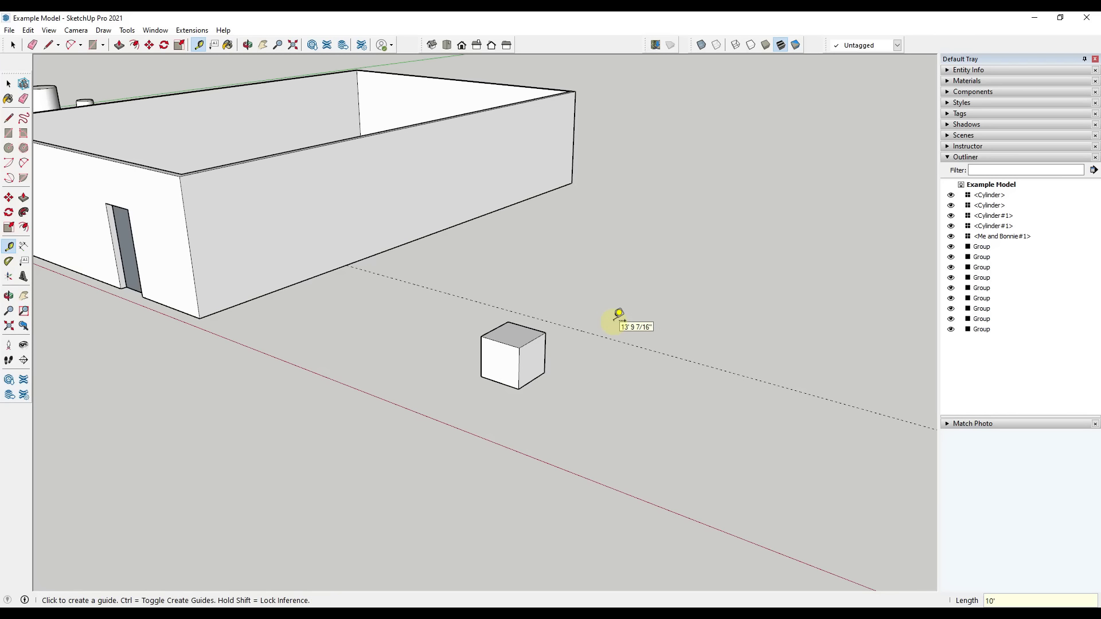
Move the cube group 10' along the green axis so its bottom front corner sits on the guide line
key("space")
left_click(501, 352)
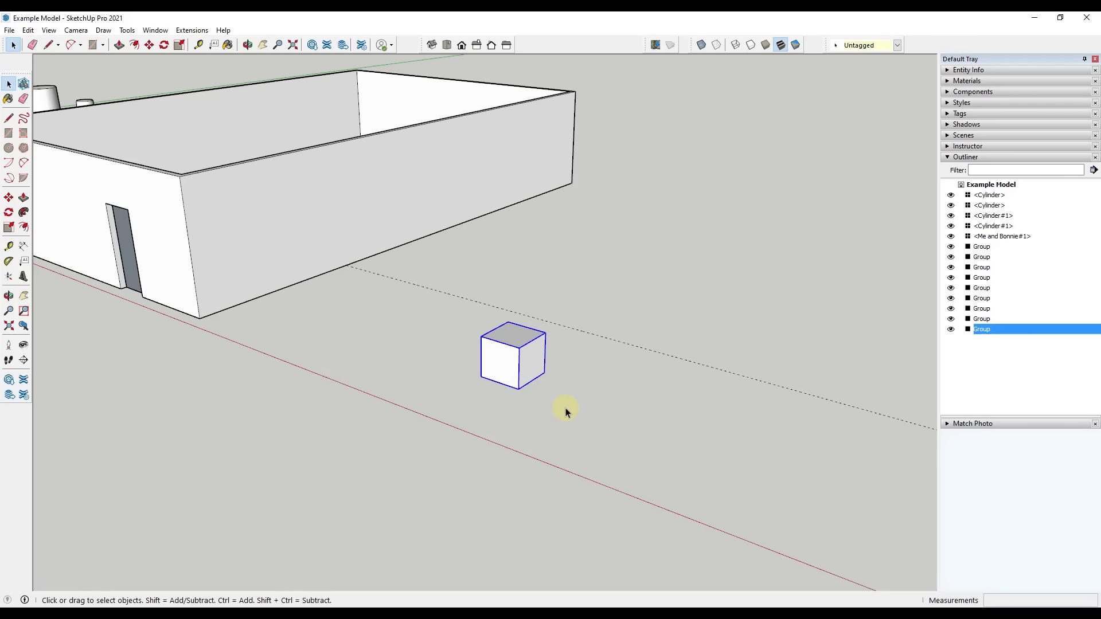
left_click(564, 411)
left_click(509, 366)
key("m")
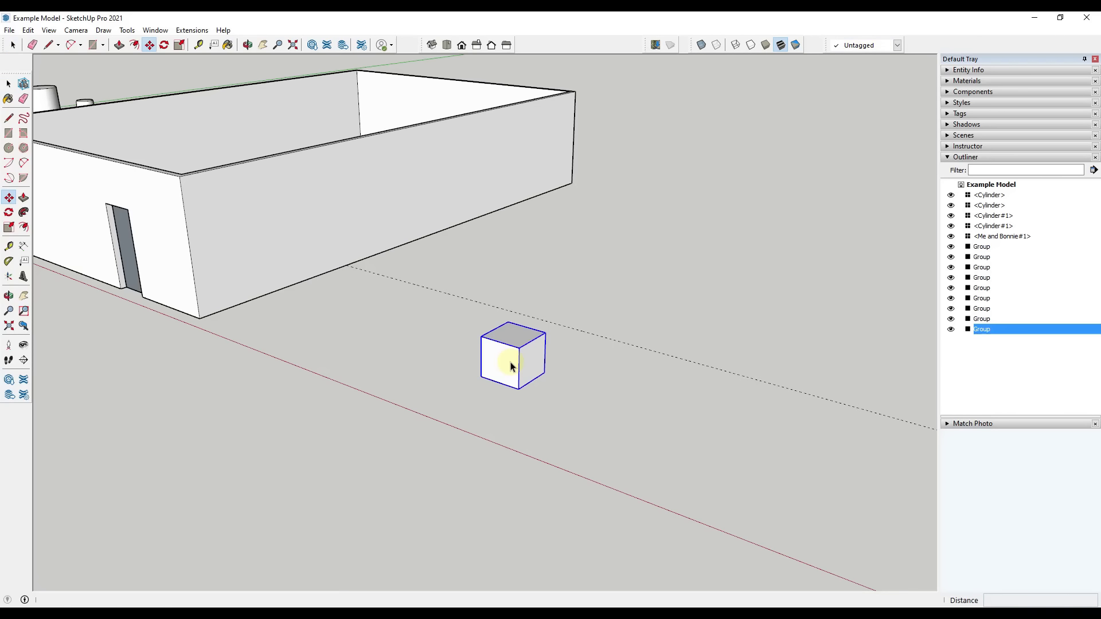
left_click(520, 390)
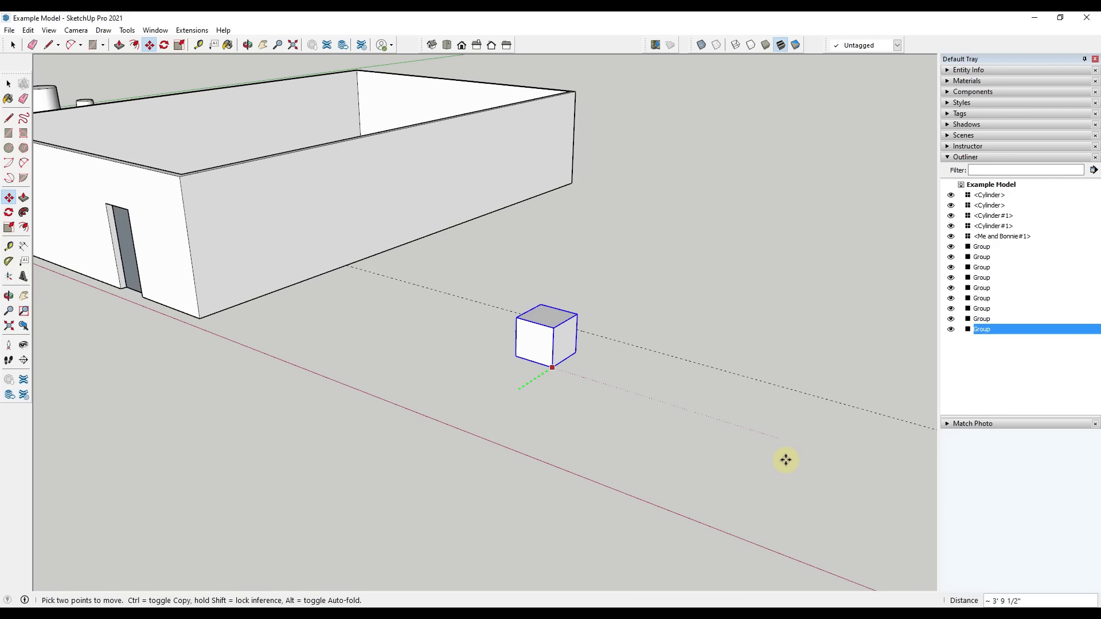
left_click(747, 377)
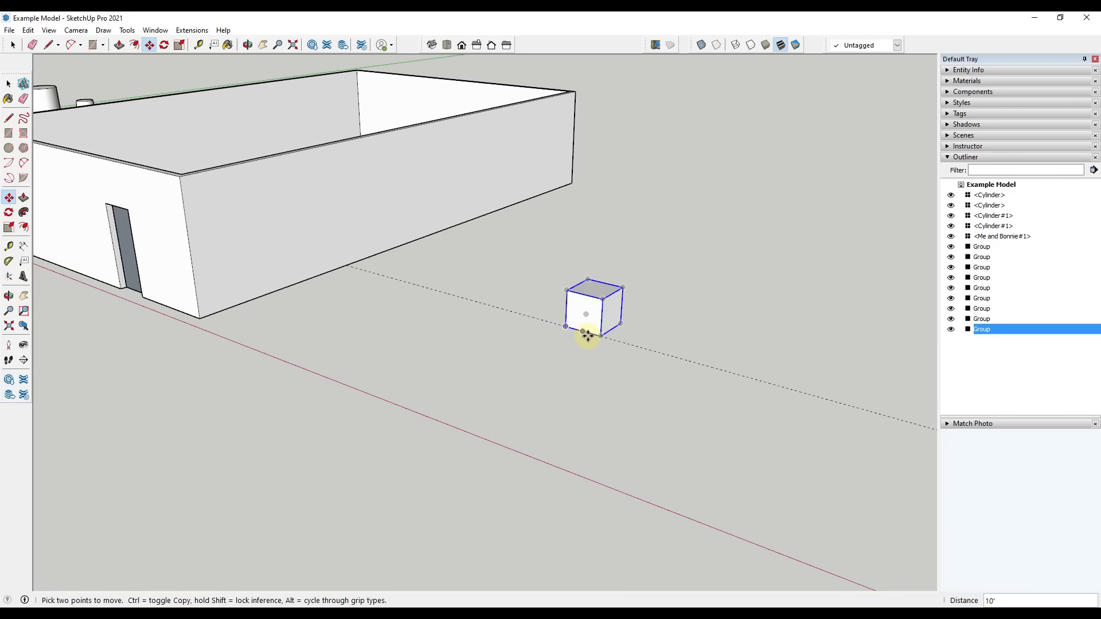
left_click(566, 324)
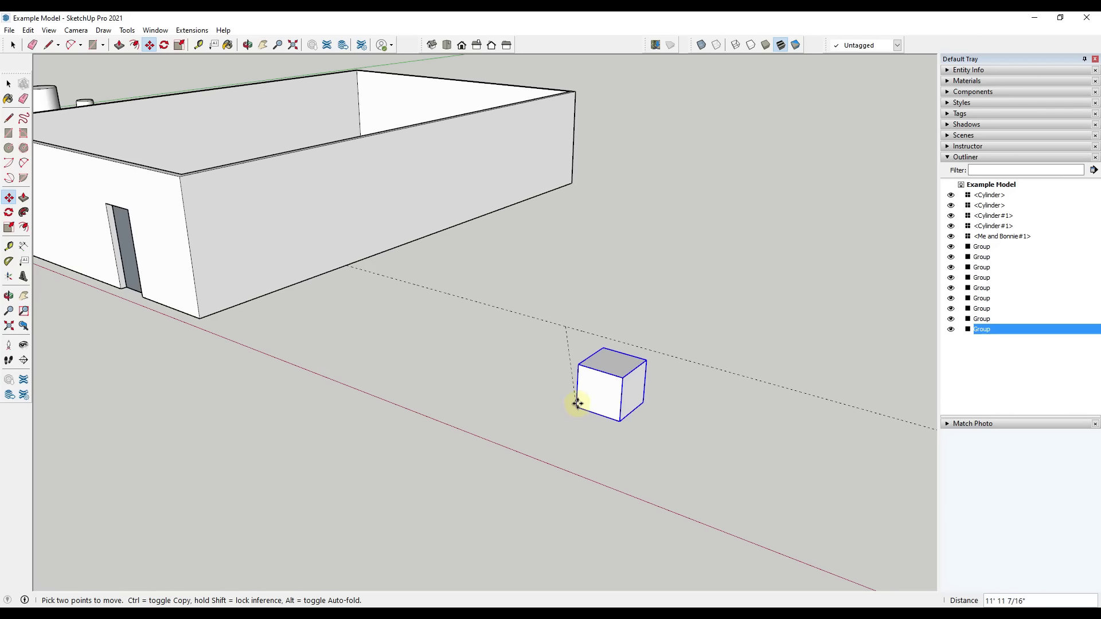
left_click(550, 361)
key("space")
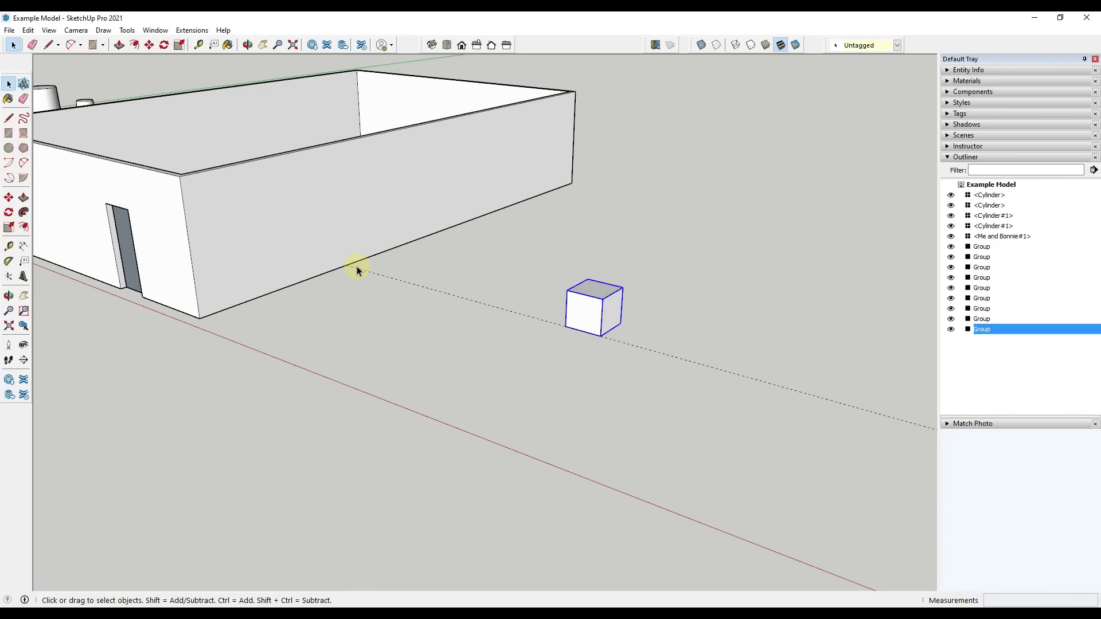
Move the cube group by the distance from the guide's intersection with the wall base to the building's bottom front corner
key("m")
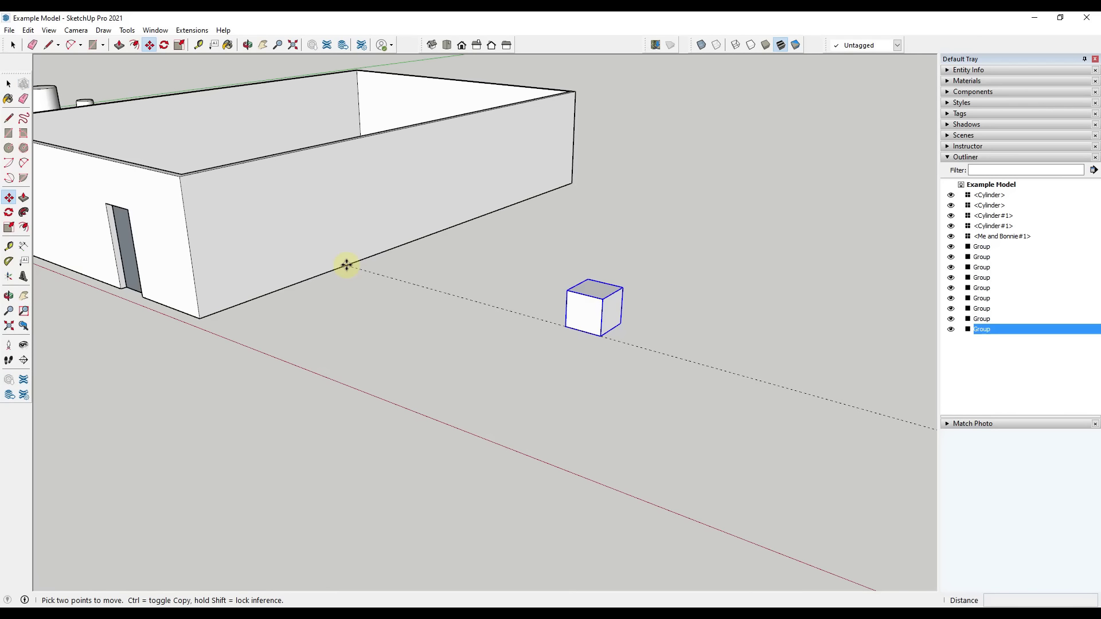
left_click(344, 263)
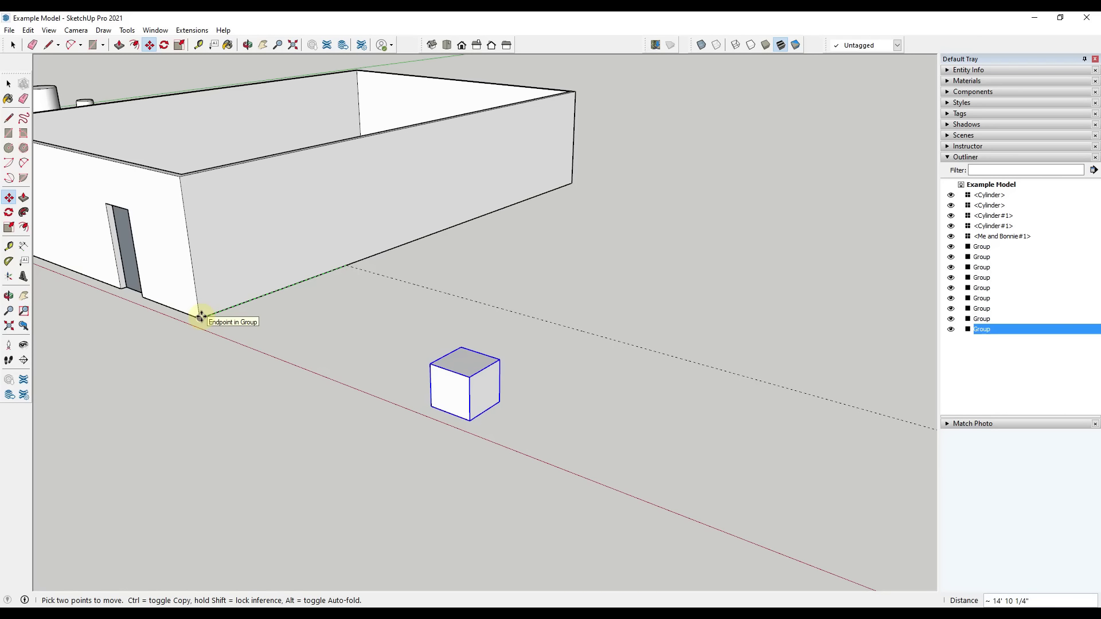
key("space")
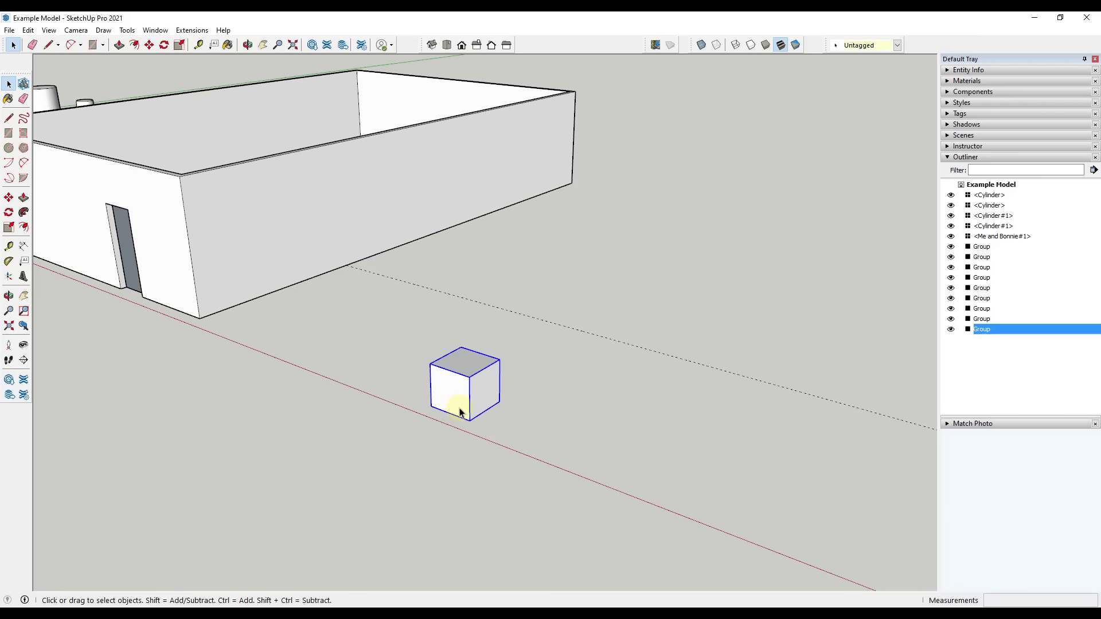
Rotate the cube group 45 degrees about its vertical axis using the Move tool's rotation grip on the top face
scroll(486, 453, "up", 1)
scroll(408, 373, "up", 2)
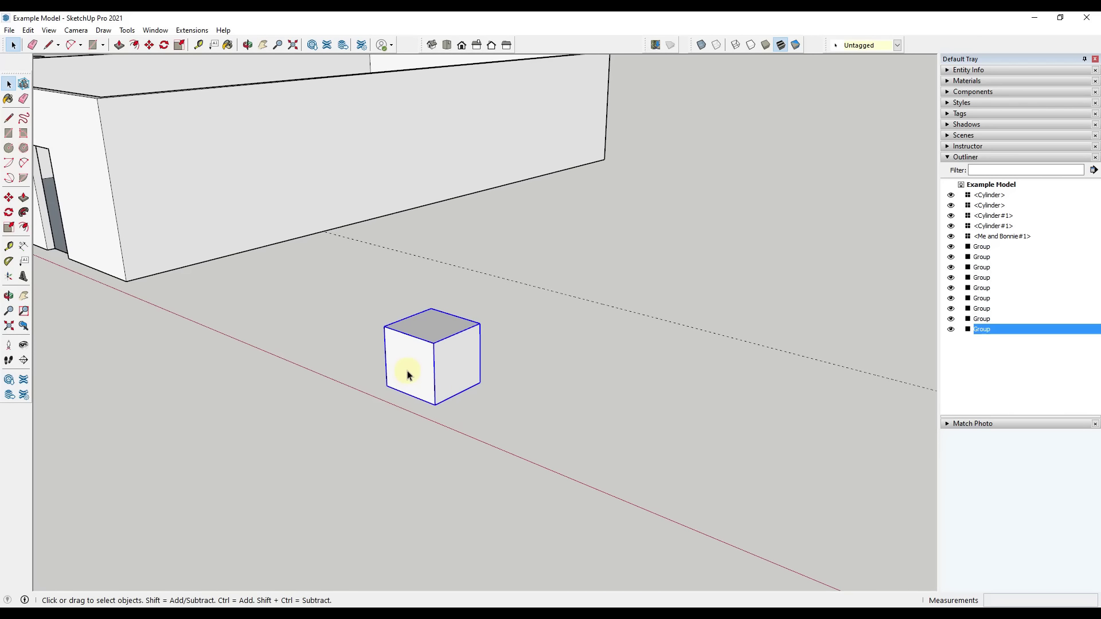
key("m")
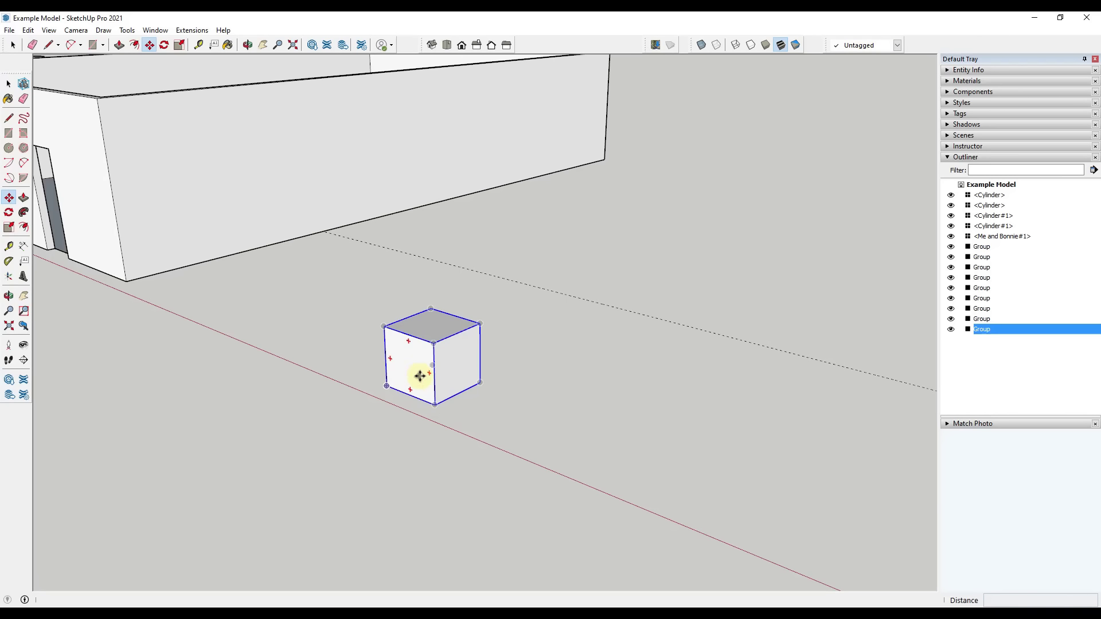
left_click(451, 318)
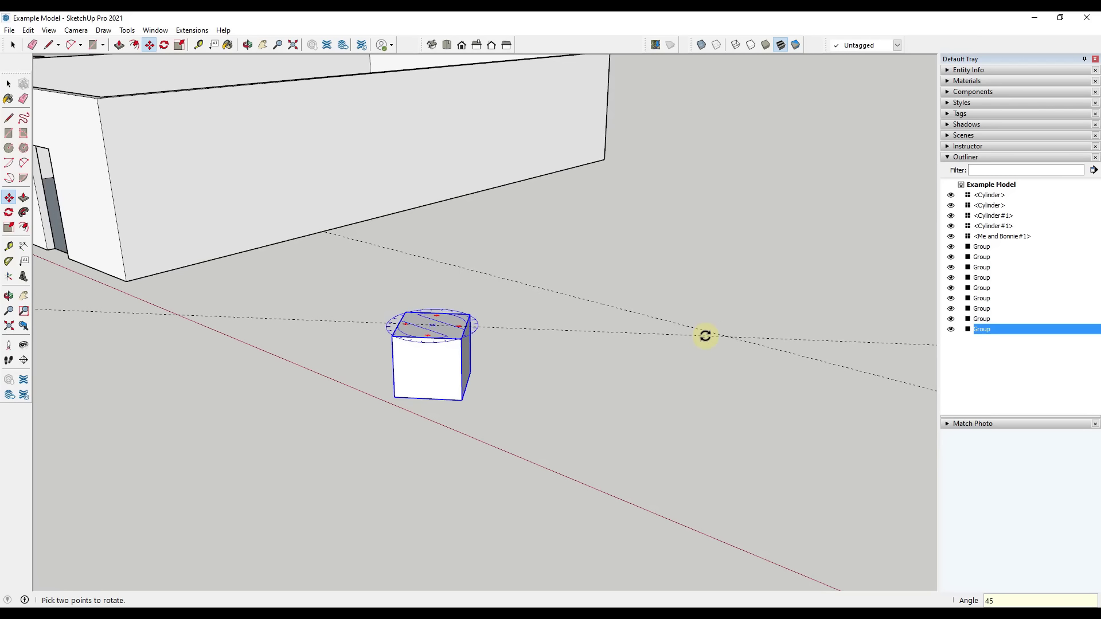
key("Return")
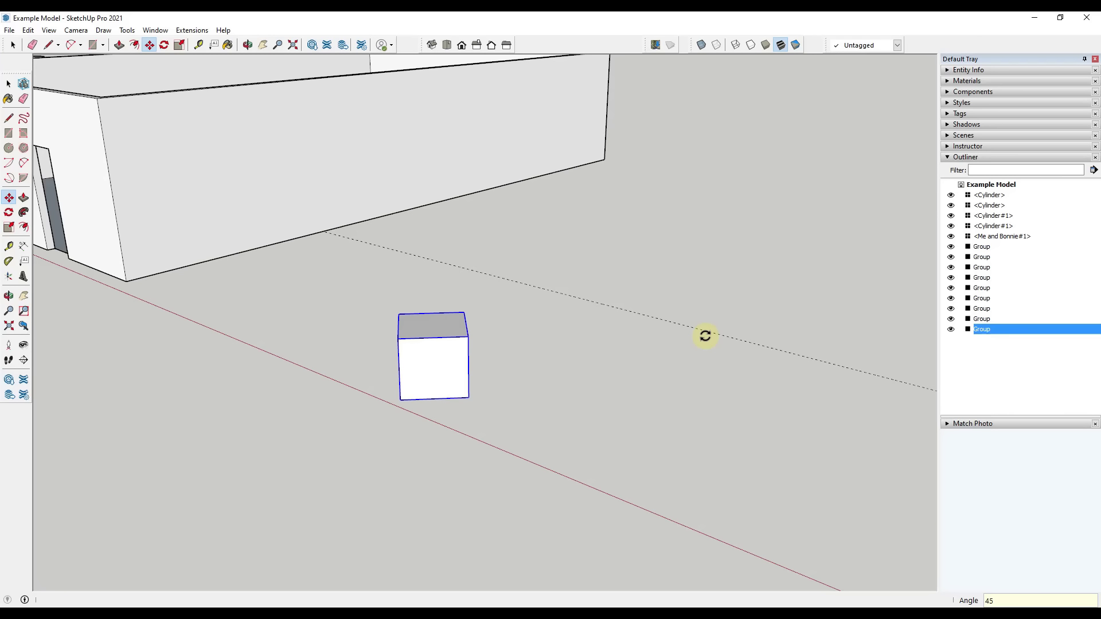
Rotate the cube group 45 degrees in the plane of its front face with the Move tool's rotation grip
middle_click_drag(549, 388, 450, 386)
key("q")
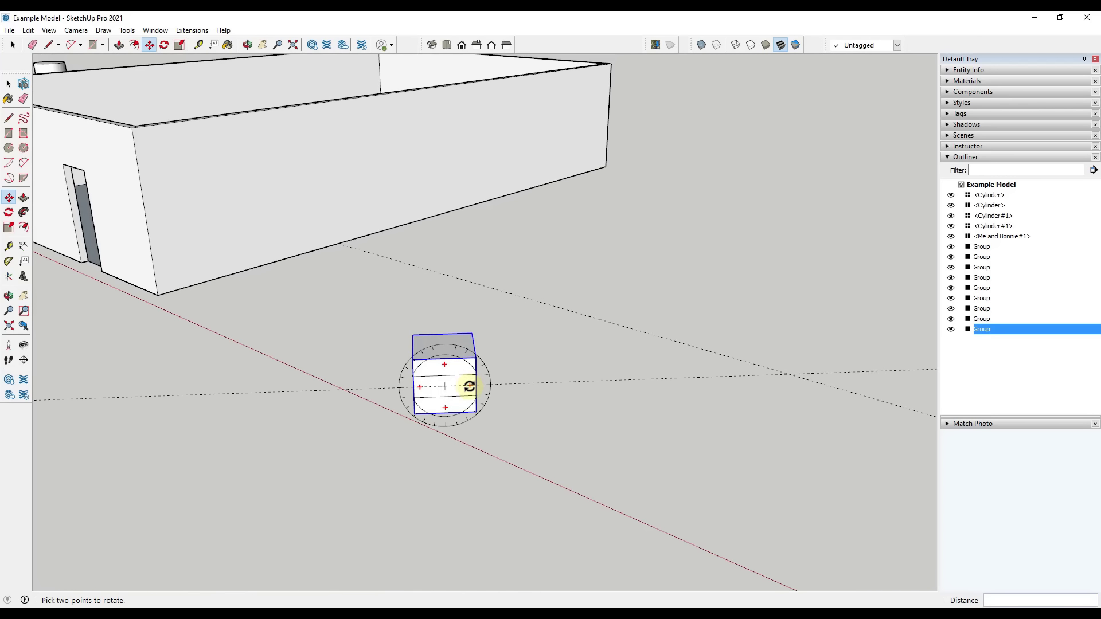
left_click(471, 384)
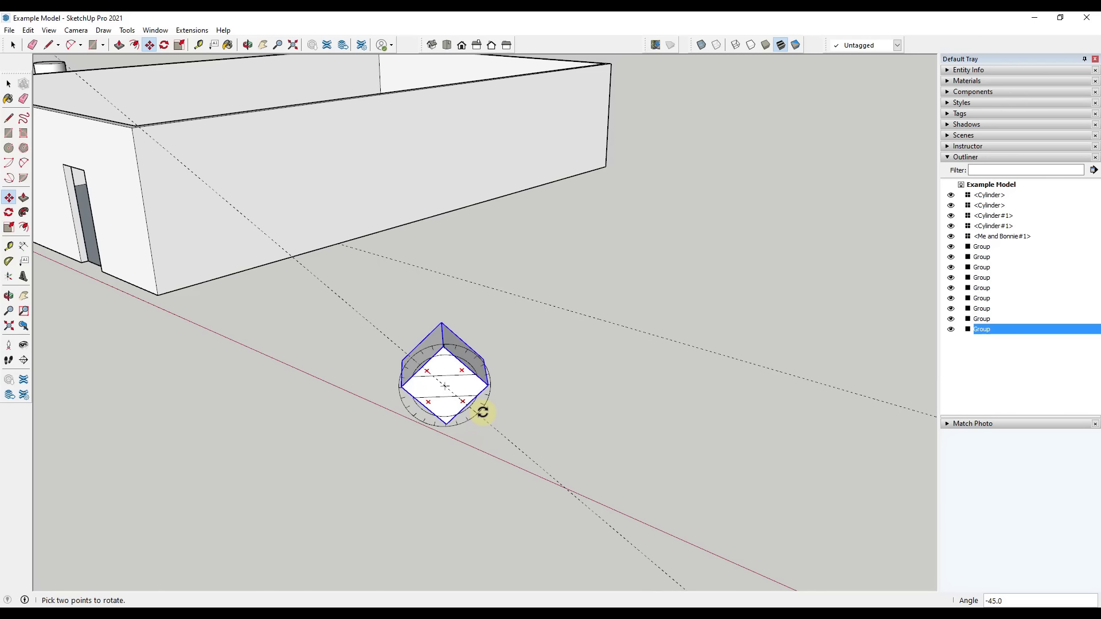
left_click(482, 412)
middle_click_drag(509, 411, 536, 435)
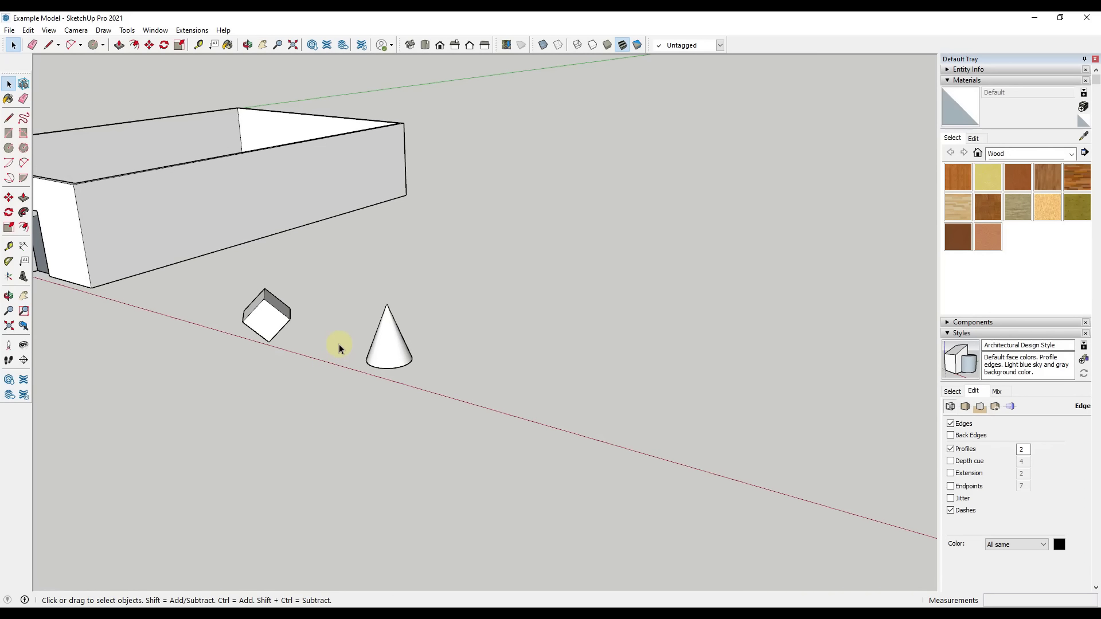
Copy the cone, paste the duplicate beside the original, and delete the pasted cone
left_click(391, 370)
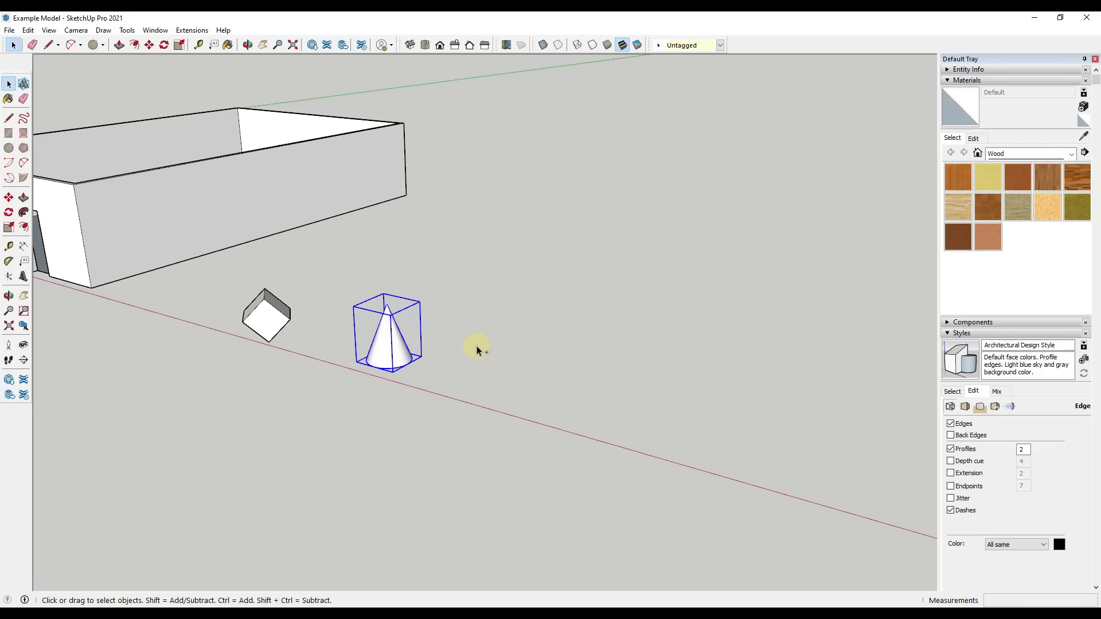
key("ctrl+v")
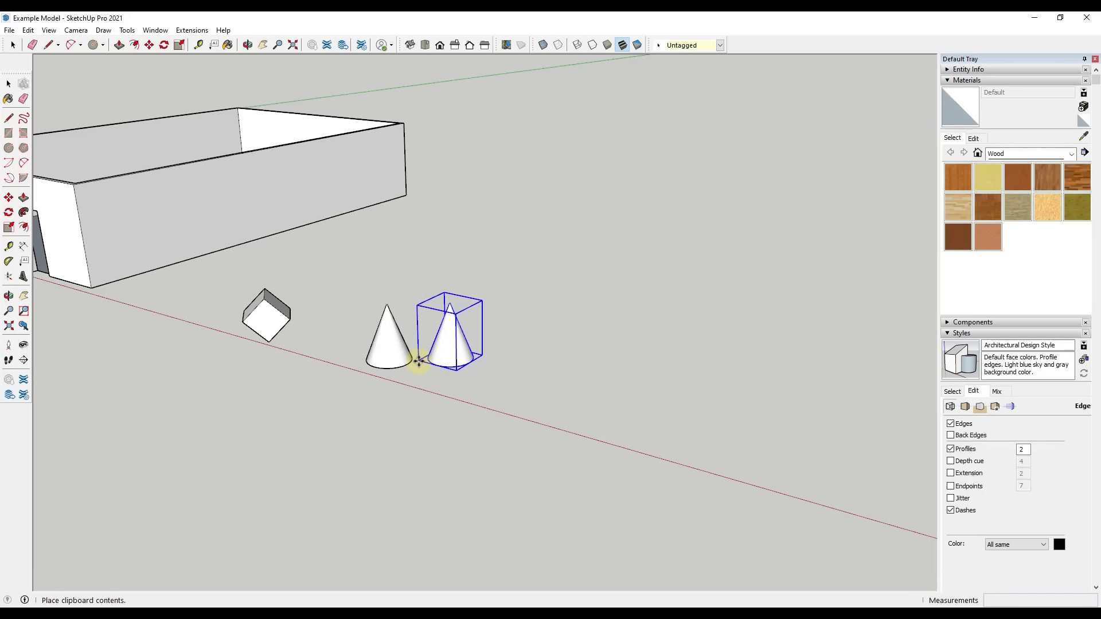
left_click(454, 387)
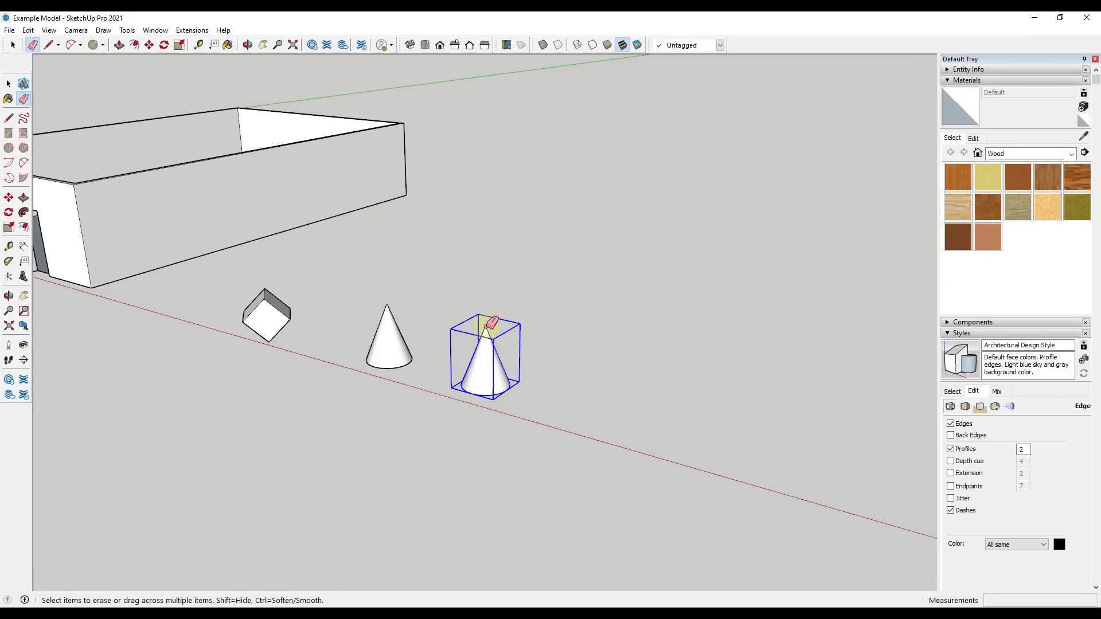
key("Delete")
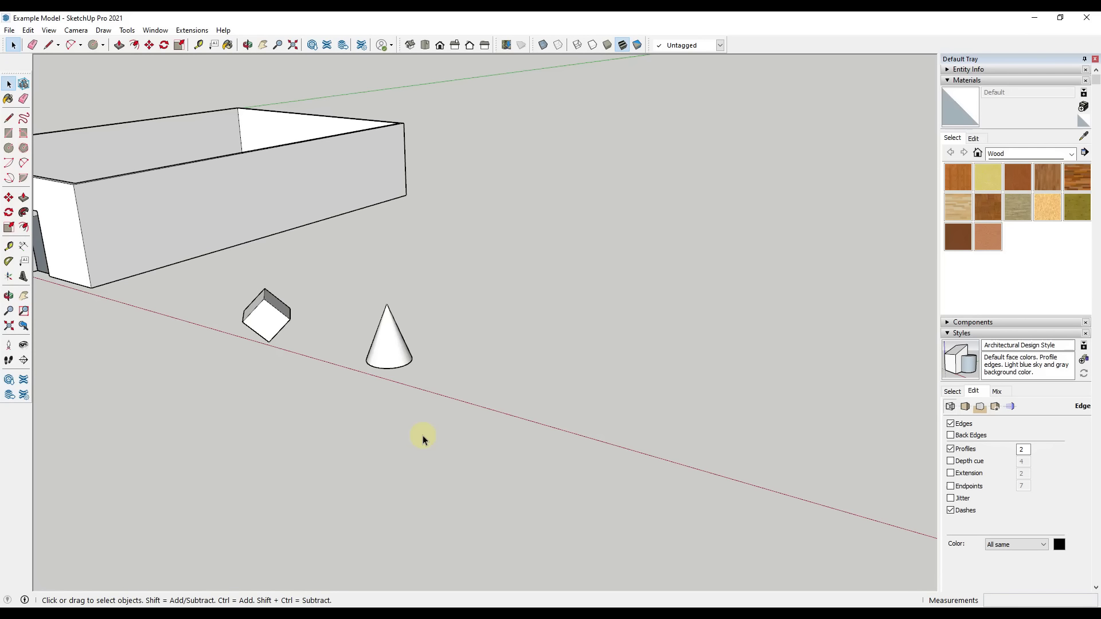
Paste a copy of the cone on the open ground in front of the building's end wall
left_click(394, 352)
mouse_move(395, 352)
middle_mouse_down()
mouse_move(476, 370)
mouse_move(376, 347)
middle_mouse_up()
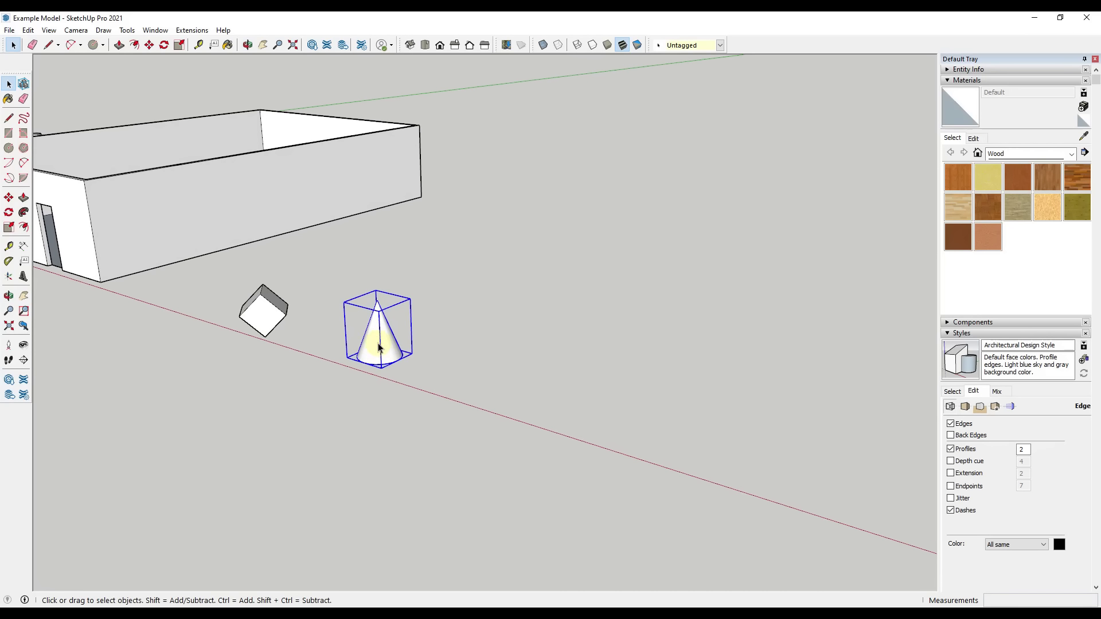
scroll(379, 338, "up", 2)
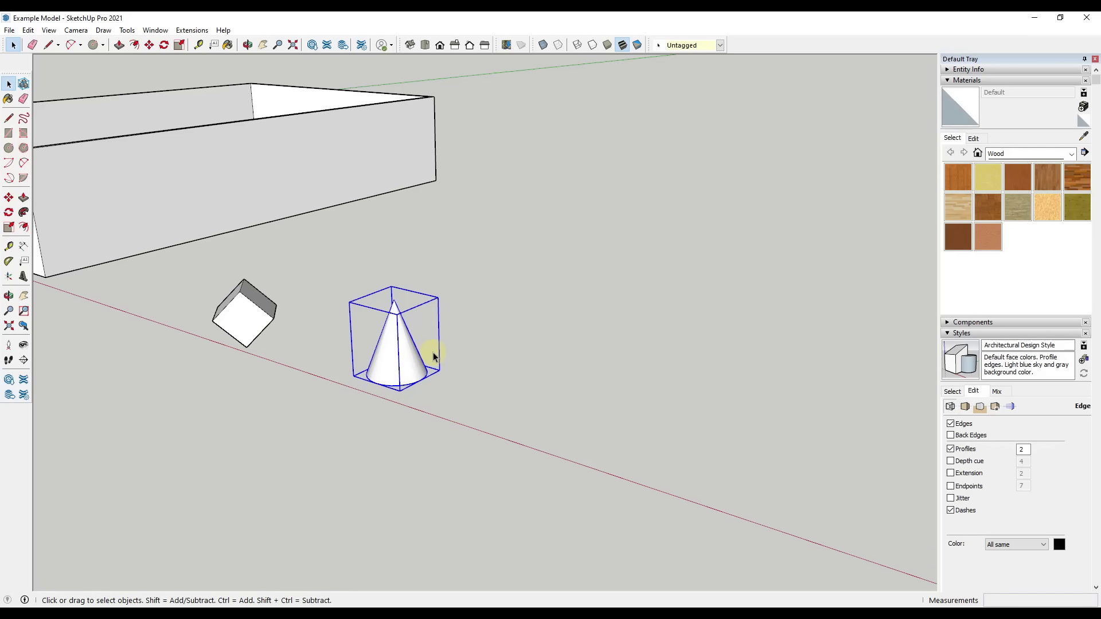
scroll(1009, 290, "down", 5)
middle_click_drag(321, 355, 324, 393)
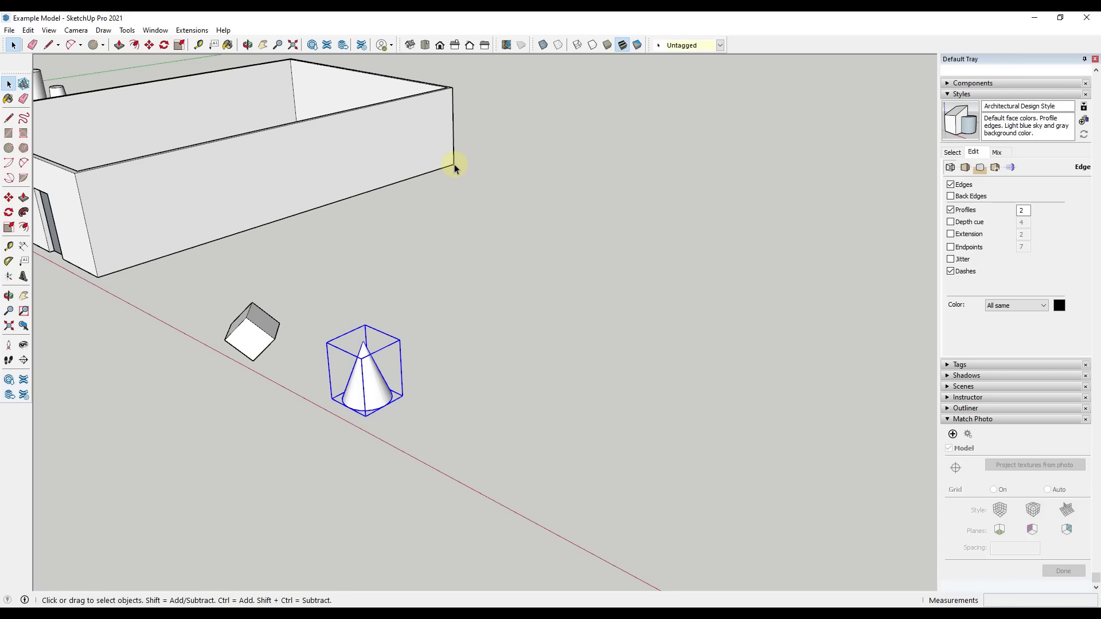
middle_click_drag(476, 173, 201, 284)
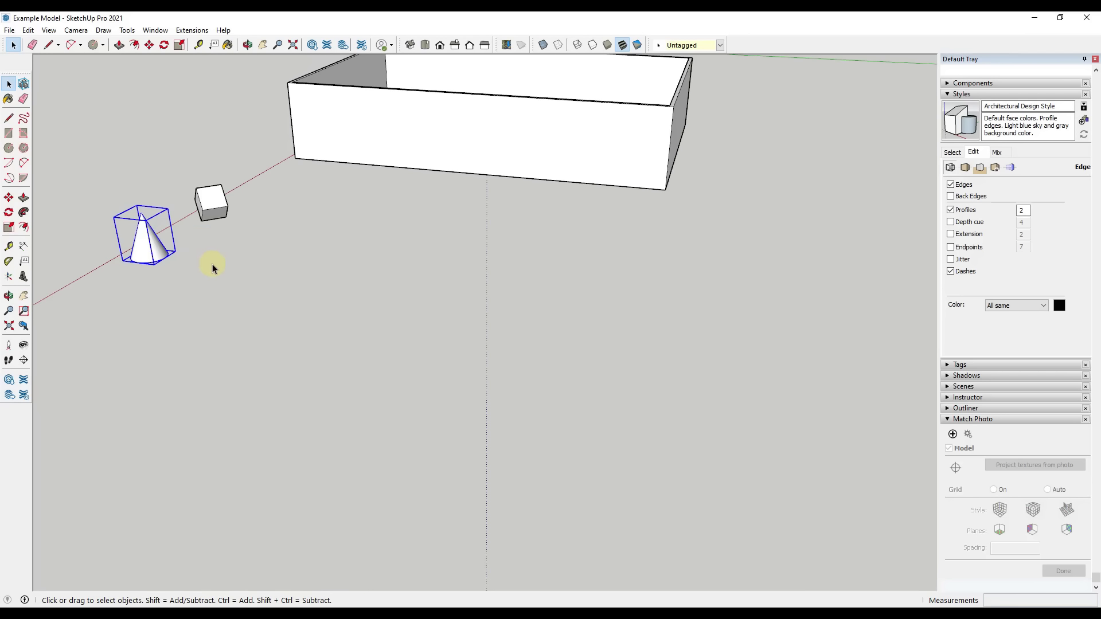
key("ctrl+v")
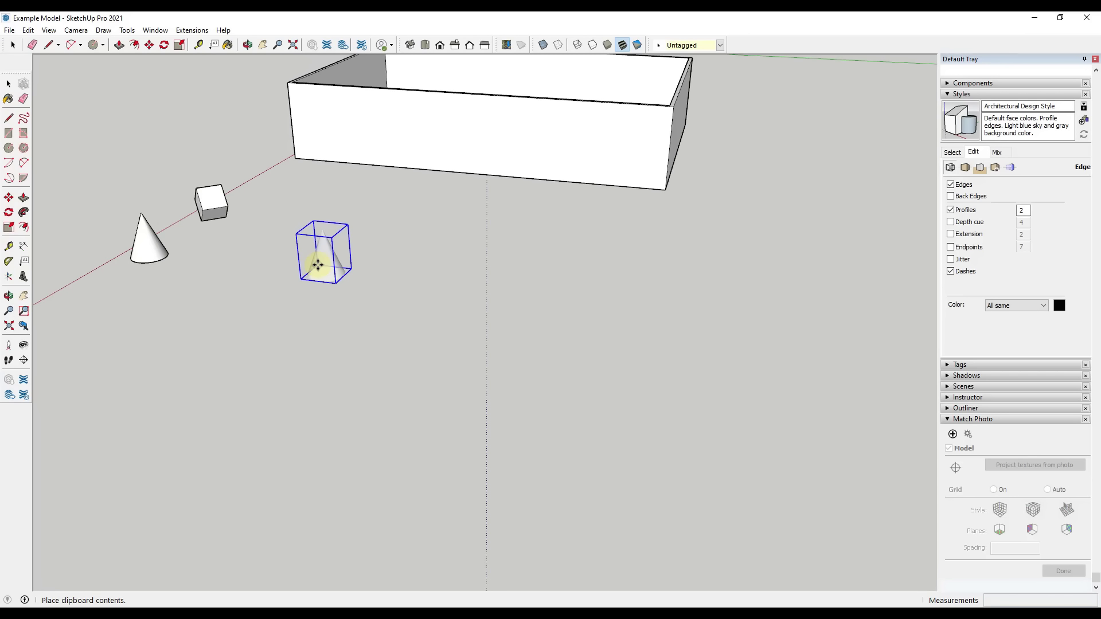
left_click(318, 265)
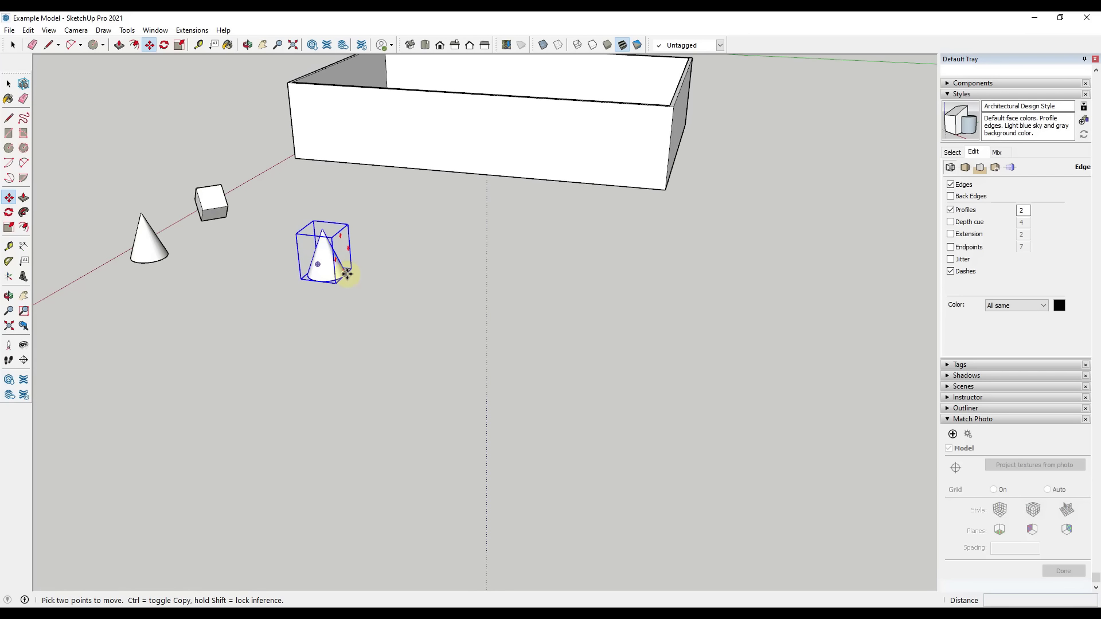
Move the pasted cone about 28' 2" along the green axis, aligning its bounding box corner with the building's far bottom corner
left_click(346, 273)
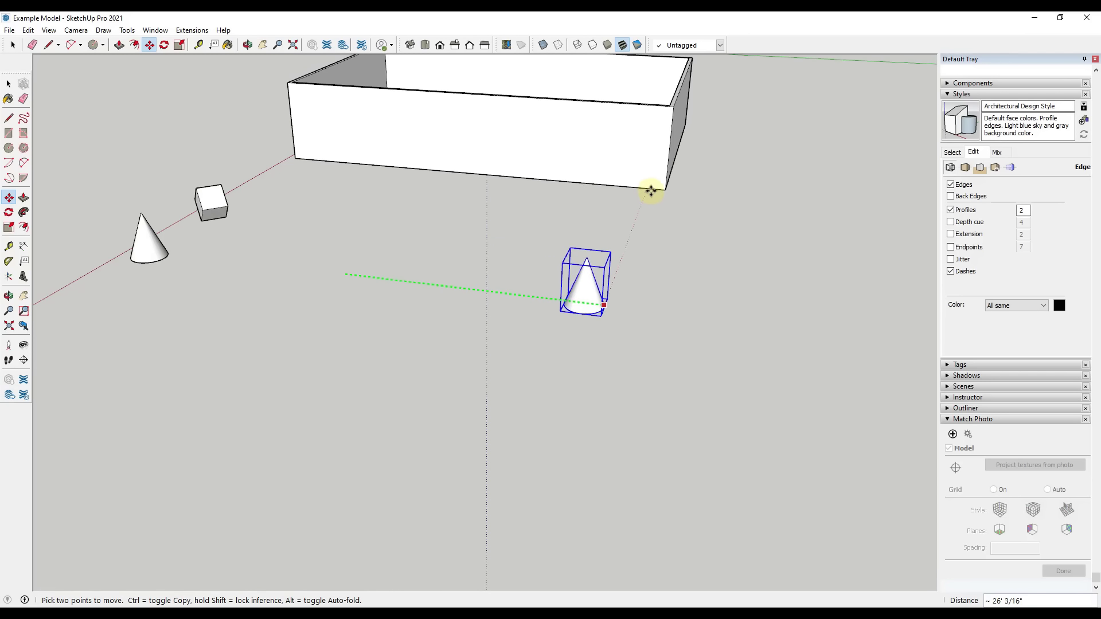
left_click(664, 195)
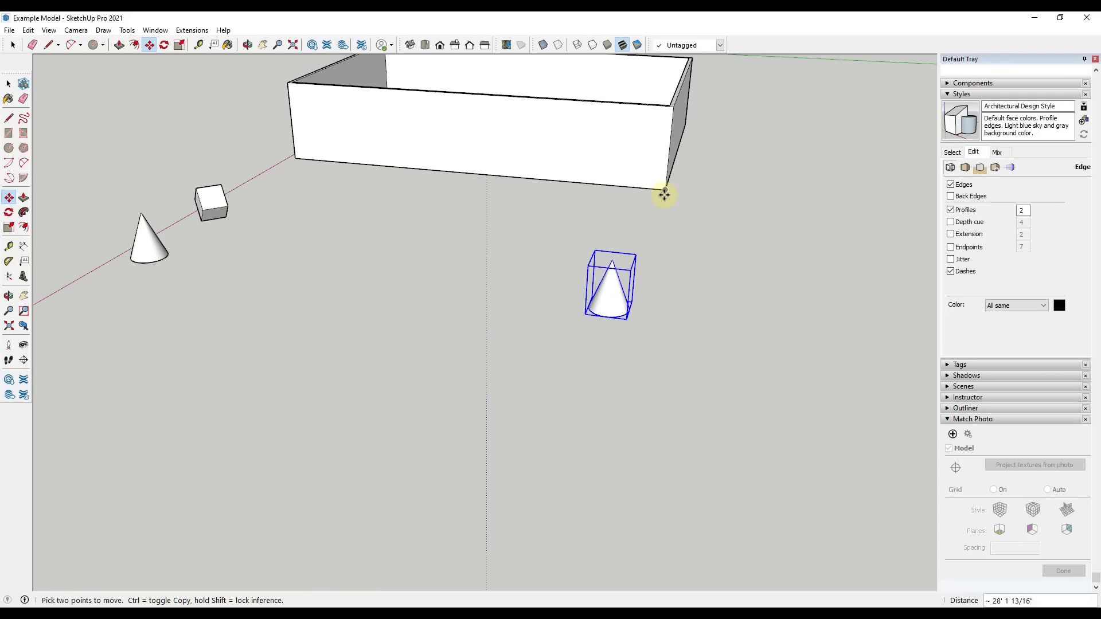
key("space")
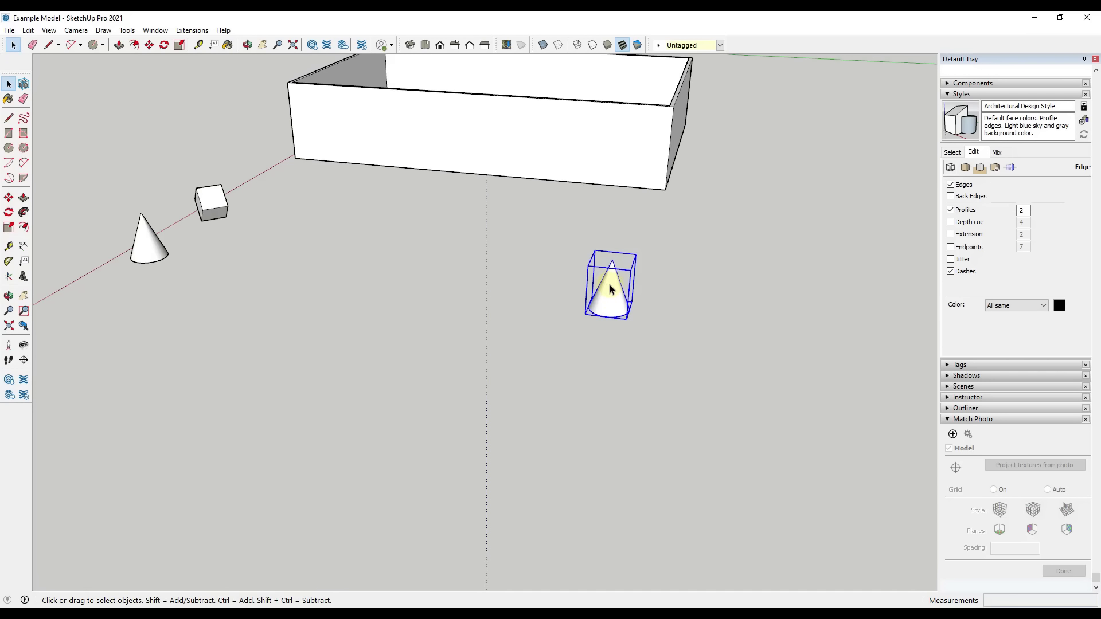
Erase the copied cone near the building's far corner, leaving the original beside the cube
key("e")
left_click(611, 258)
key("space")
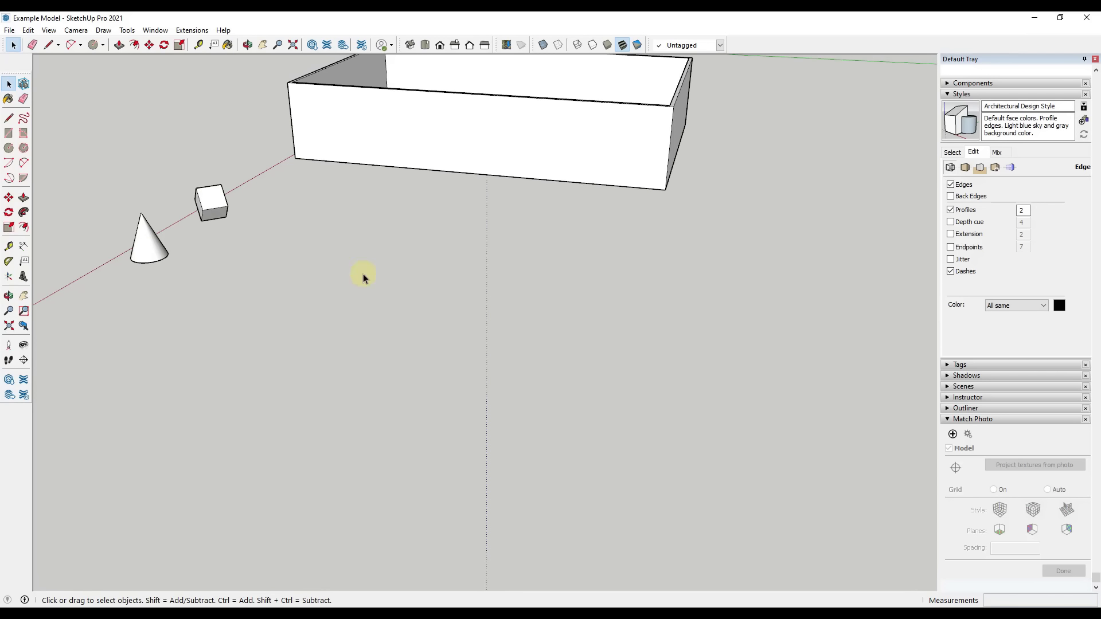
Move the original cone along the green axis, using its bounding box's bottom corner as the base point
left_click(145, 251)
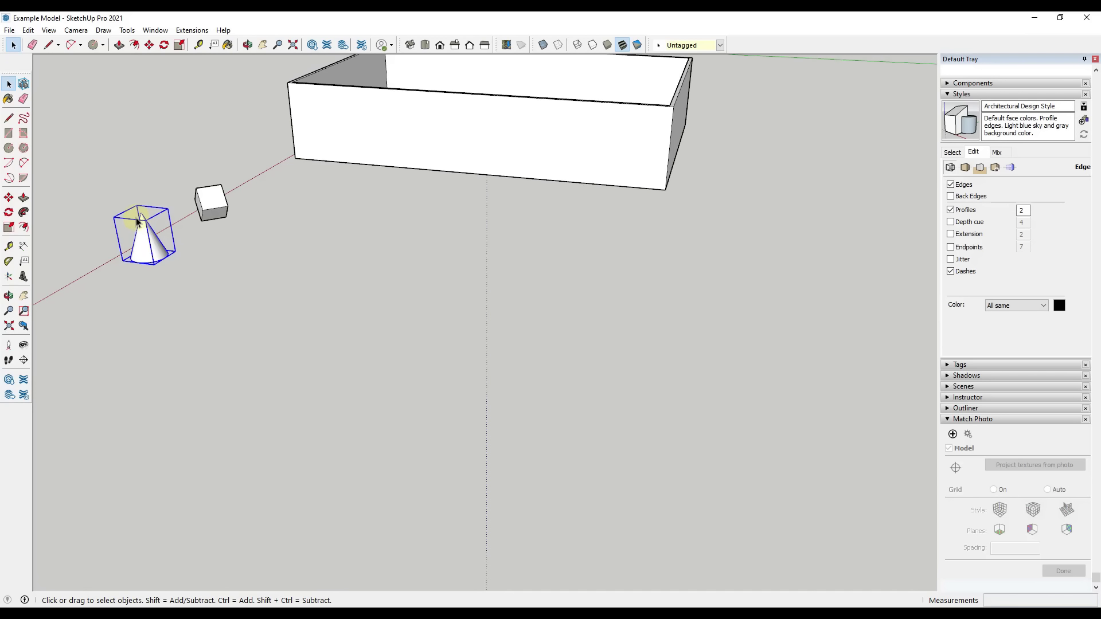
key("m")
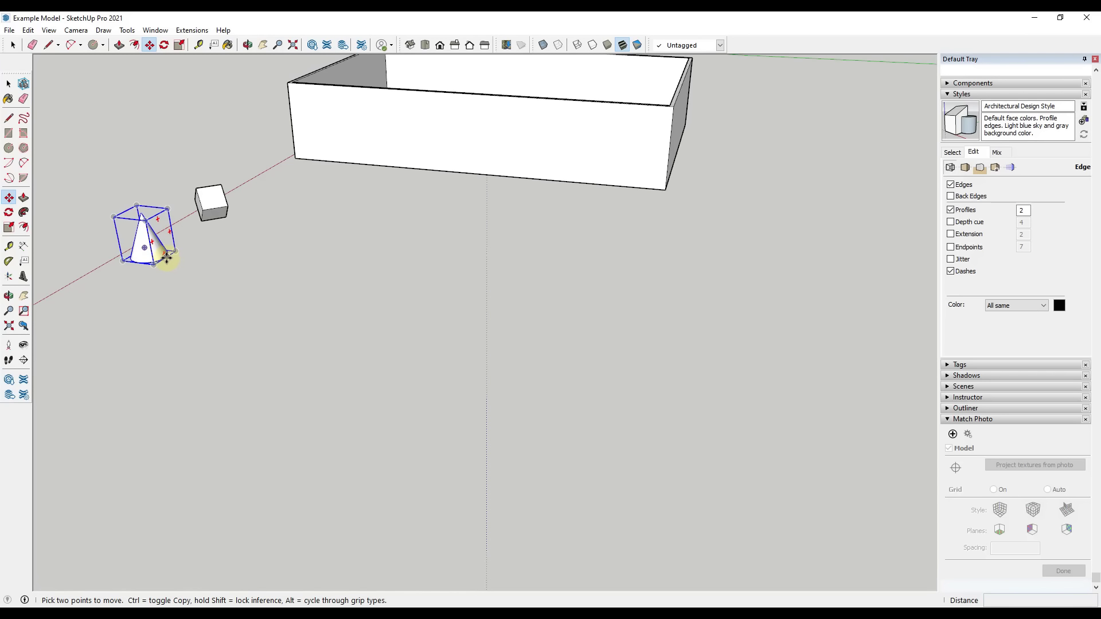
left_click(171, 255)
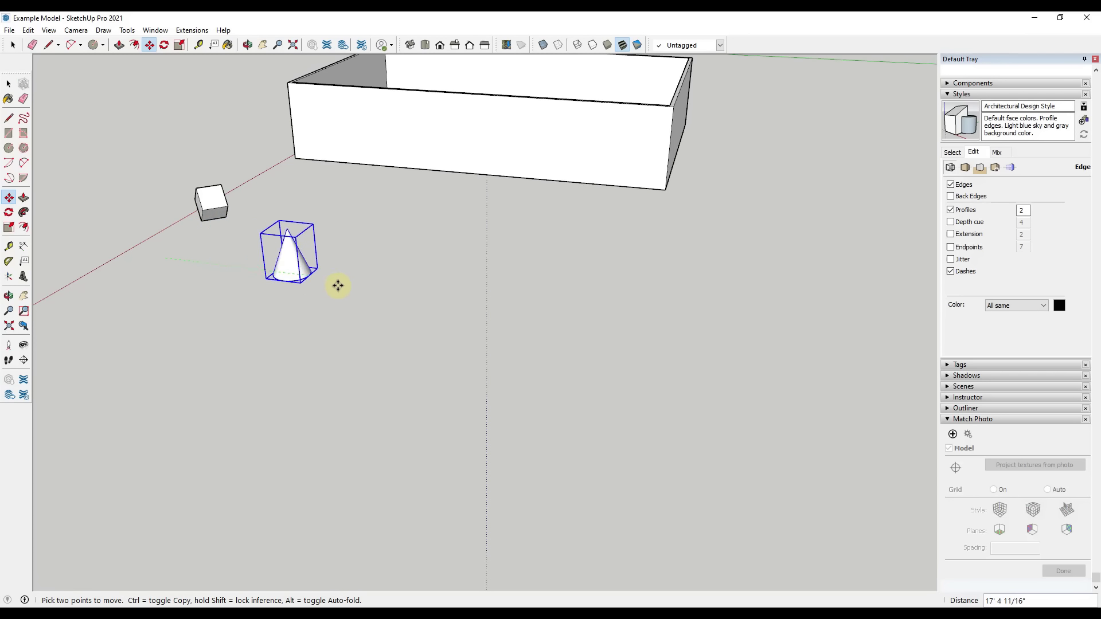
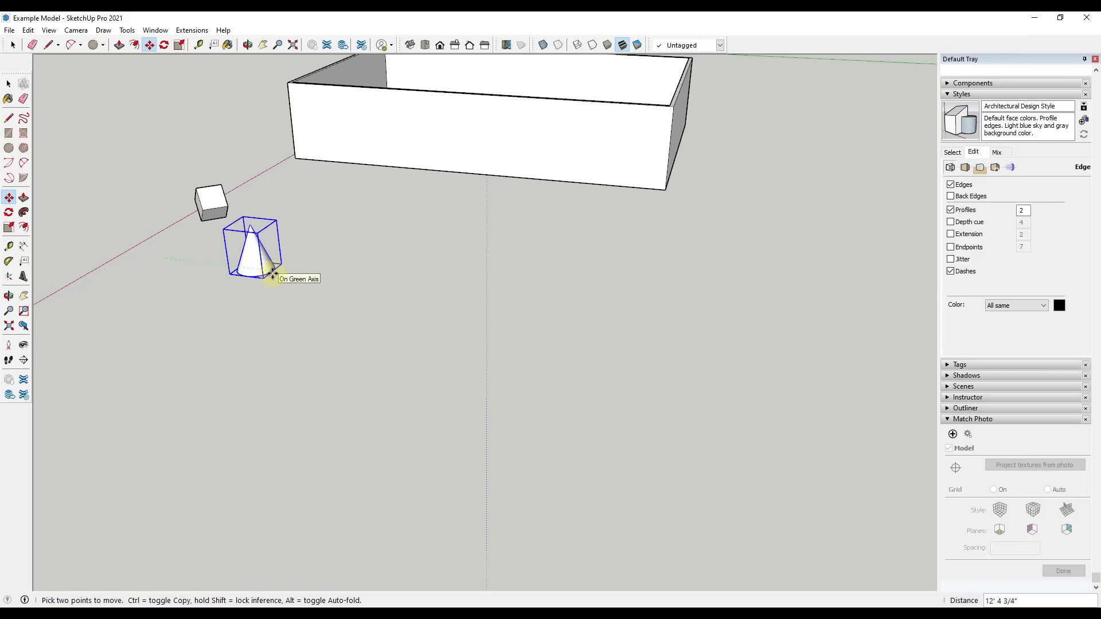
Turn the move into a copy, placing the cone about 47' 10" along the green axis in line with the building's near bottom corner
key("ctrl")
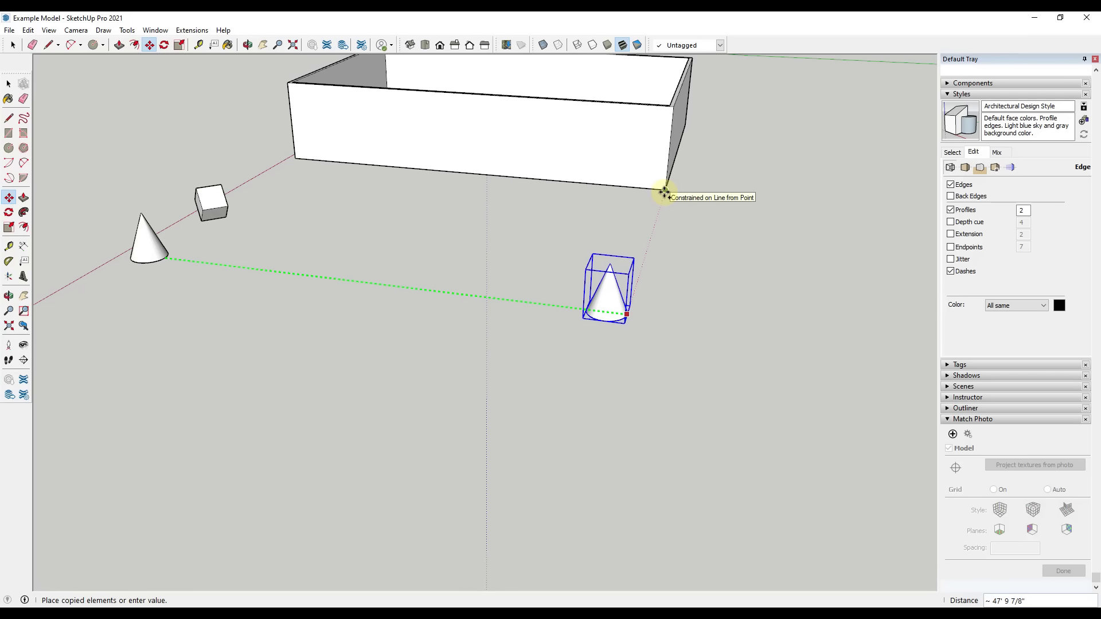
left_click(664, 192)
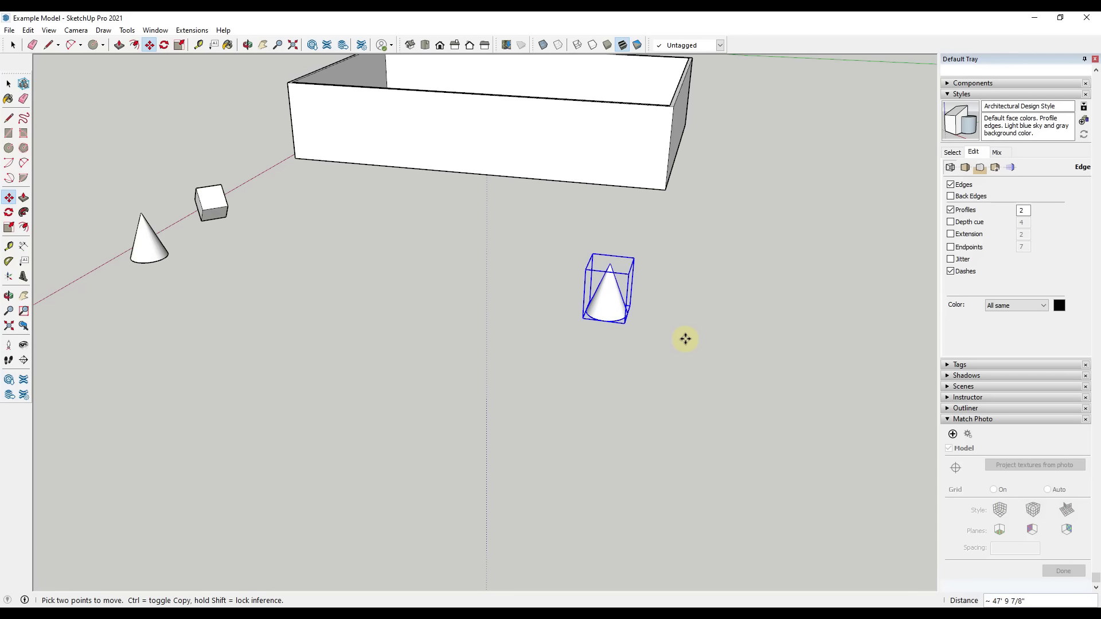
middle_click_drag(685, 337, 652, 293)
key("space")
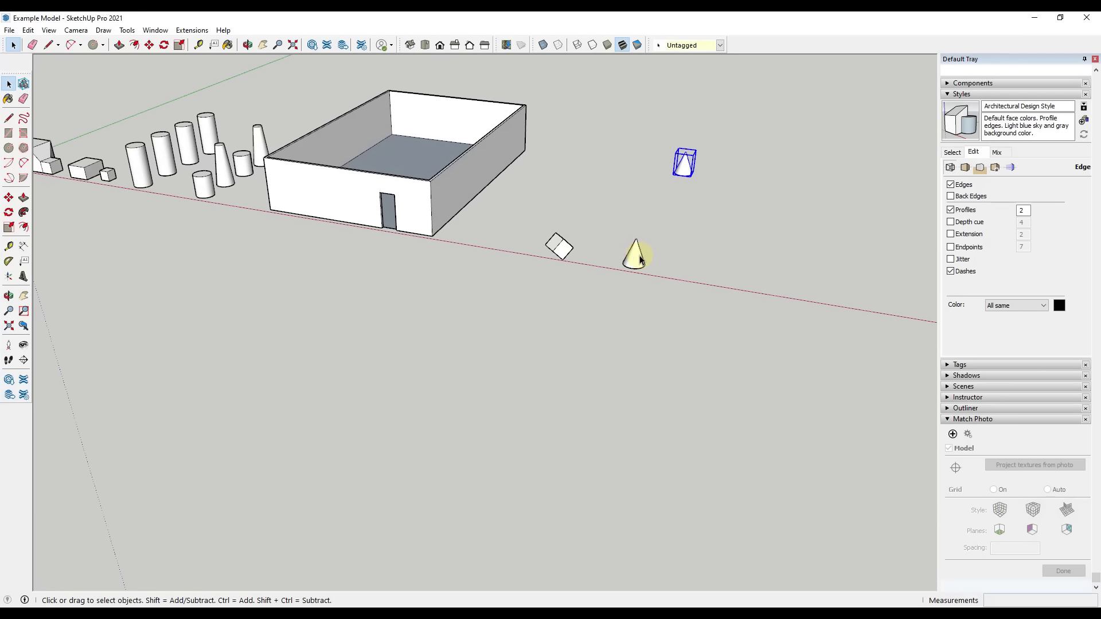
Copy the original cone beside the cube along the red axis, away from the building, with the Move tool
left_click(635, 255)
scroll(700, 285, "down", 3)
scroll(689, 263, "up", 4)
key("m")
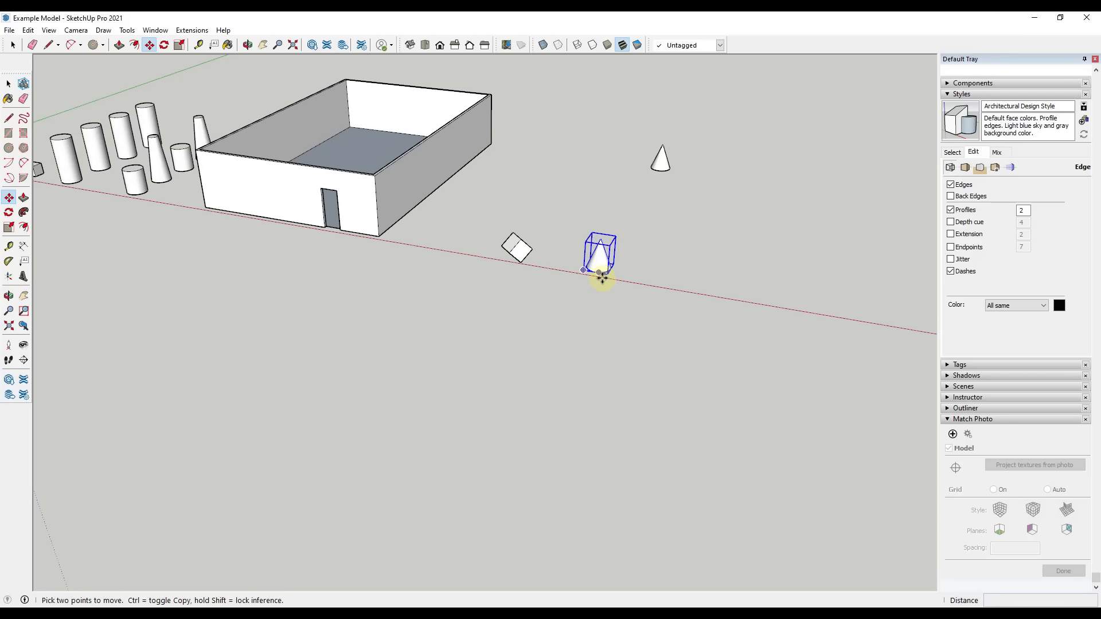
key("space")
key("m")
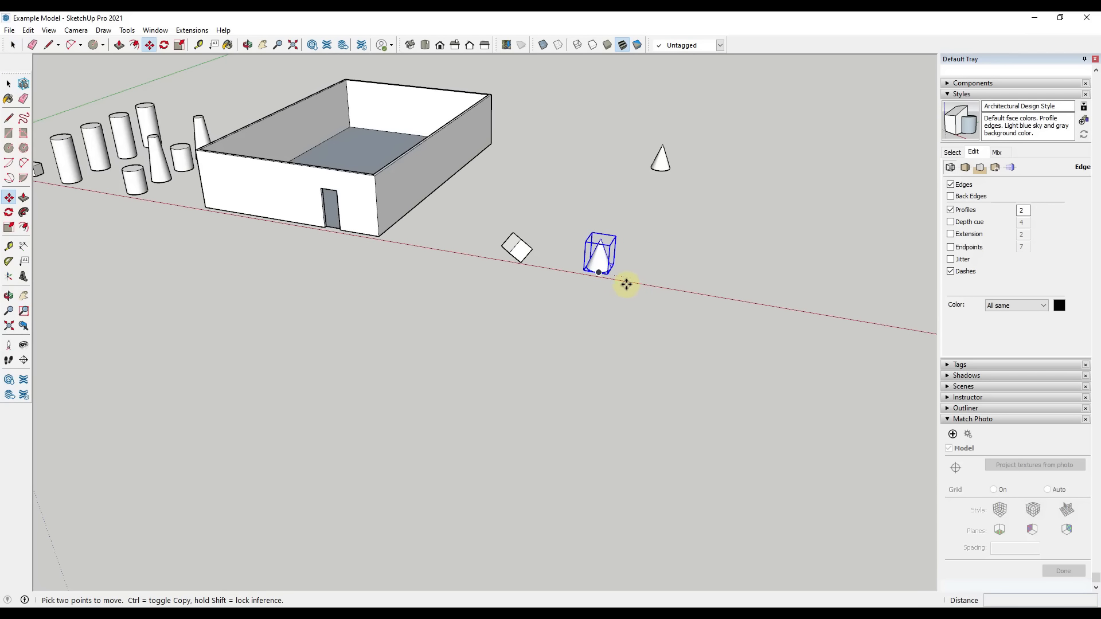
key("m")
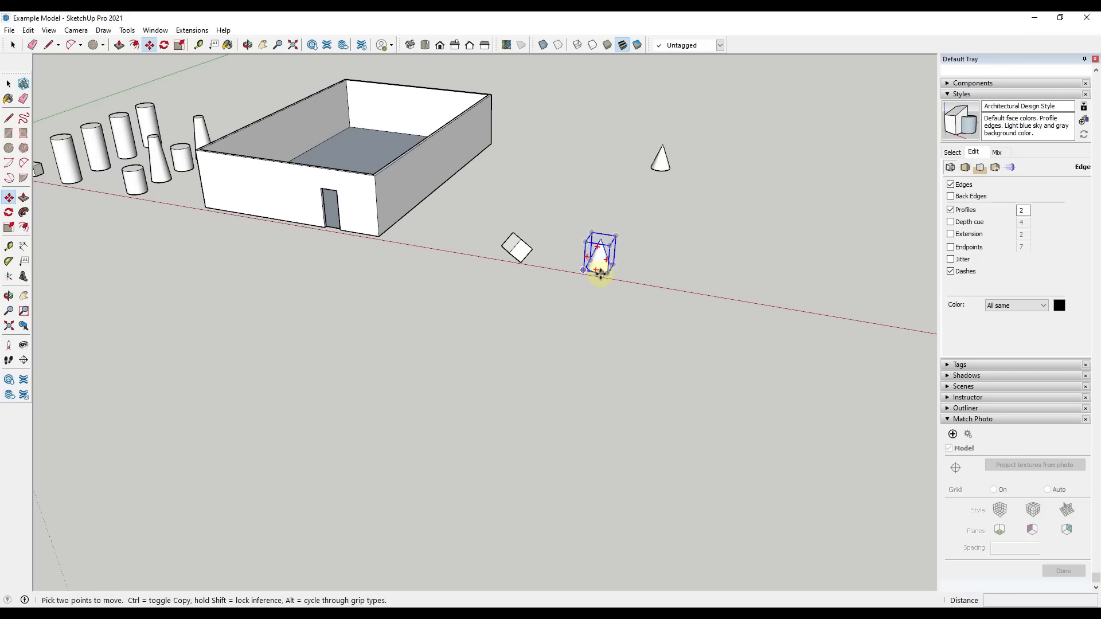
left_click(600, 273)
key("ctrl")
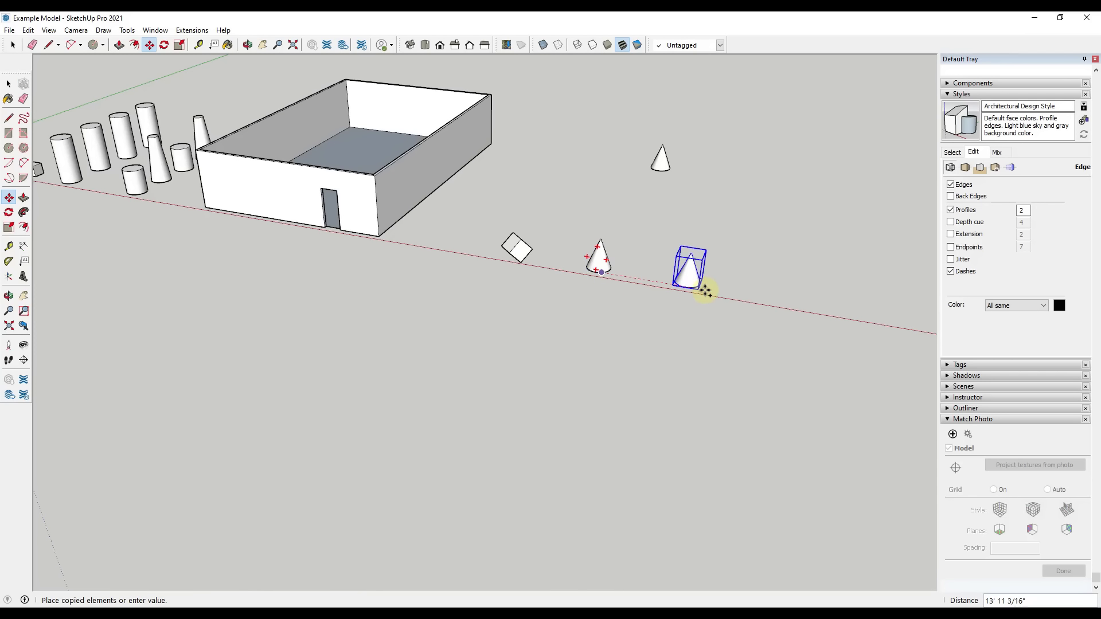
left_click(722, 293)
Copy the newly placed cone a short distance farther along the red axis to form a pair
middle_click_drag(818, 299, 590, 325)
left_click(591, 316)
key("ctrl")
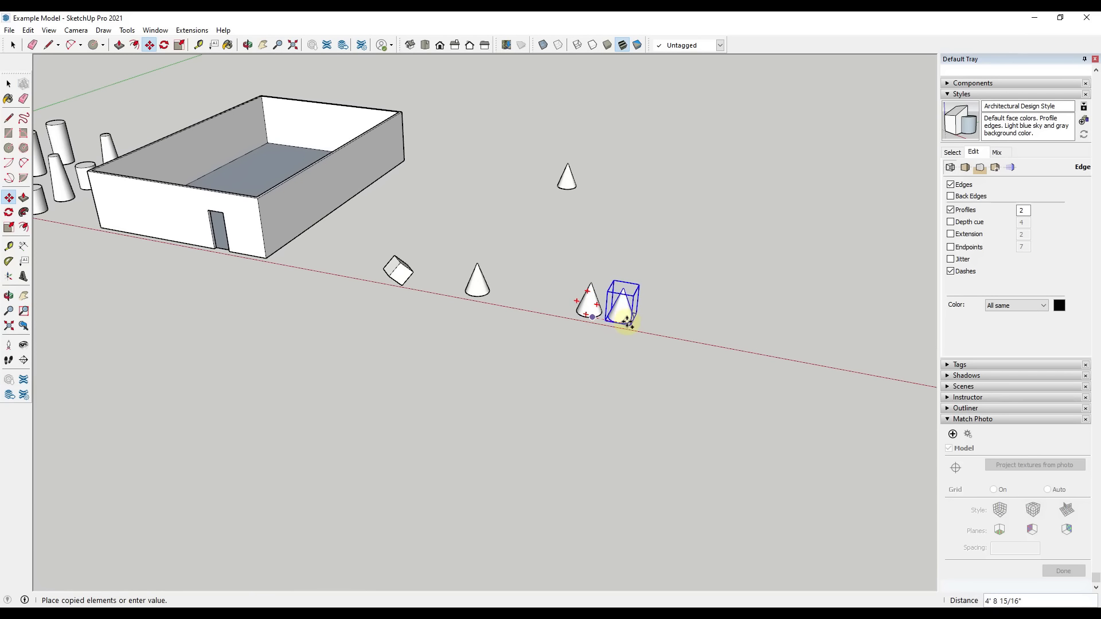
left_click(634, 325)
middle_click_drag(676, 319, 674, 340)
key("space")
Select the pair of cones and copy both about 7' 4" along the green axis
left_click_drag(565, 283, 671, 380)
key("m")
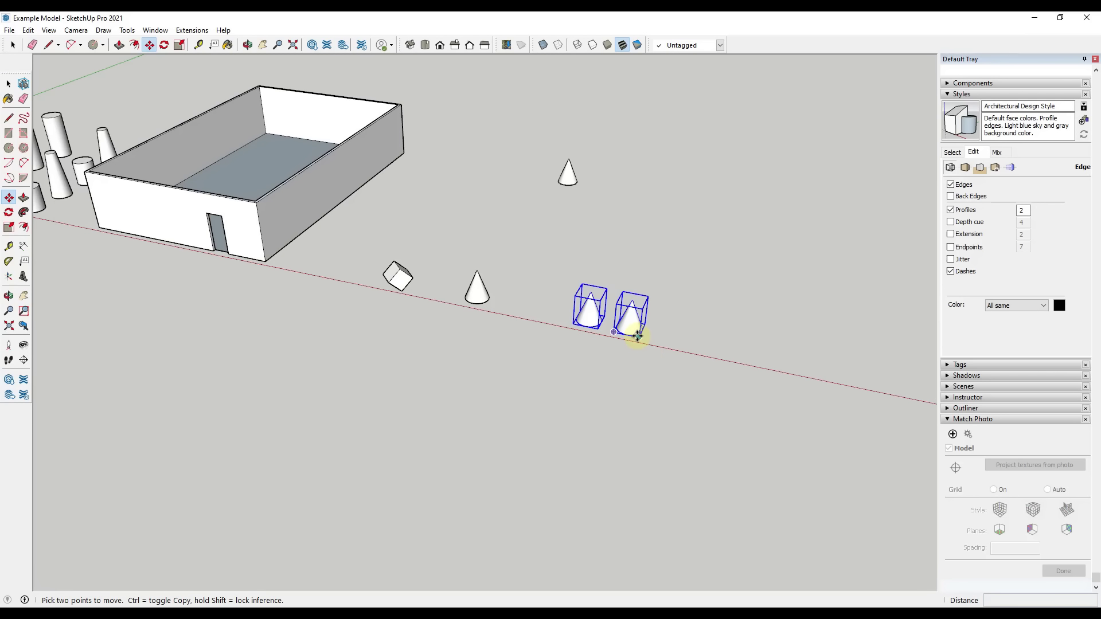
left_click(639, 336)
key("ctrl")
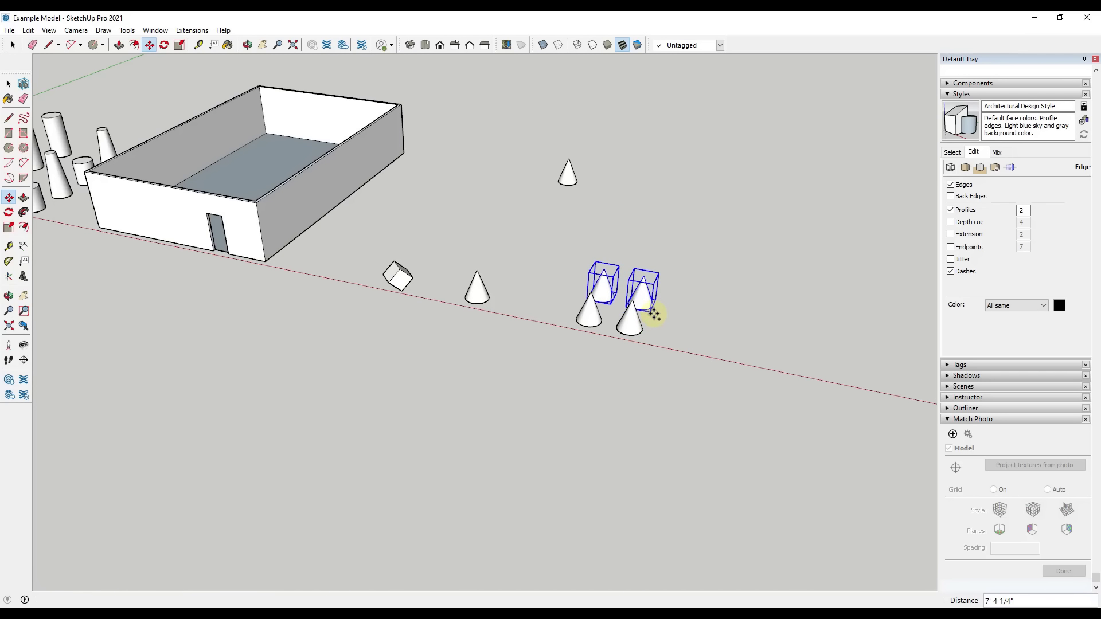
left_click(653, 316)
key("space")
Copy the four selected cones together about 15' along the green axis to form two rows of four
key("m")
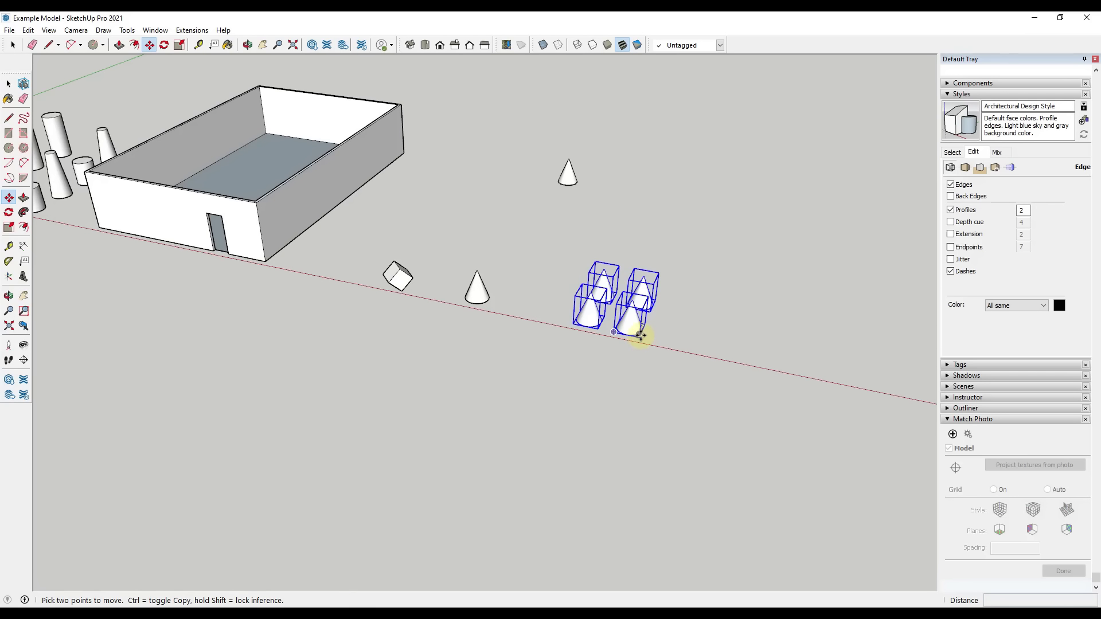
left_click(639, 333)
key("ctrl")
left_click(662, 291)
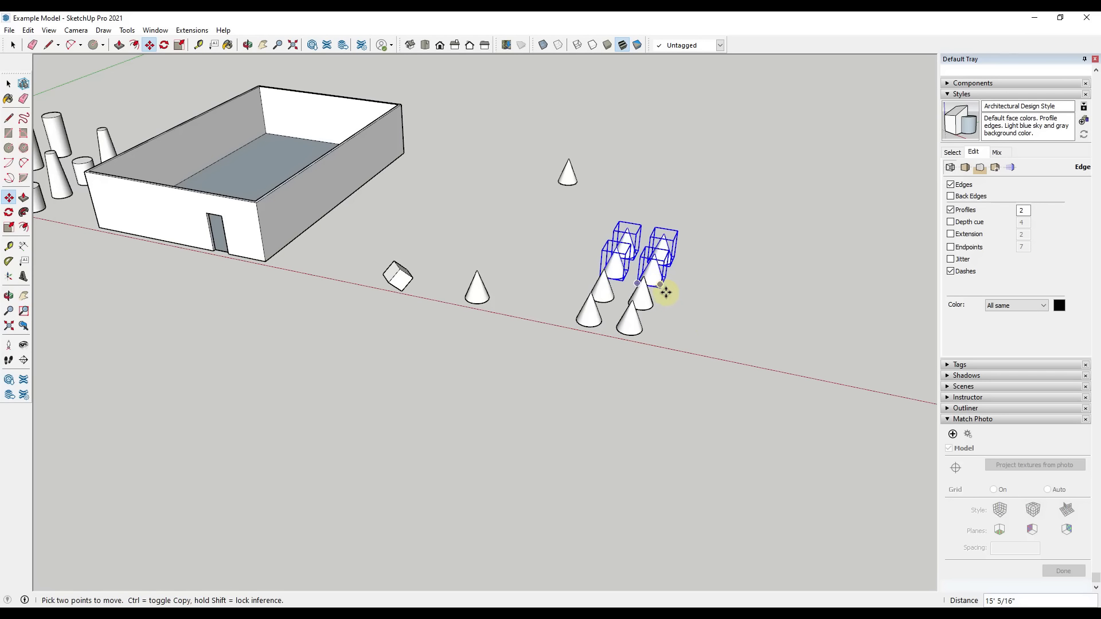
key("space")
Copy the outer front cone of the two-row block farther along the red axis onto open ground
middle_click_drag(735, 337, 533, 310)
left_click(436, 295)
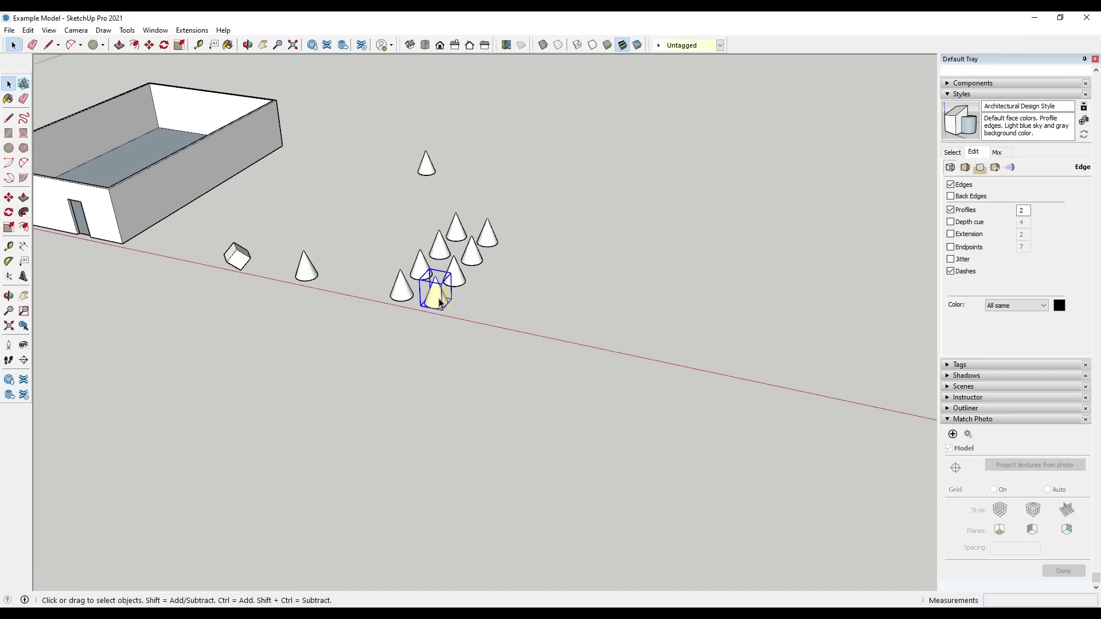
key("m")
left_click(438, 301)
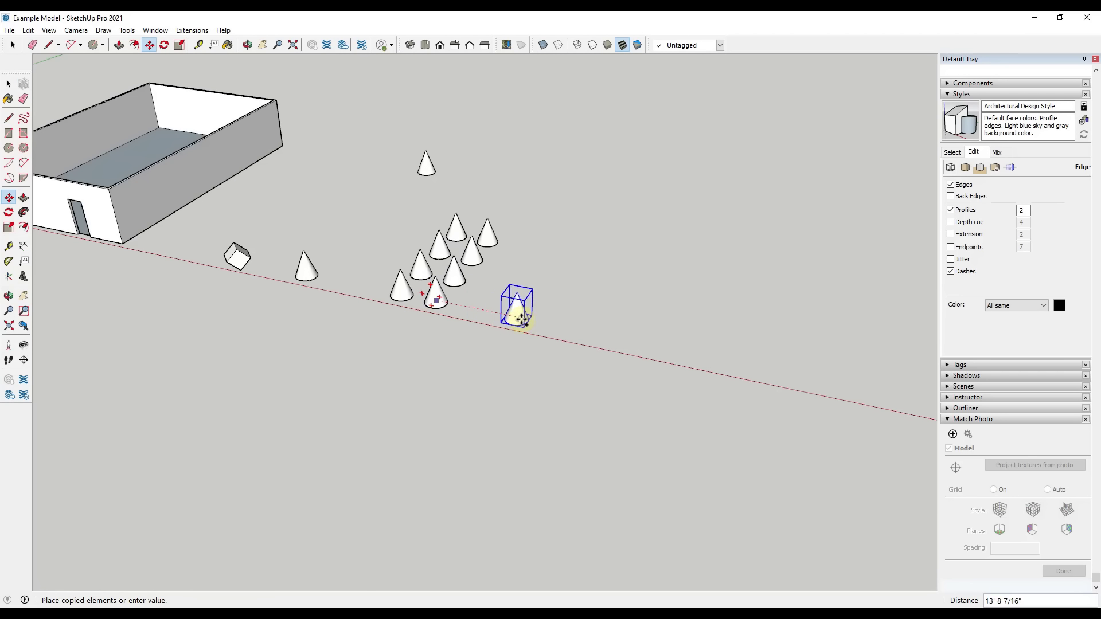
left_click(541, 317)
key("space")
Copy the separate cone along the green axis and multiply the copy with an array of *5
middle_click_drag(611, 323, 548, 373)
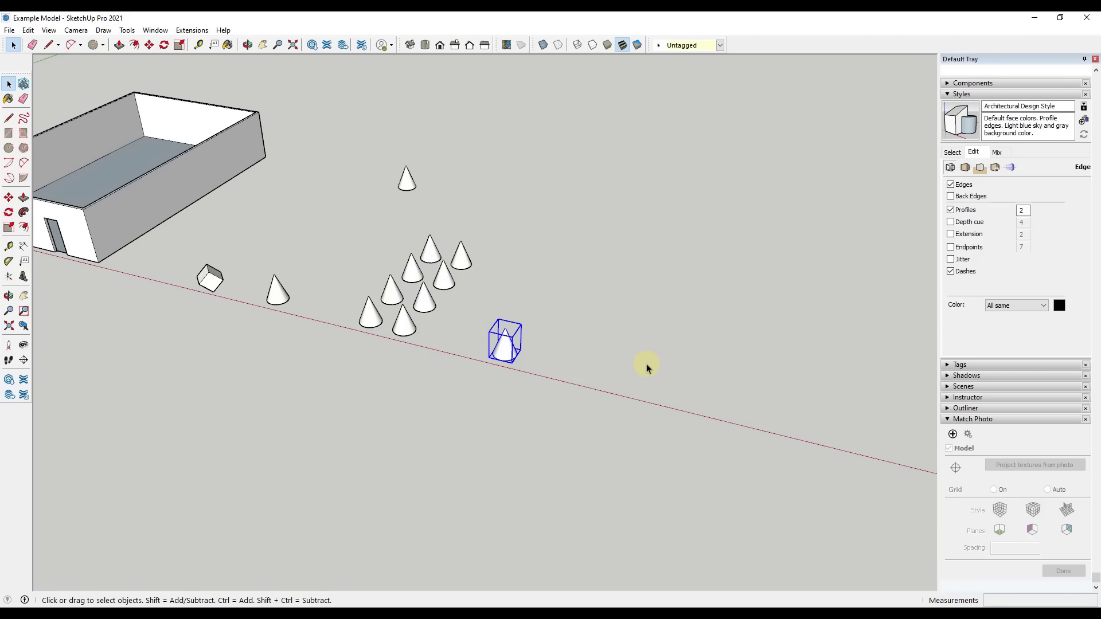
middle_click_drag(569, 356, 504, 358)
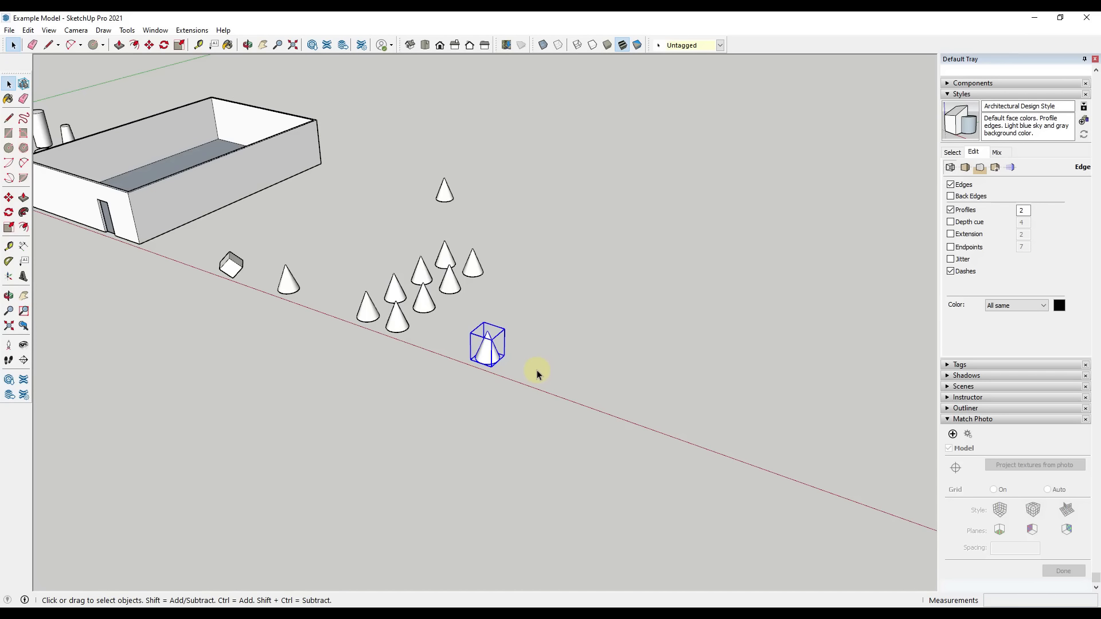
key("m")
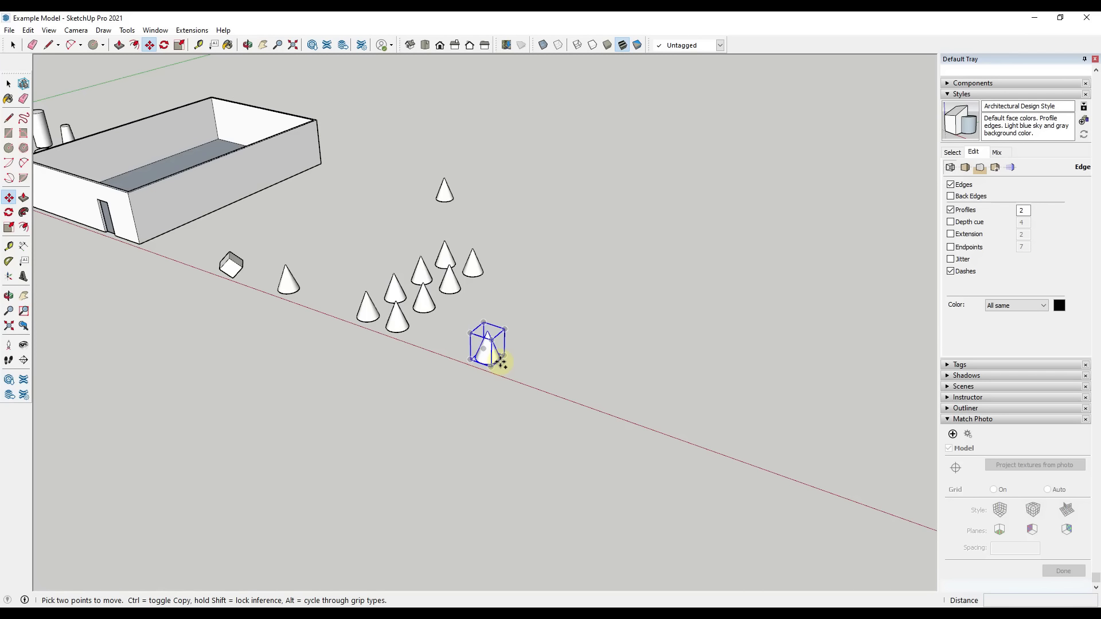
key("ctrl")
left_click(498, 361)
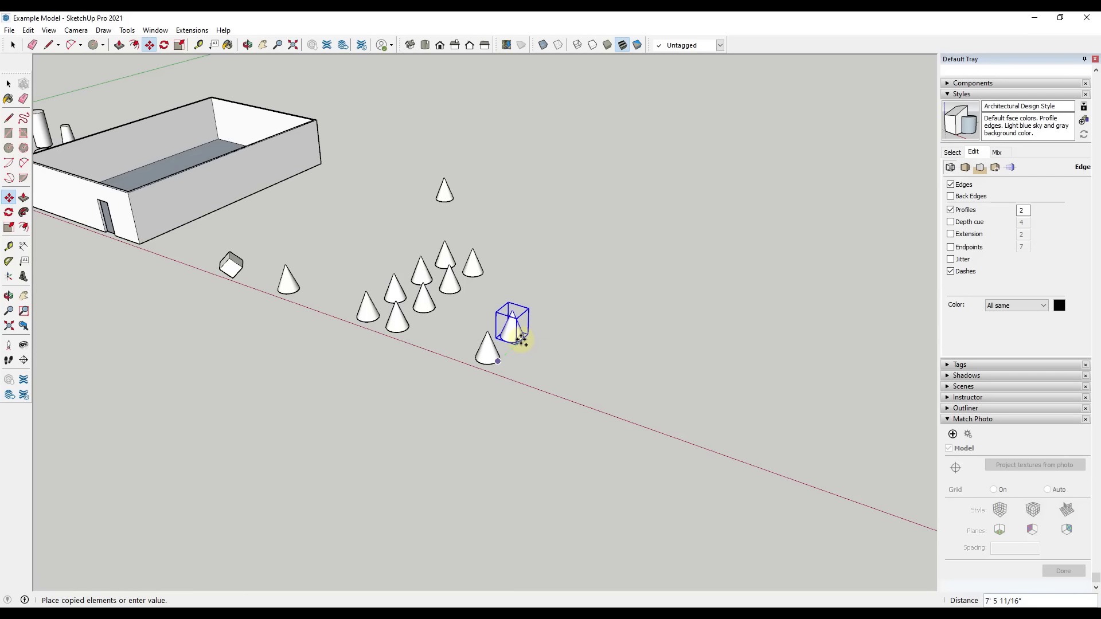
left_click(519, 339)
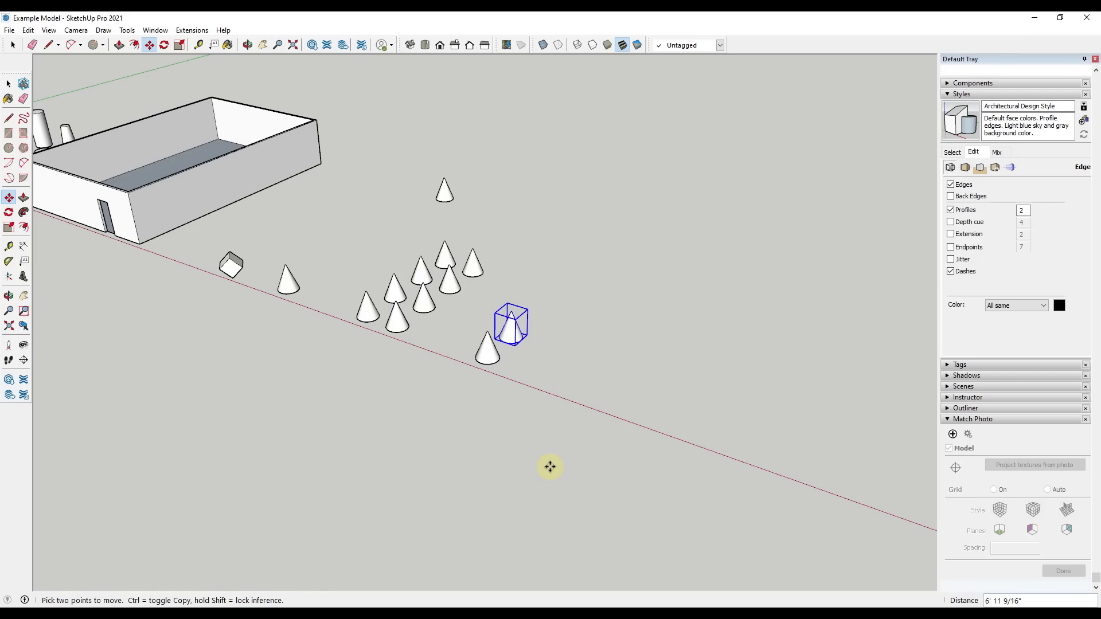
type("*")
key("Return")
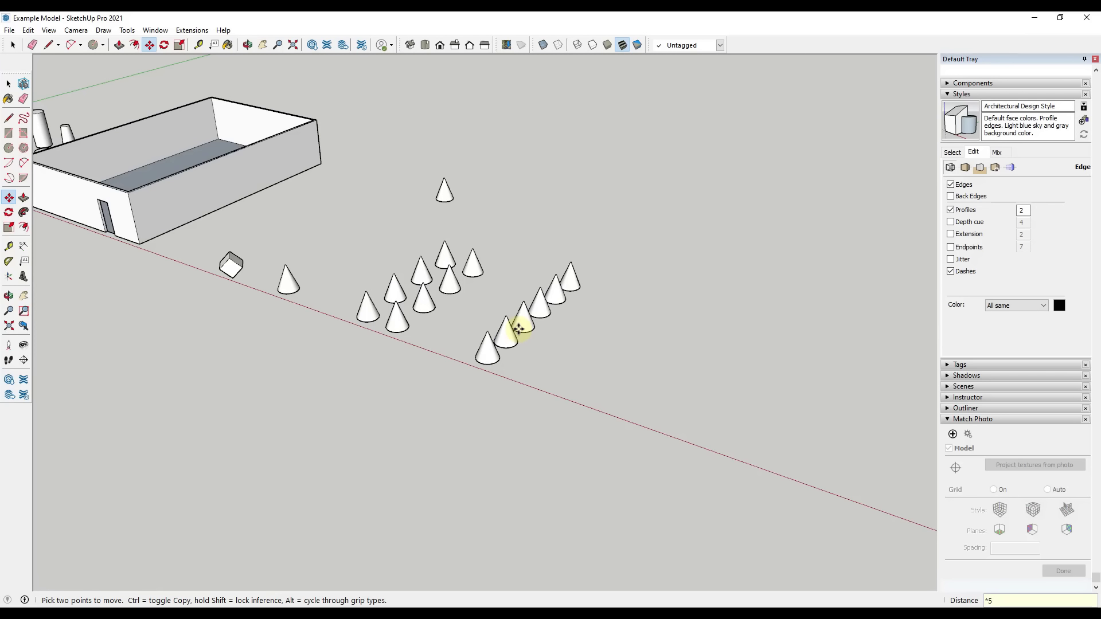
Reduce the cone row's array multiplier to *2
type("4")
key("Return")
type("*2")
key("Return")
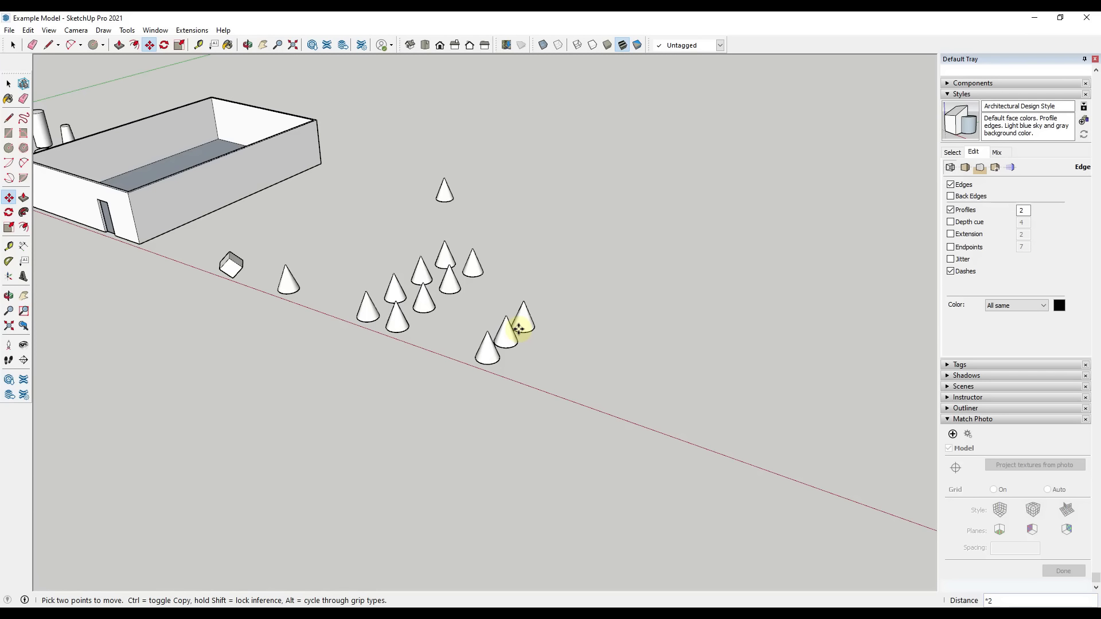
Change the cone row's array multiplier to *10 and finally to *7
type("*10")
key("Return")
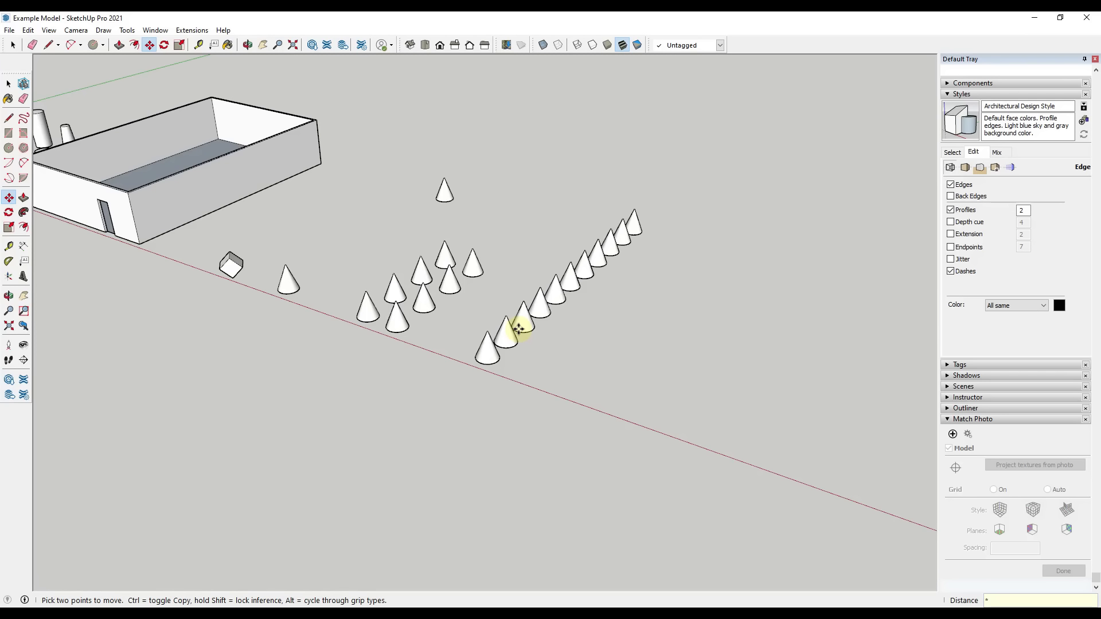
key("Return")
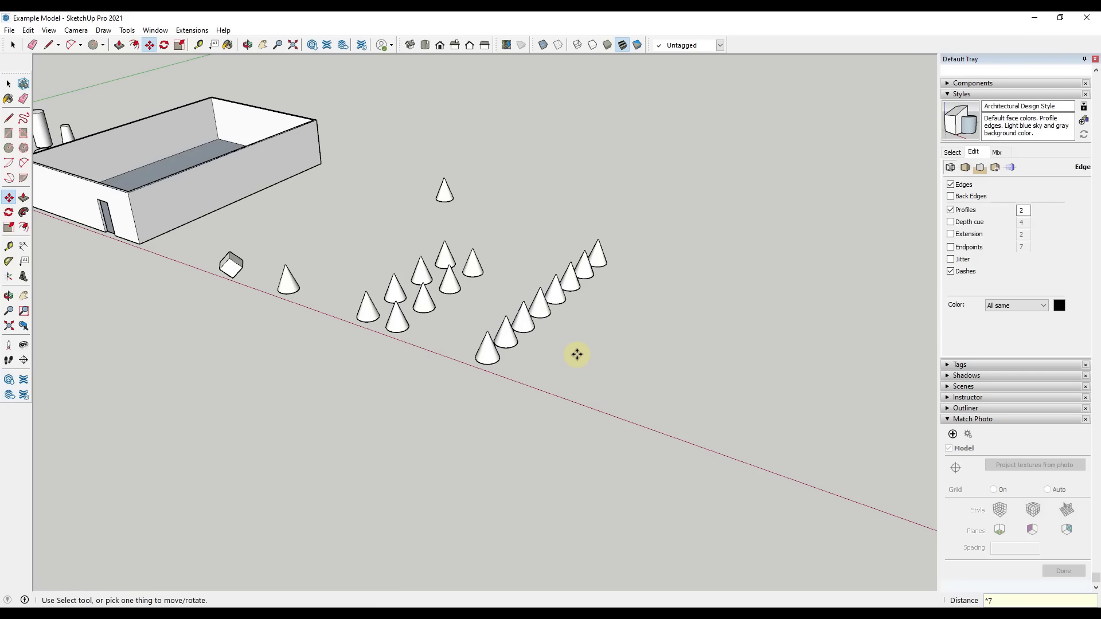
key("space")
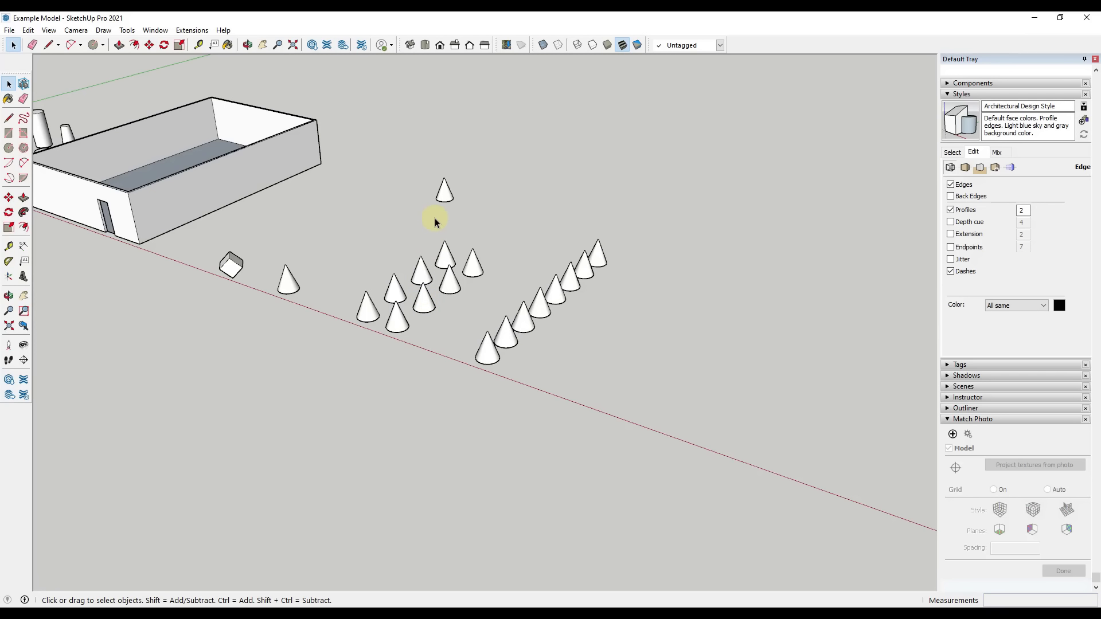
Examine the Entity Info of the first cone in the array row and of a front cone in the two-row block
middle_click_drag(487, 360, 488, 364)
middle_click_drag(580, 376, 531, 372, "shift")
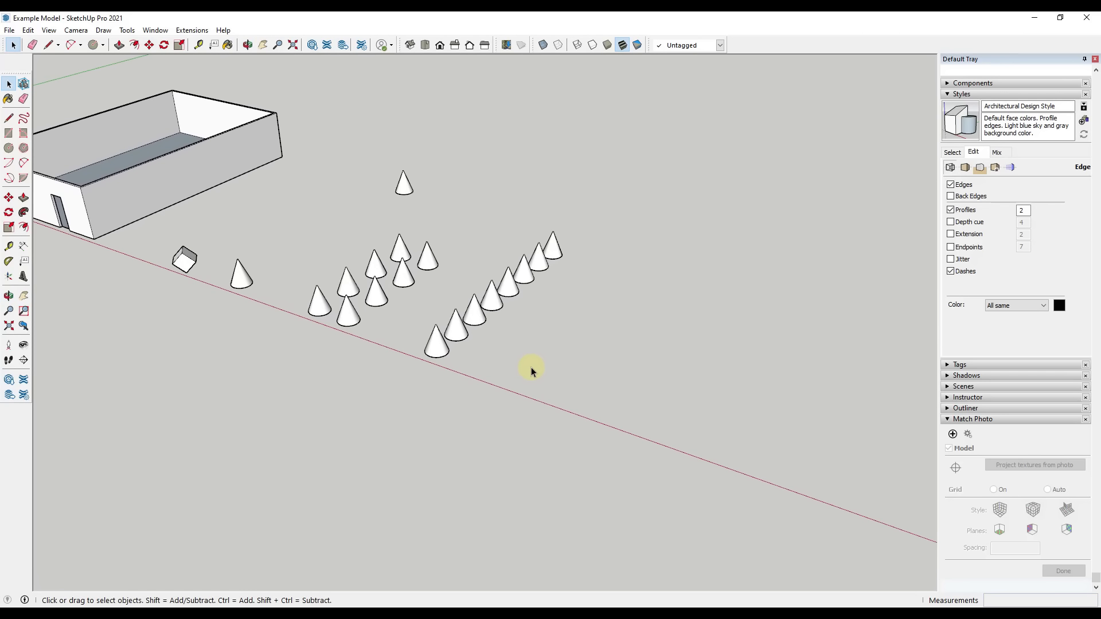
middle_click_drag(480, 346, 482, 346)
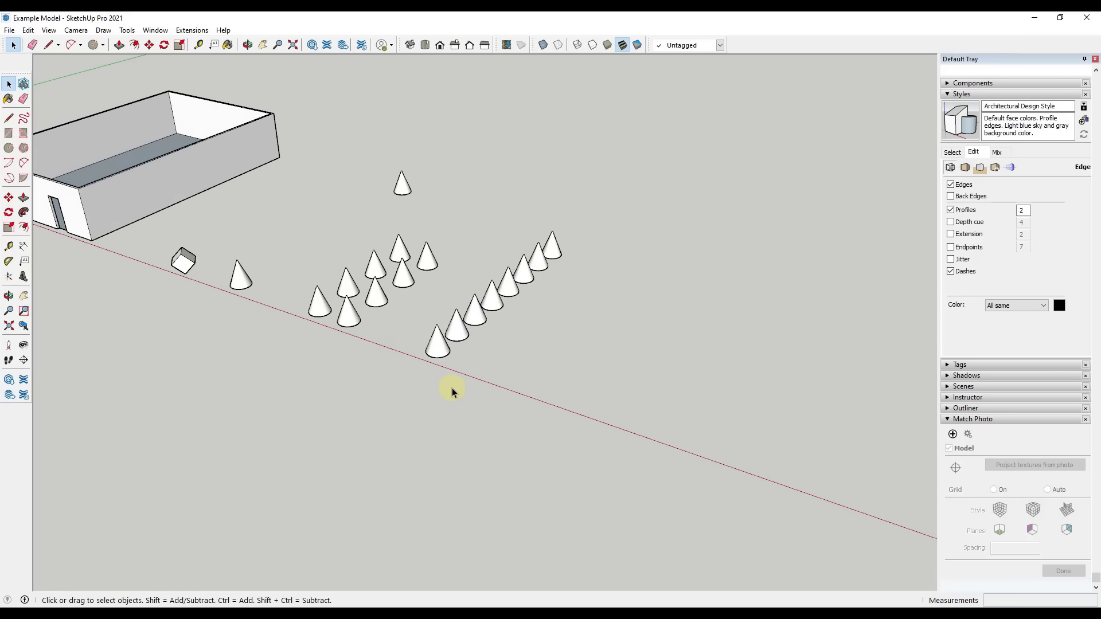
left_click(438, 346)
scroll(1007, 191, "up", 5)
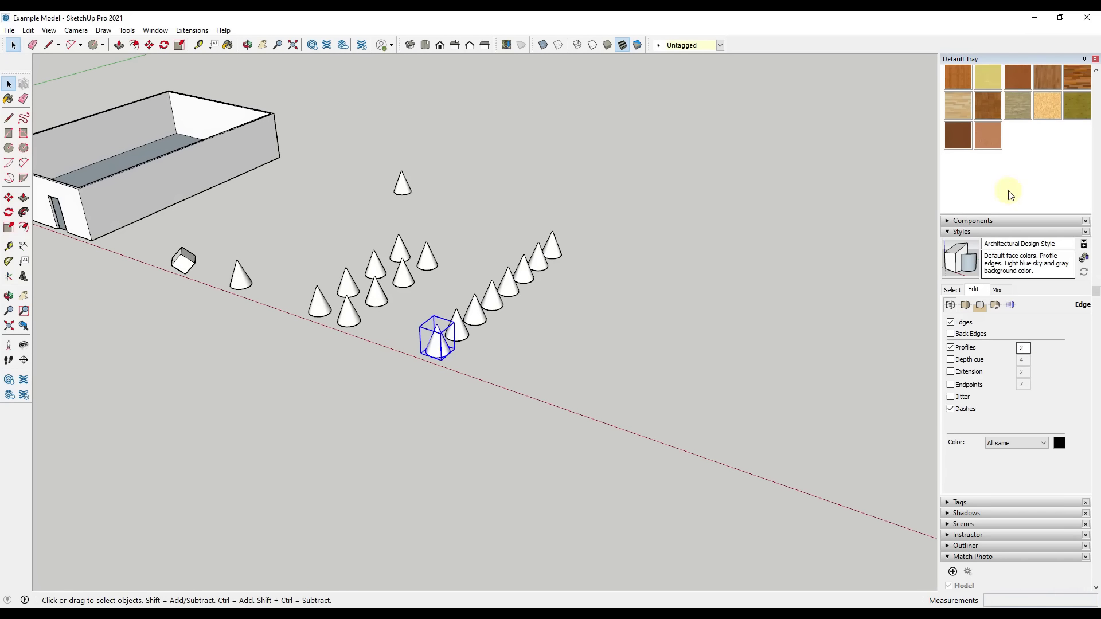
left_click(945, 70)
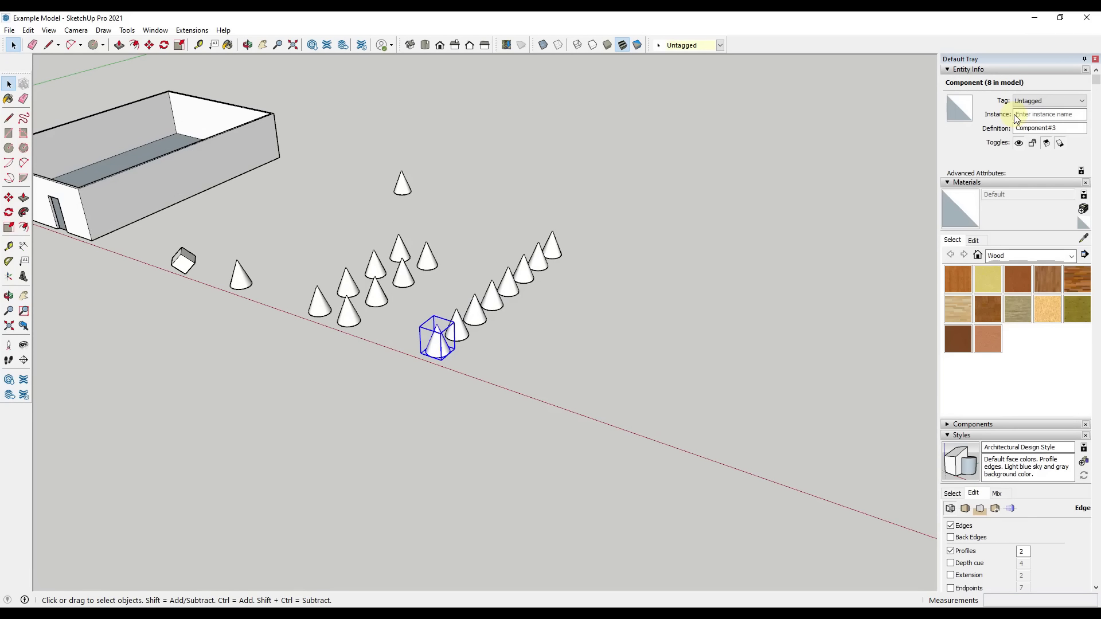
left_click(350, 322)
Copy the grouped cone at the two-row block's front corner about 40' along the red axis, beyond the array row
left_click(325, 306)
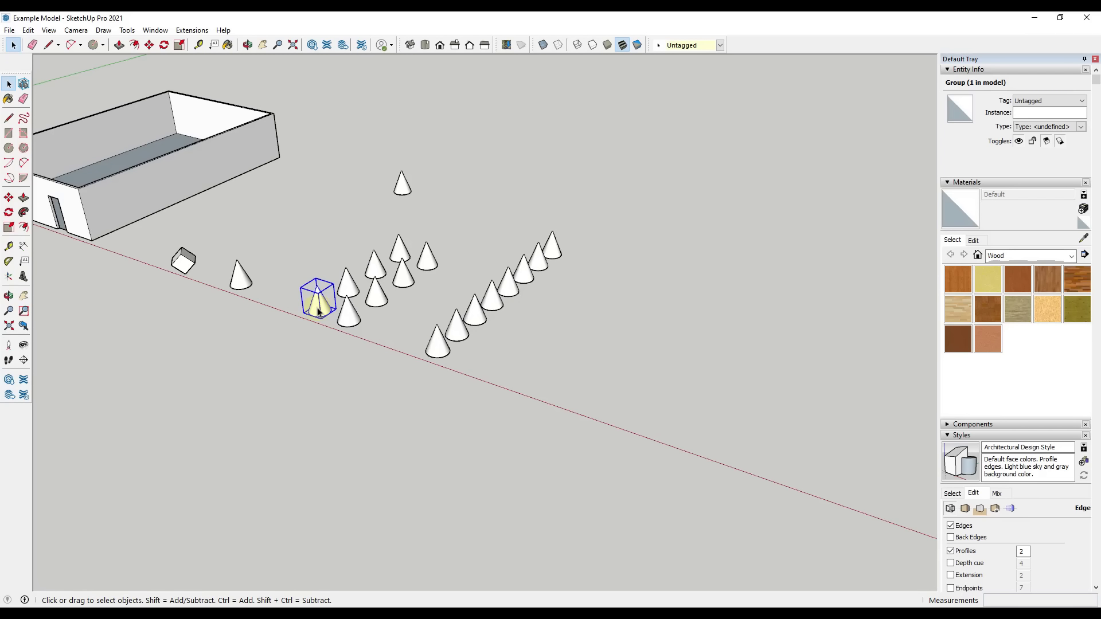
key("m")
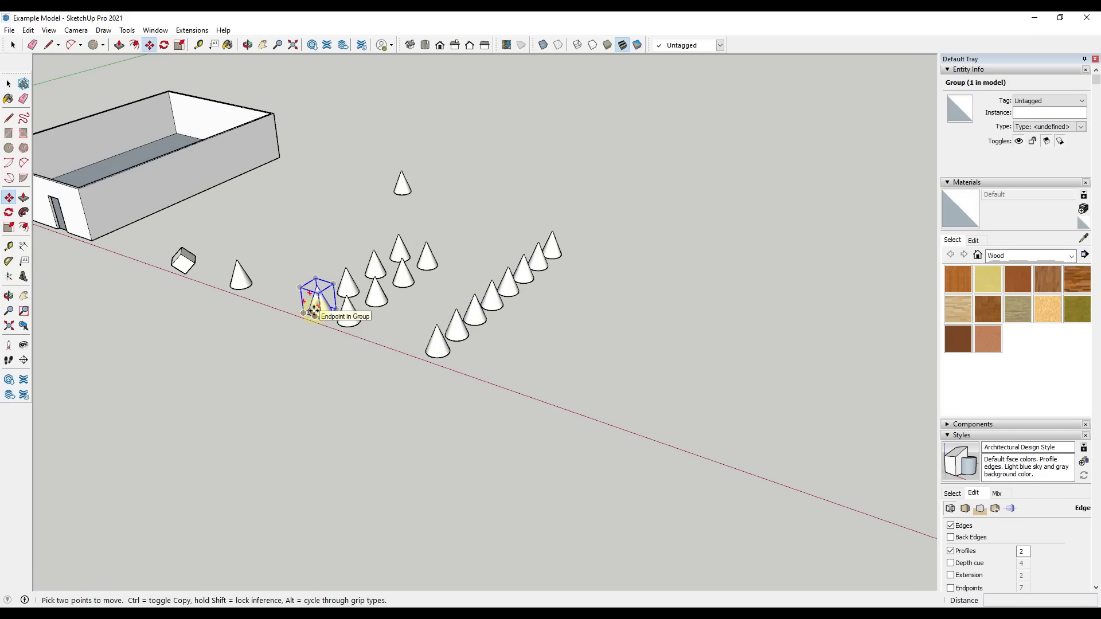
left_click(314, 316)
key("ctrl")
left_click(536, 385)
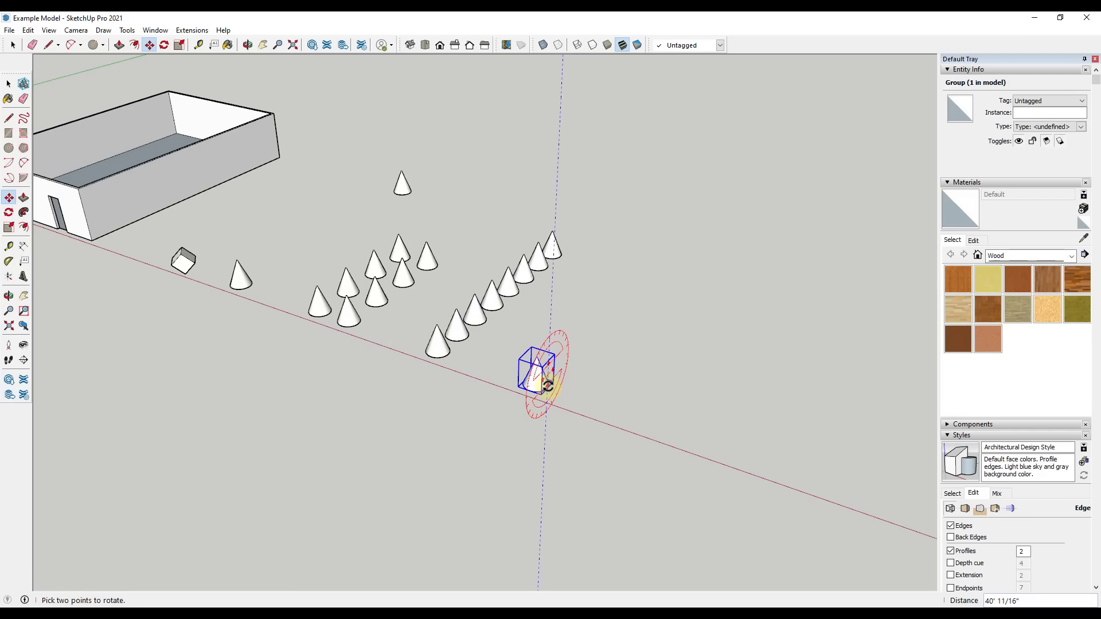
Copy that cone group about 6' 1" along the green axis and multiply the copy with an array of *7
left_click(552, 390)
left_click(573, 366)
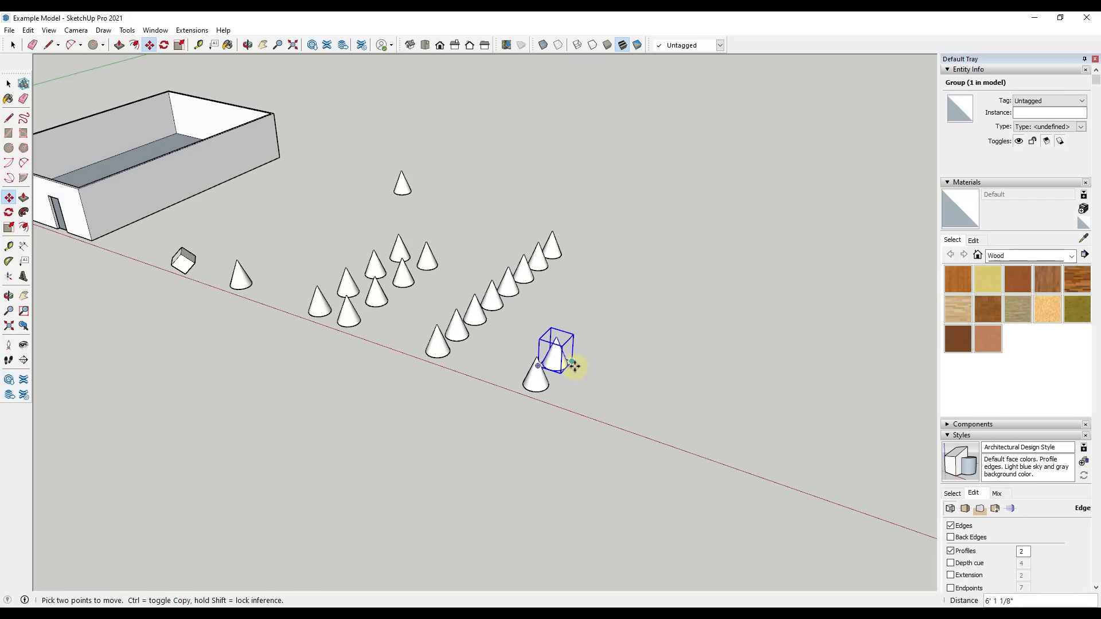
type("*7")
key("Return")
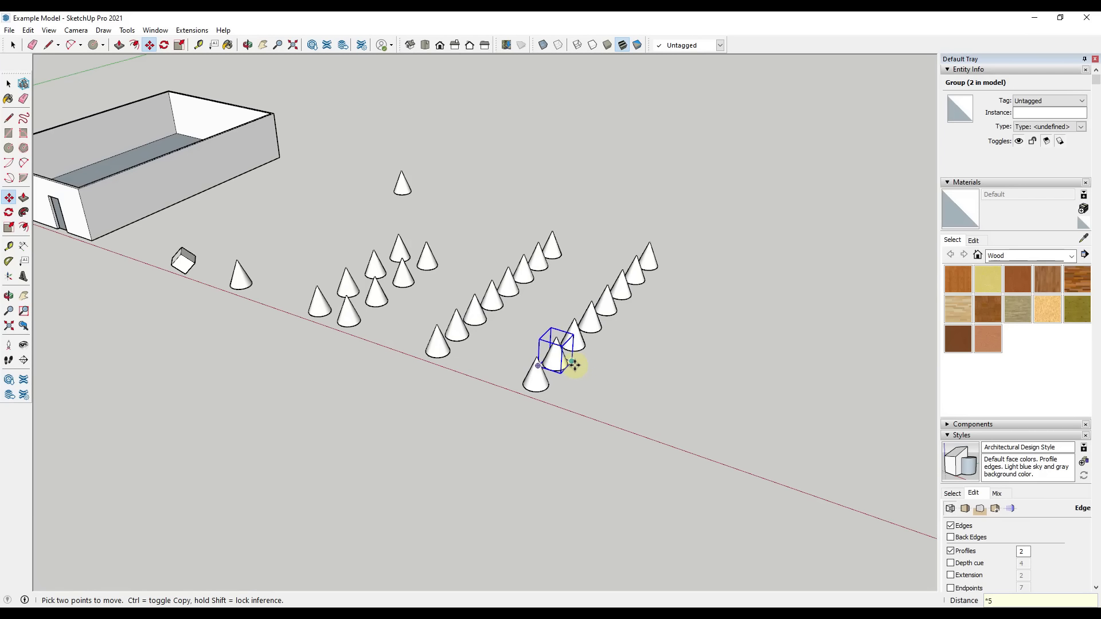
Extend the new row of cone groups to an array of *10 and finally *15
type("*10")
key("Return")
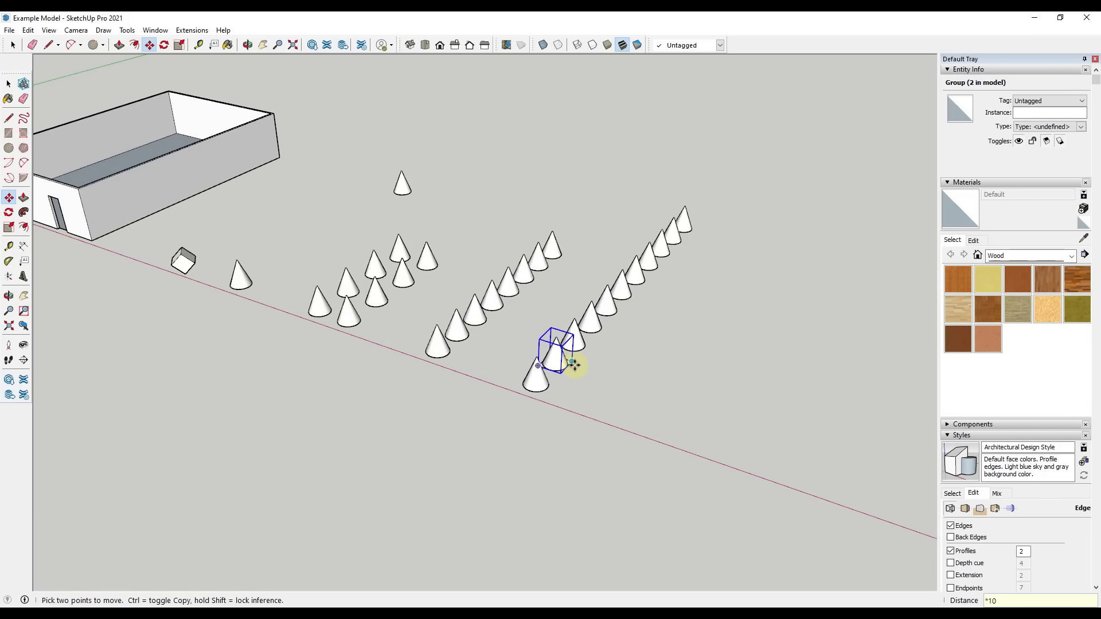
type("*15")
key("Return")
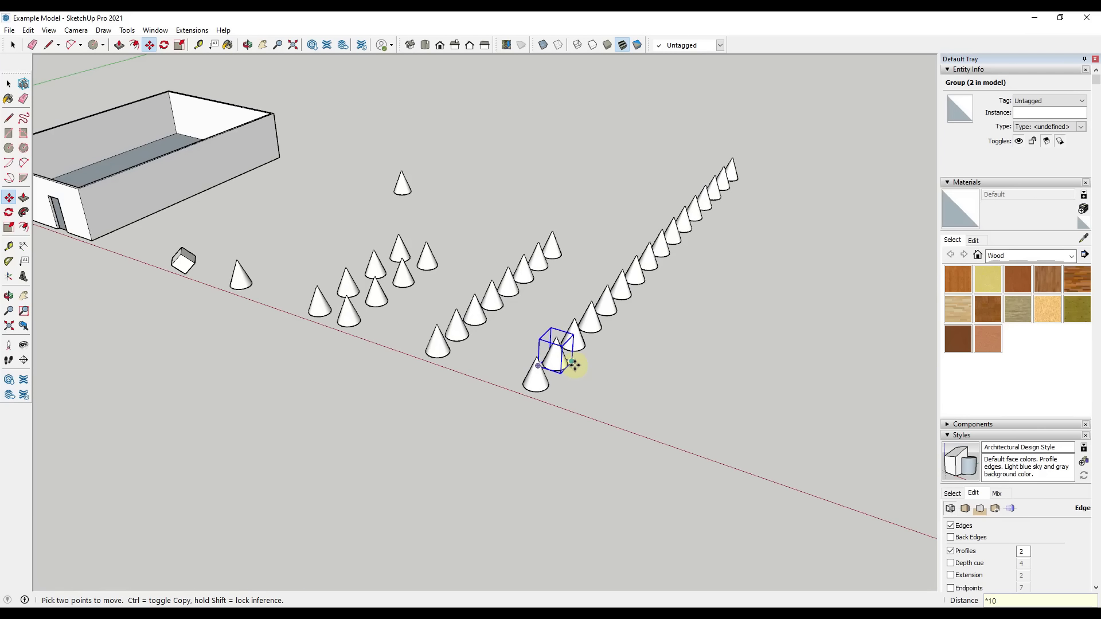
key("space")
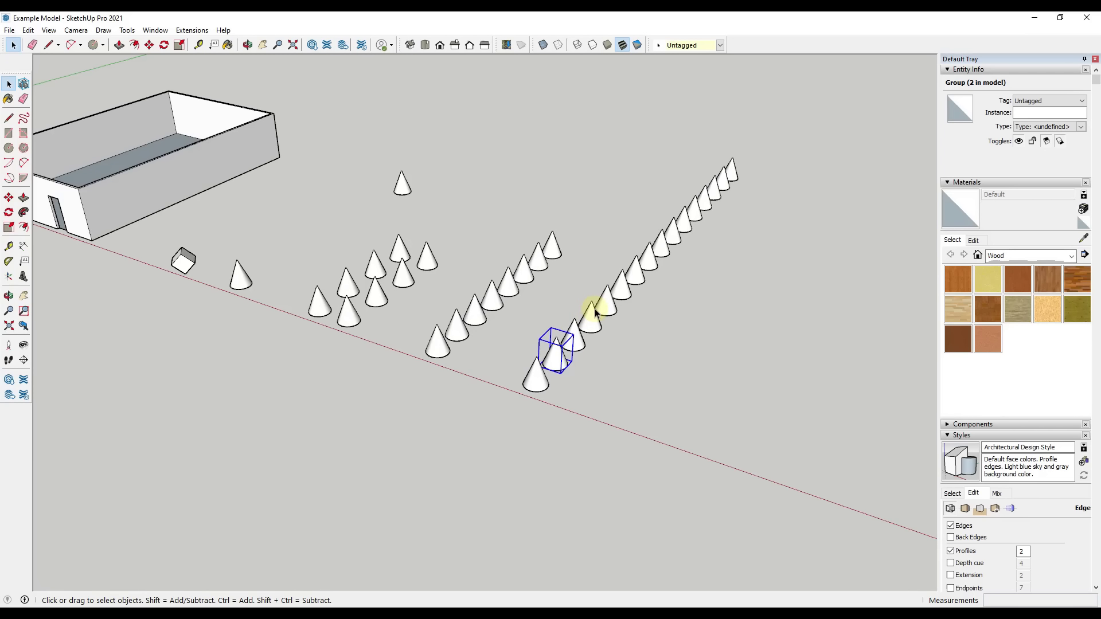
Copy the front cone group of the longest row about 18' 6" along the red axis and explode the copy
left_click(539, 377)
key("m")
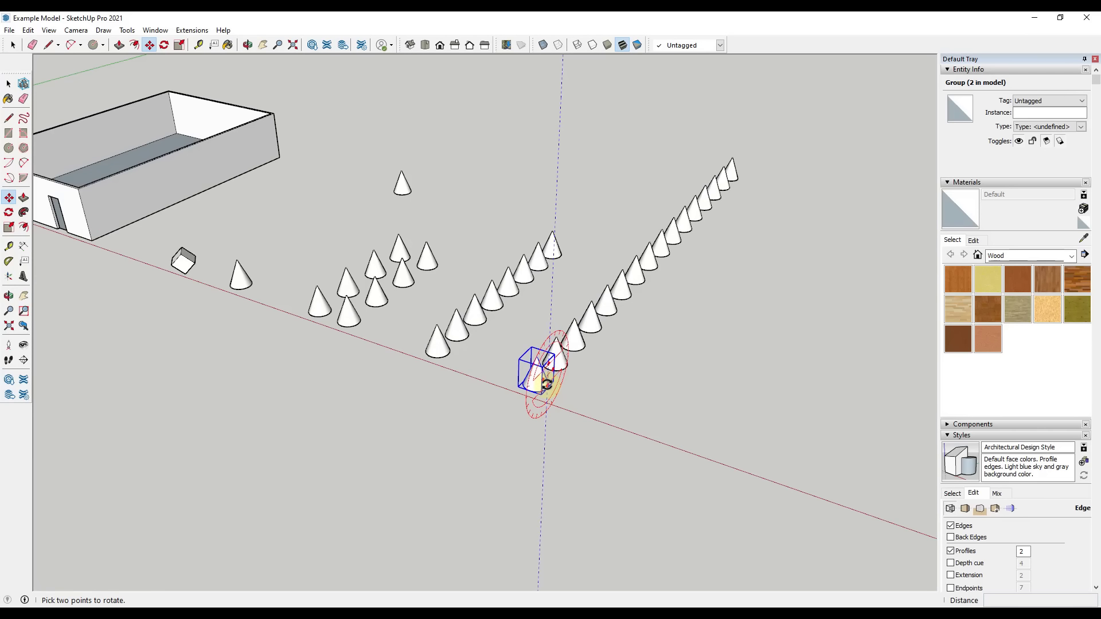
left_click(545, 382)
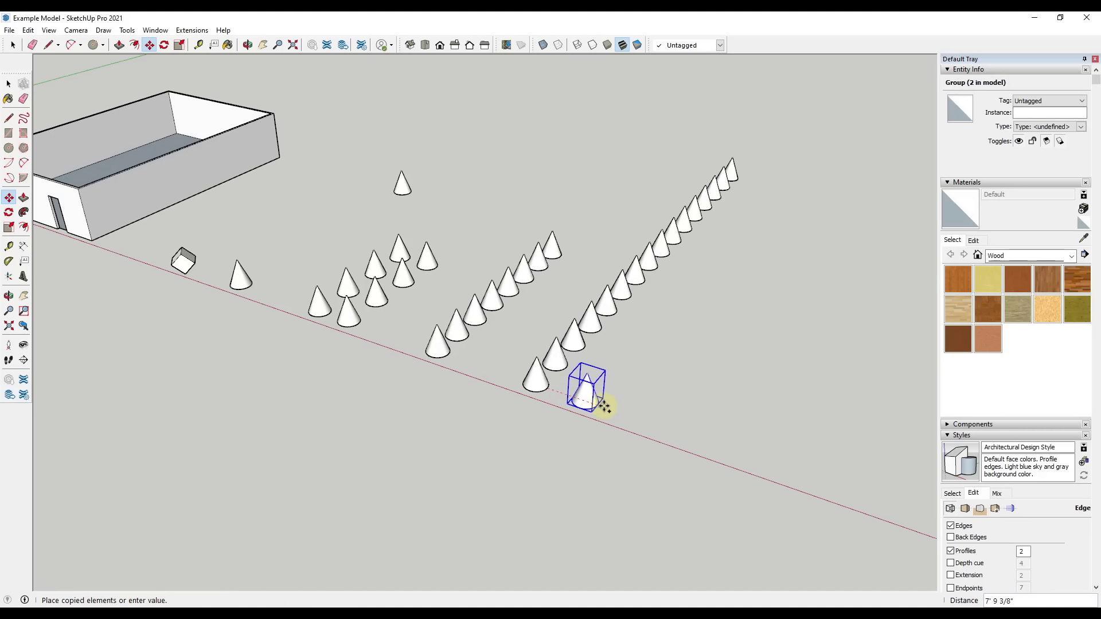
left_click(659, 424)
right_click(660, 424)
left_click(702, 256)
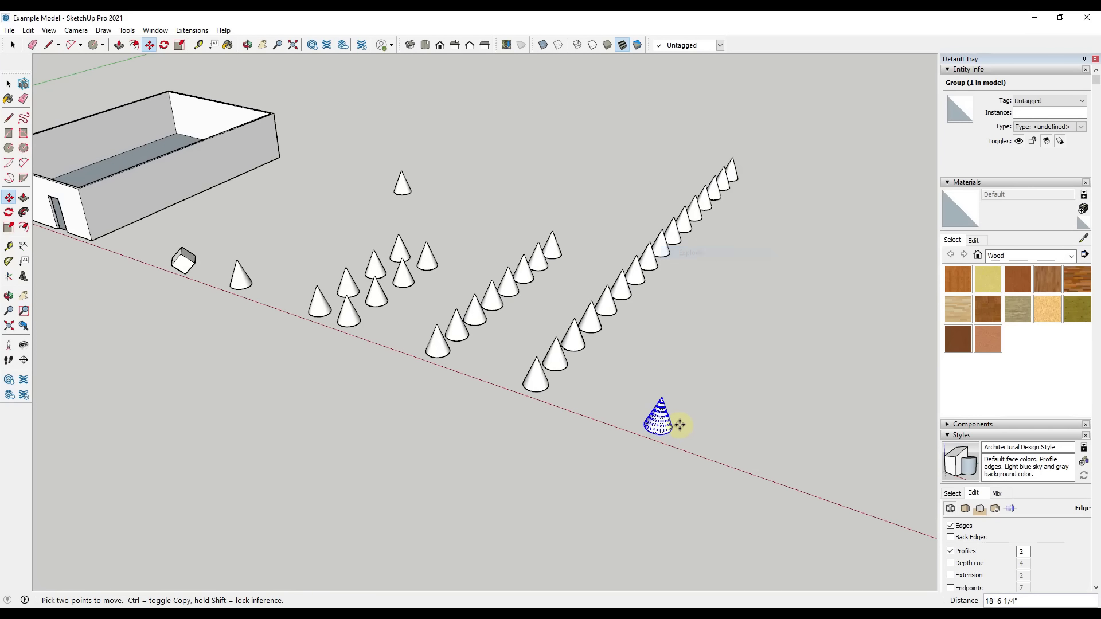
Copy the exploded cone about 7' along the green axis and multiply the copy with an array of *10
key("space")
key("m")
key("ctrl")
left_click(670, 428)
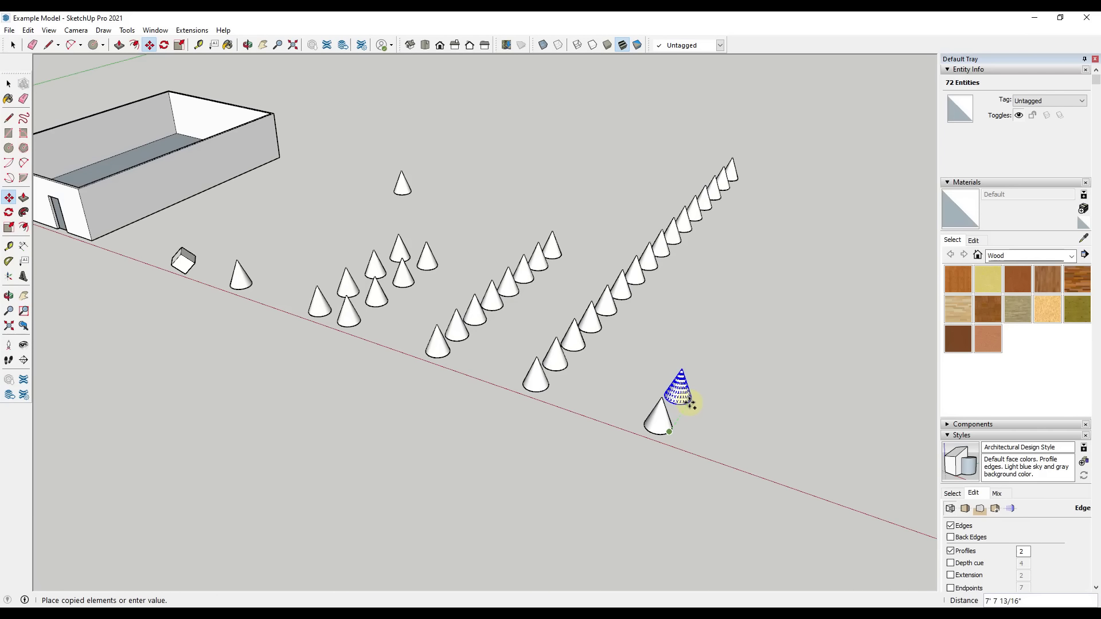
left_click(686, 405)
type("10x")
key("Return")
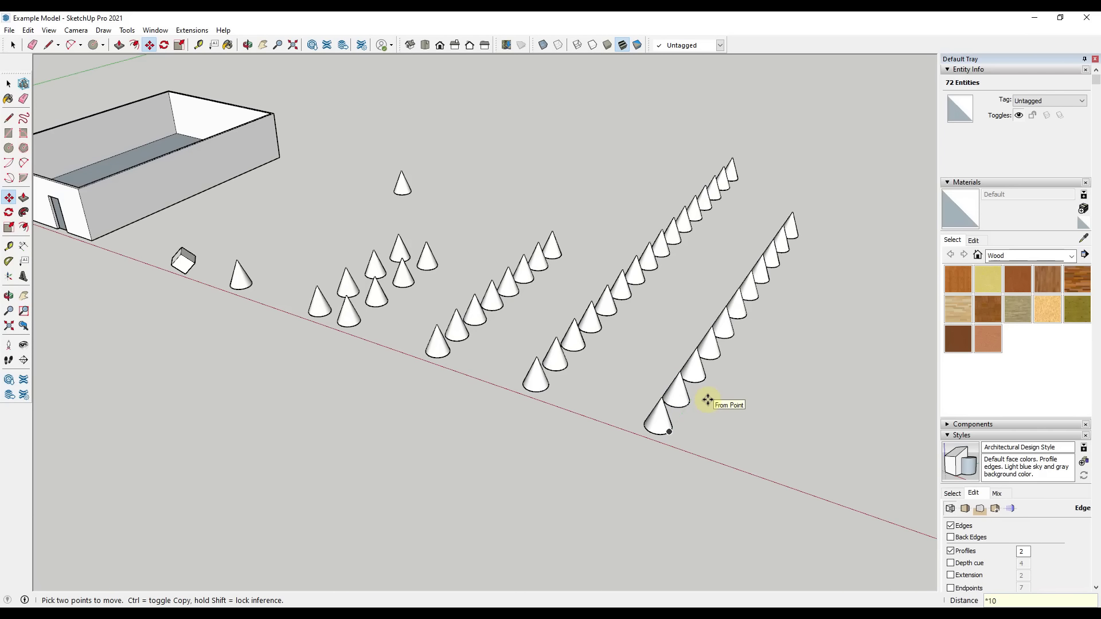
Shorten the loose cone array to *2 and return it to *10
key("Return")
type("*")
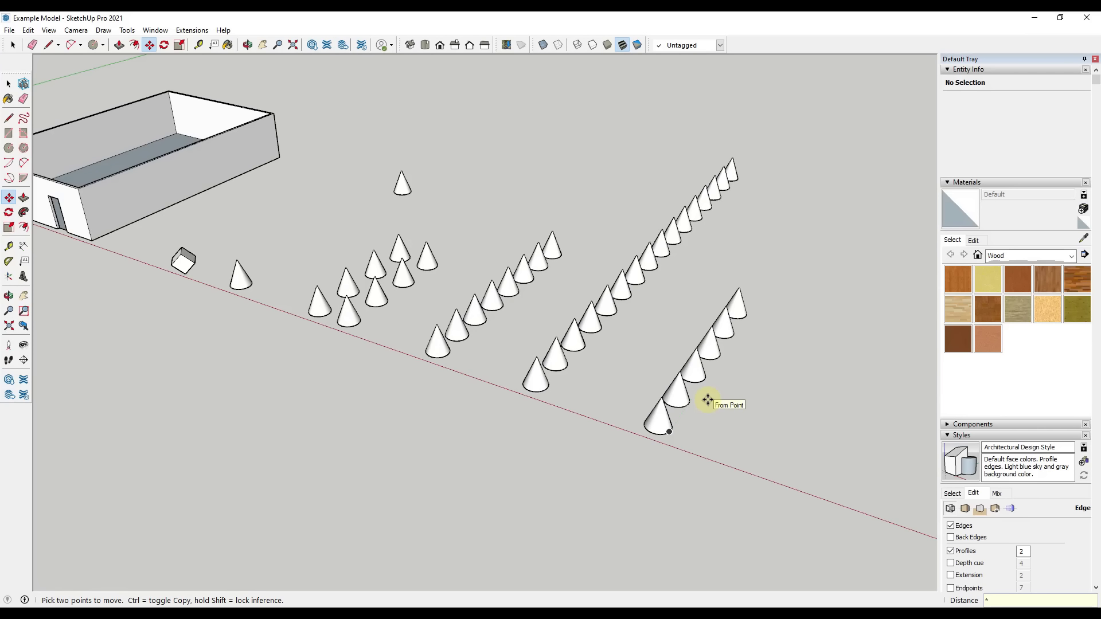
type("2")
key("Return")
type("*10")
key("Return")
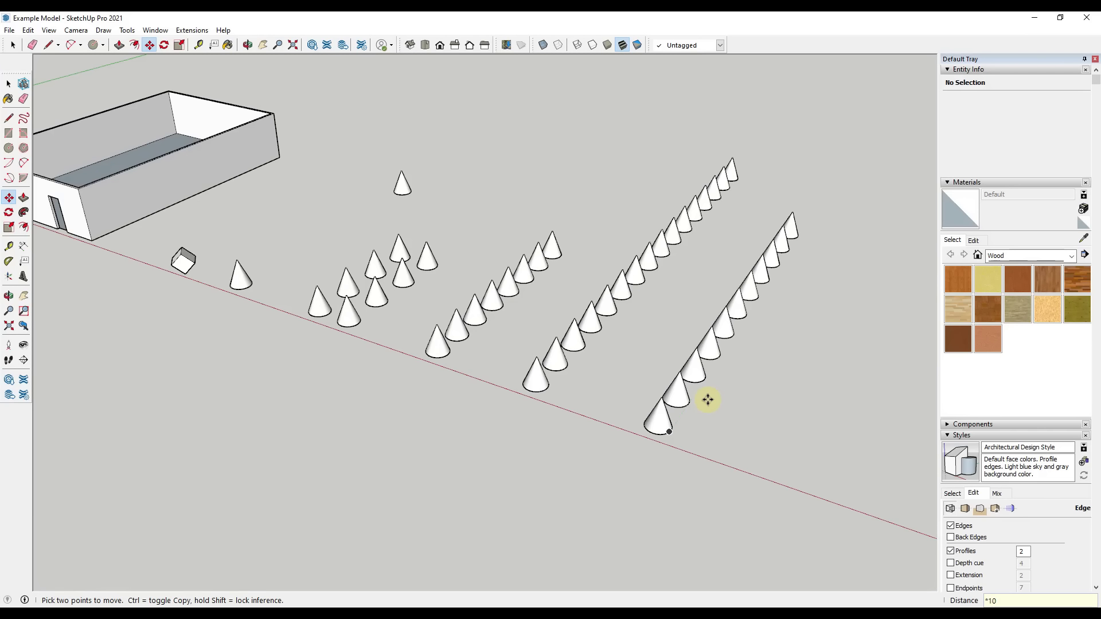
Copy the front loose cone of the new row along the red axis, beyond that row
key("space")
middle_click_drag(678, 418, 607, 430, "shift")
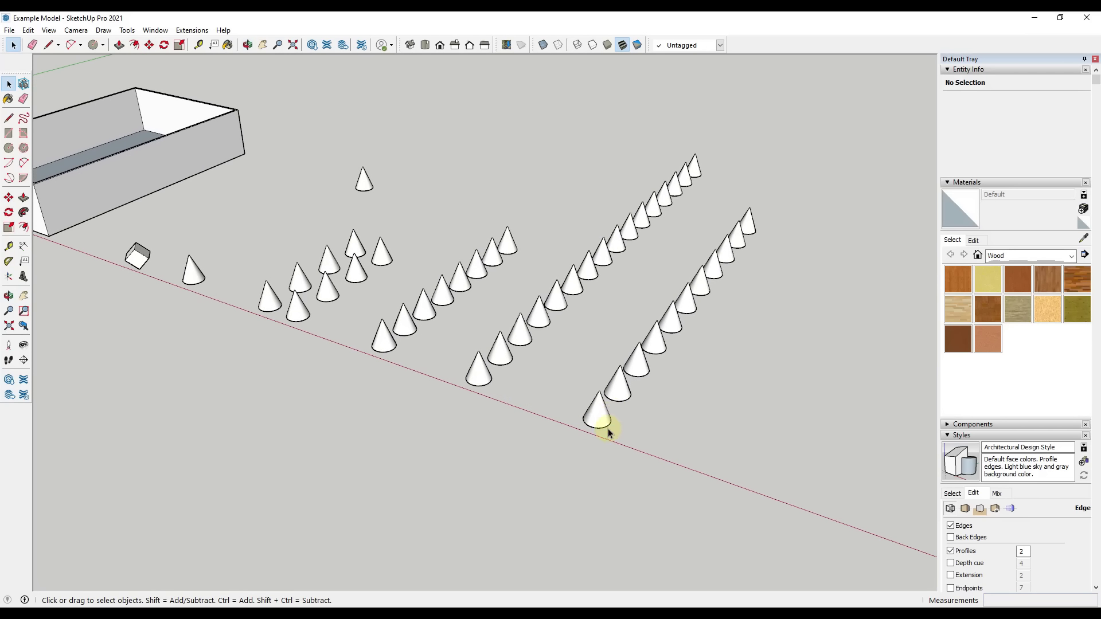
left_click(605, 421)
key("m")
key("ctrl")
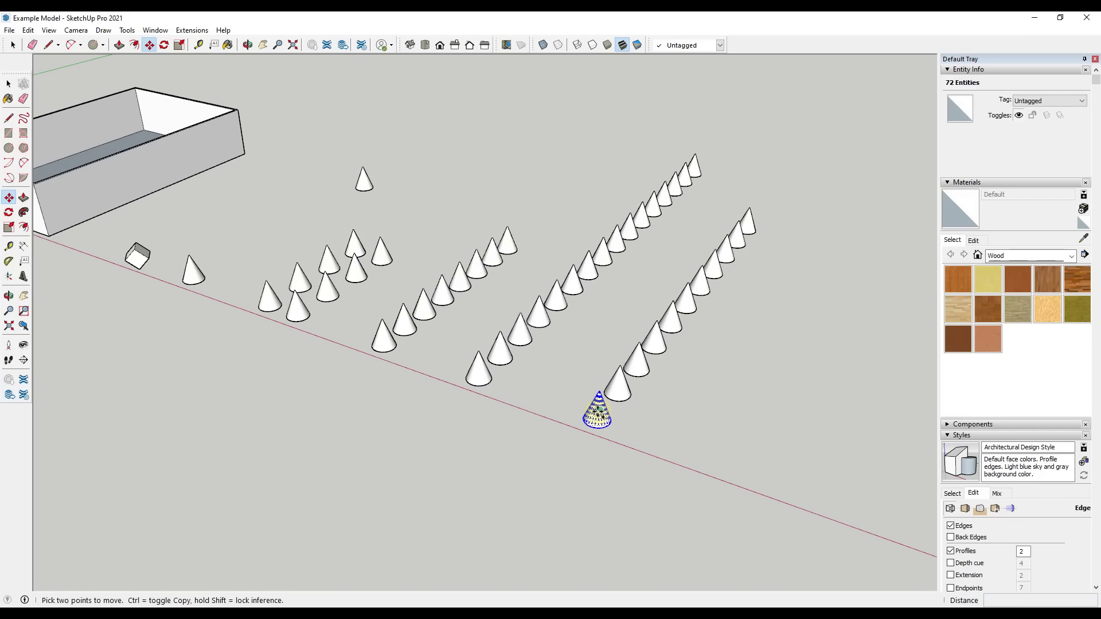
left_click(599, 409)
left_click(706, 452)
Make the copied loose cone a component
key("space")
right_click(701, 454)
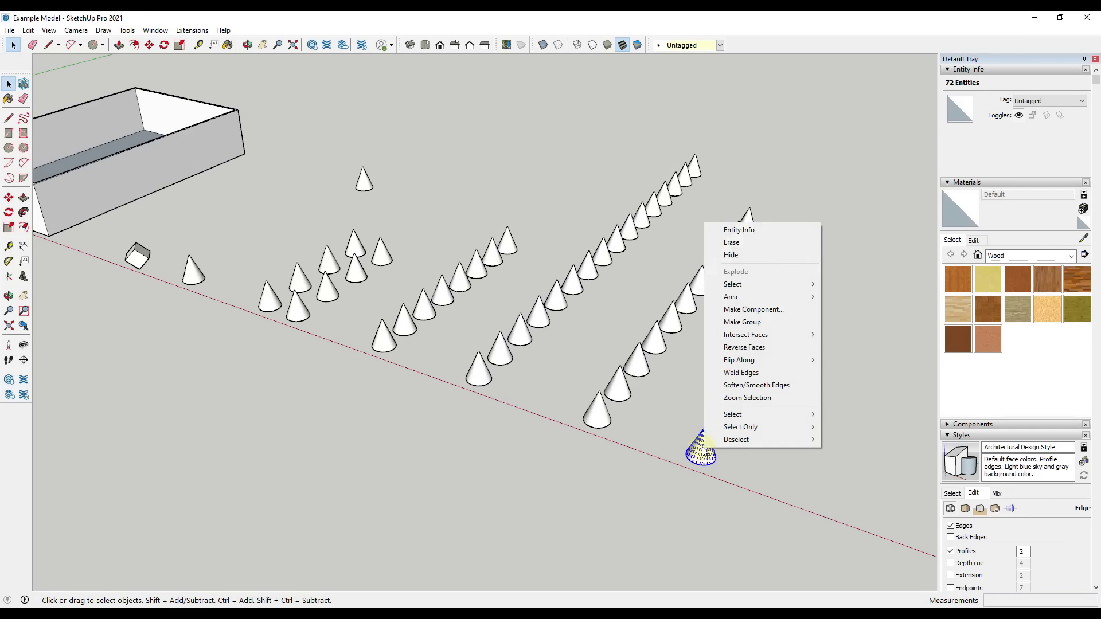
left_click(770, 309)
left_click(564, 432)
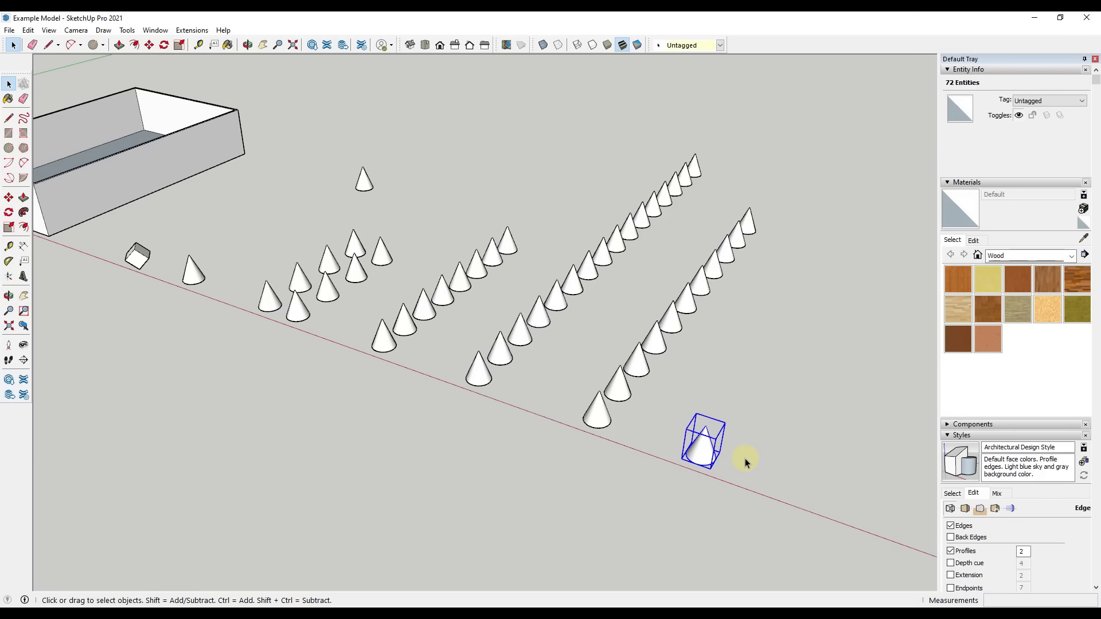
Copy the cone component about 7' along the green axis and multiply it with an array of *5, finally *2
key("m")
left_click(714, 453)
key("ctrl")
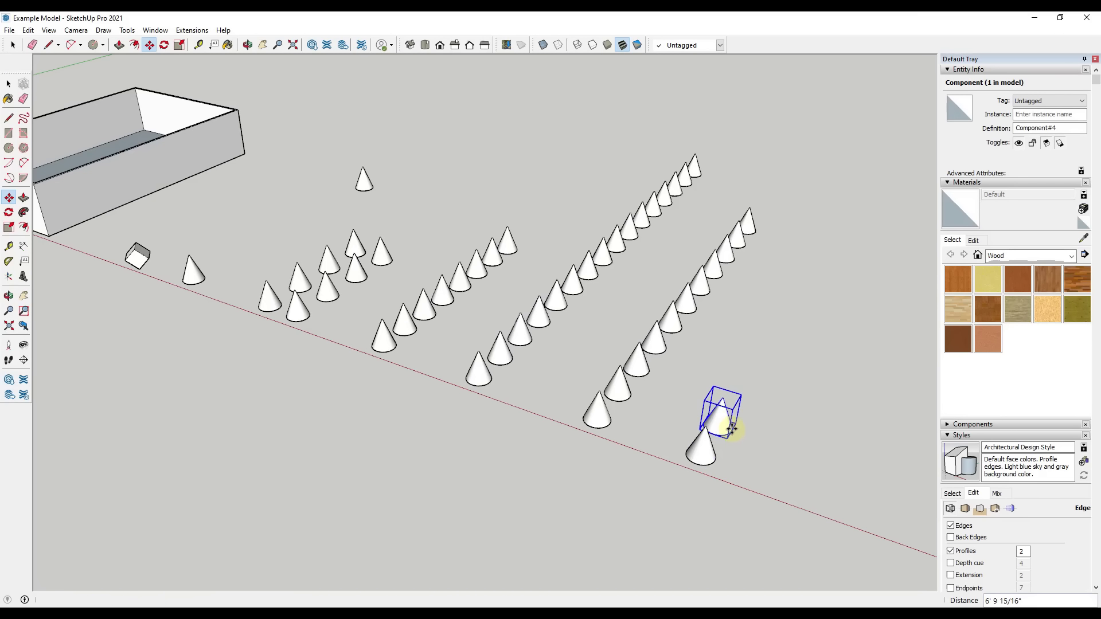
left_click(734, 422)
type("*5")
key("Return")
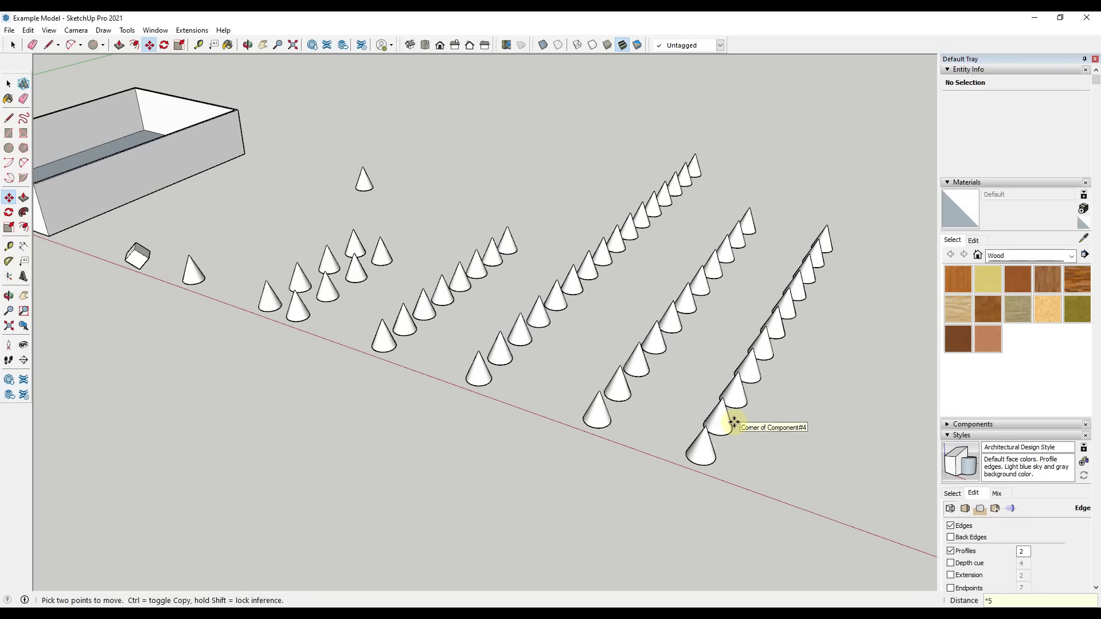
type("*2")
key("Return")
key("space")
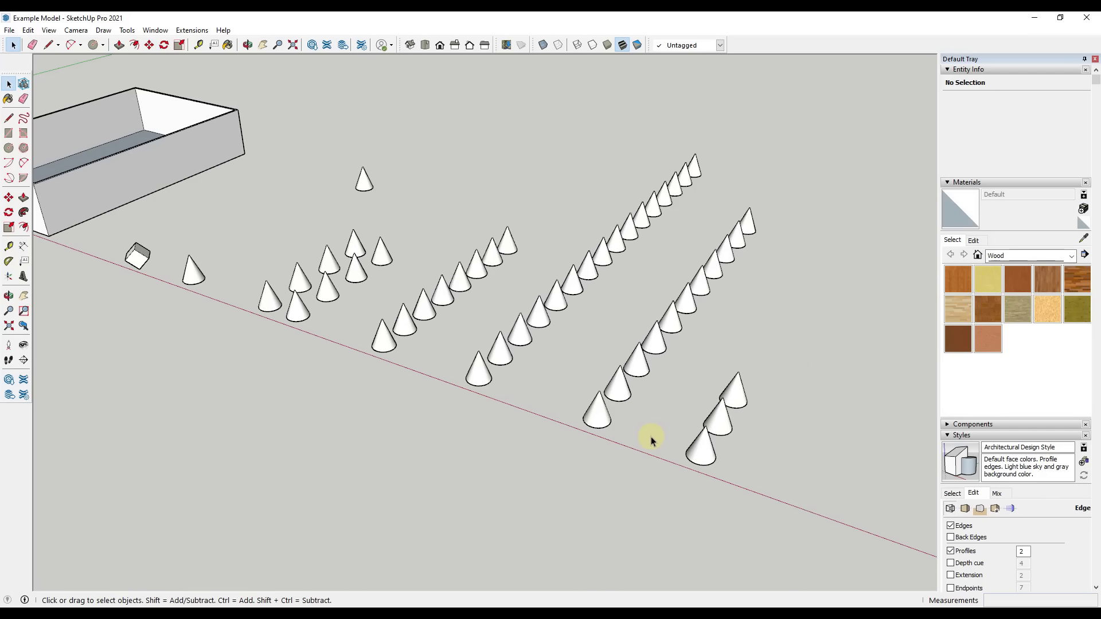
Copy the front cone component of the three-cone row about 16' along the red axis
middle_click_drag(776, 357, 730, 324)
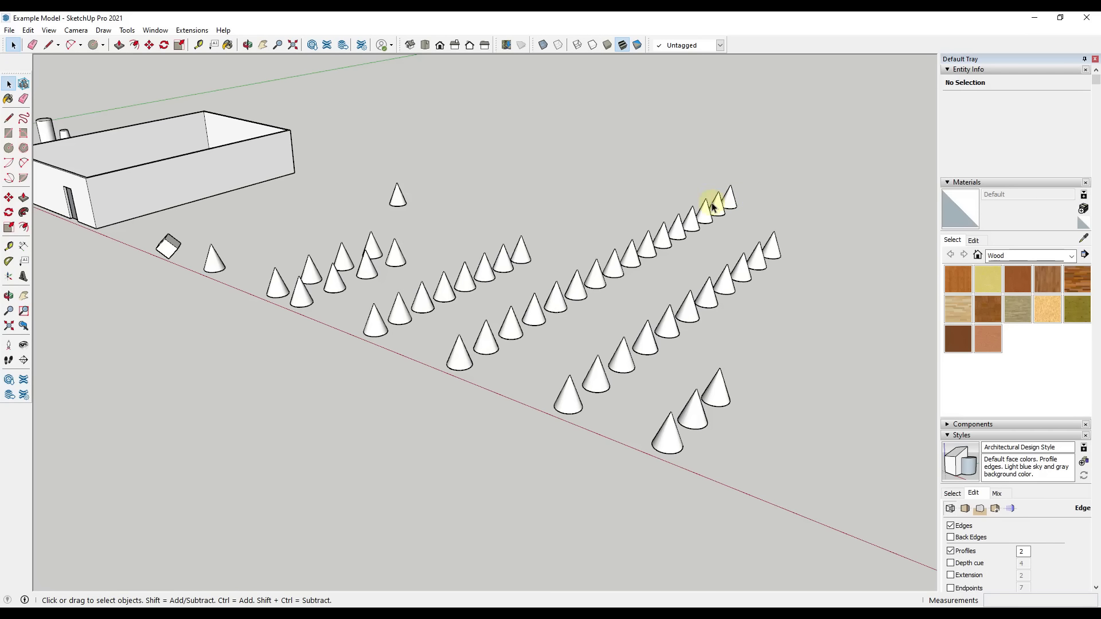
scroll(600, 408, "down", 2)
scroll(599, 409, "down", 1)
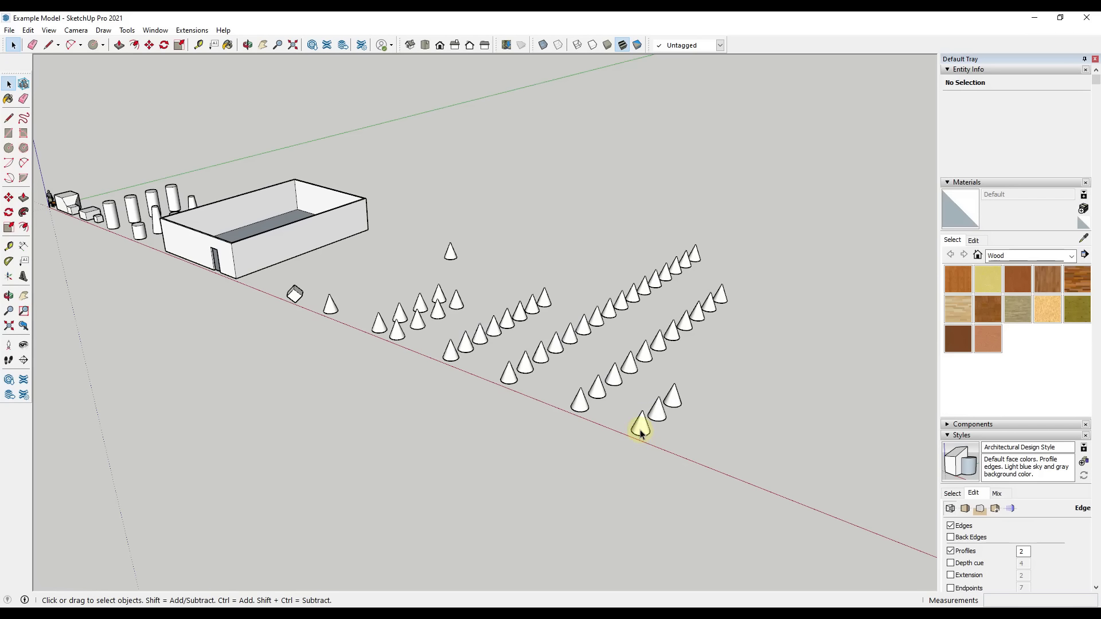
key("m")
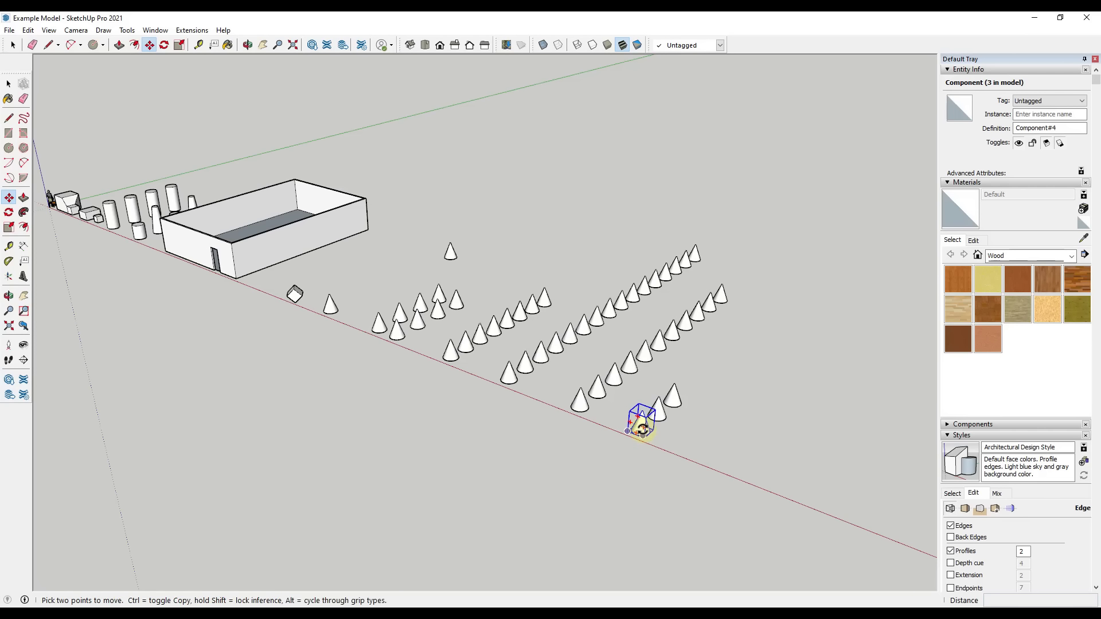
key("ctrl")
left_click(643, 435)
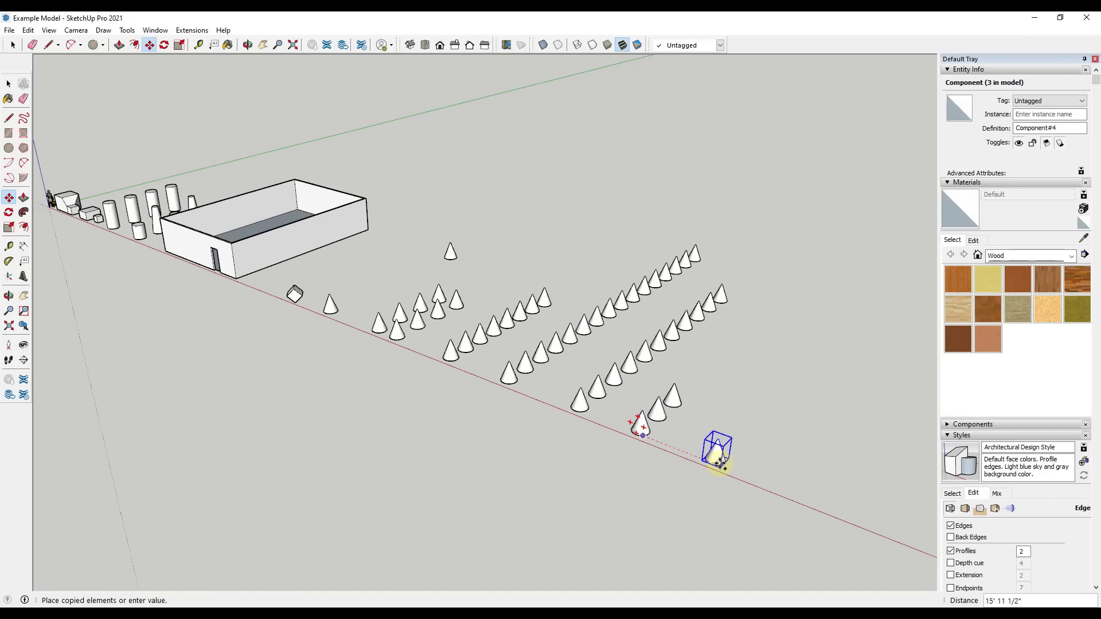
left_click(725, 461)
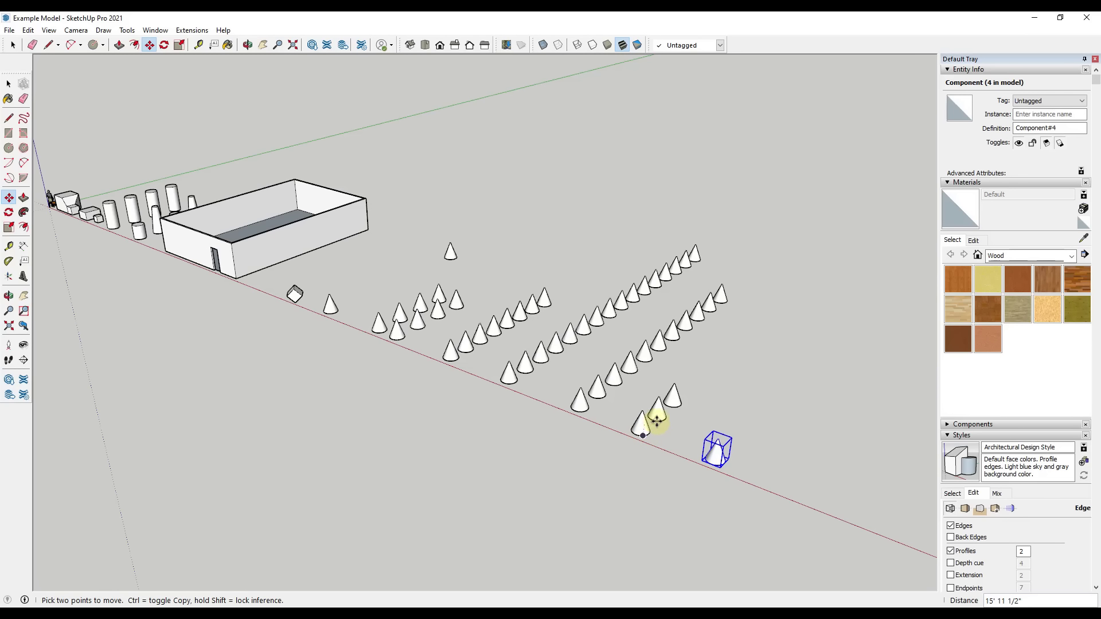
Copy that isolated cone component about 68' 5" along the green axis and divide the distance with an array of /5
scroll(864, 479, "up", 6)
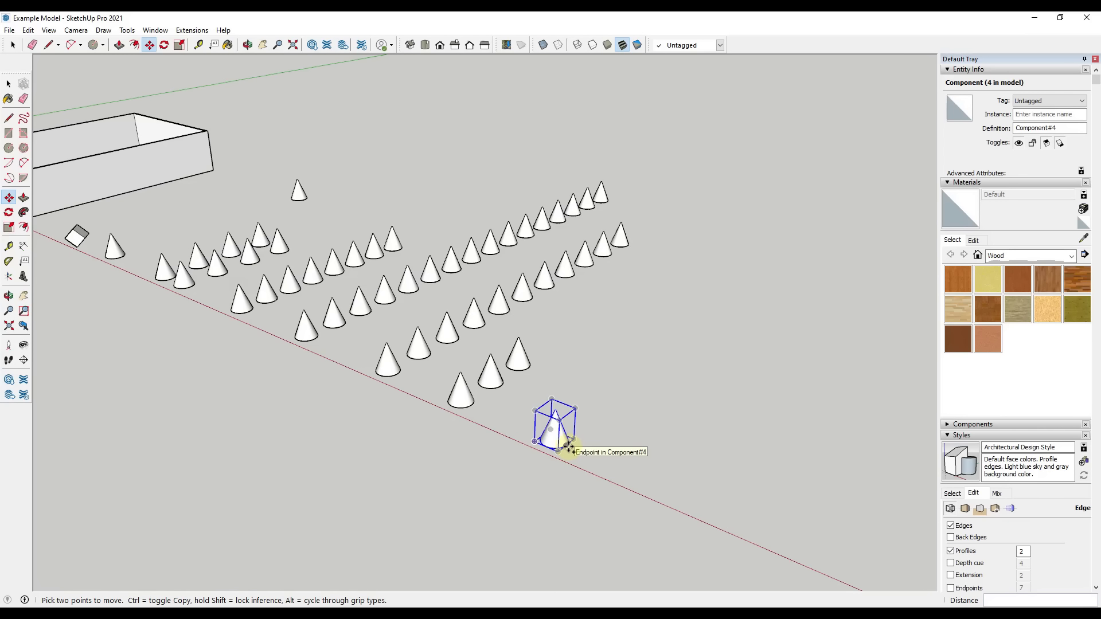
left_click(567, 445)
key("ctrl")
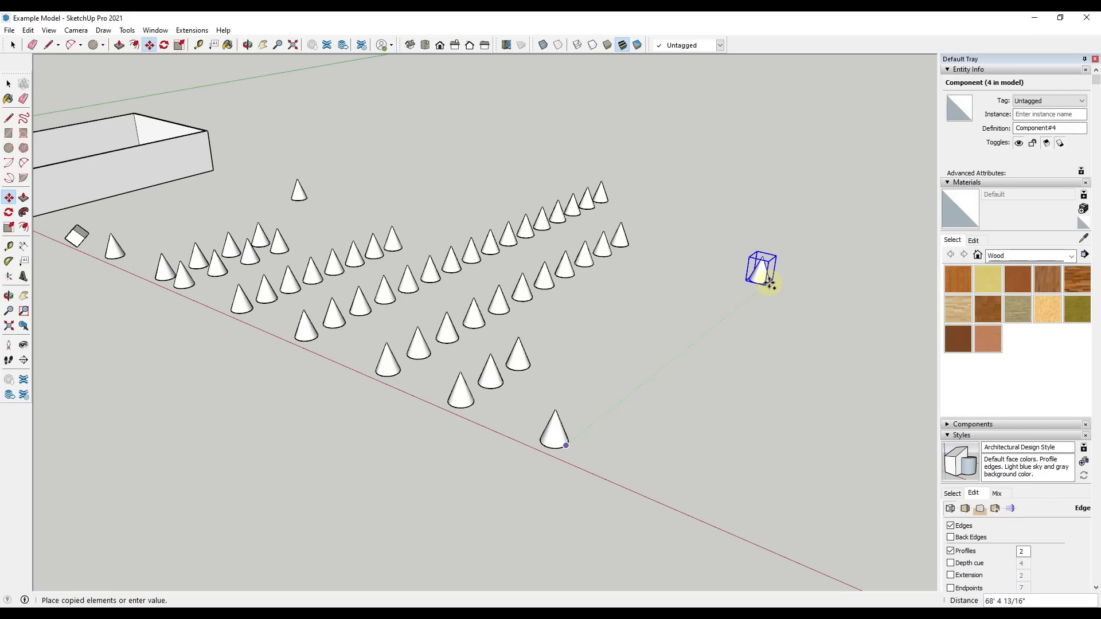
left_click(769, 283)
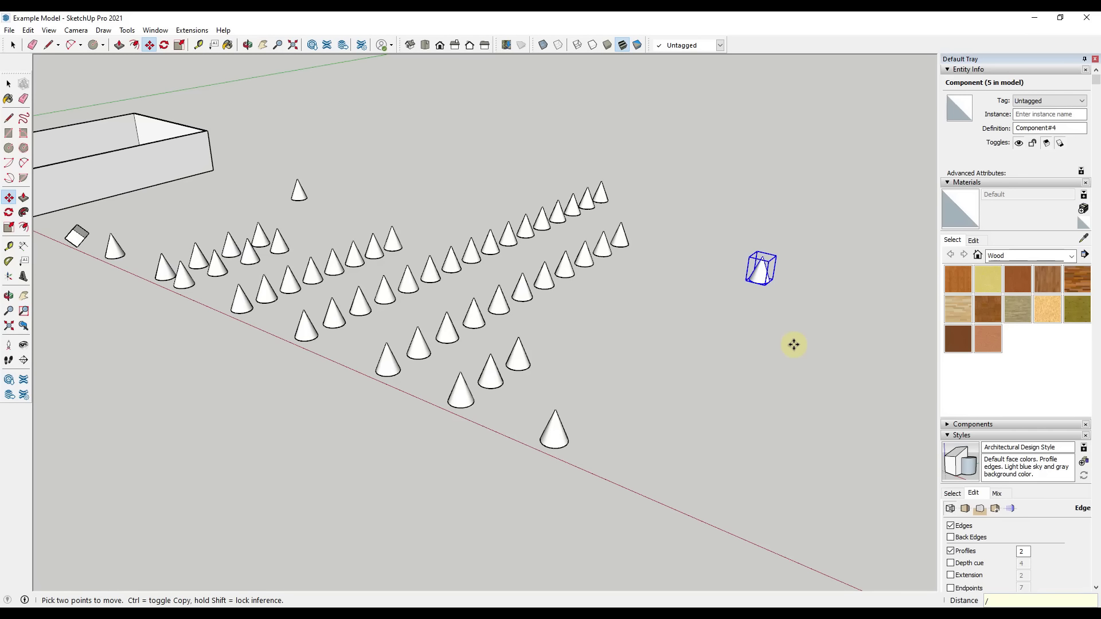
type("/5")
key("Return")
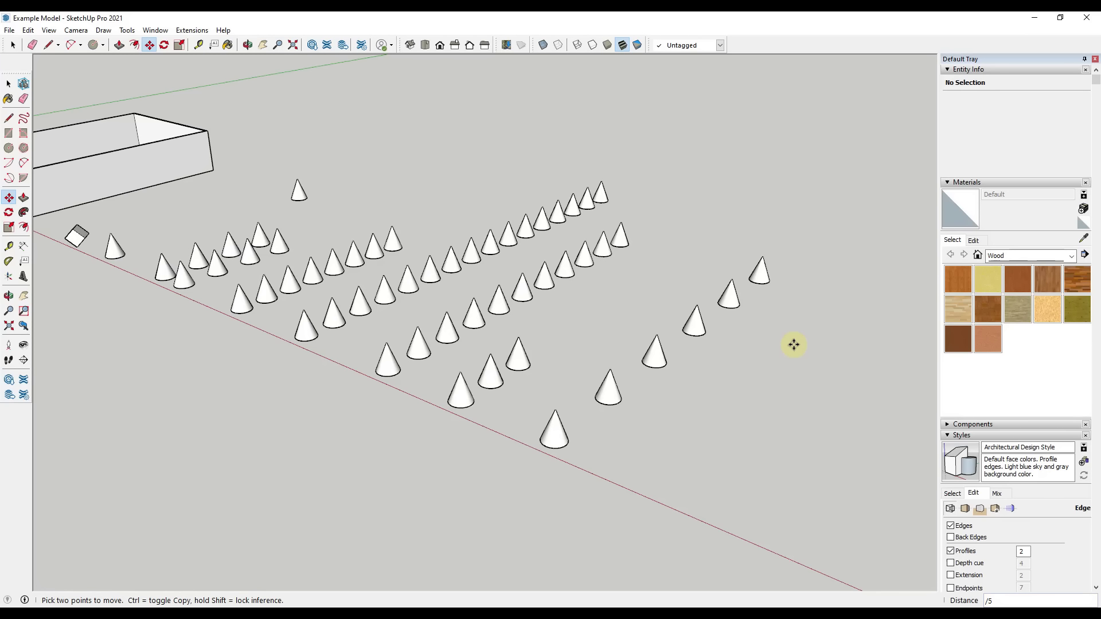
Change the number of divisions between the two end cones to /10, /15, /2, /3 and finally /8
type("/10")
key("Return")
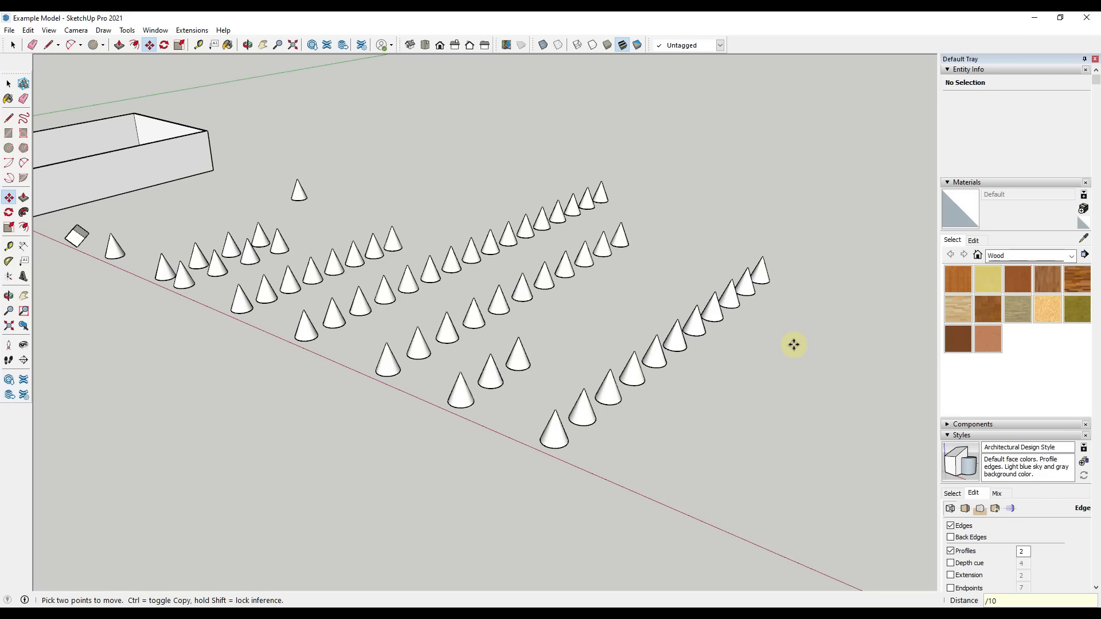
type("/15")
key("Return")
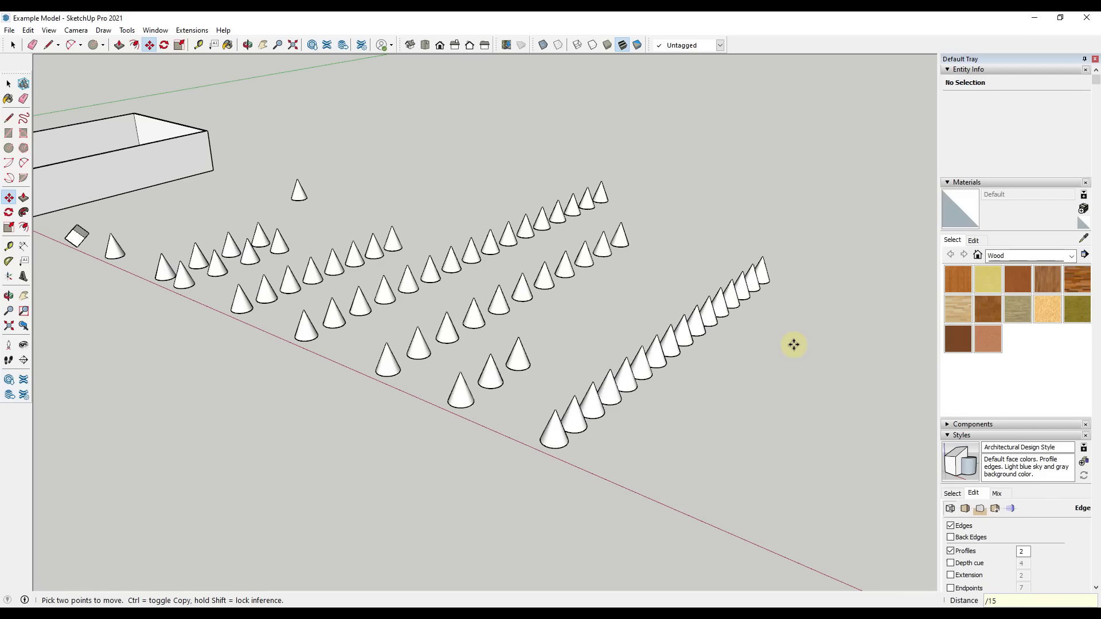
type("/2")
key("Return")
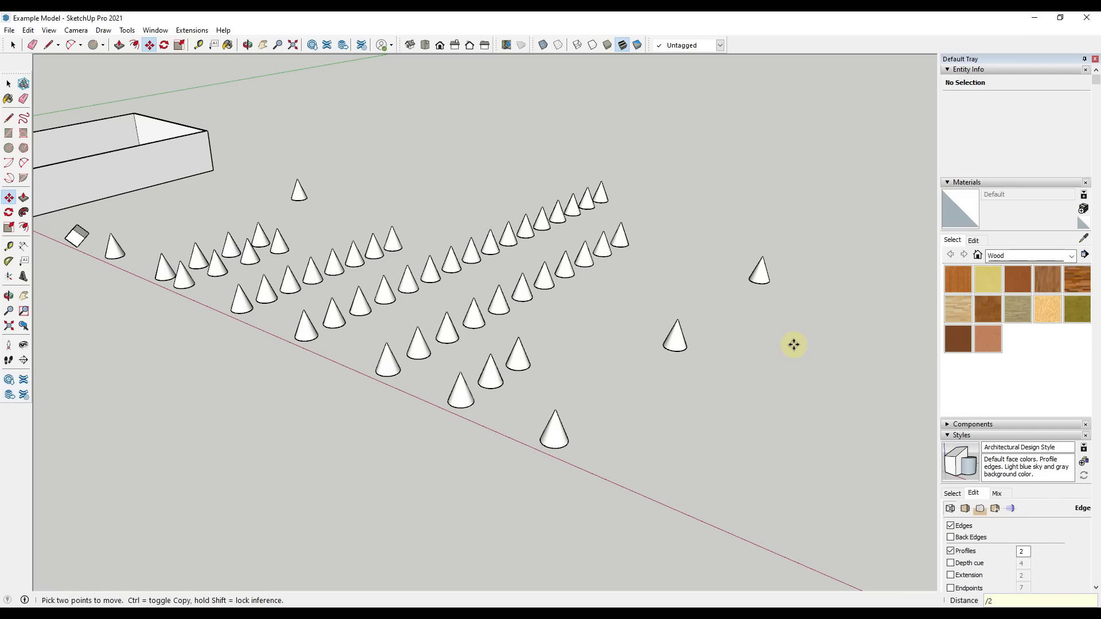
type("/3")
key("Return")
type("/8")
key("Return")
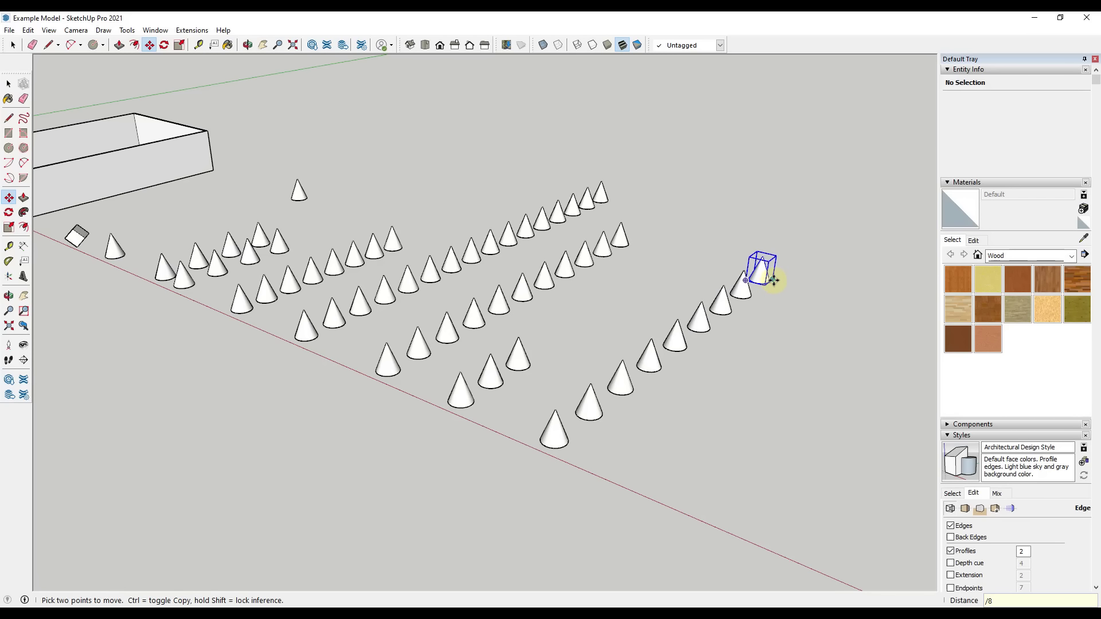
Copy the front cone component of the divided row about 41' 3" along the red axis
key("space")
scroll(580, 438, "down", 2)
mouse_move(706, 437)
middle_mouse_down("shift")
mouse_move(531, 405)
mouse_move(616, 440)
mouse_move(582, 408)
mouse_move(548, 442)
middle_mouse_up("shift")
scroll(615, 439, "down", 3)
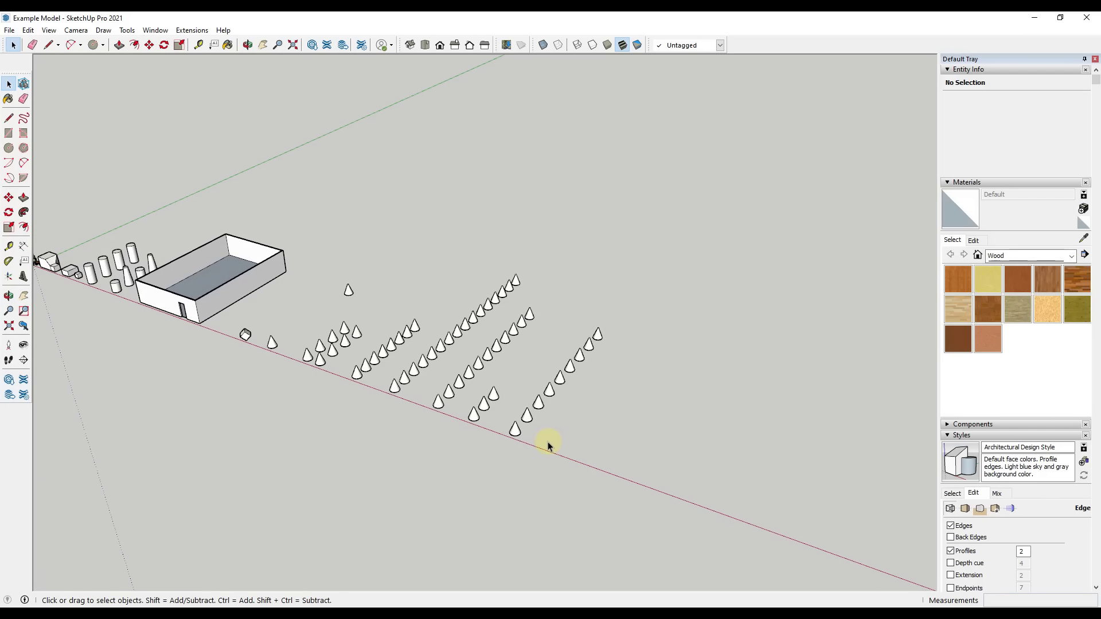
left_click(514, 430)
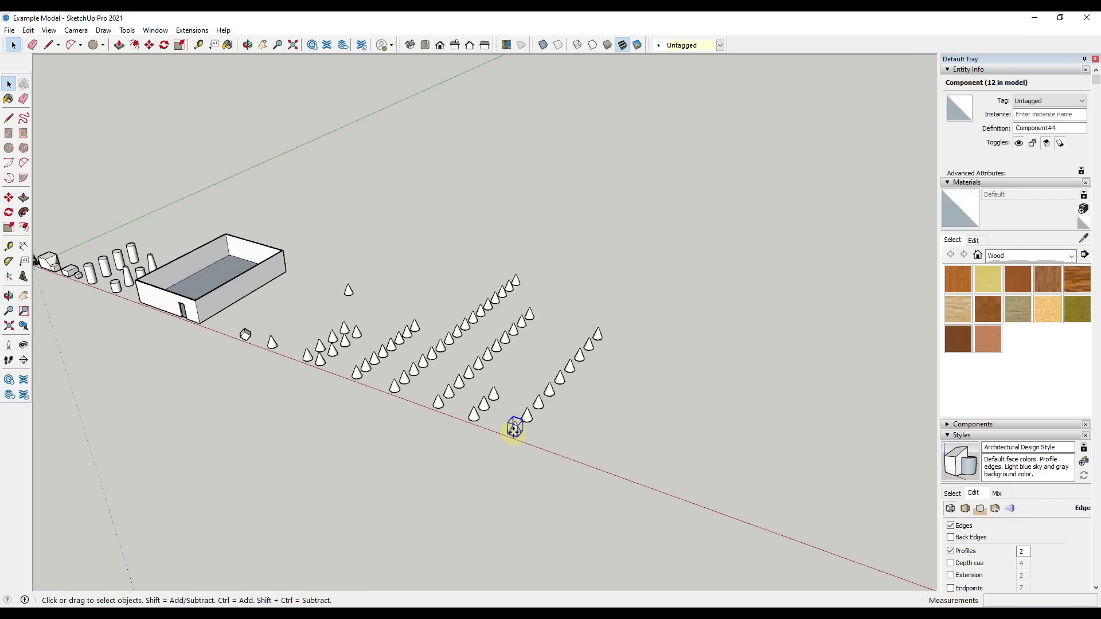
key("m")
key("ctrl")
left_click(518, 434)
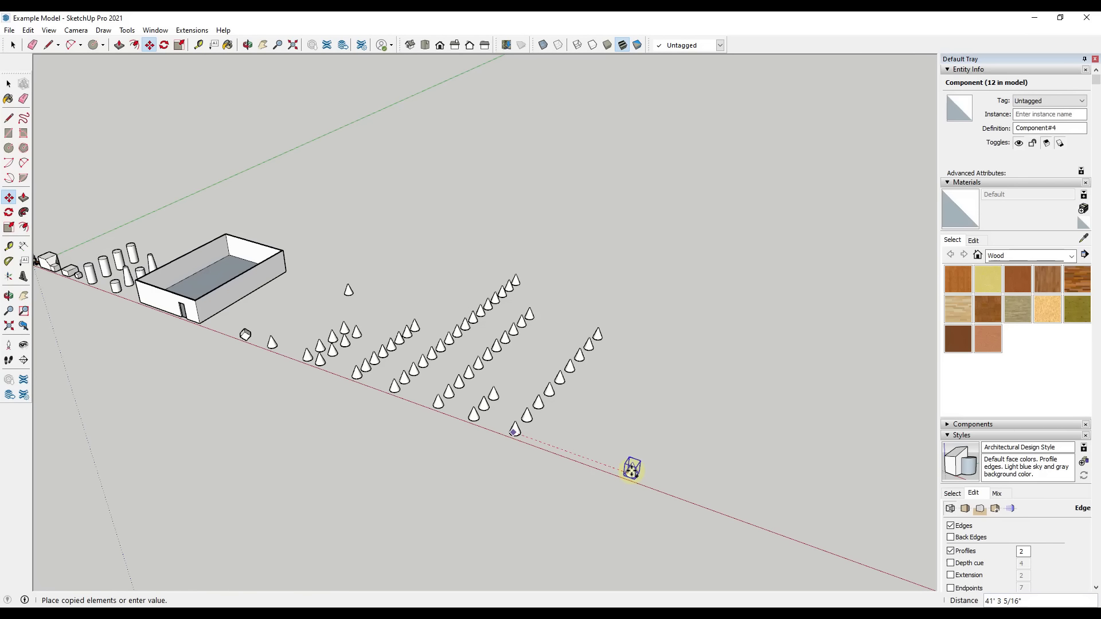
left_click(634, 469)
Try to rotate the isolated cone component in the ground plane about a point just beside its base
scroll(638, 481, "up", 4)
middle_click_drag(642, 478, 604, 471)
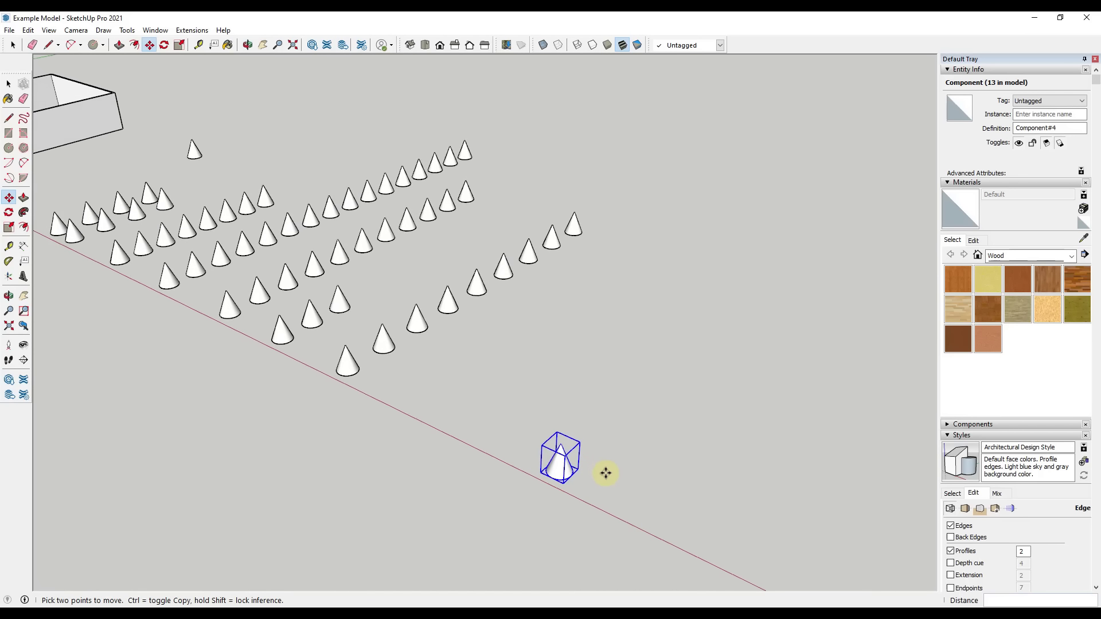
scroll(604, 472, "down", 3)
scroll(700, 489, "up", 2)
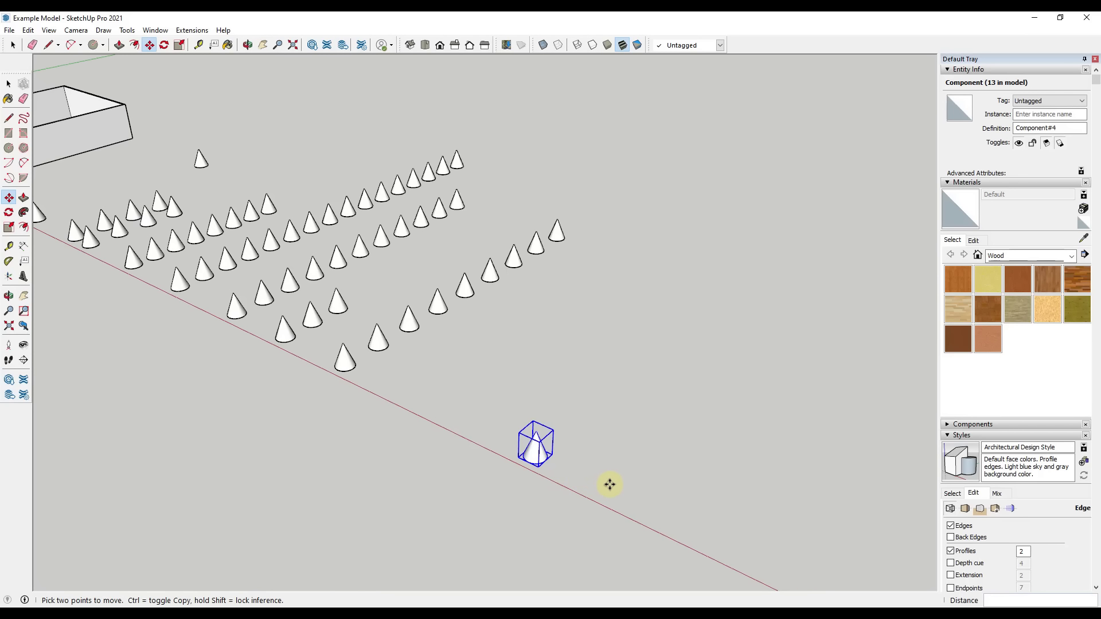
key("q")
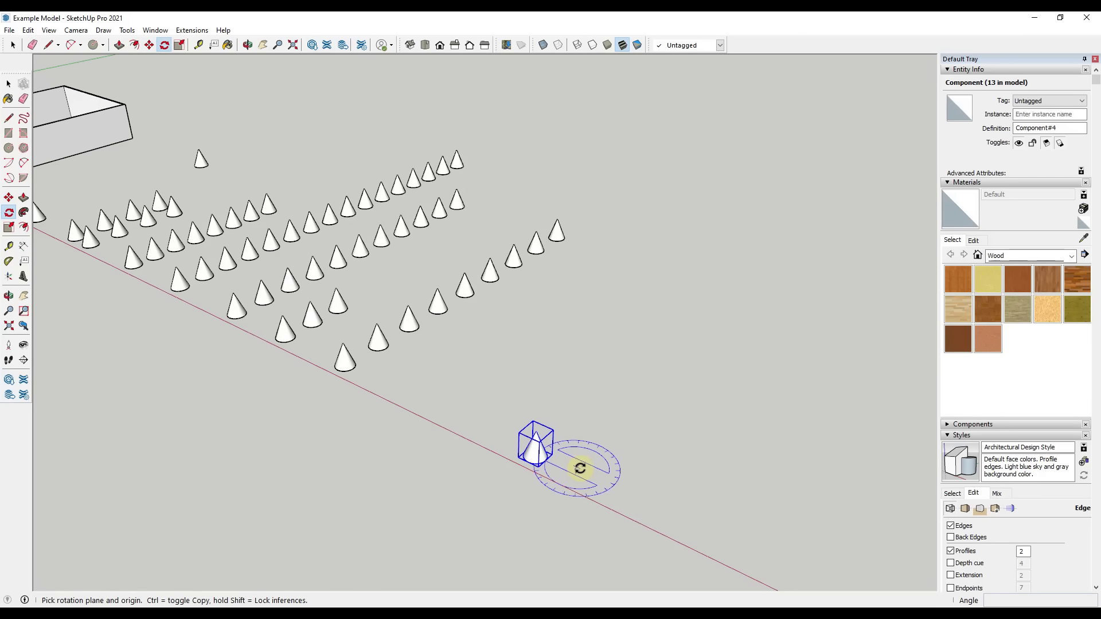
scroll(576, 465, "up", 5)
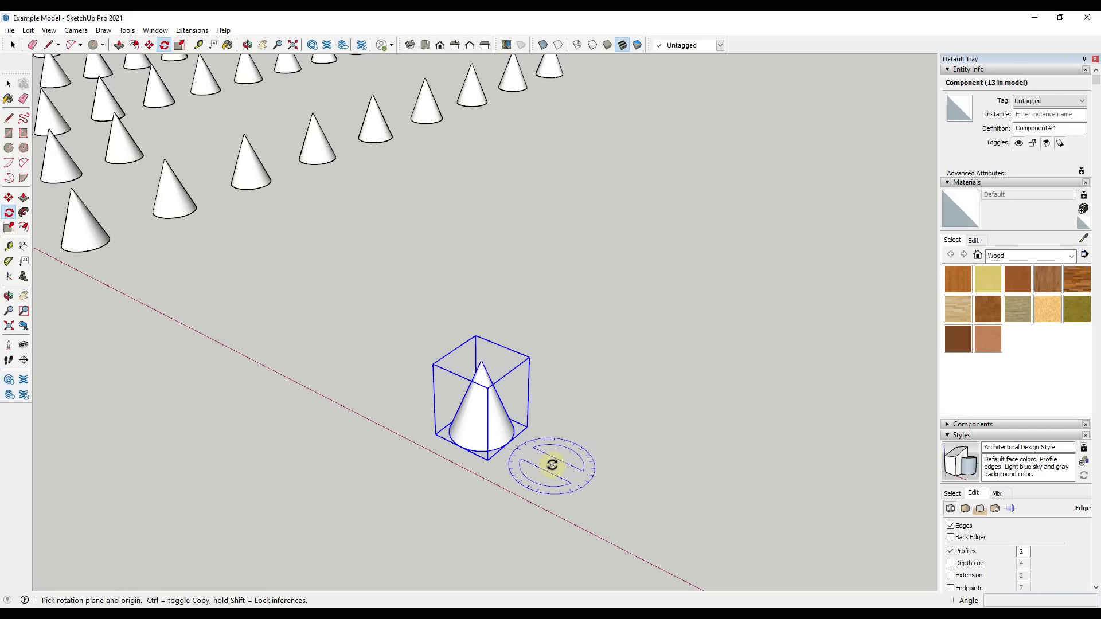
left_click(556, 462)
left_click(516, 444)
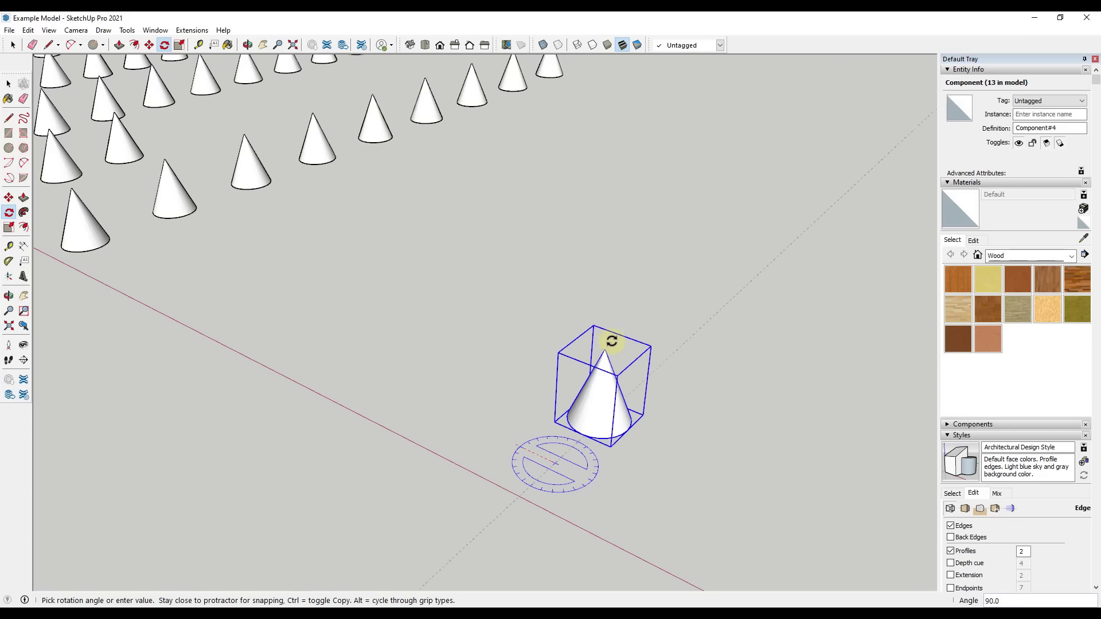
left_click(530, 344)
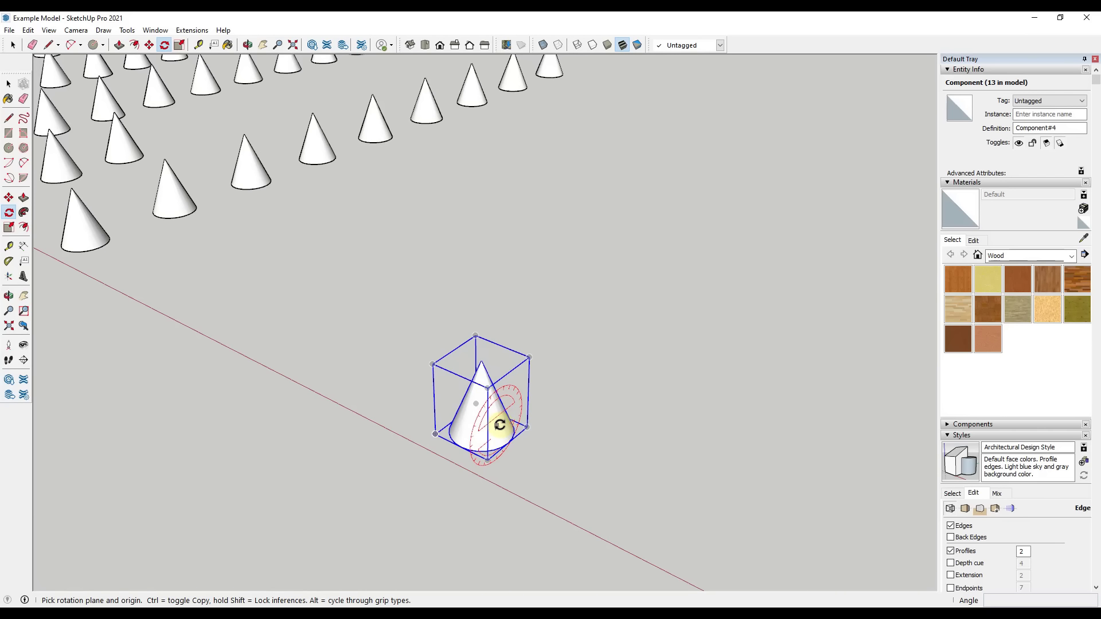
Try to tip the isolated cone over by rotating it about the red axis from a point on its side
left_click_drag(499, 425, 544, 387)
left_click(560, 376)
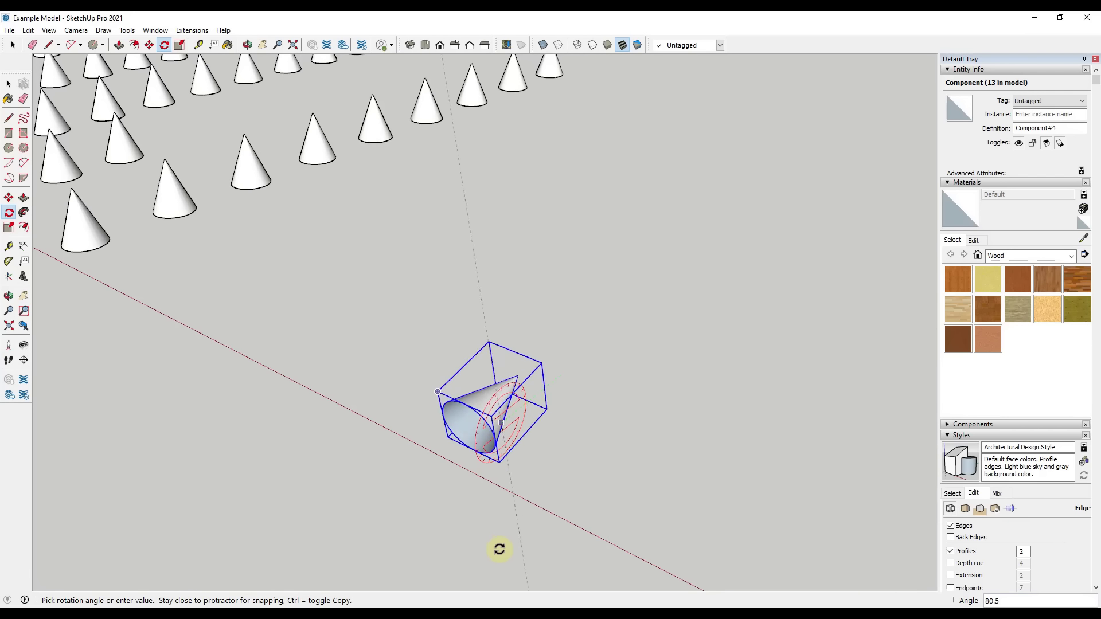
key("Escape")
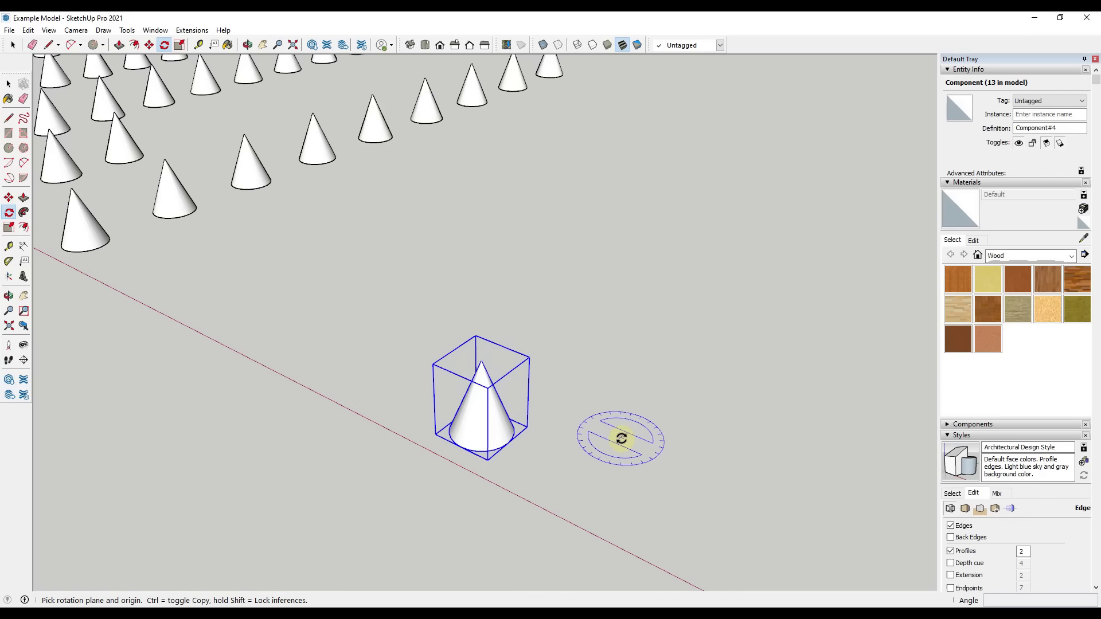
Cycle the rotation plane lock through the green, red and blue axes, and try another red-axis rotation of the isolated cone
key("Left")
key("Right")
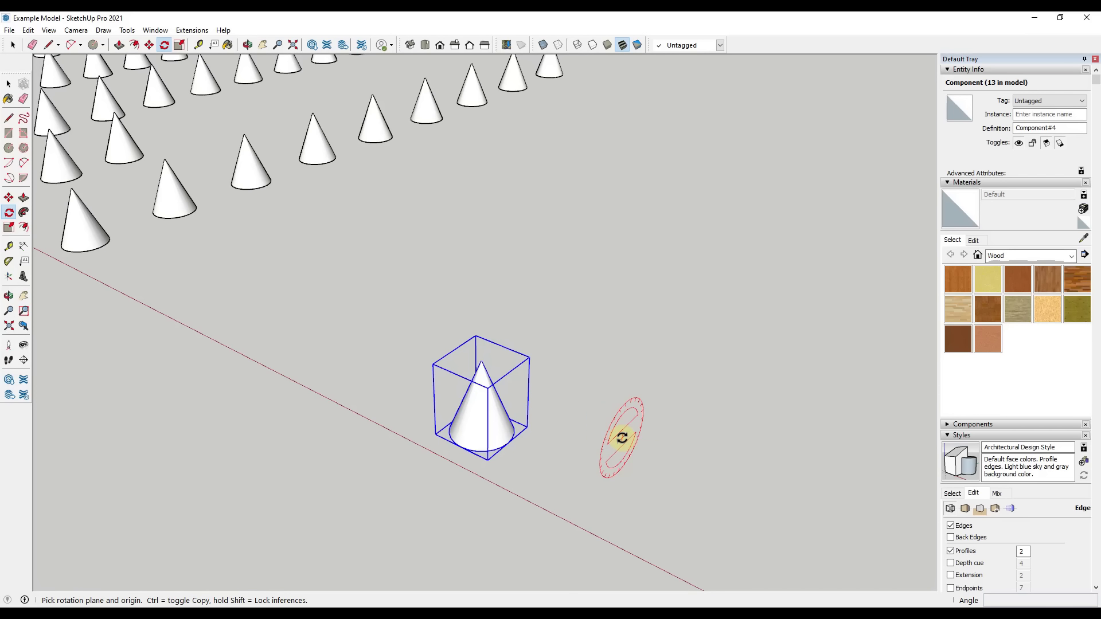
key("Up")
key("Left")
key("Up")
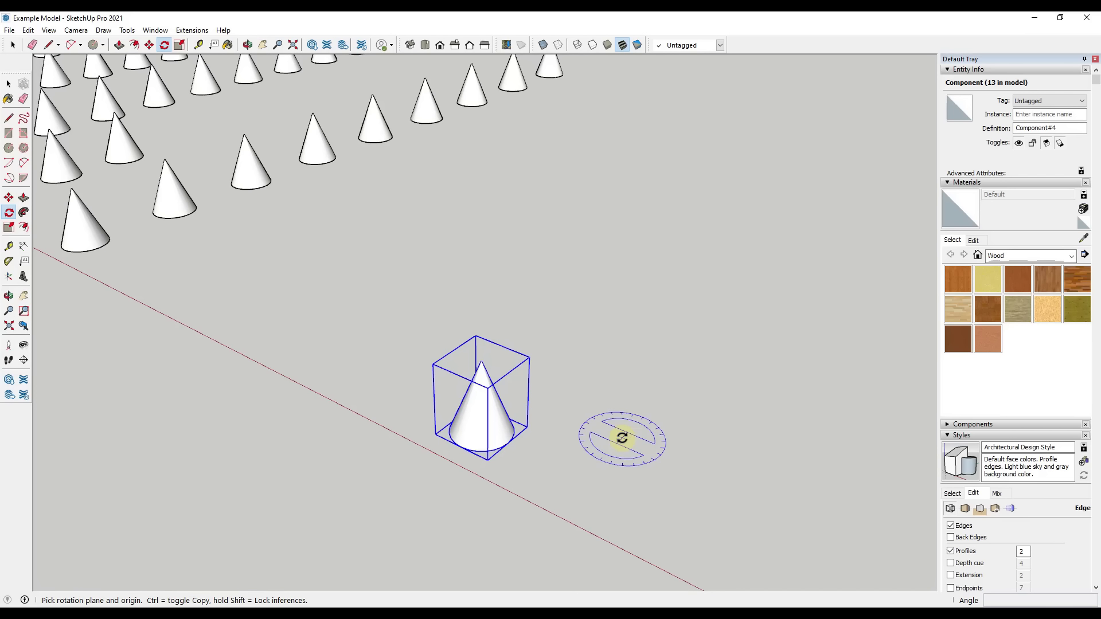
key("Left")
key("Right")
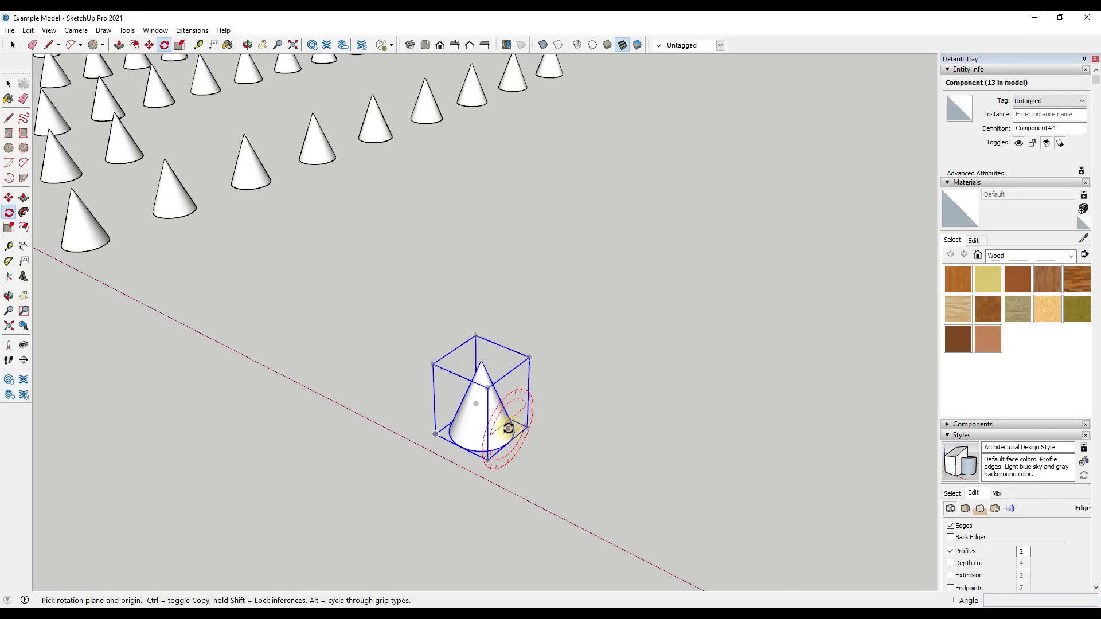
left_click_drag(496, 423, 572, 376)
left_click(572, 376)
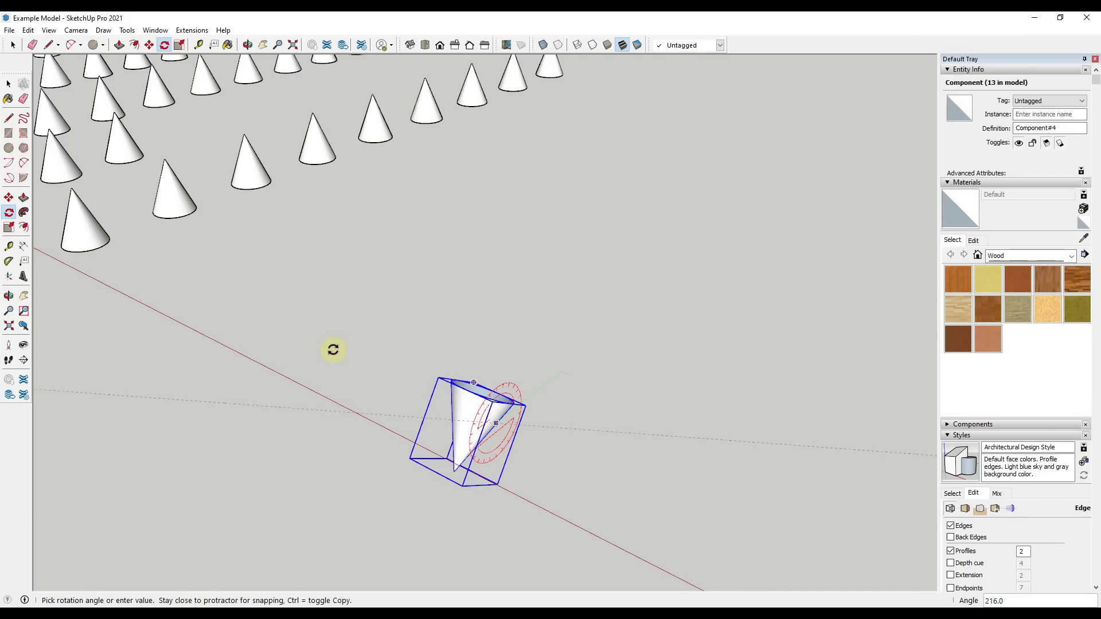
key("space")
Try a rotated copy of the isolated cone at 40° around a nearby ground point, multiply it by *5 and *10, and undo the array
scroll(508, 403, "down", 2)
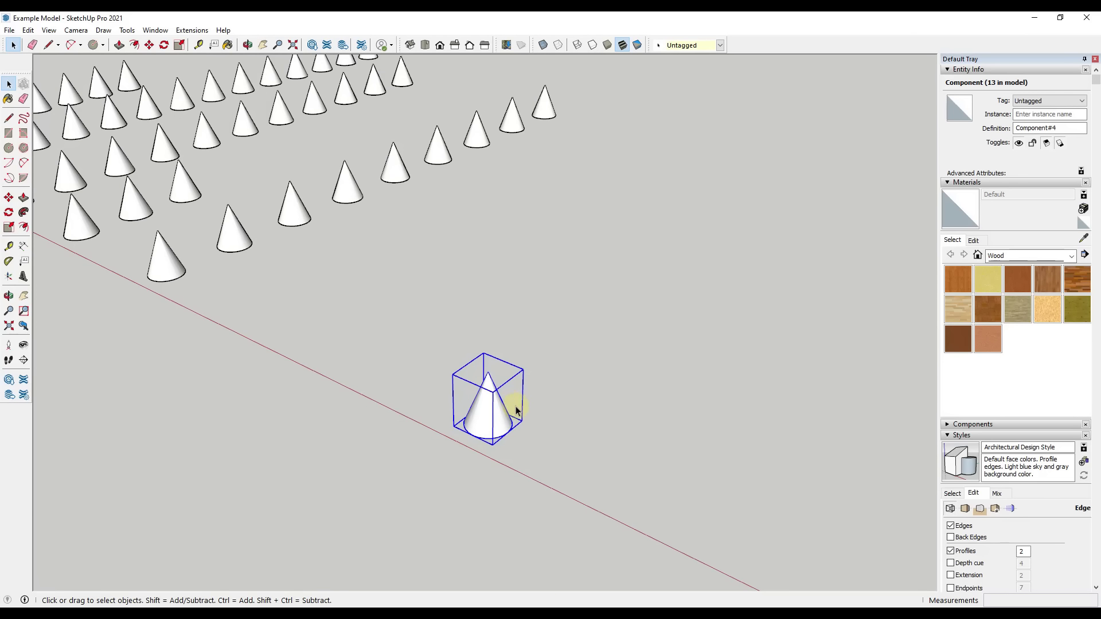
mouse_move(581, 458)
middle_mouse_down()
mouse_move(596, 479)
mouse_move(482, 414)
mouse_move(580, 479)
middle_mouse_up()
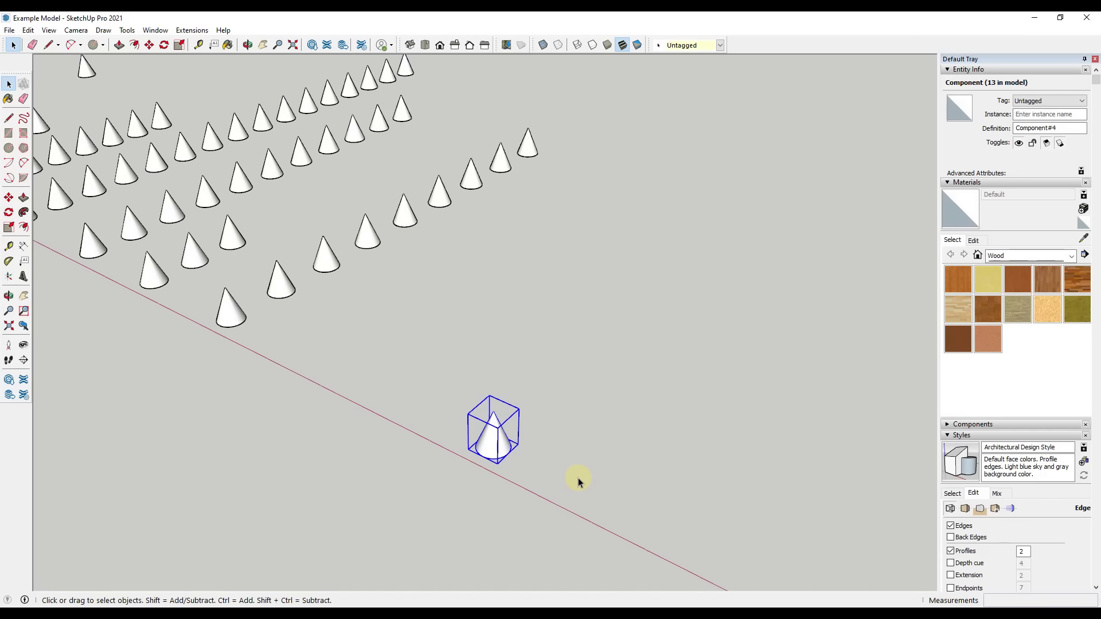
key("q")
left_click_drag(579, 483, 511, 450)
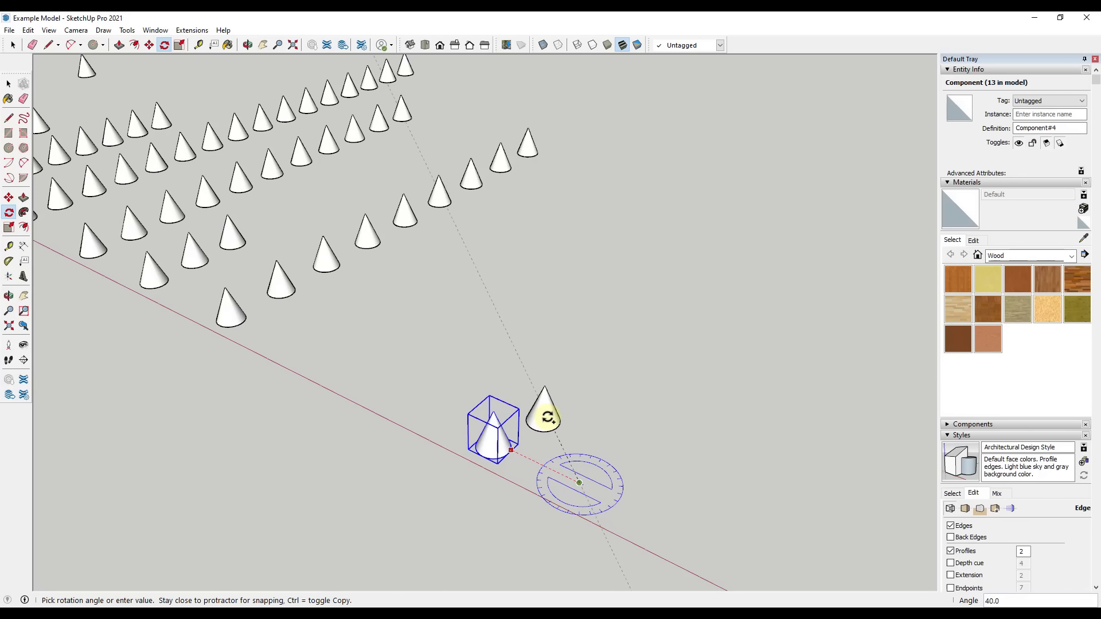
left_click(568, 415)
type("*")
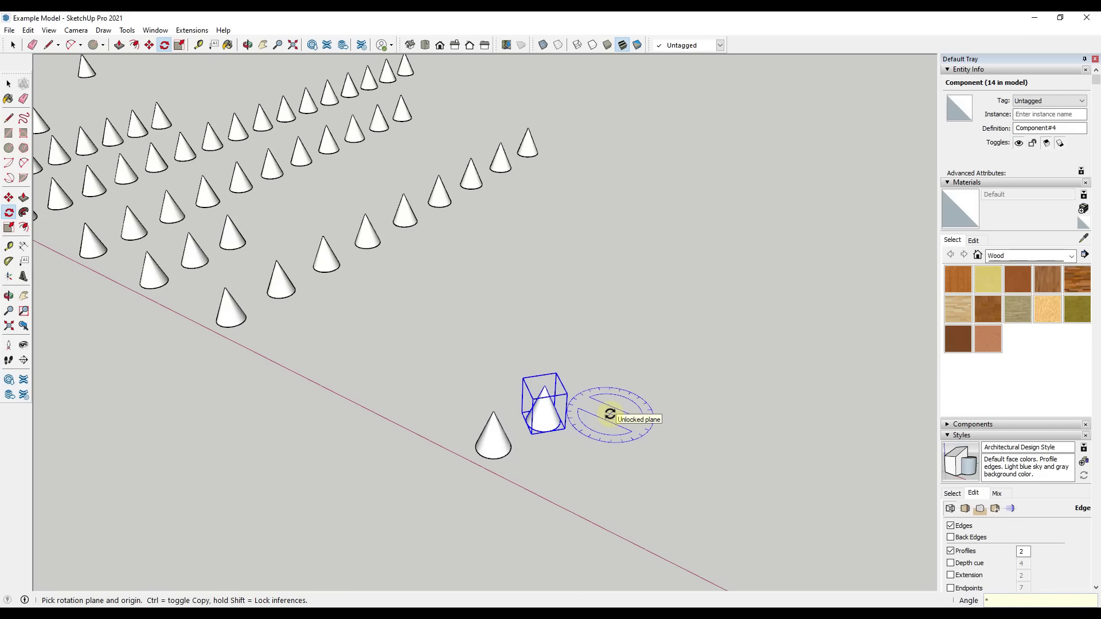
type("5")
key("Return")
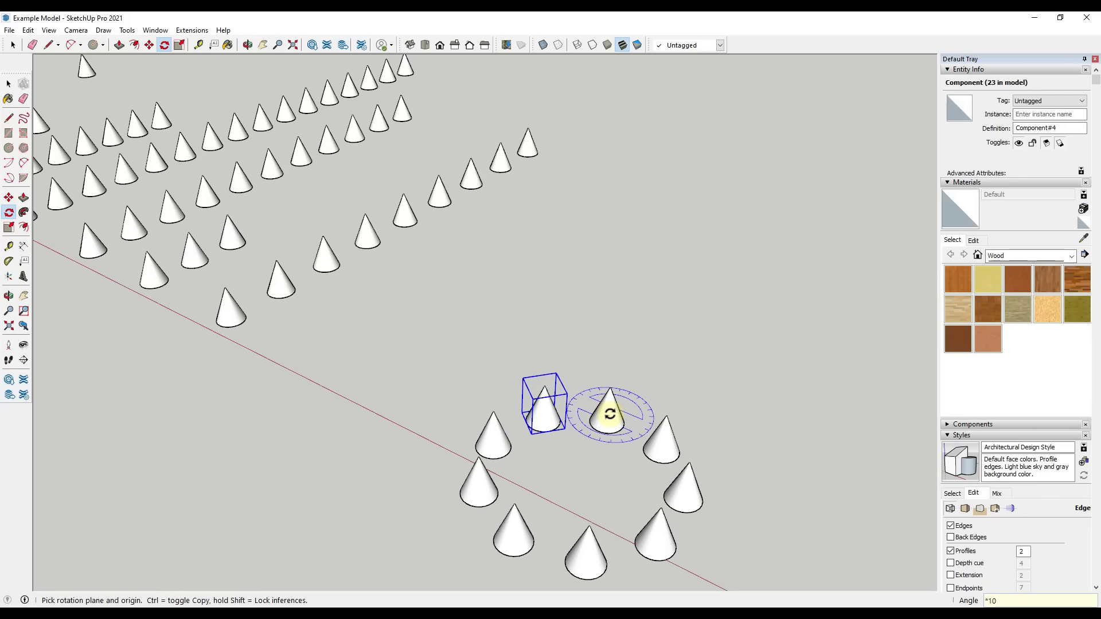
key("ctrl+z")
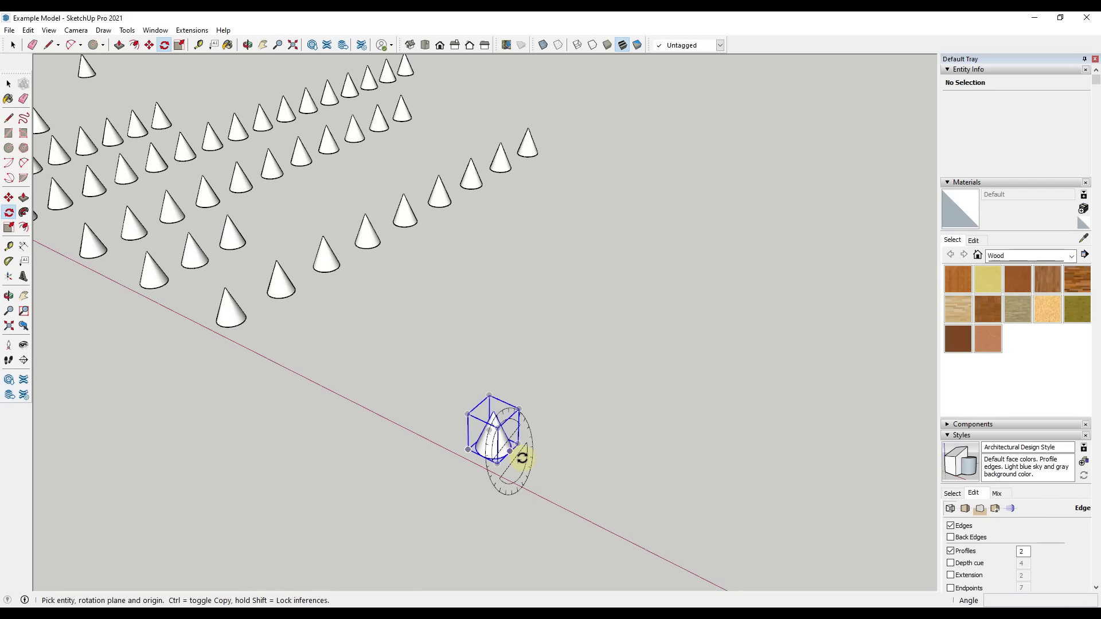
Copy the isolated cone 180° around a ground point beside it along the red axis and divide the rotation with an array of /5
key("space")
left_click(494, 450)
key("q")
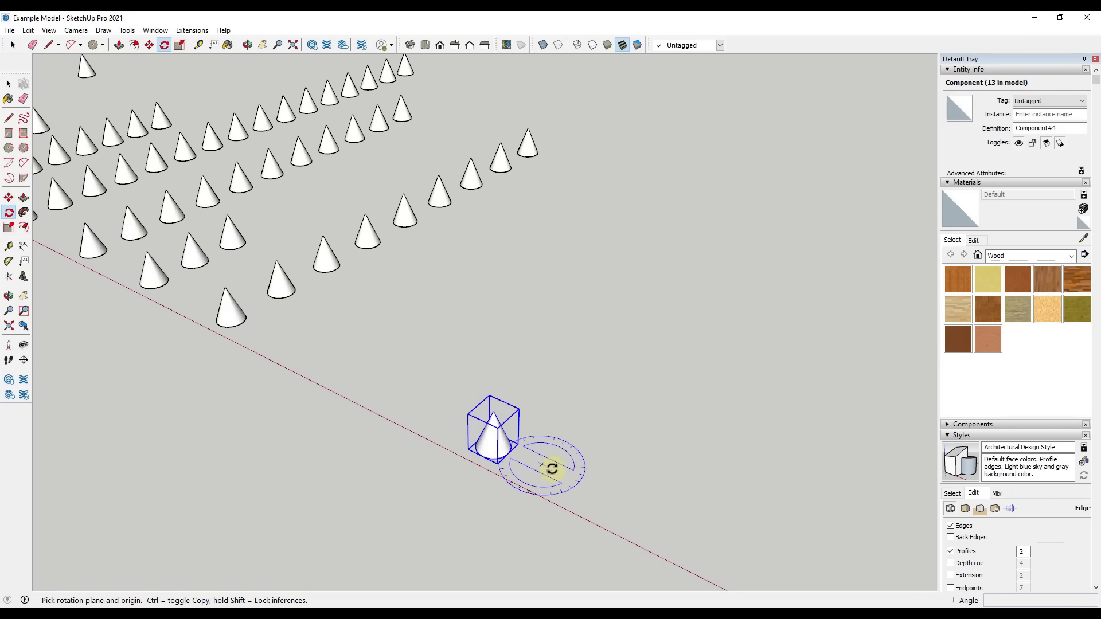
left_click(568, 481)
left_click(520, 457)
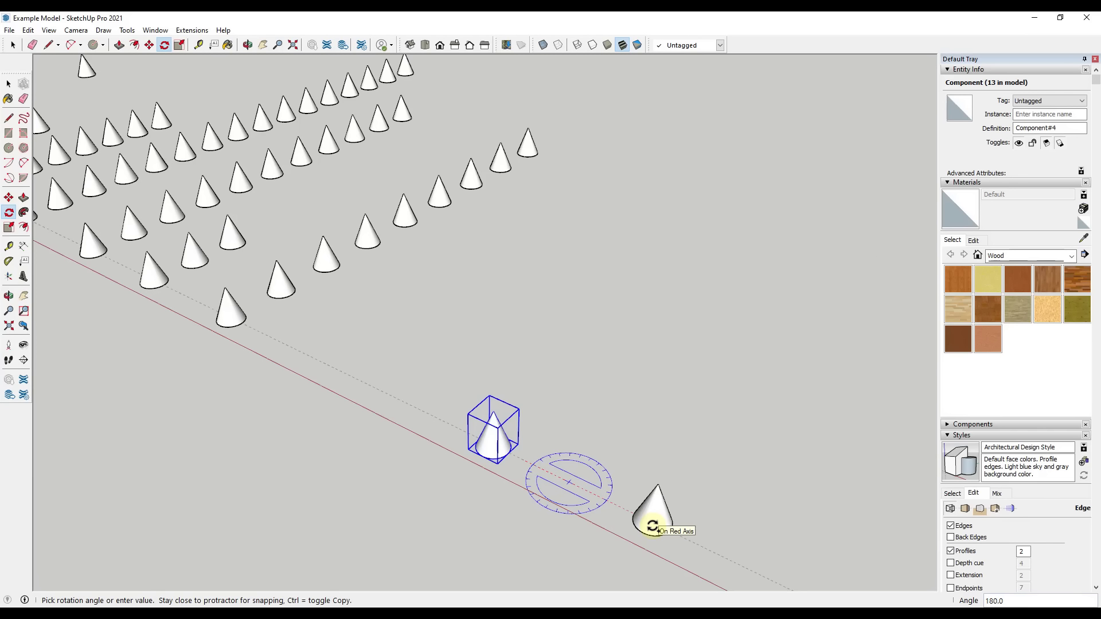
left_click(661, 524)
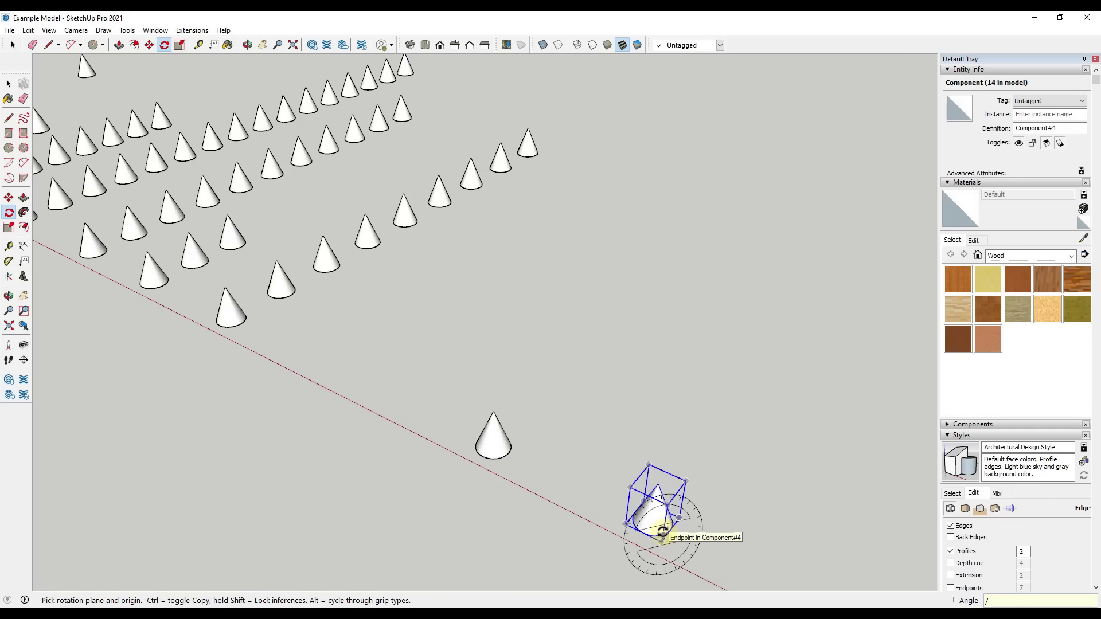
type("/5")
key("Return")
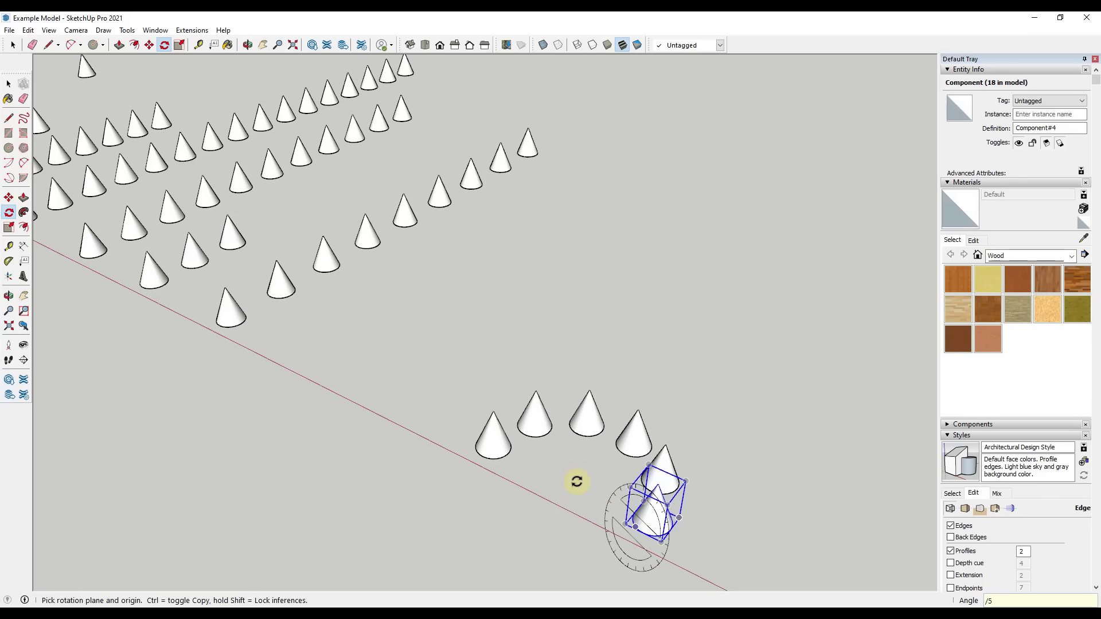
scroll(593, 486, "down", 3)
scroll(569, 486, "up", 3)
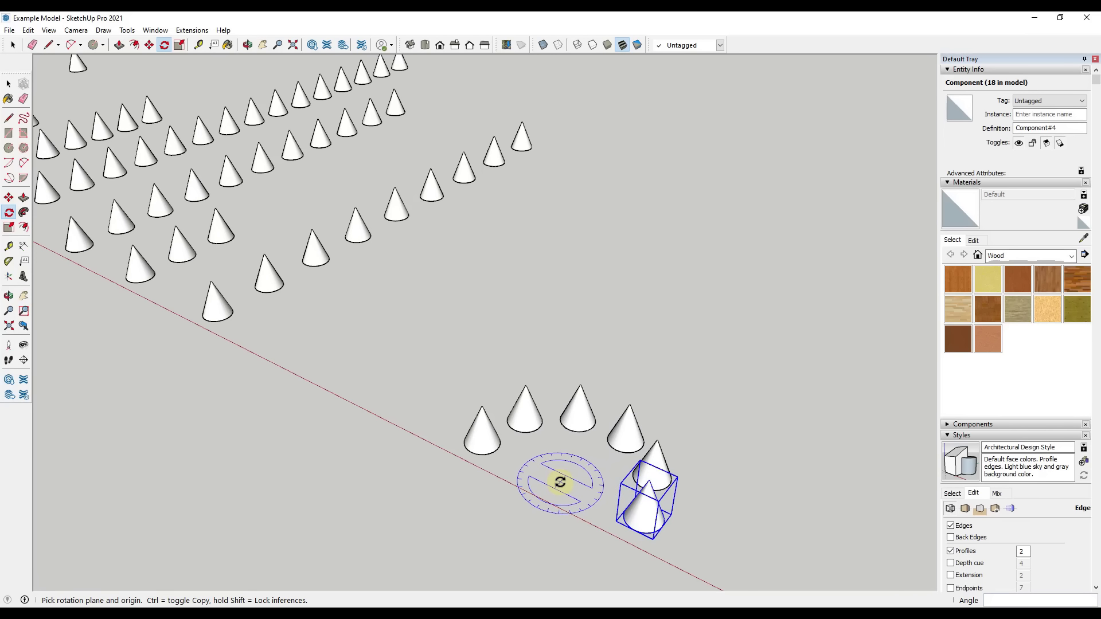
key("space")
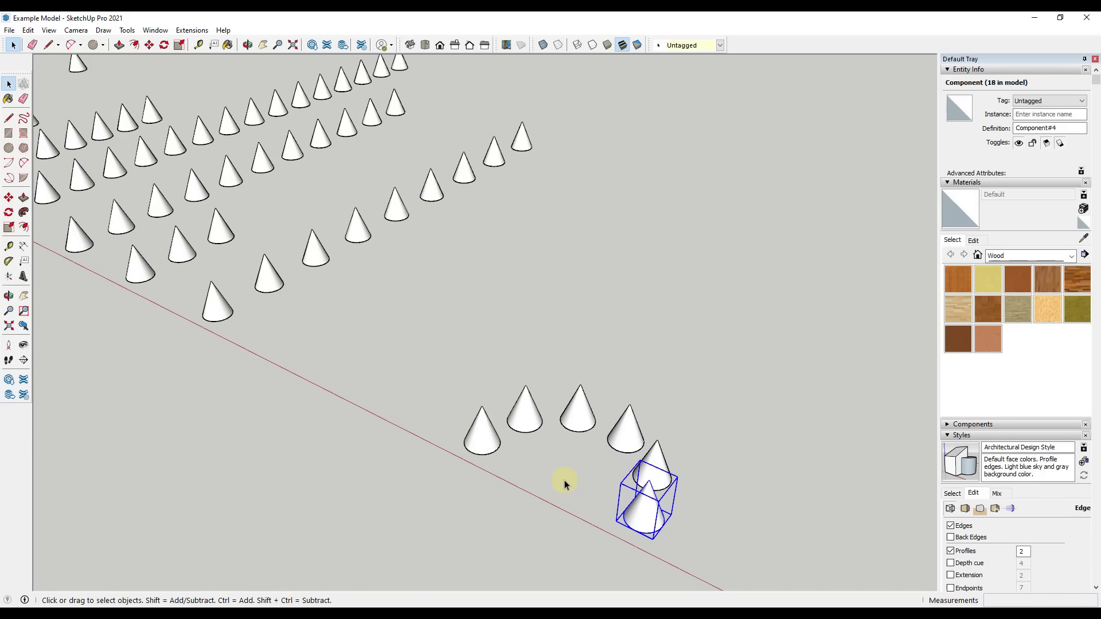
middle_click_drag(565, 486, 557, 419)
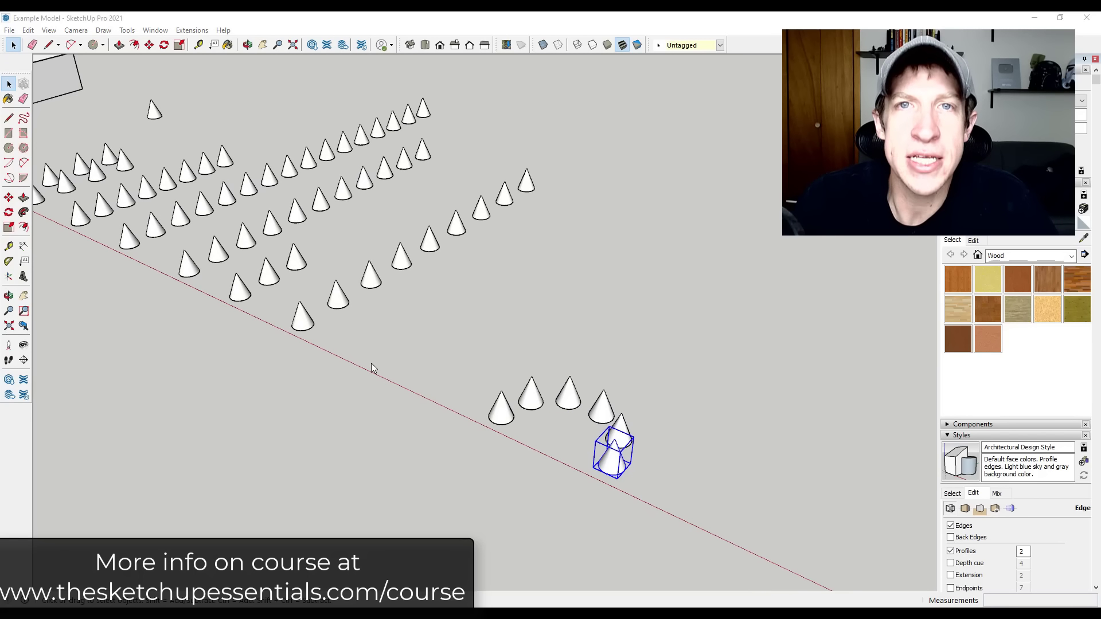